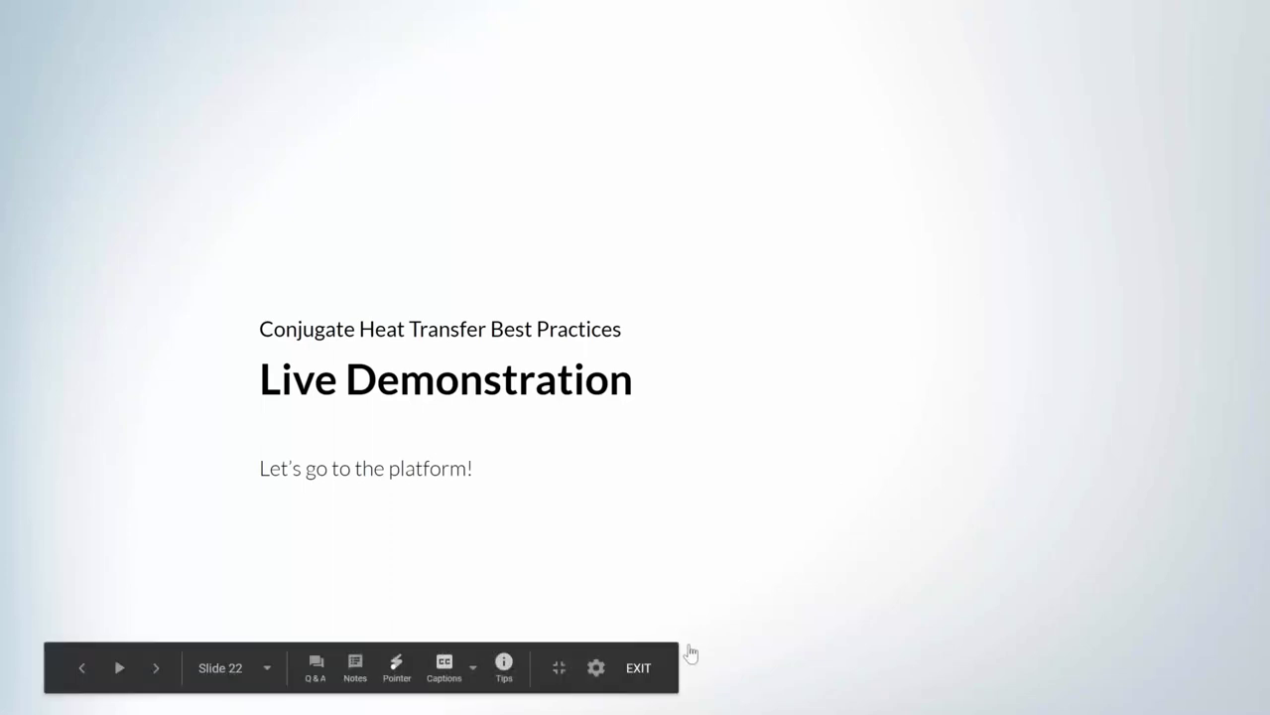
Exit the Live Demonstration slideshow and switch to the SimScale Conjugate Heat Transfer Webinar tab
key("Escape")
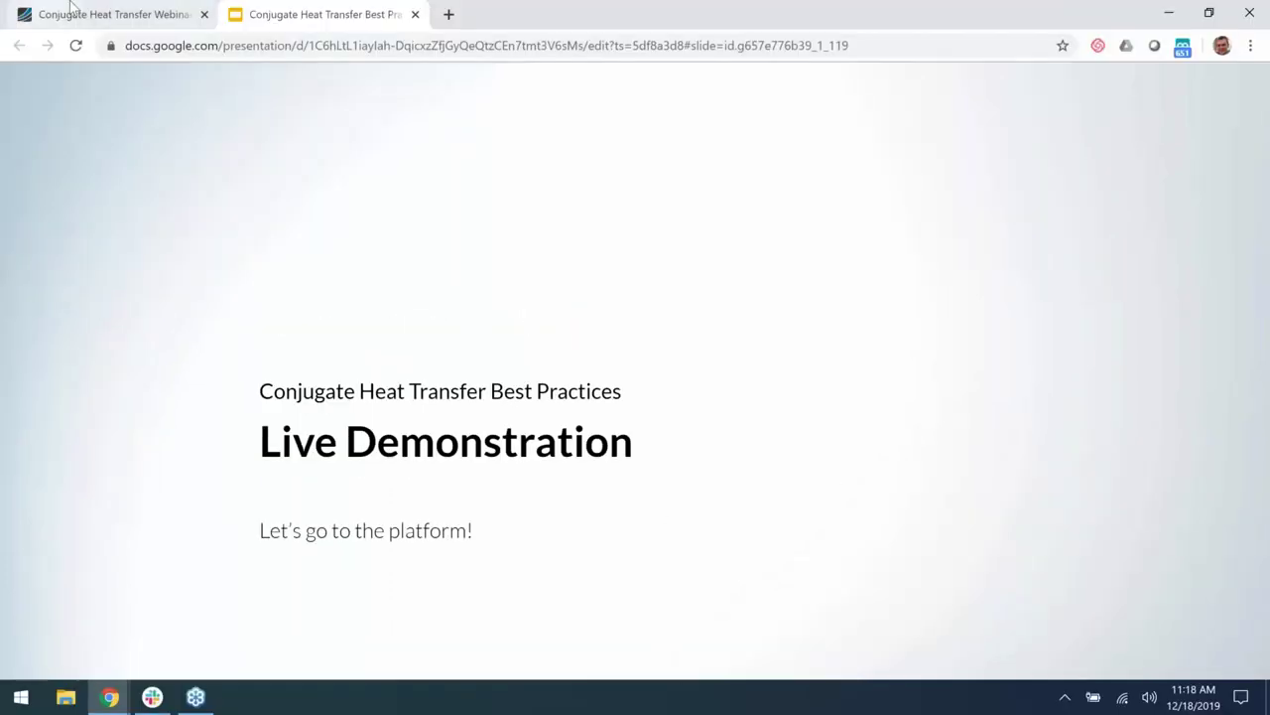
left_click(72, 20)
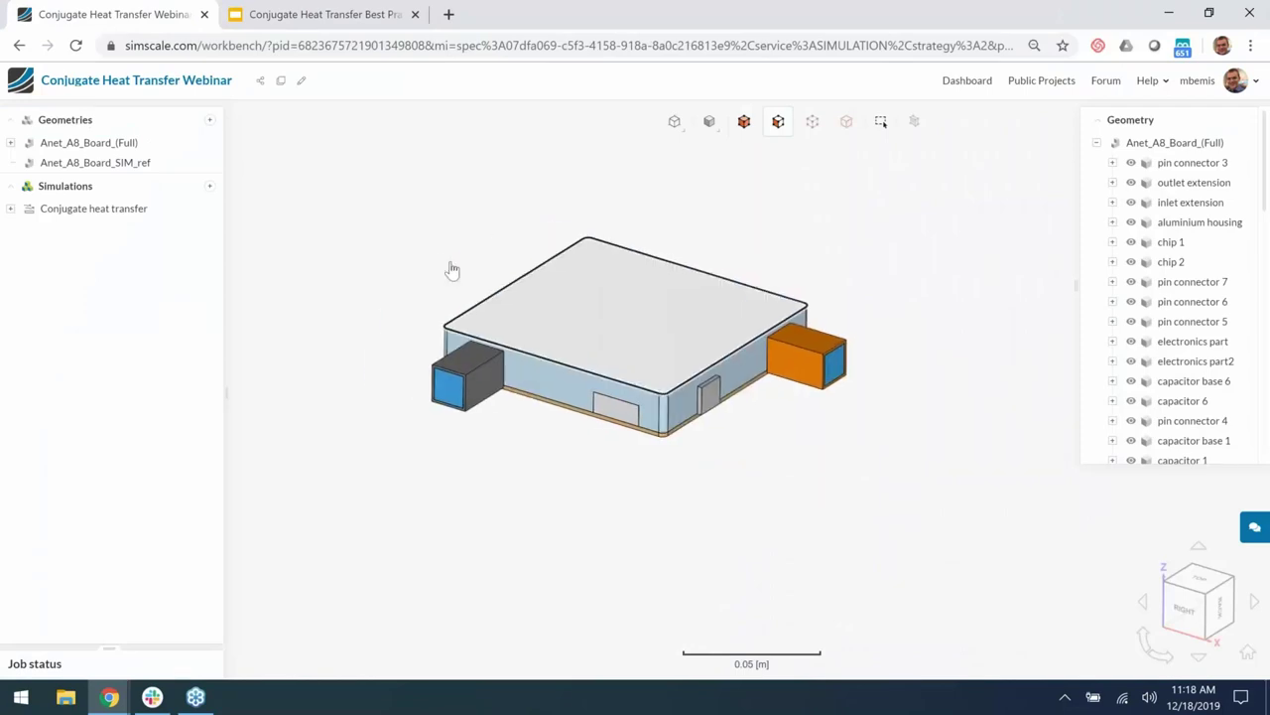
Add an Open inner region operation to the Anet_A8_Board_SIM_ref geometry
left_click(137, 169)
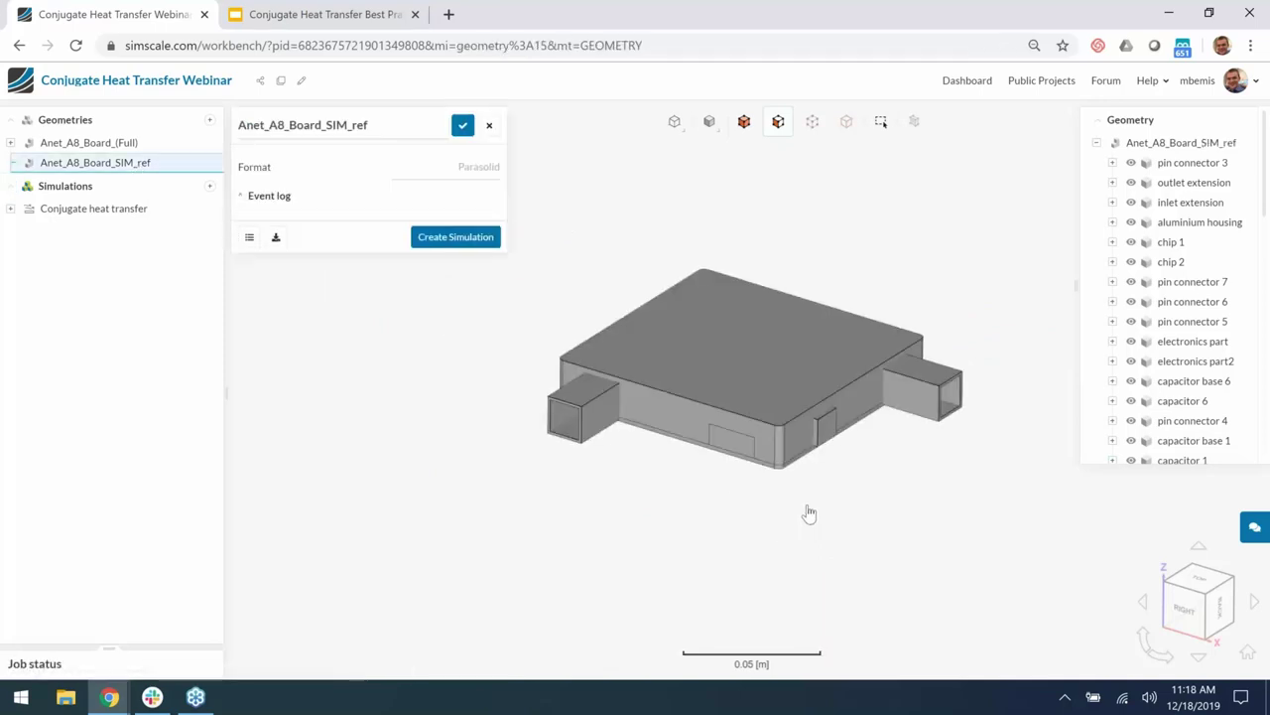
left_click(463, 125)
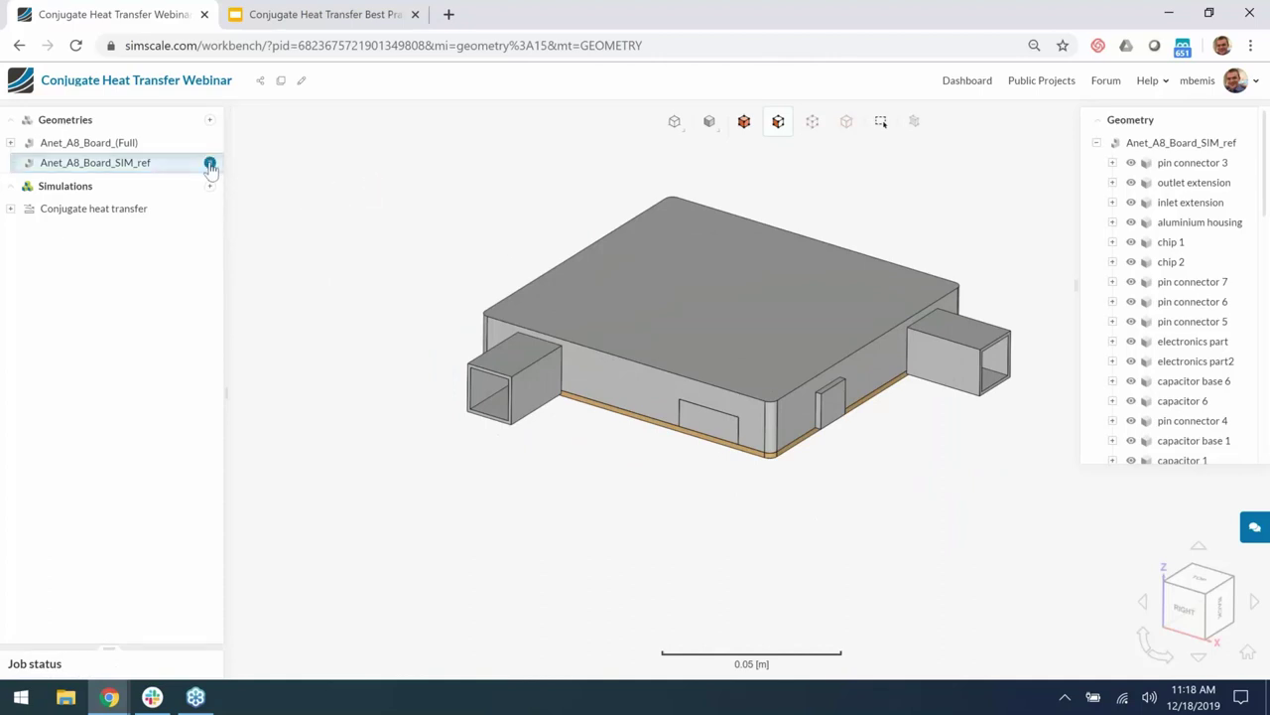
left_click(210, 165)
mouse_move(298, 198)
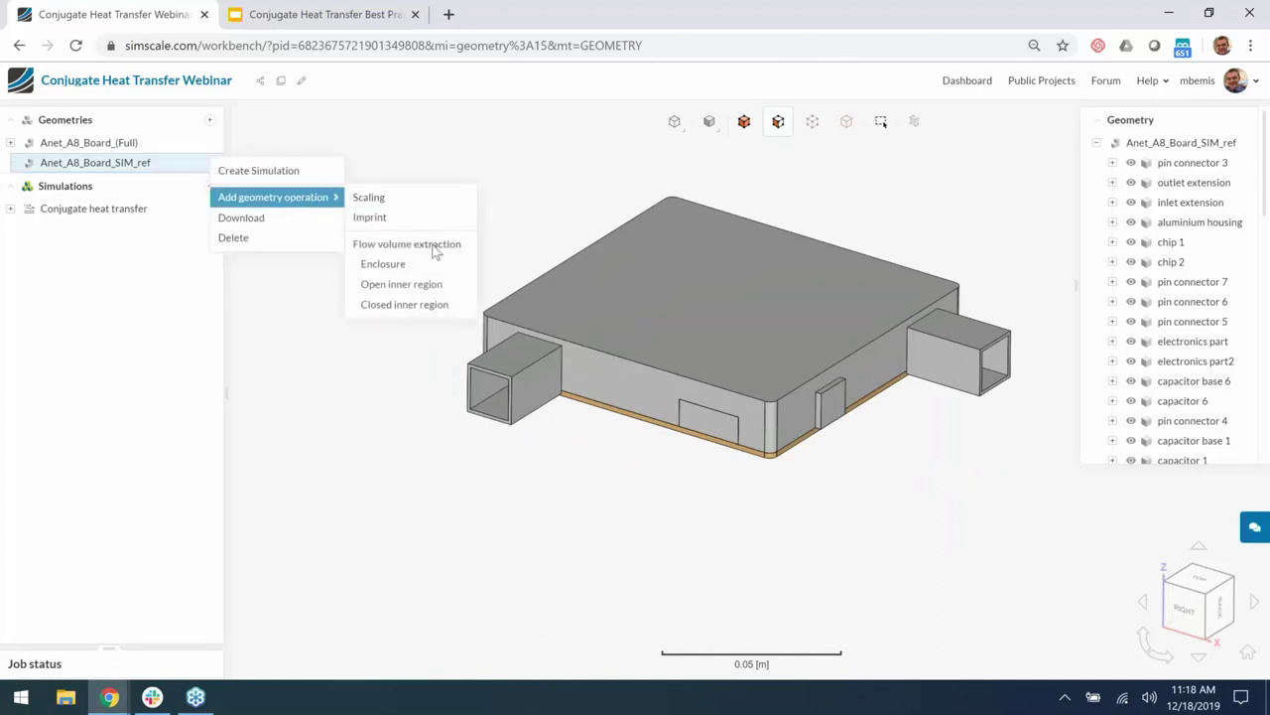
left_click(401, 284)
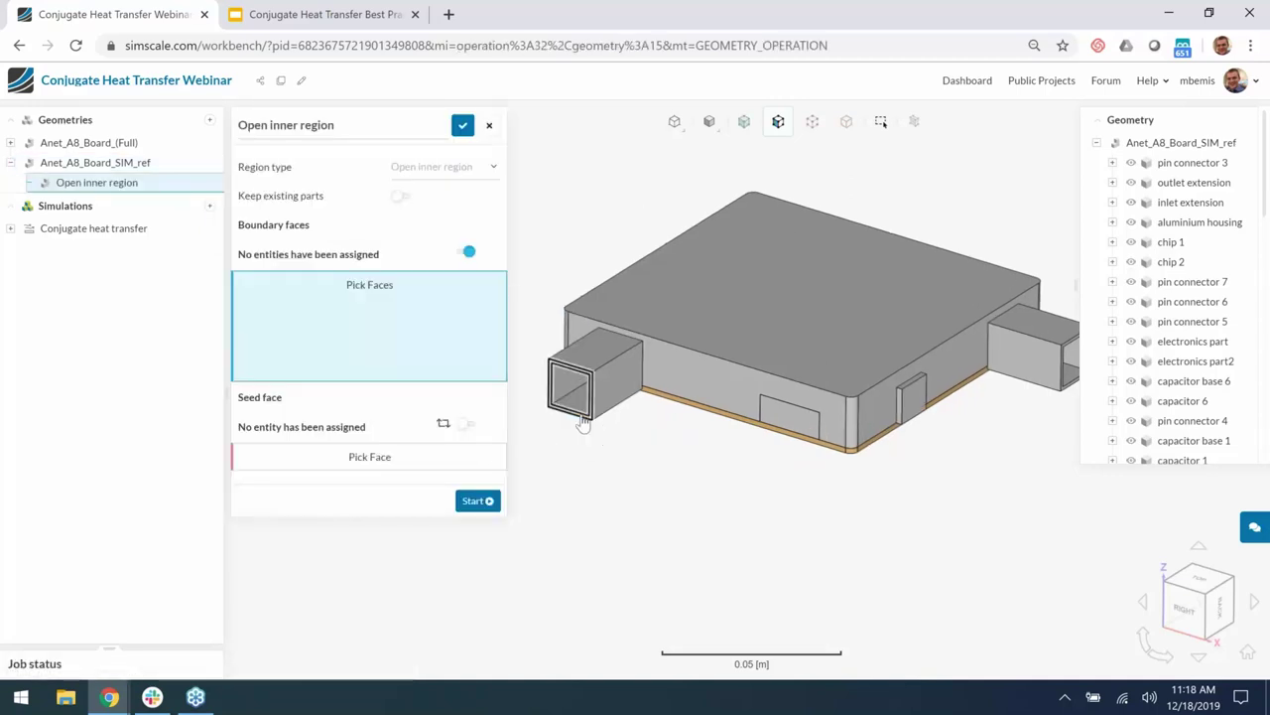
Select the outlet and inlet extension end faces as the region's boundaries
scroll(584, 422, "up", 3)
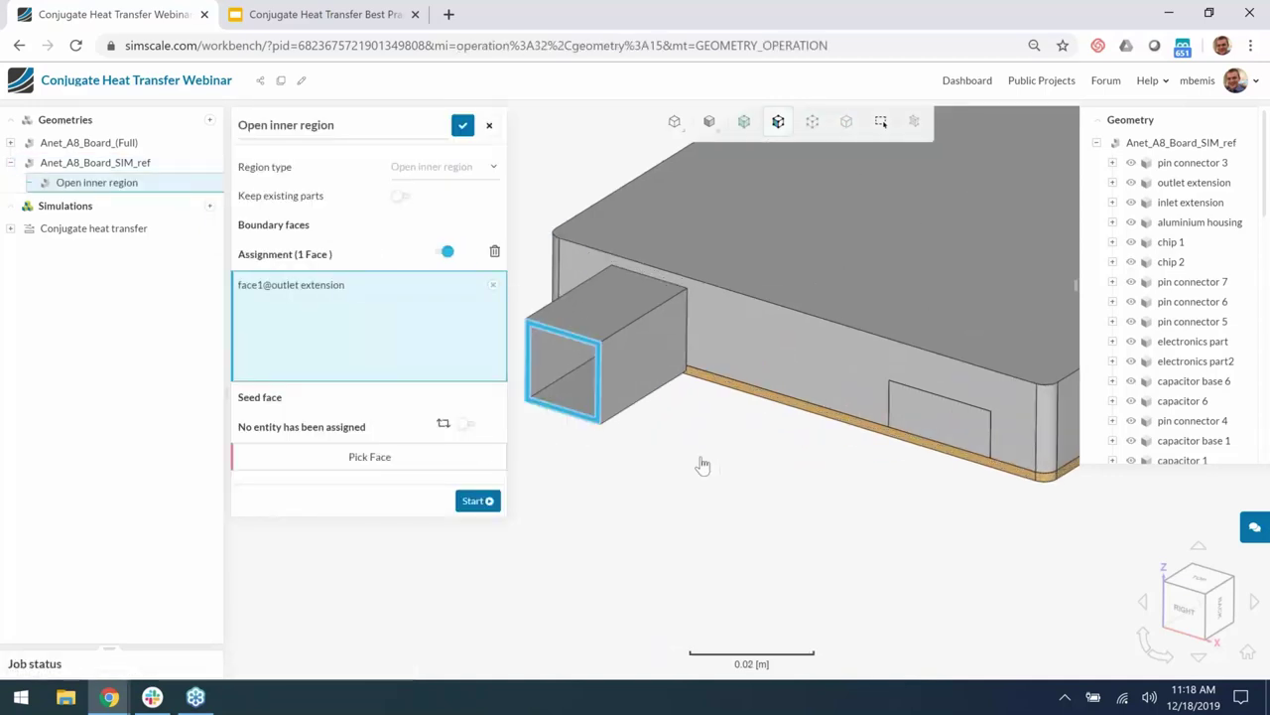
left_click(602, 427)
scroll(706, 468, "down", 3)
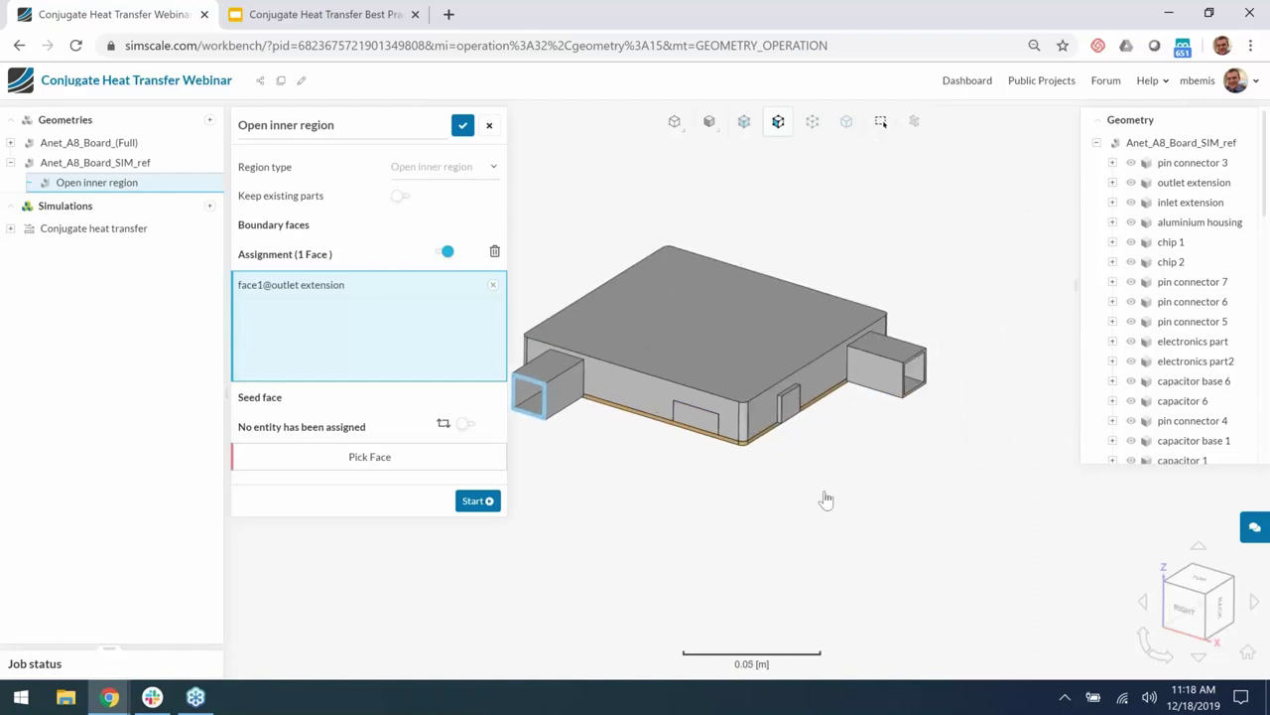
left_click_drag(826, 499, 884, 440)
scroll(913, 417, "up", 1)
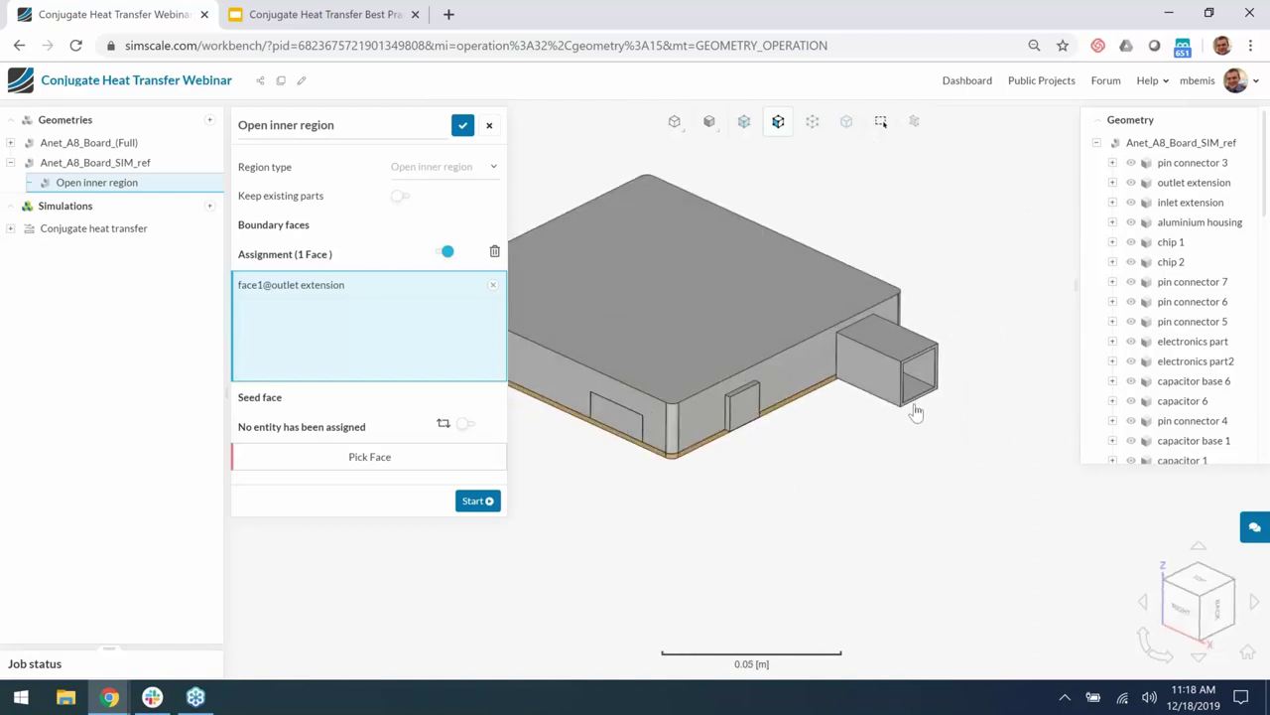
scroll(915, 412, "up", 5)
left_click(895, 393)
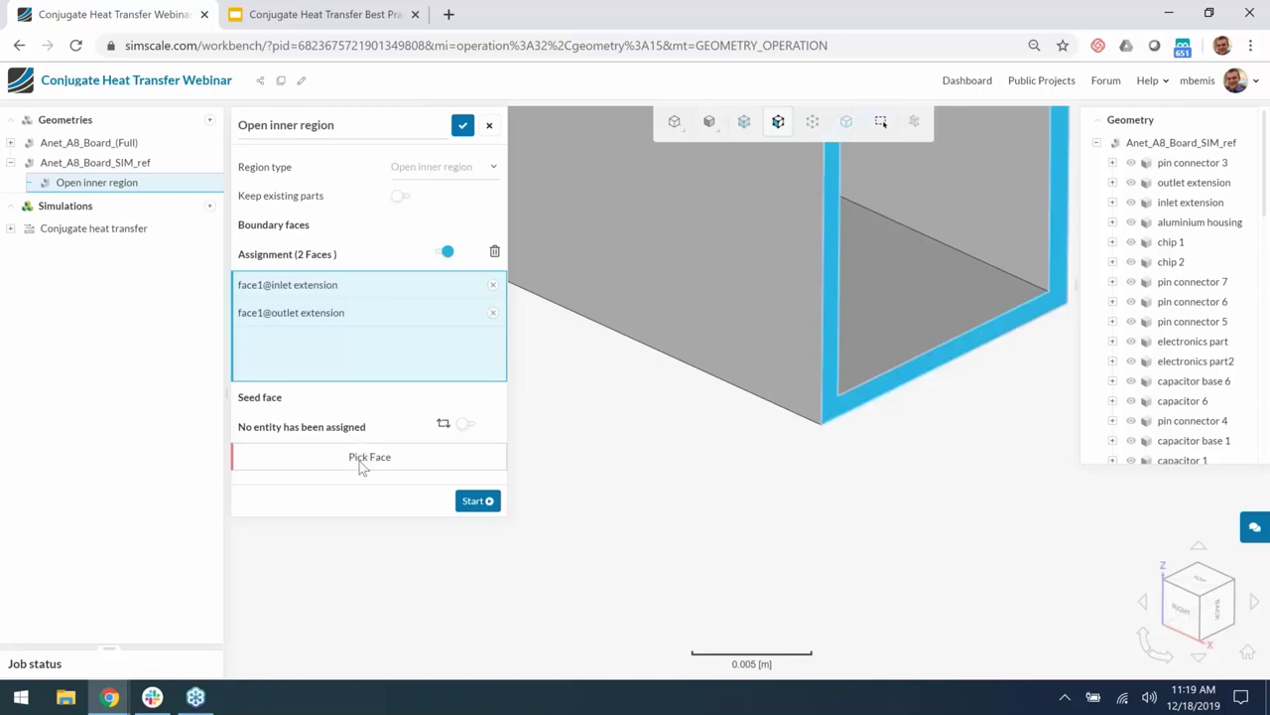
Pick an inner inlet extension face as seed, keep existing parts, and start the extraction
left_click(362, 465)
scroll(905, 294, "down", 1)
left_click(905, 295)
scroll(850, 472, "down", 4)
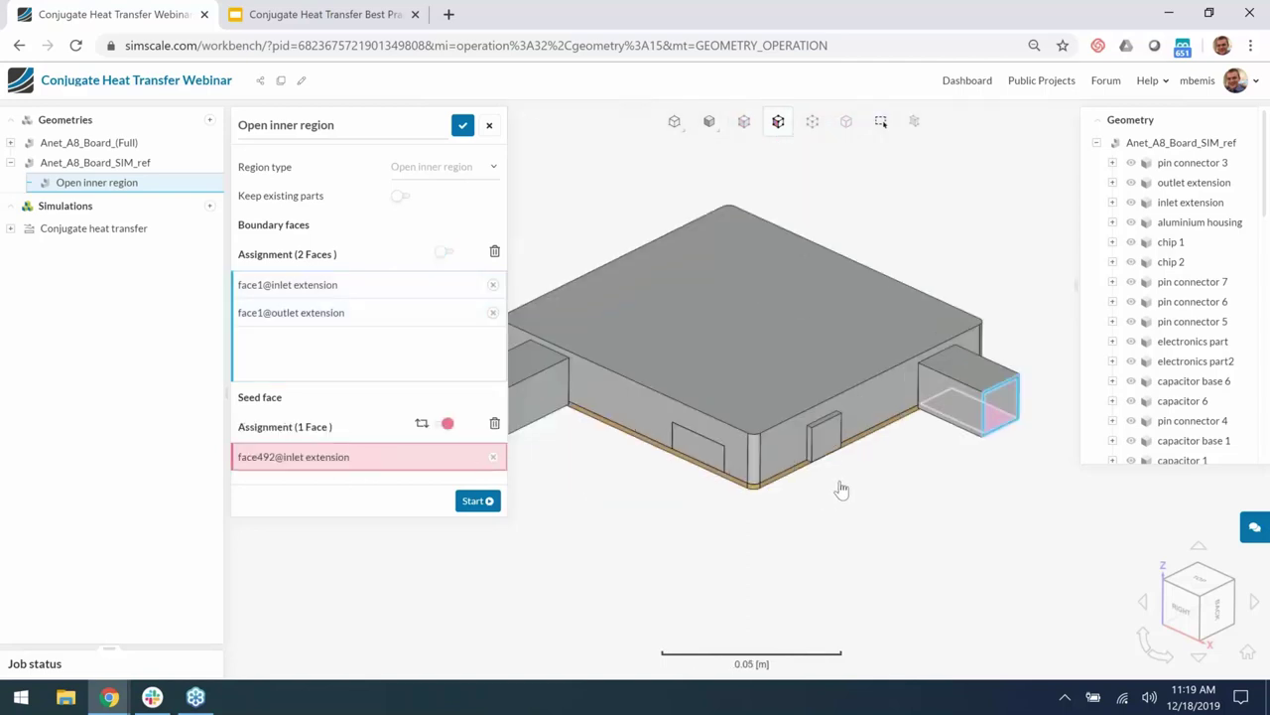
left_click(399, 197)
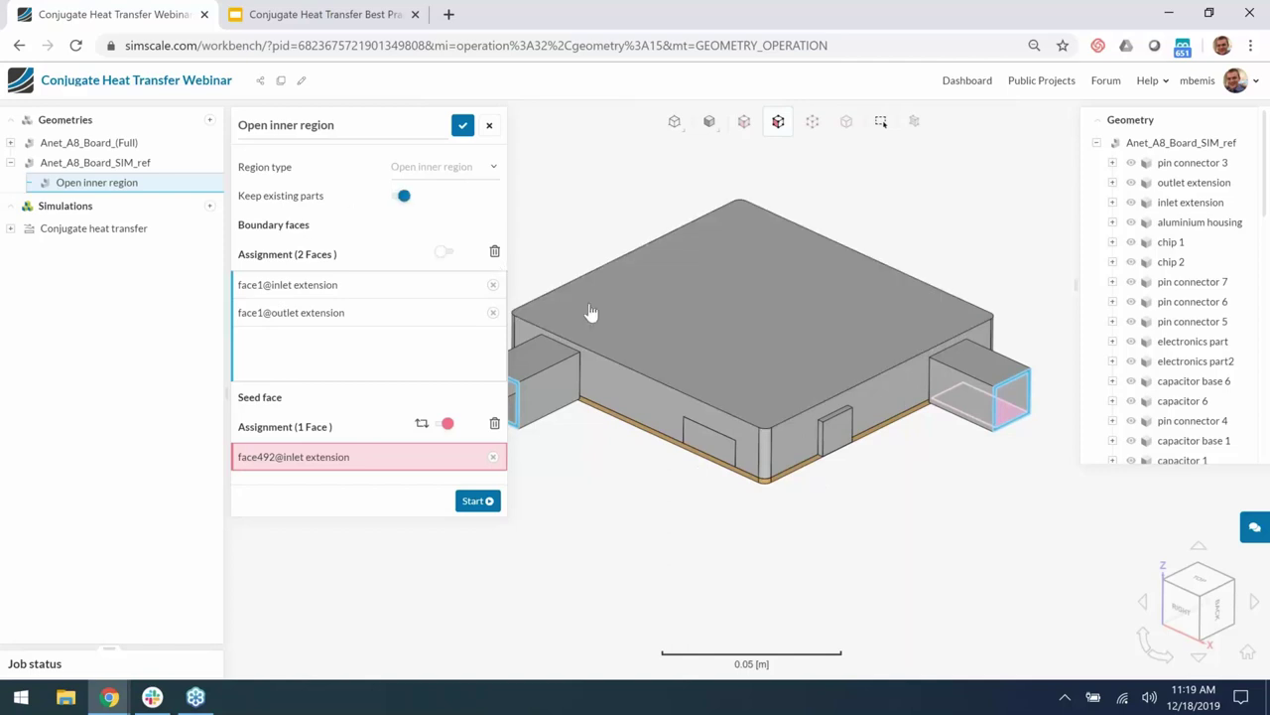
left_click(473, 502)
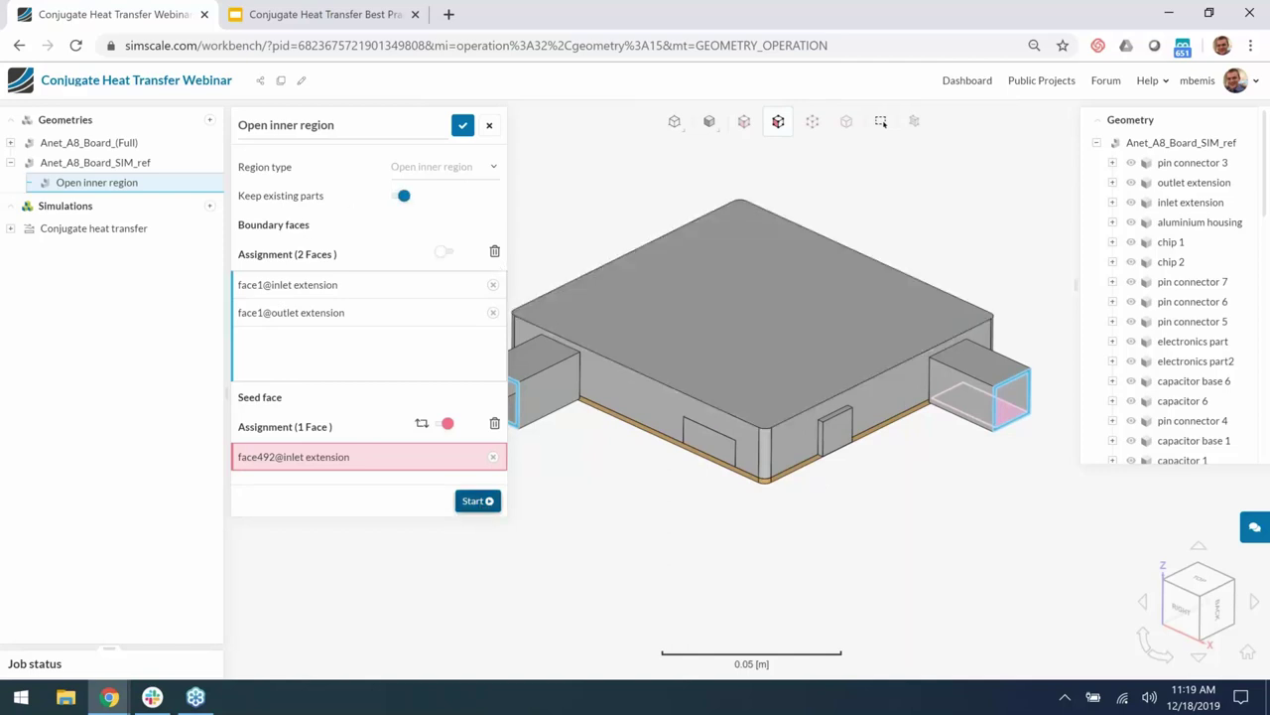
left_click(489, 125)
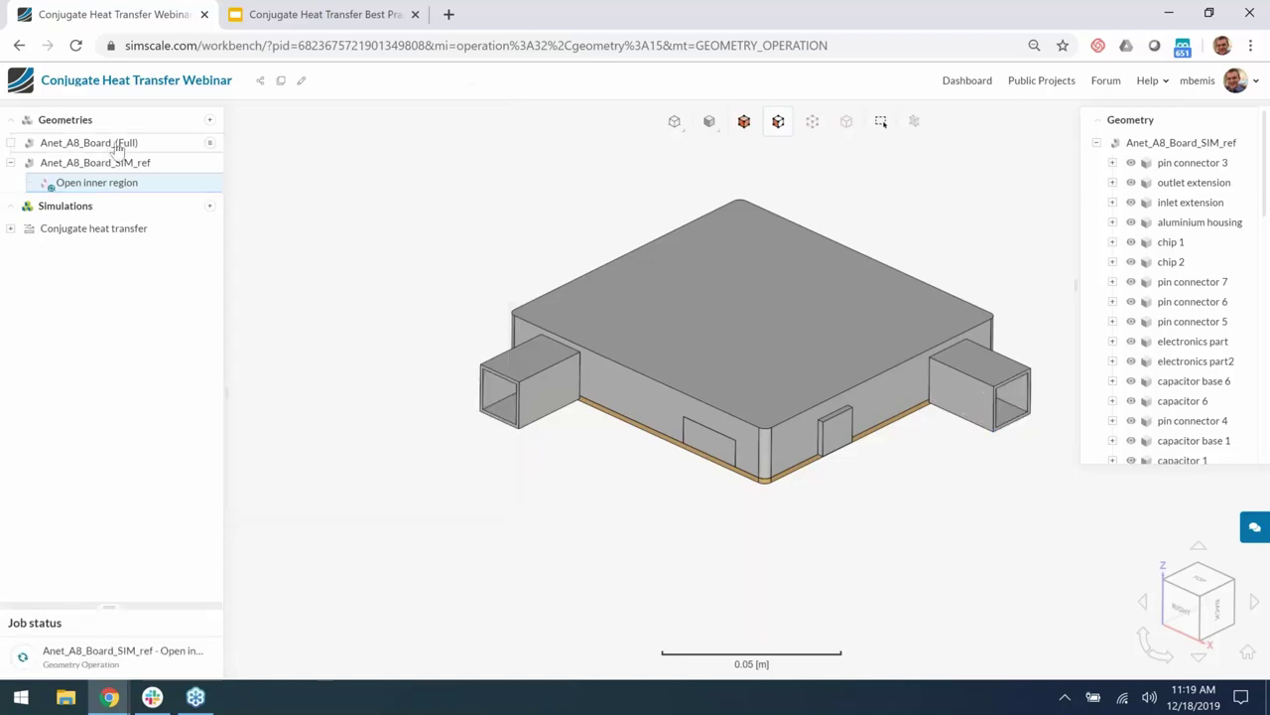
Open Anet_A8_Board_(Full) and highlight its Flow region part, then clear the selection
left_click(170, 145)
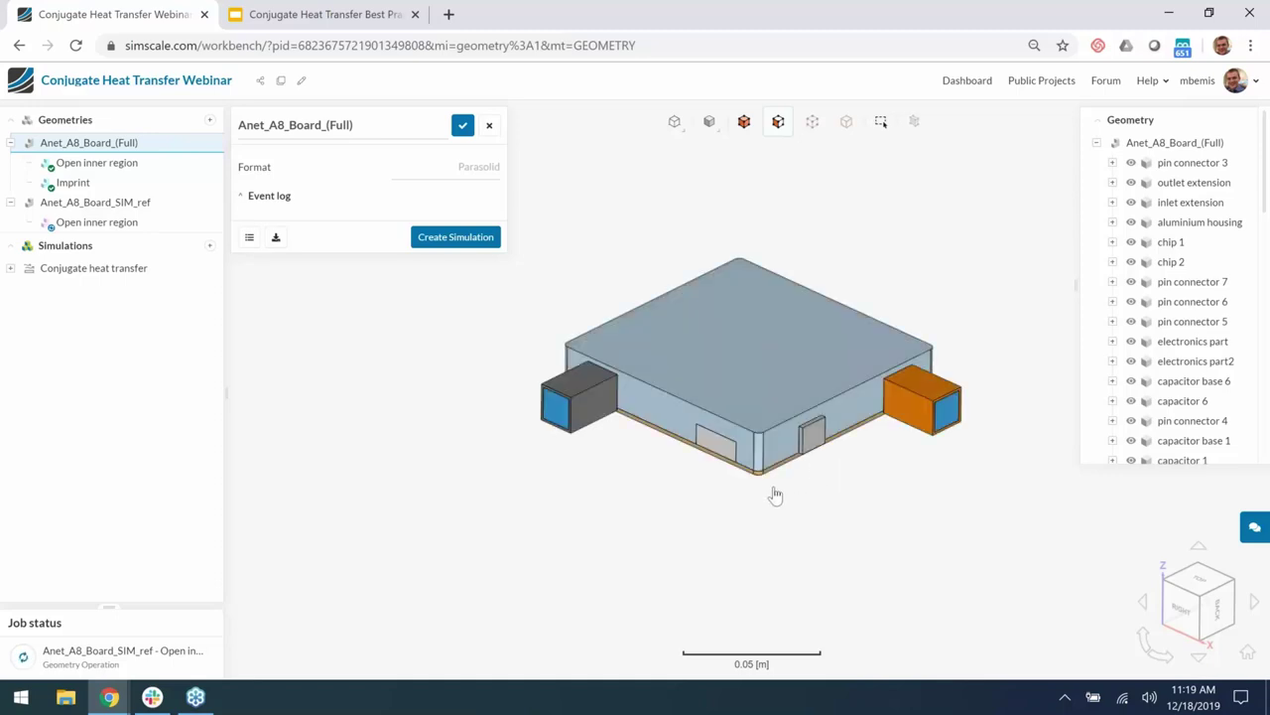
scroll(843, 459, "up", 2)
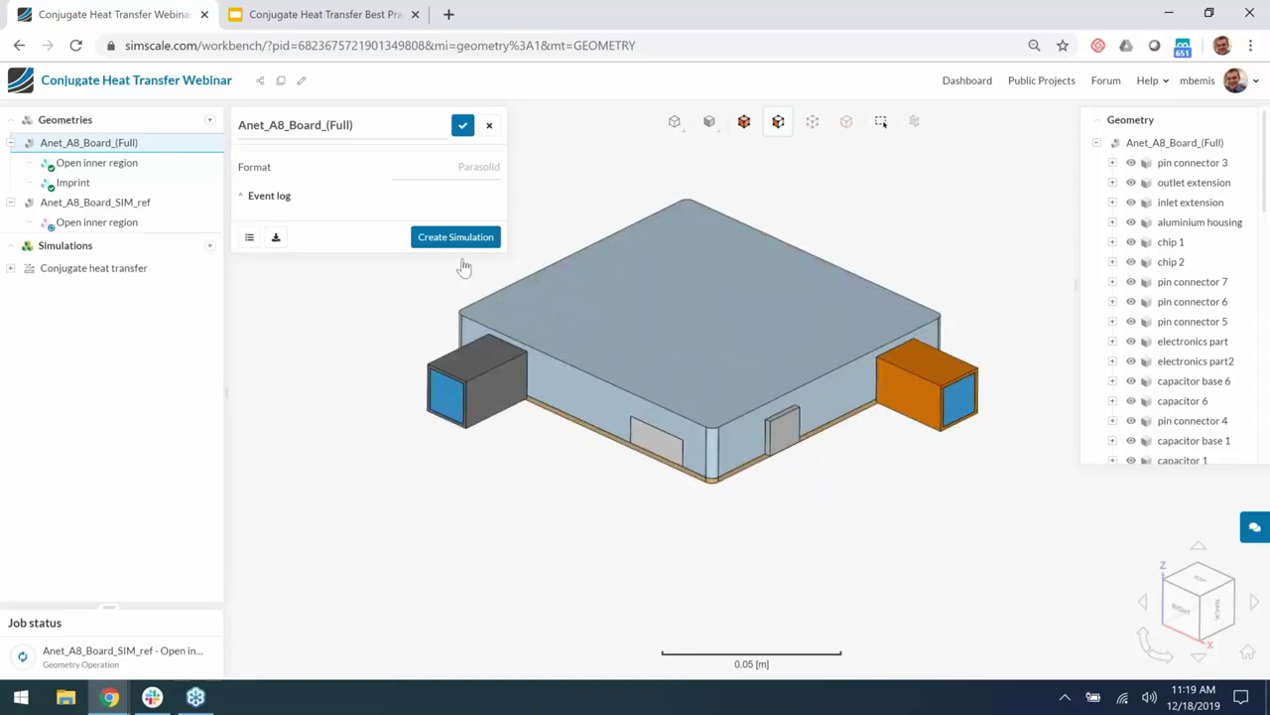
scroll(1169, 258, "down", 5)
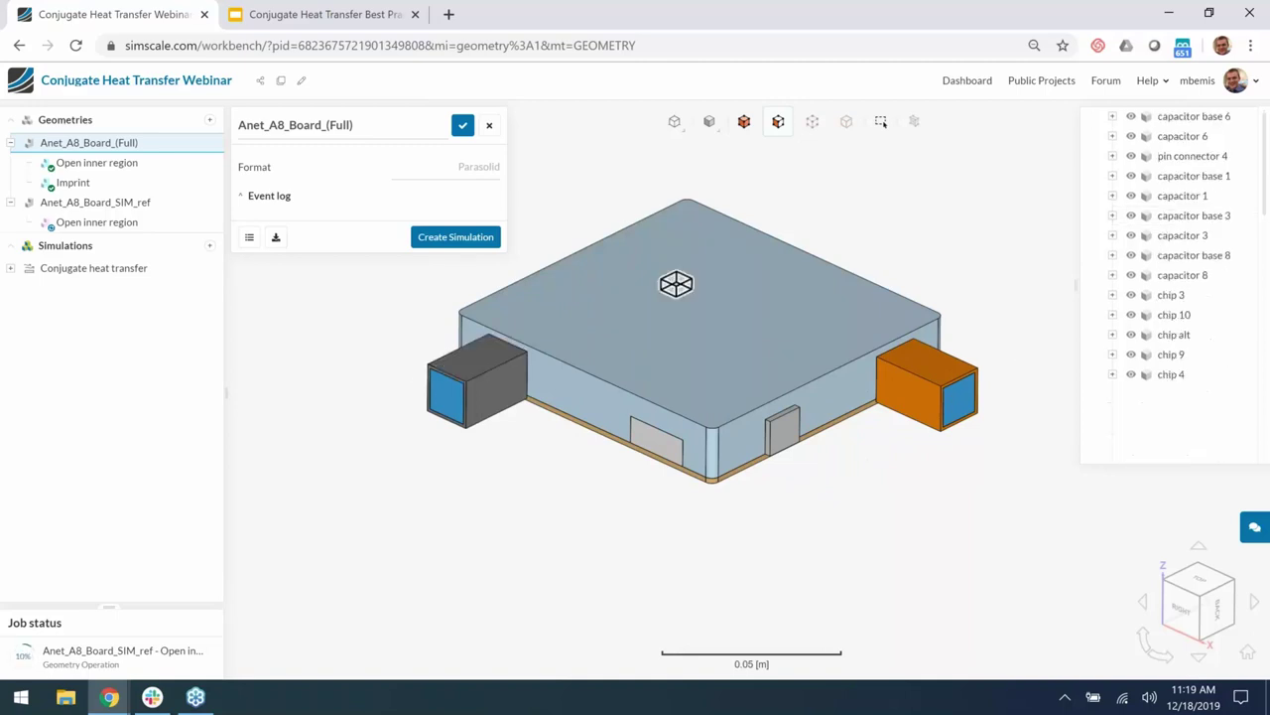
scroll(1173, 278, "down", 3)
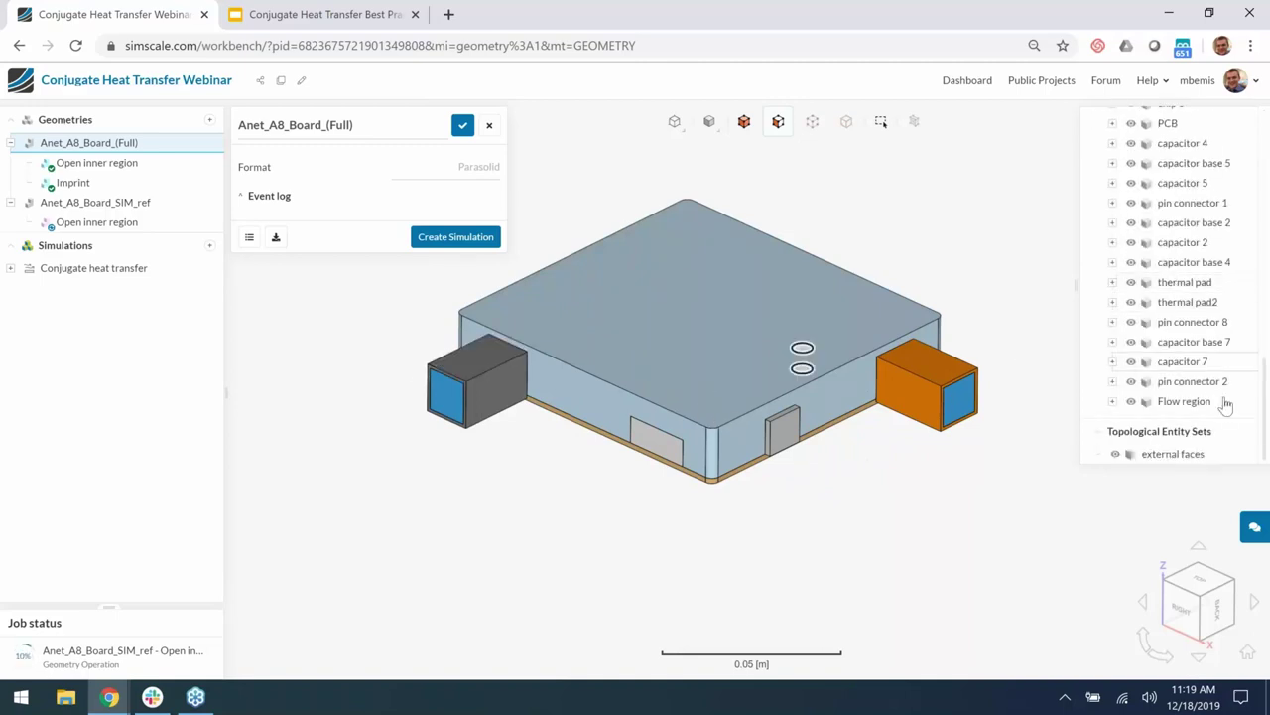
left_click(1225, 404)
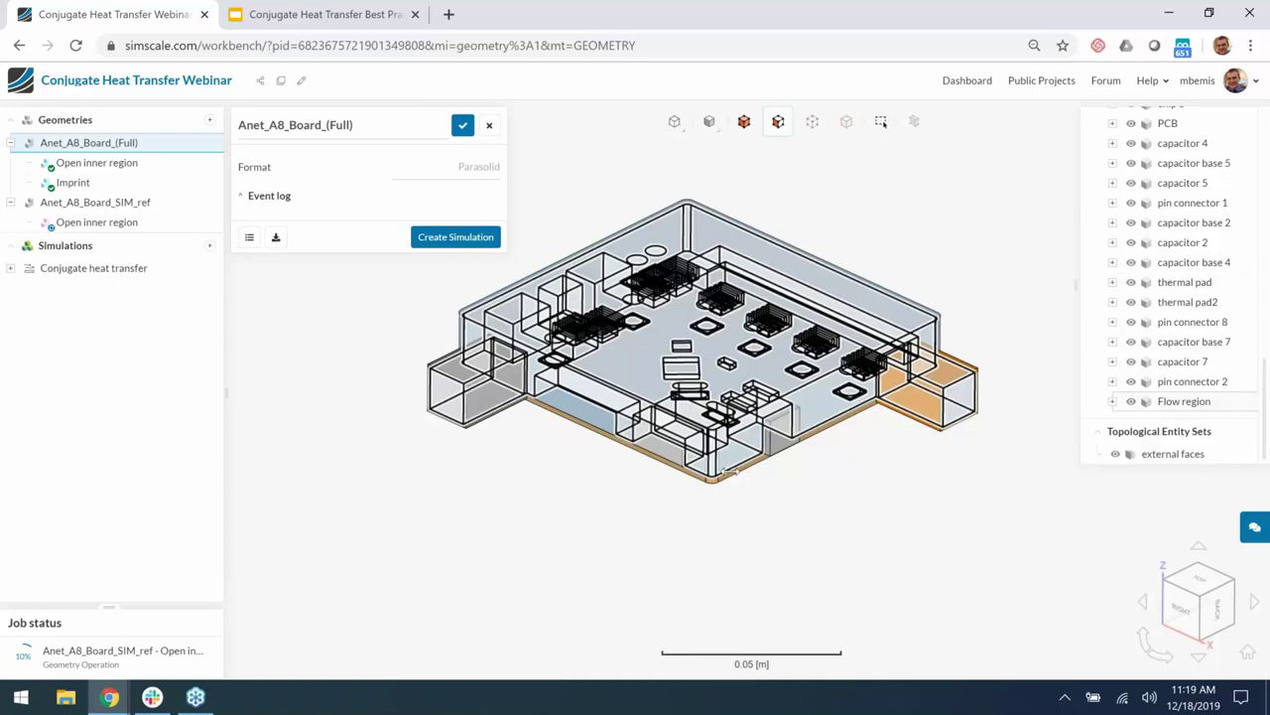
left_click(735, 473)
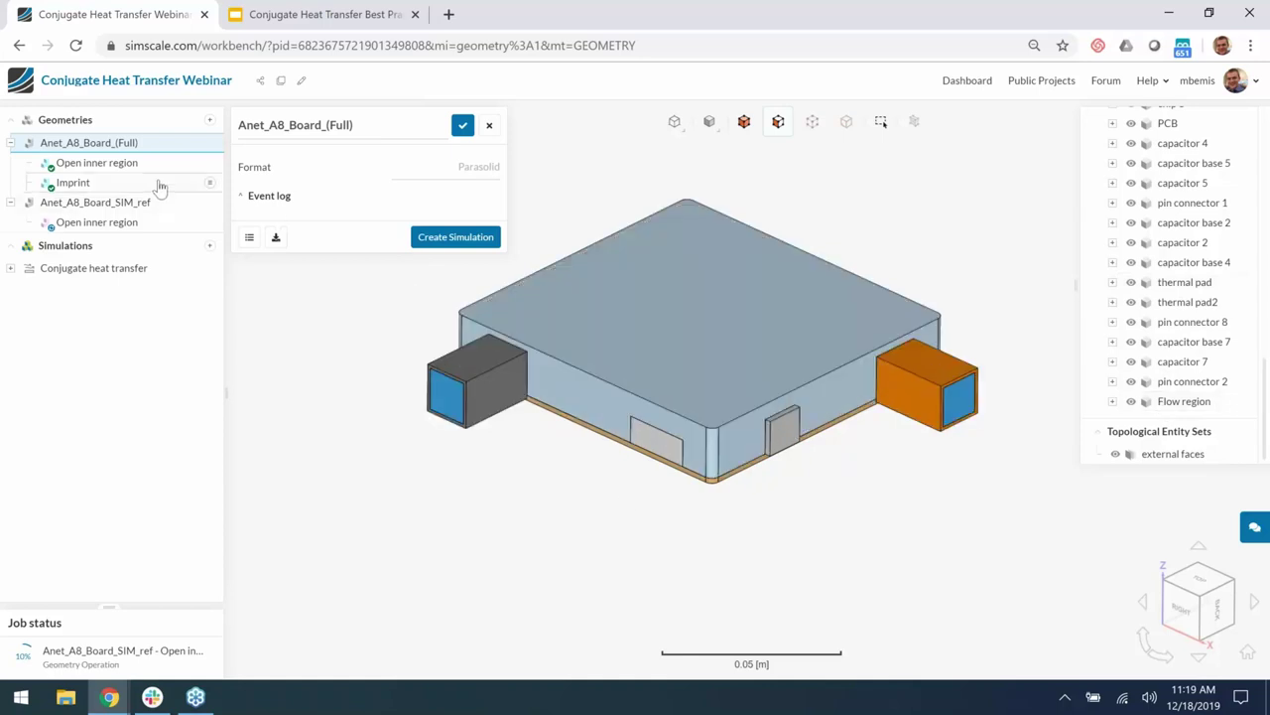
Use Help me choose (Flow, Heat transfer, Fluid and solid) to create a Conjugate Heat Transfer simulation
left_click(453, 239)
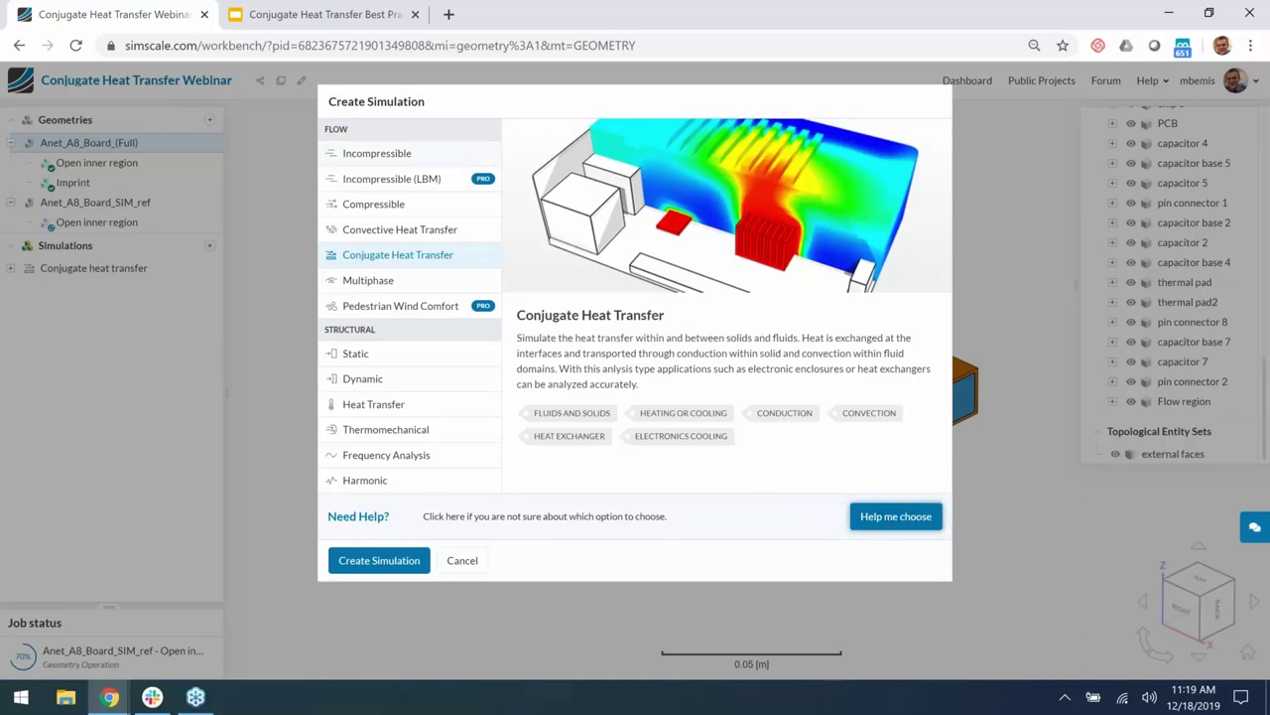
left_click(911, 524)
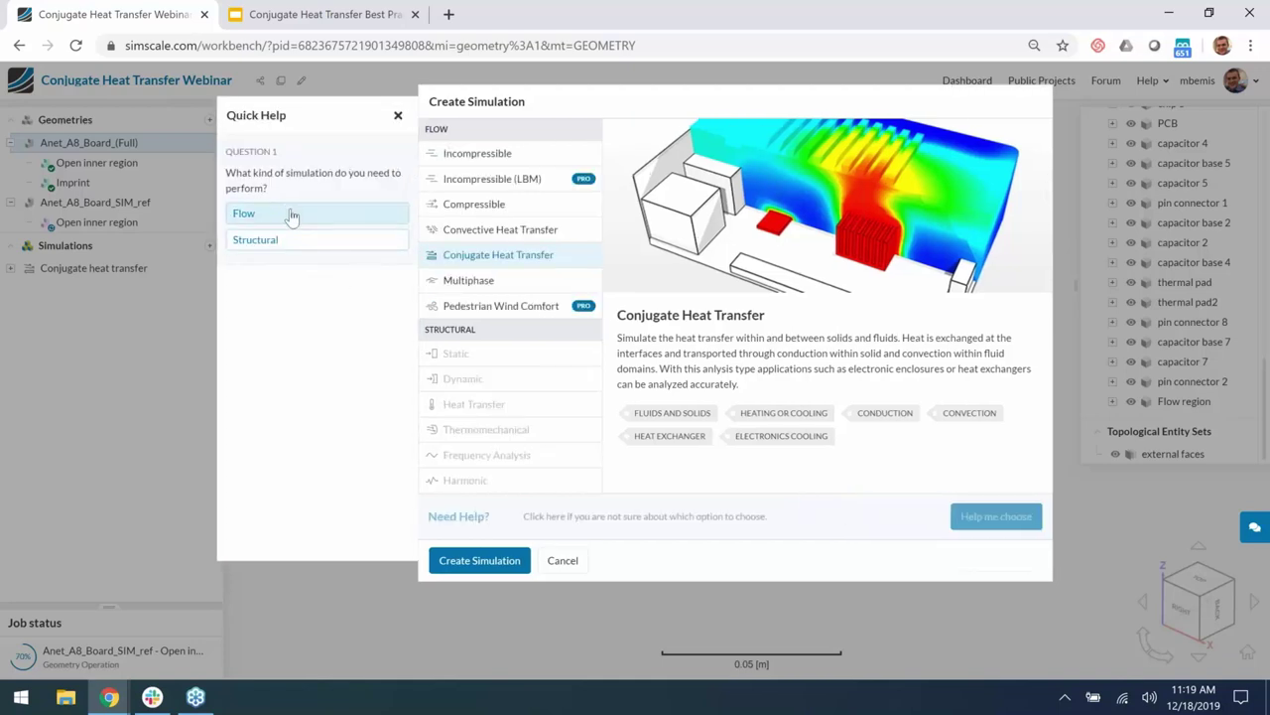
left_click(291, 214)
left_click(328, 329)
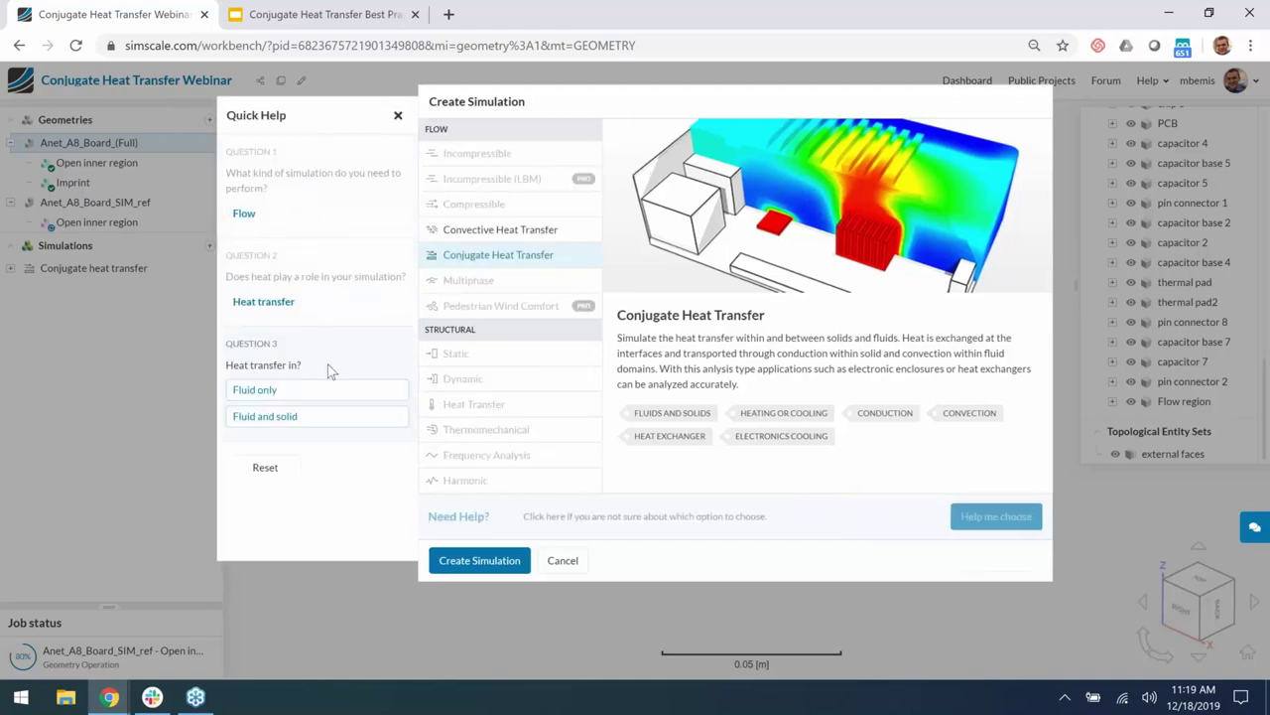
left_click(341, 423)
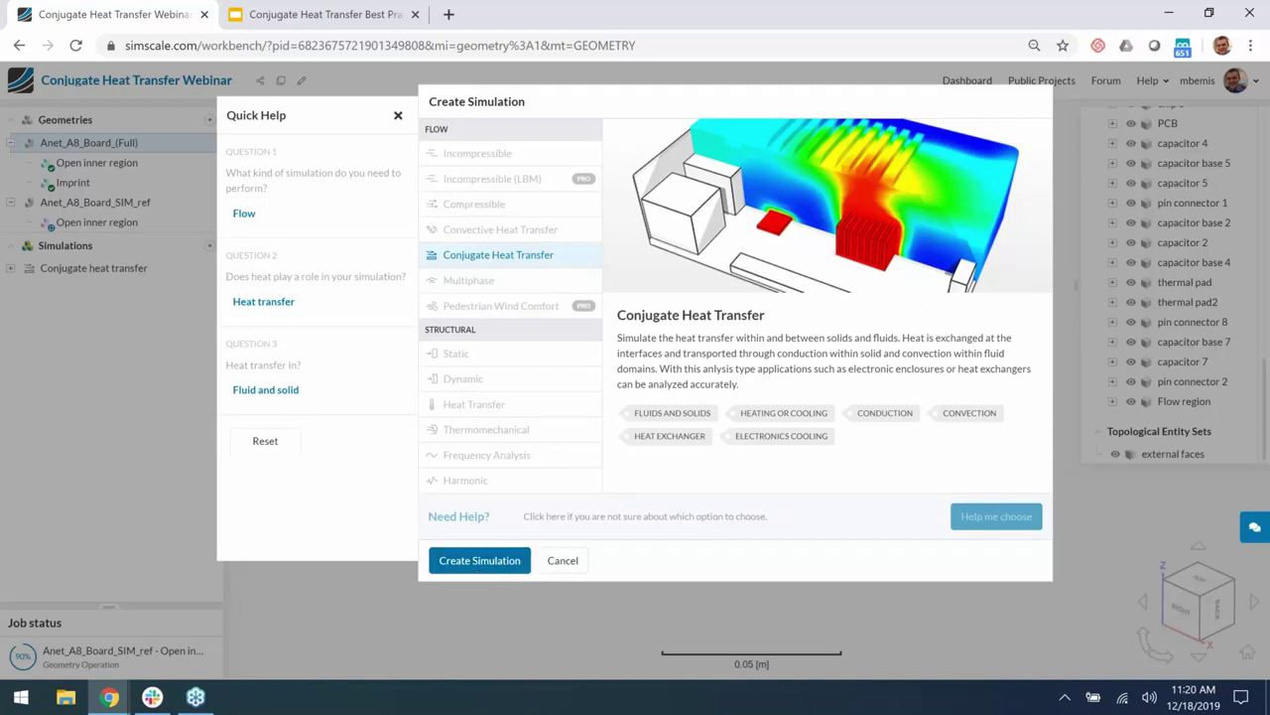
left_click(484, 562)
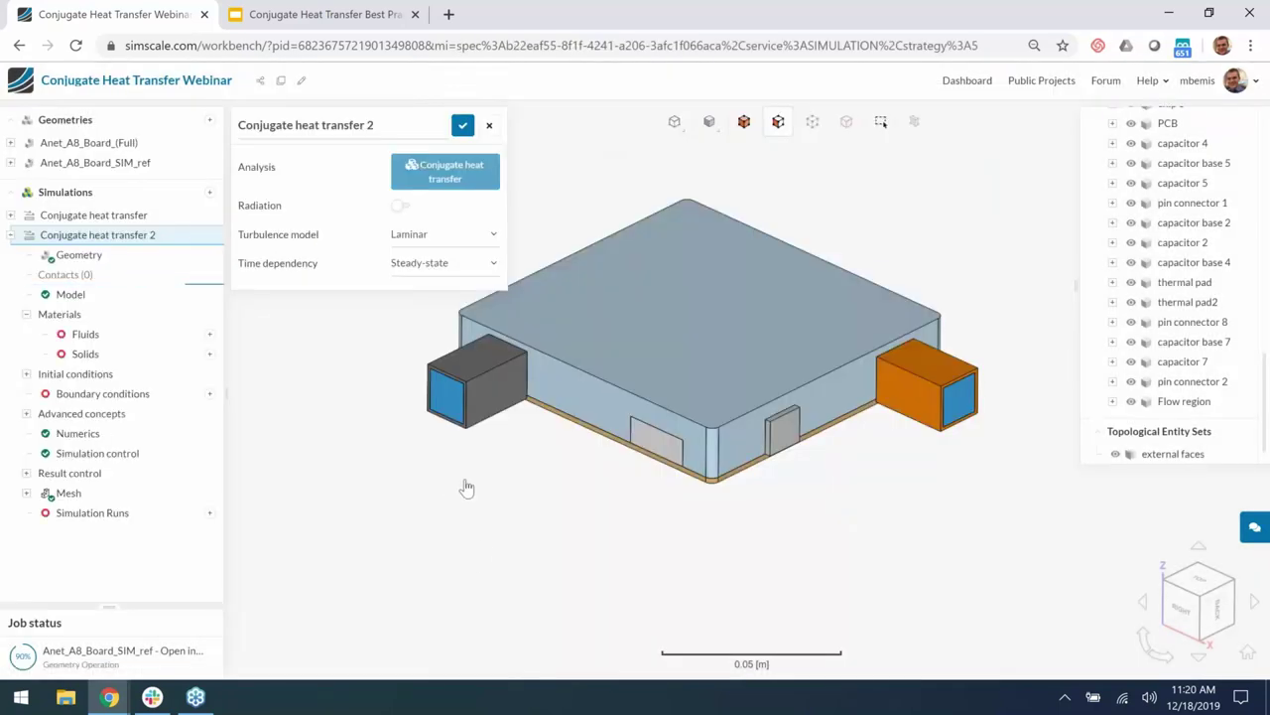
Rename the new simulation to 'webinar demo'
left_click(321, 124)
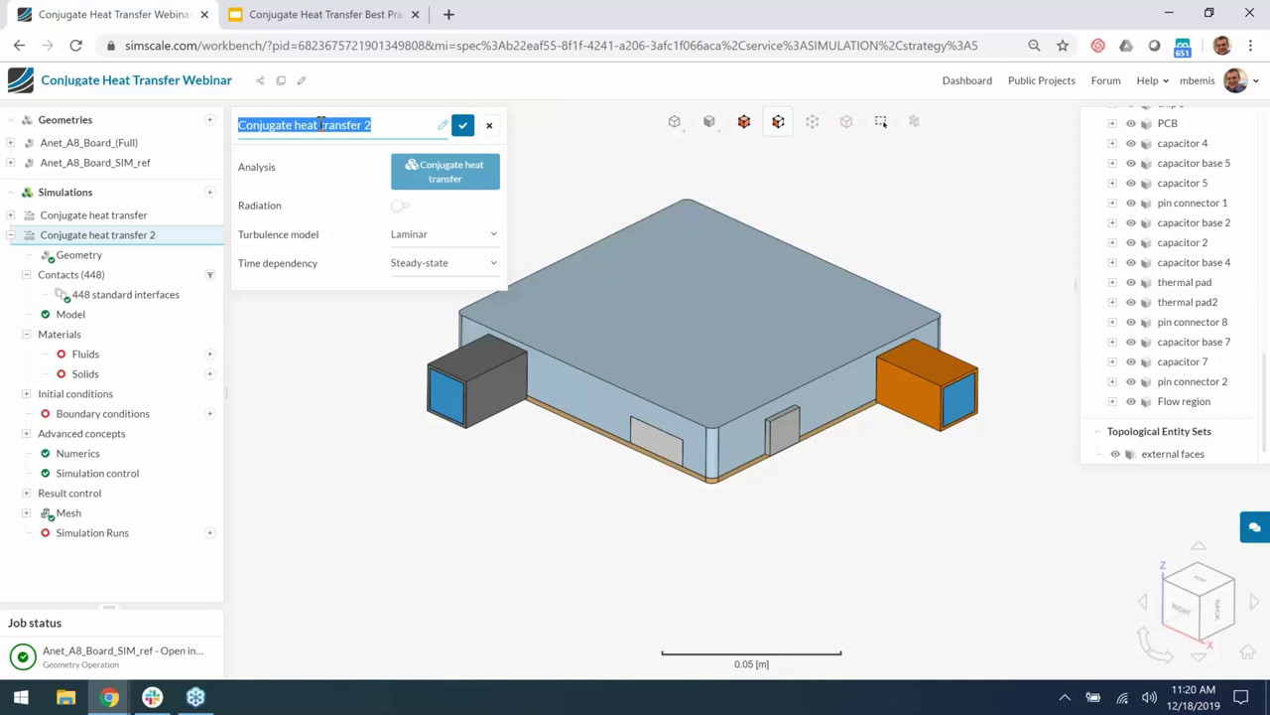
type("webinar demo")
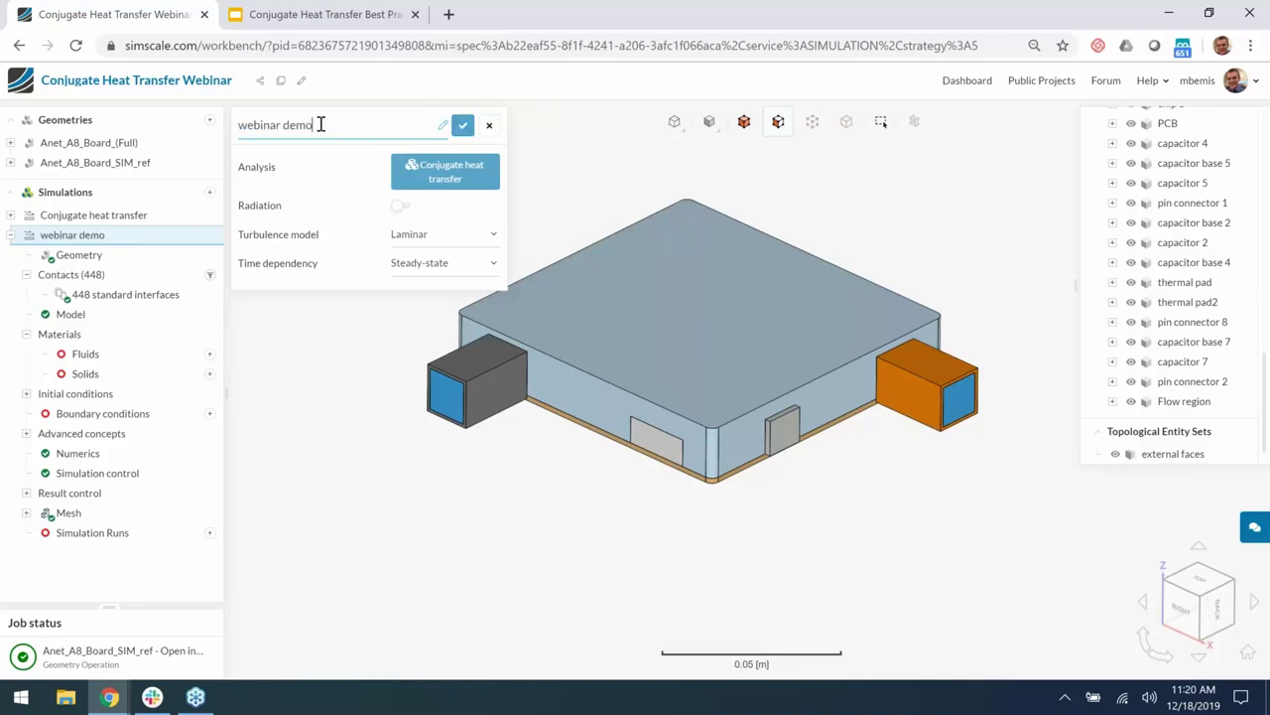
left_click(462, 124)
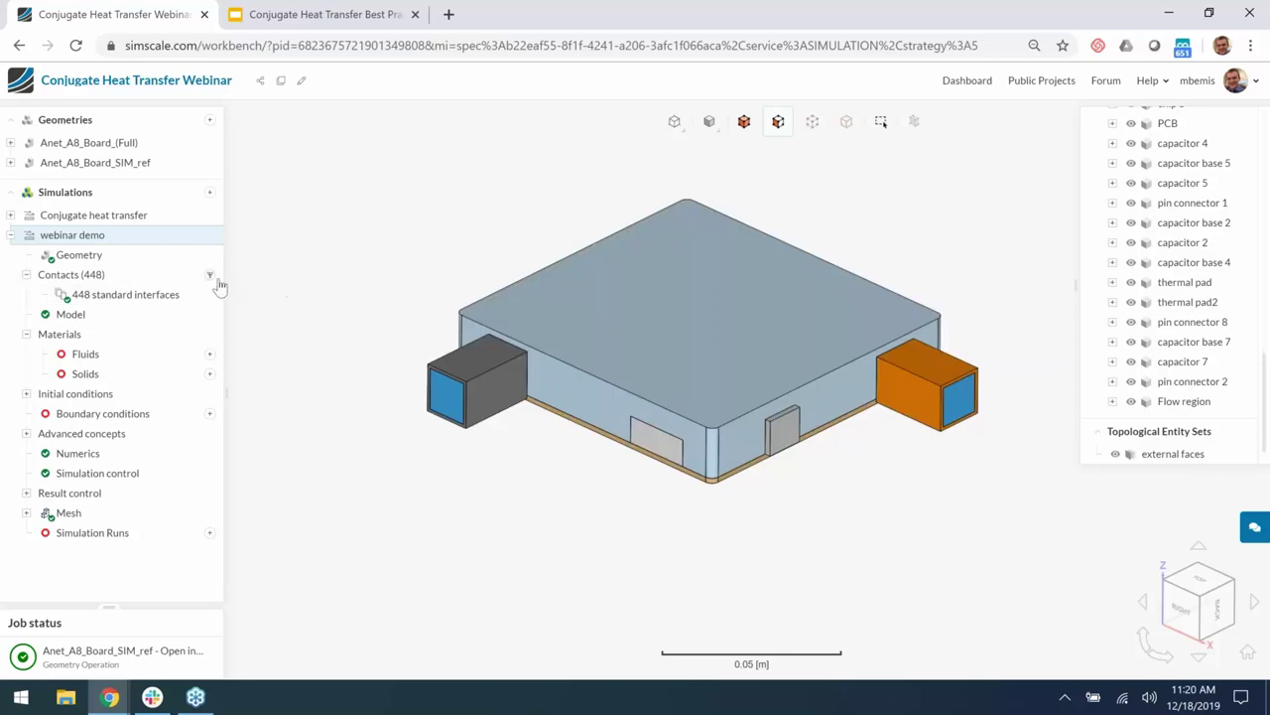
left_click(142, 296)
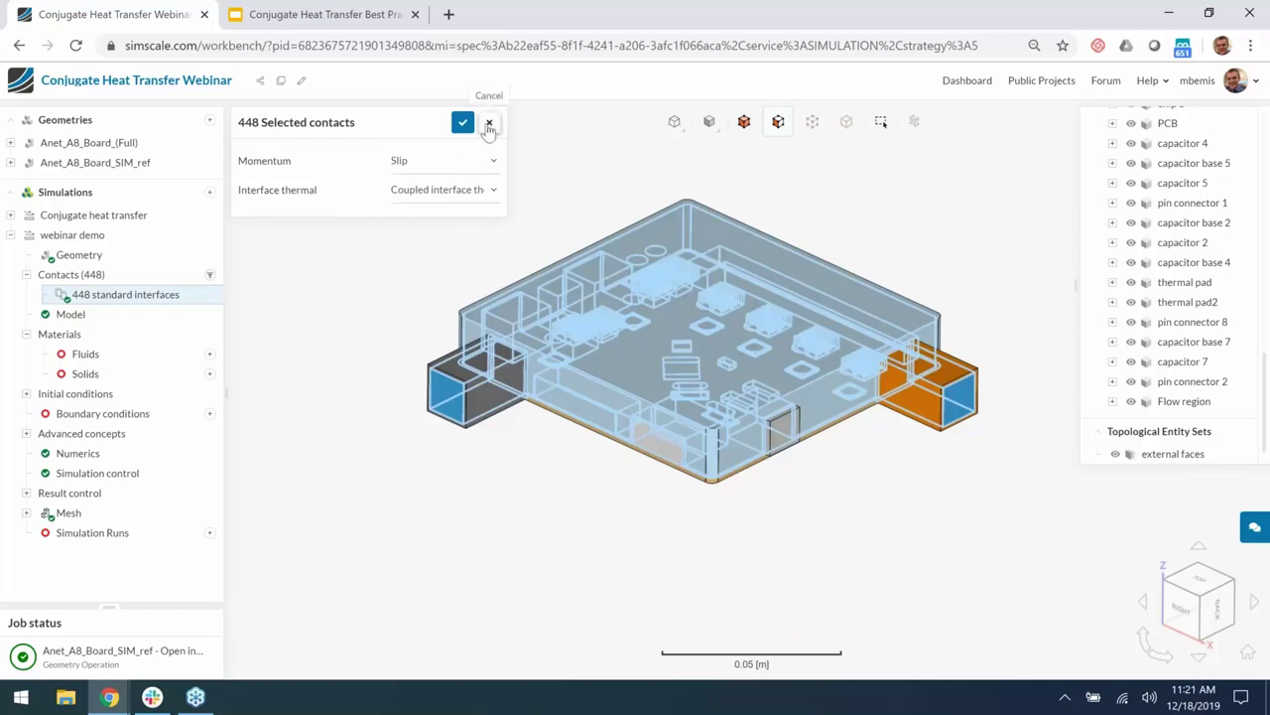
left_click(349, 276)
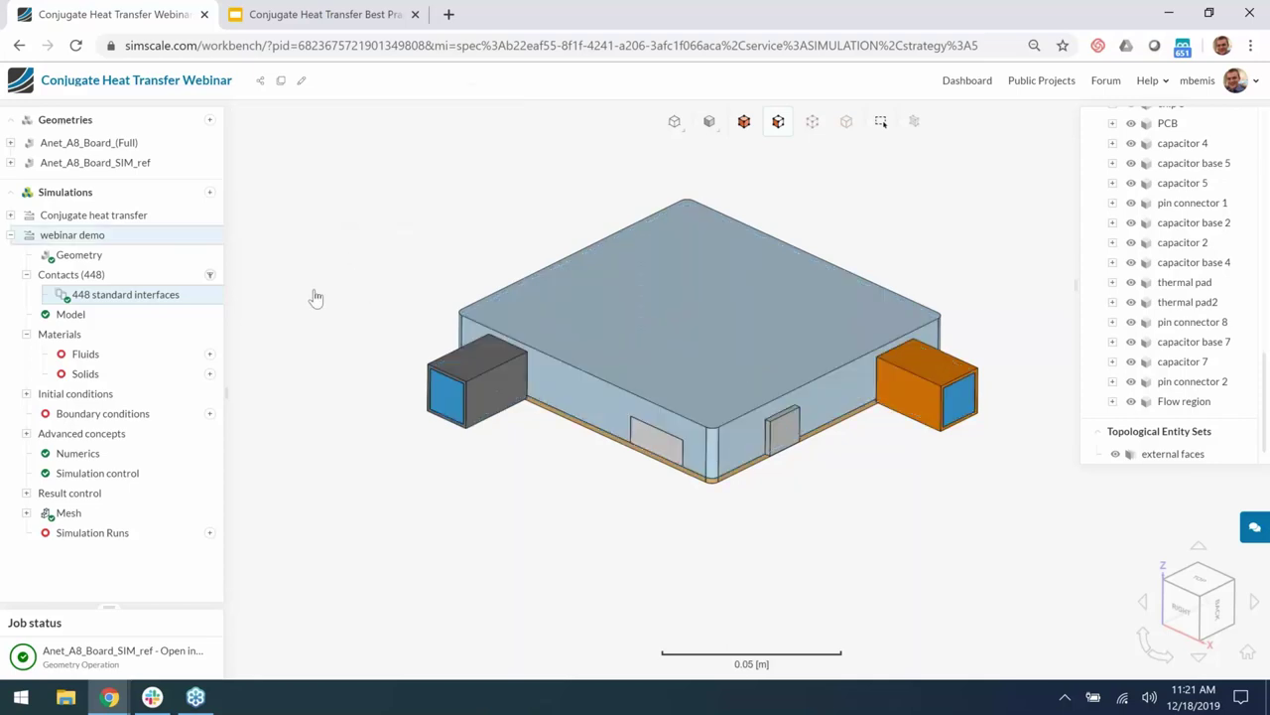
left_click(139, 306)
Set gravity gz to -9.81 m/s² in the Model settings and save
left_click(119, 320)
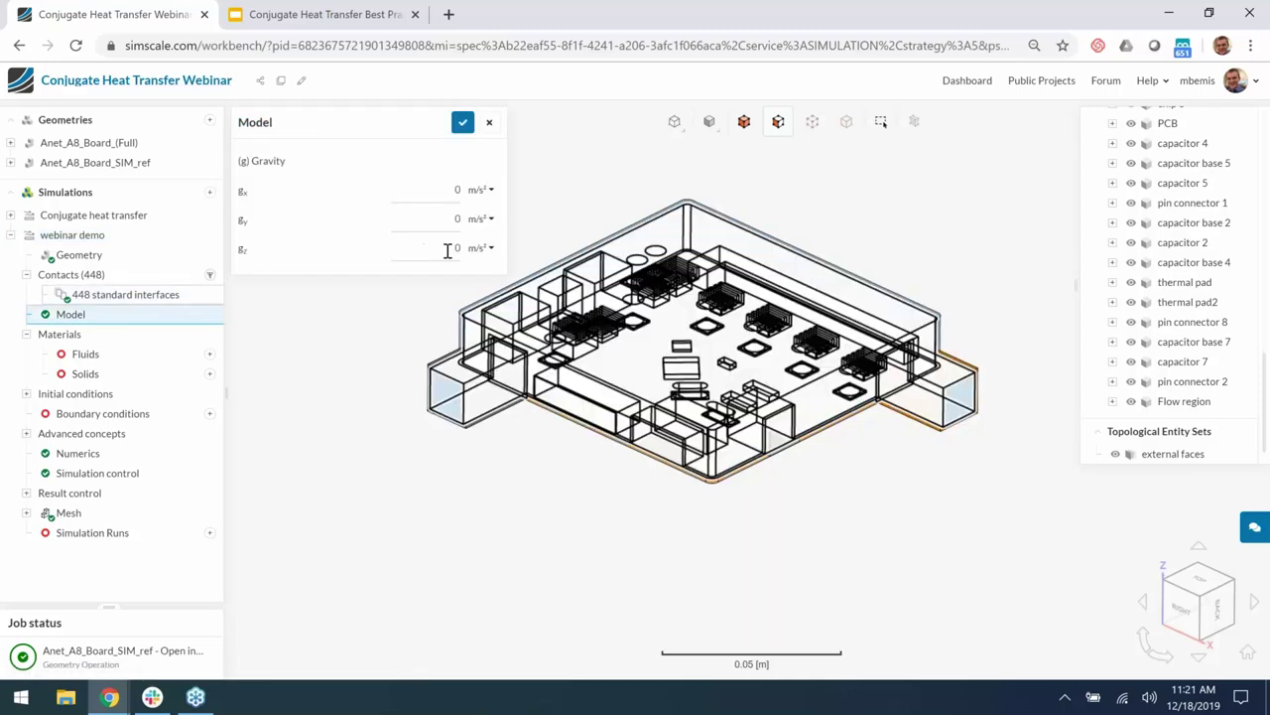
left_click(434, 238)
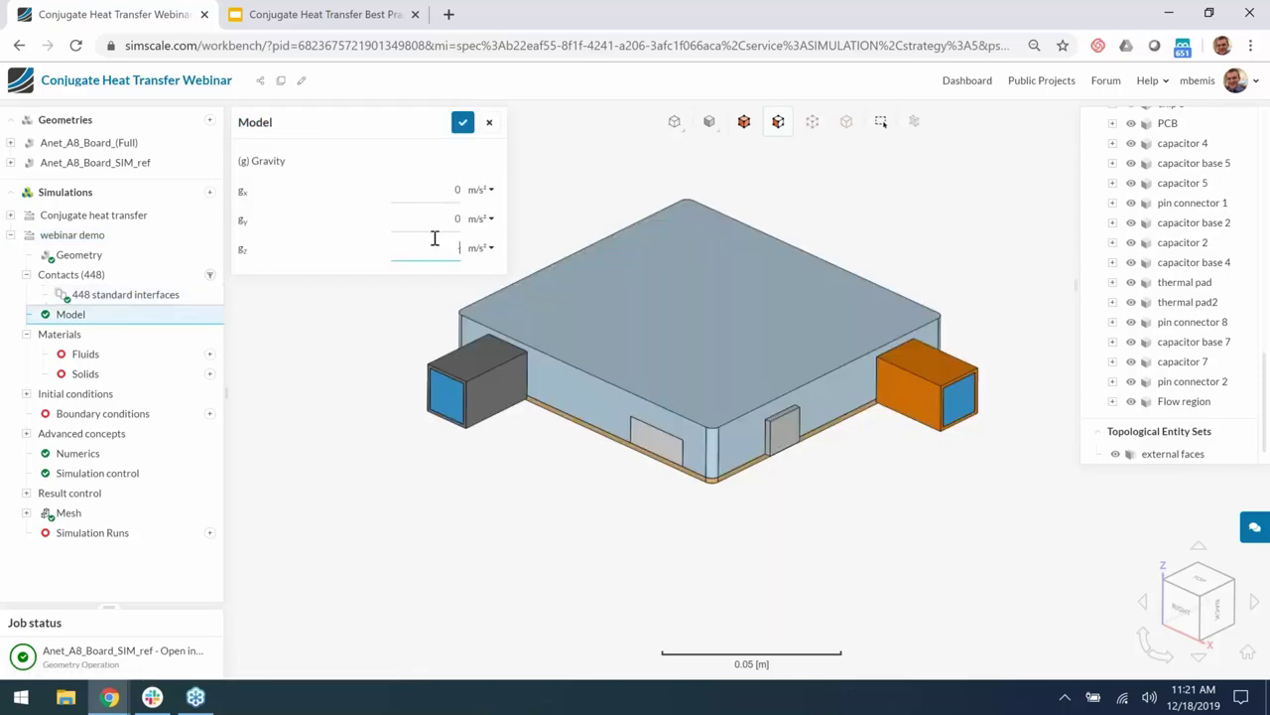
type("-9.81")
key("Tab")
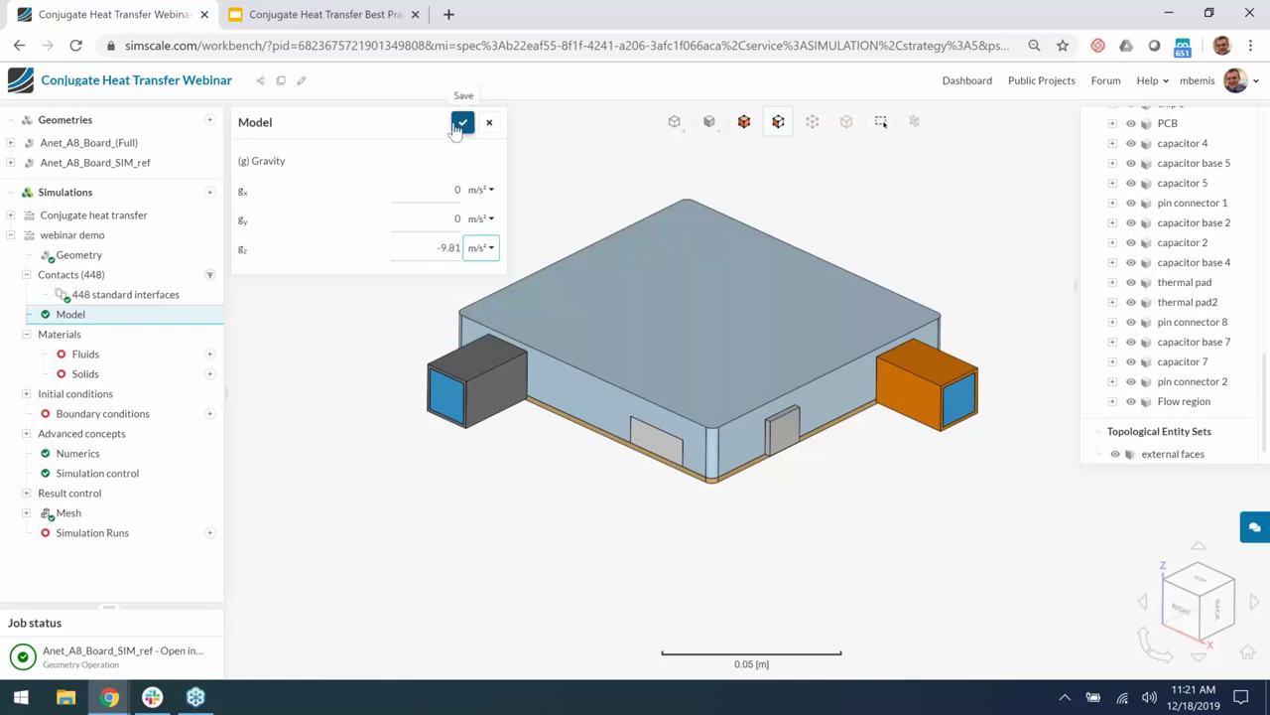
left_click(462, 124)
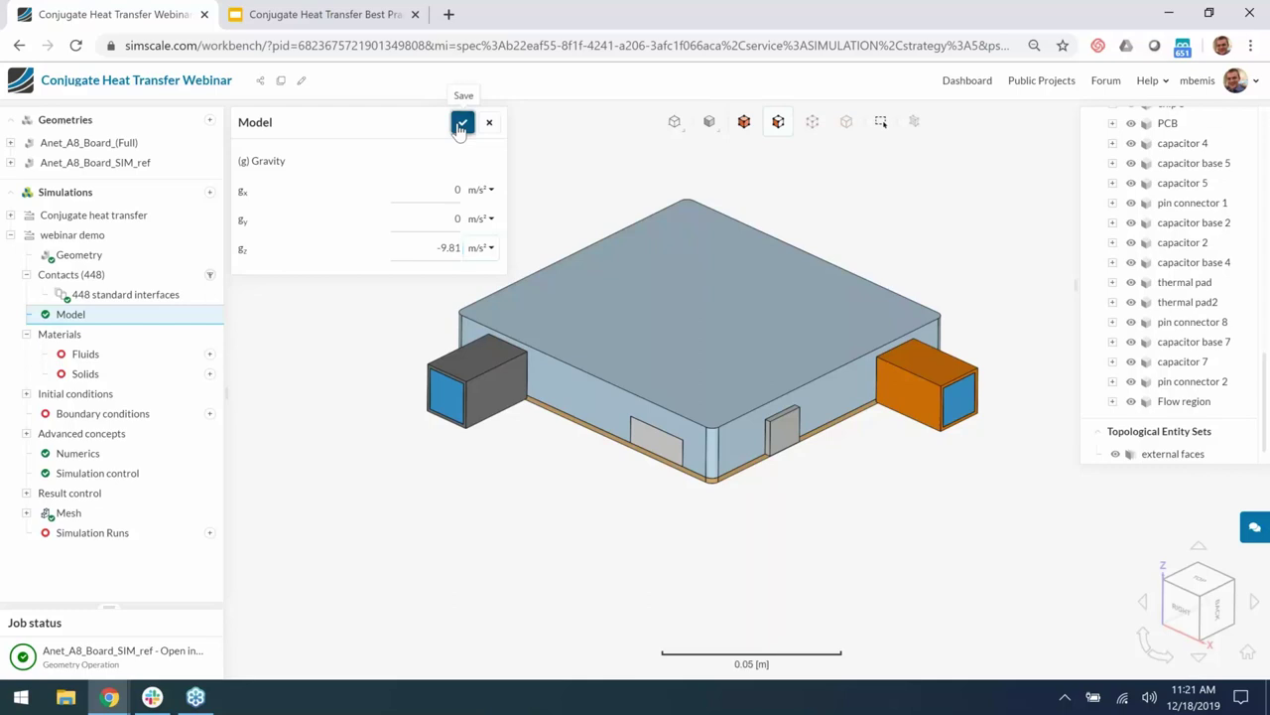
Assign Air as the fluid material and save it
left_click(210, 354)
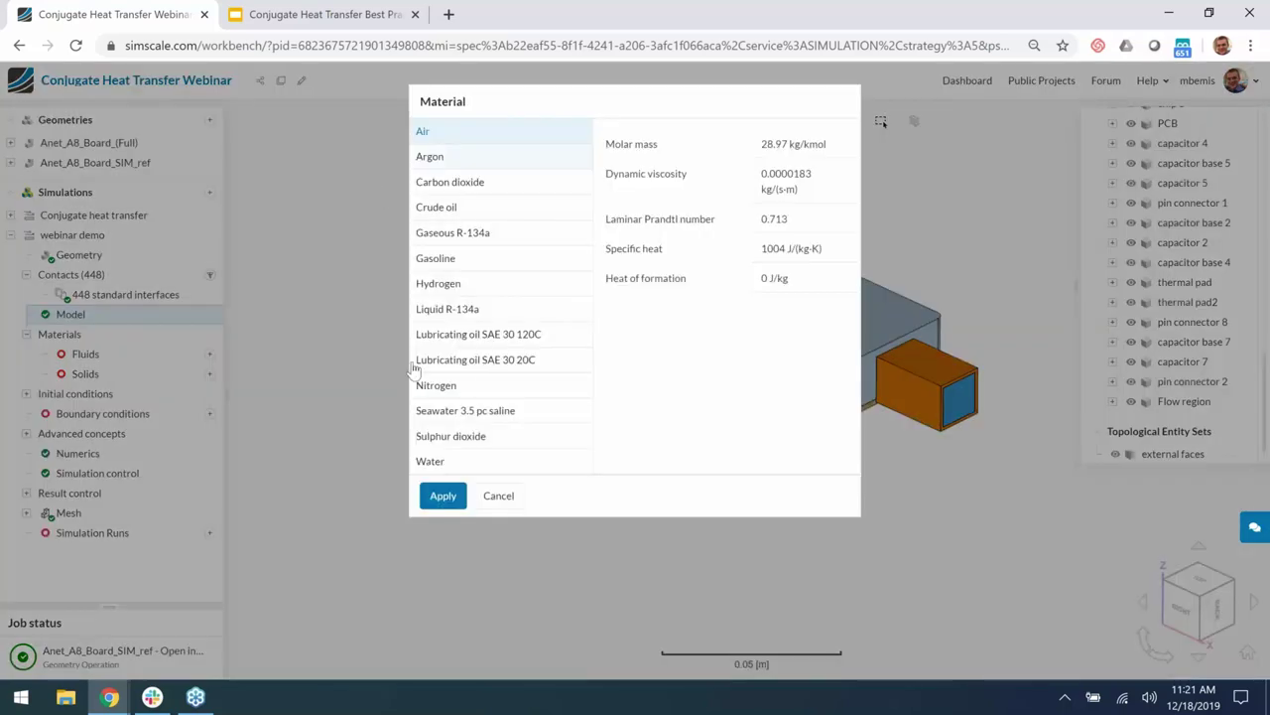
left_click(439, 495)
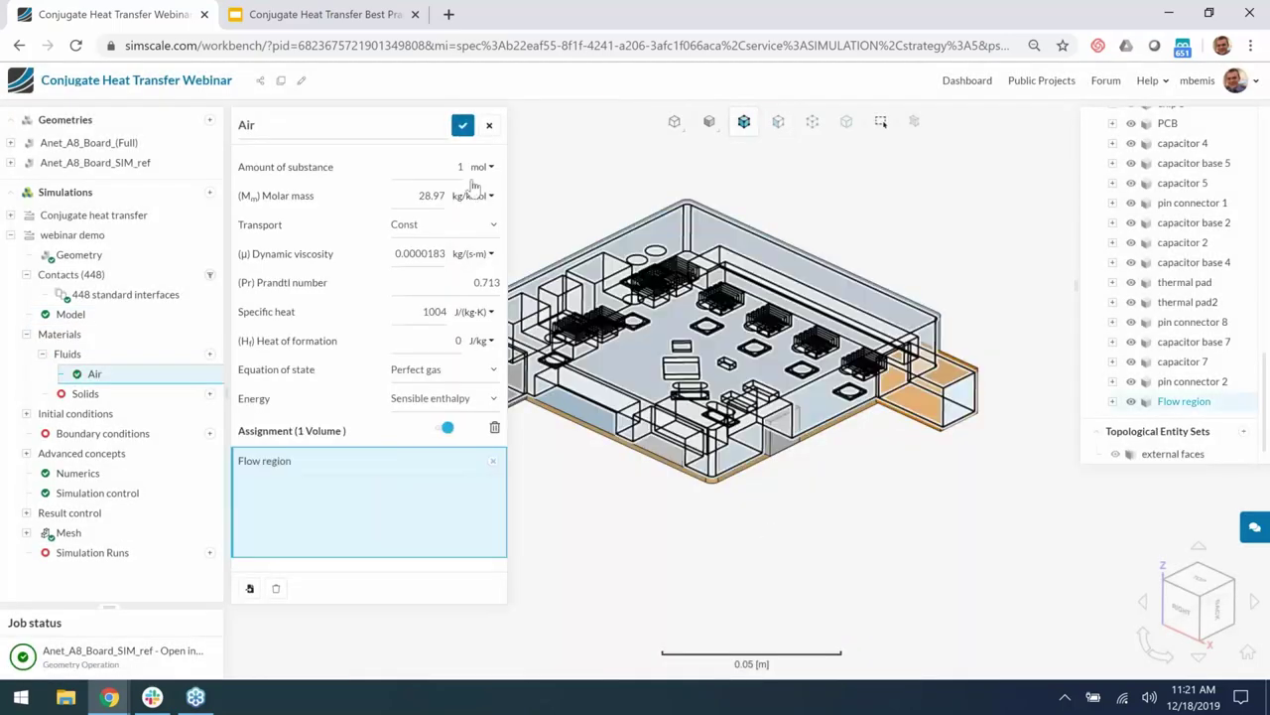
left_click(463, 125)
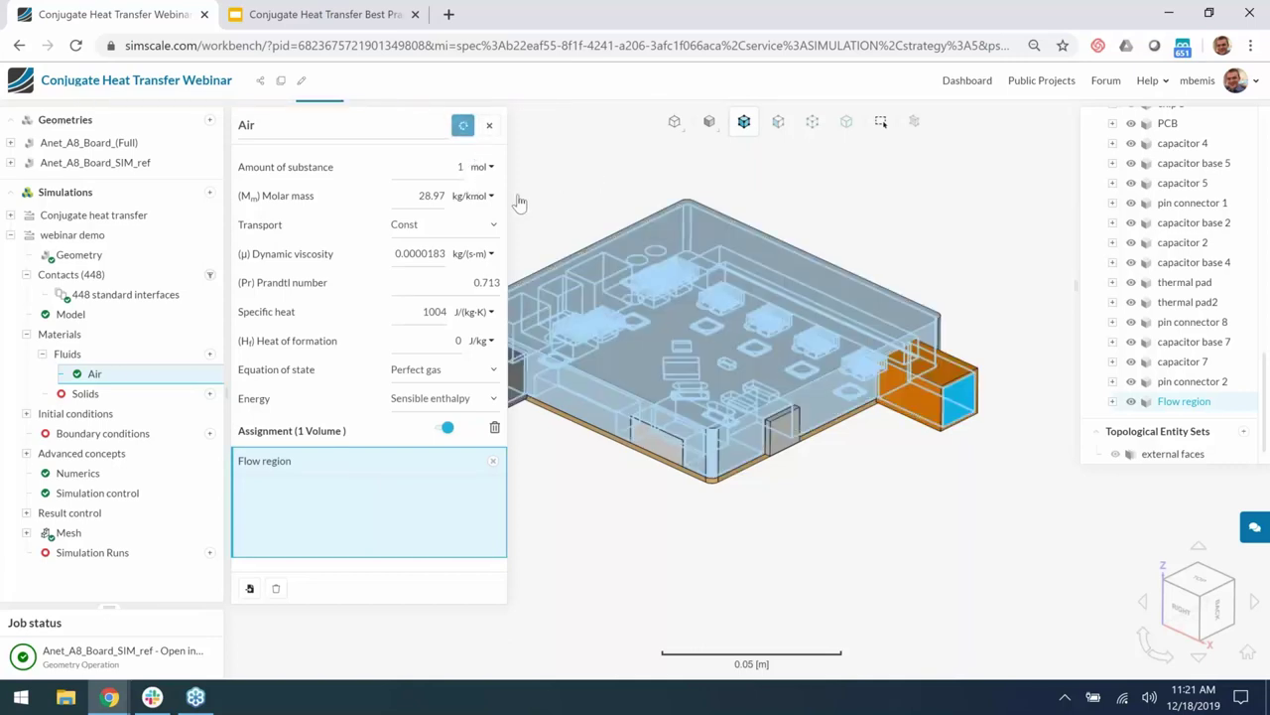
Add Aluminium as a solid for the inlet extension, outlet extension and housing, and save
left_click(209, 393)
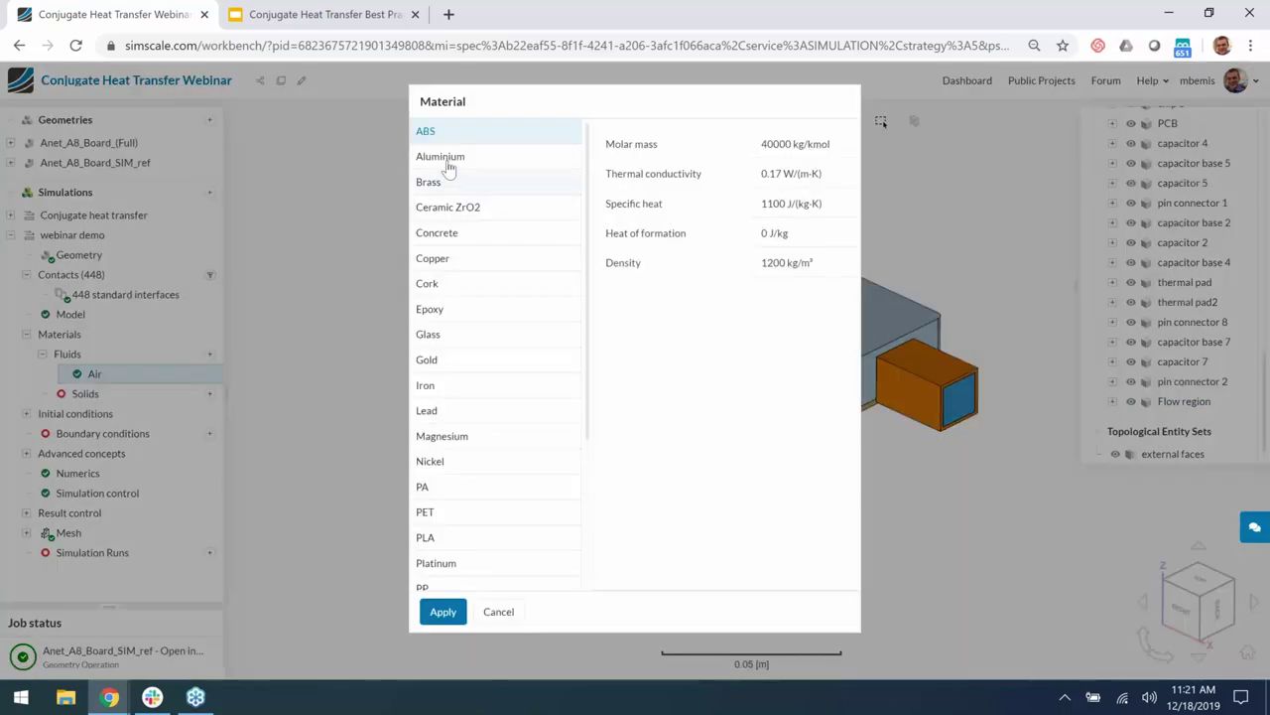
left_click(448, 159)
left_click(447, 610)
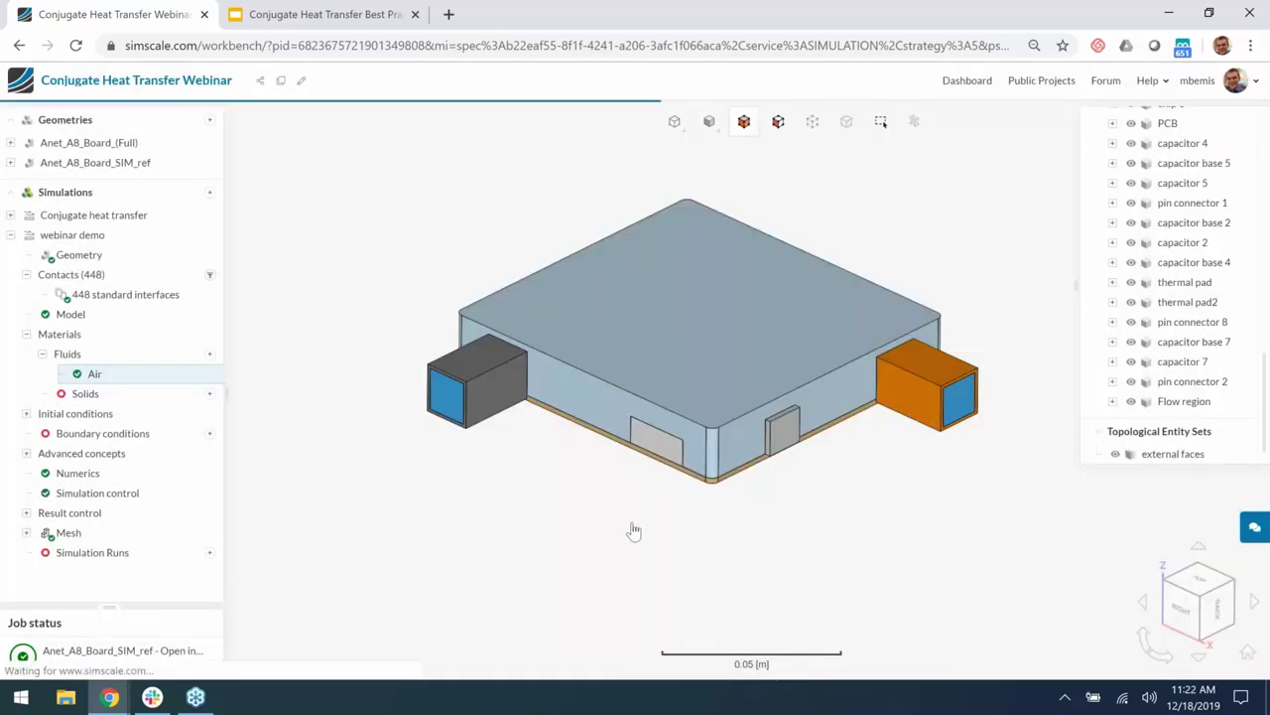
left_click(921, 382)
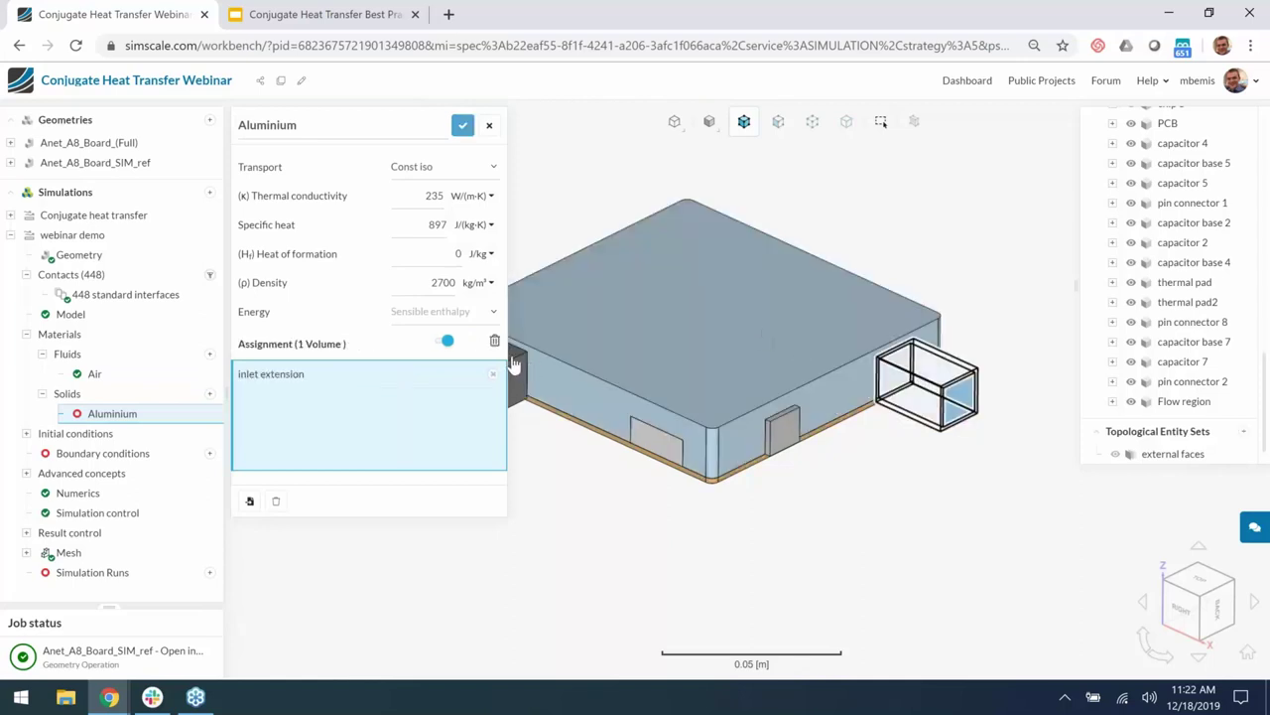
left_click(582, 286)
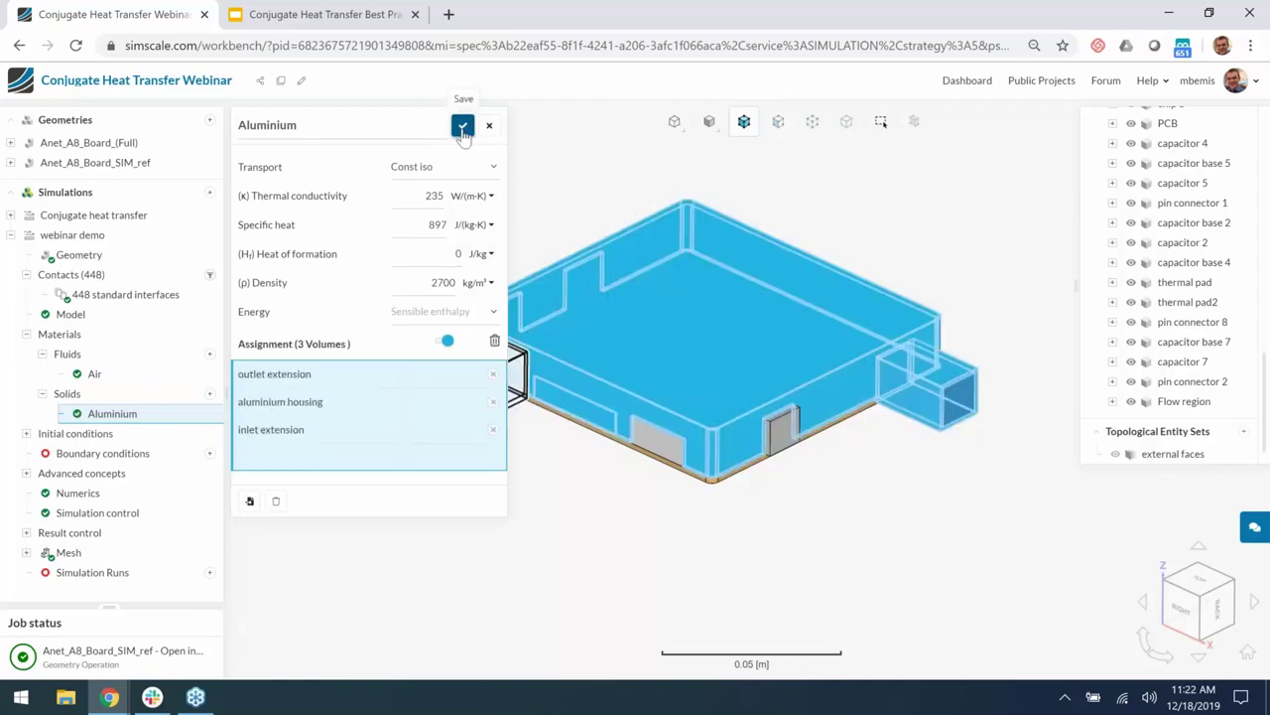
left_click(463, 127)
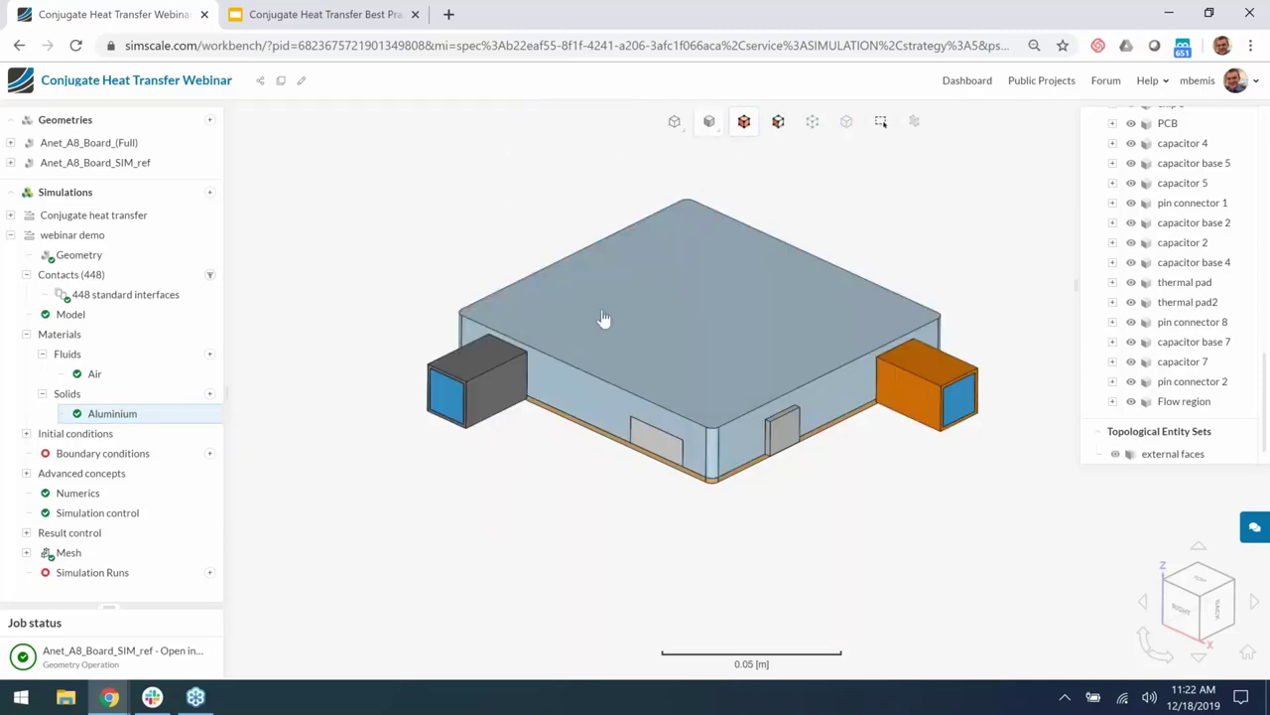
Hide the housing and add ABS as a new solid material
left_click(602, 348)
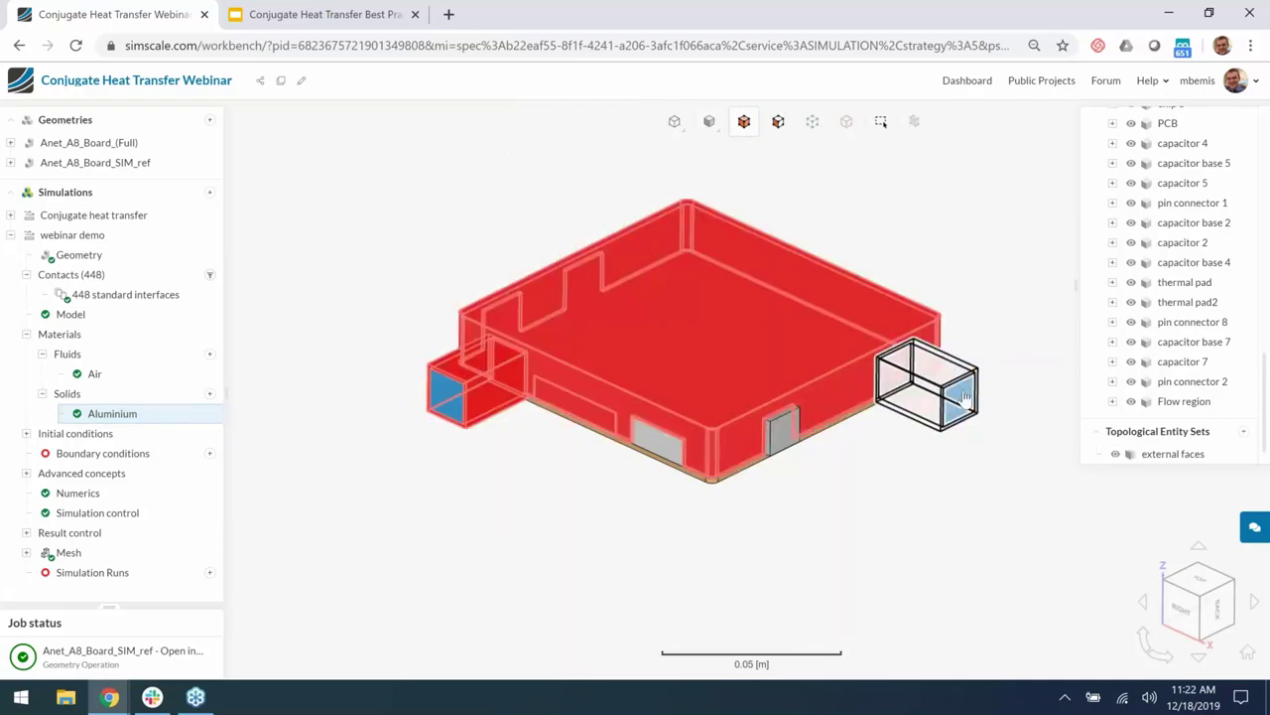
right_click(394, 191)
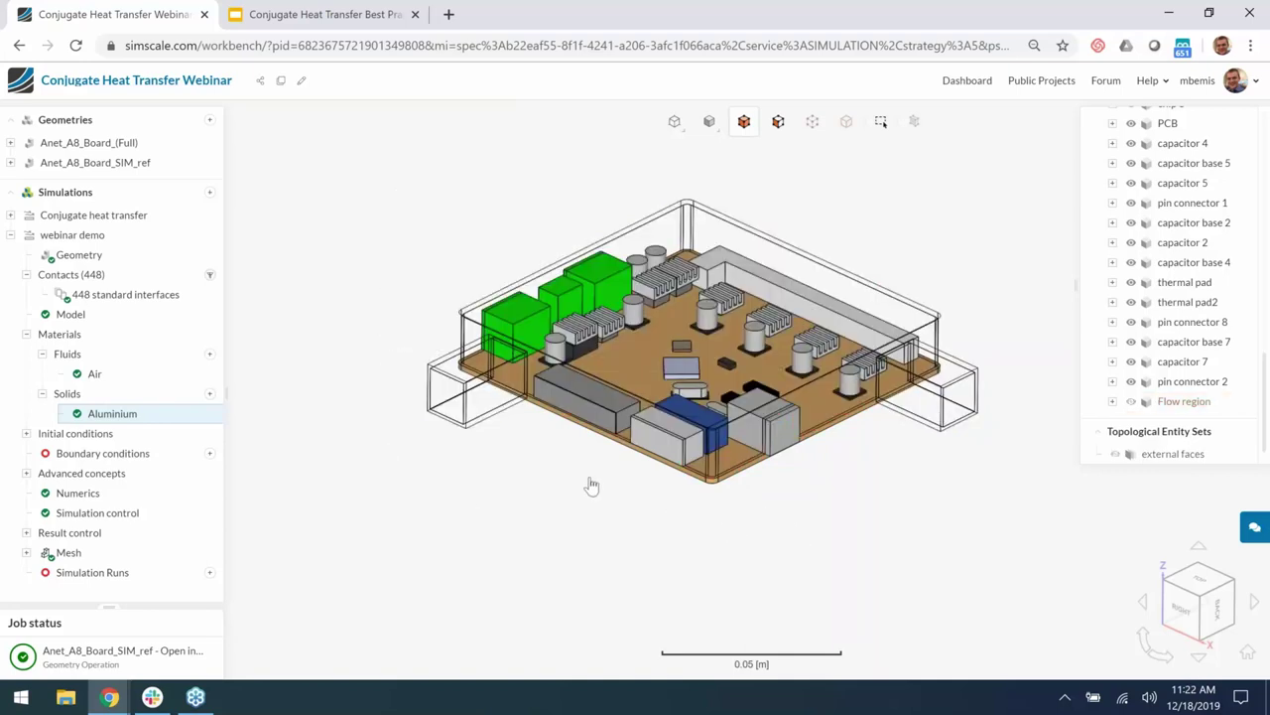
left_click(209, 394)
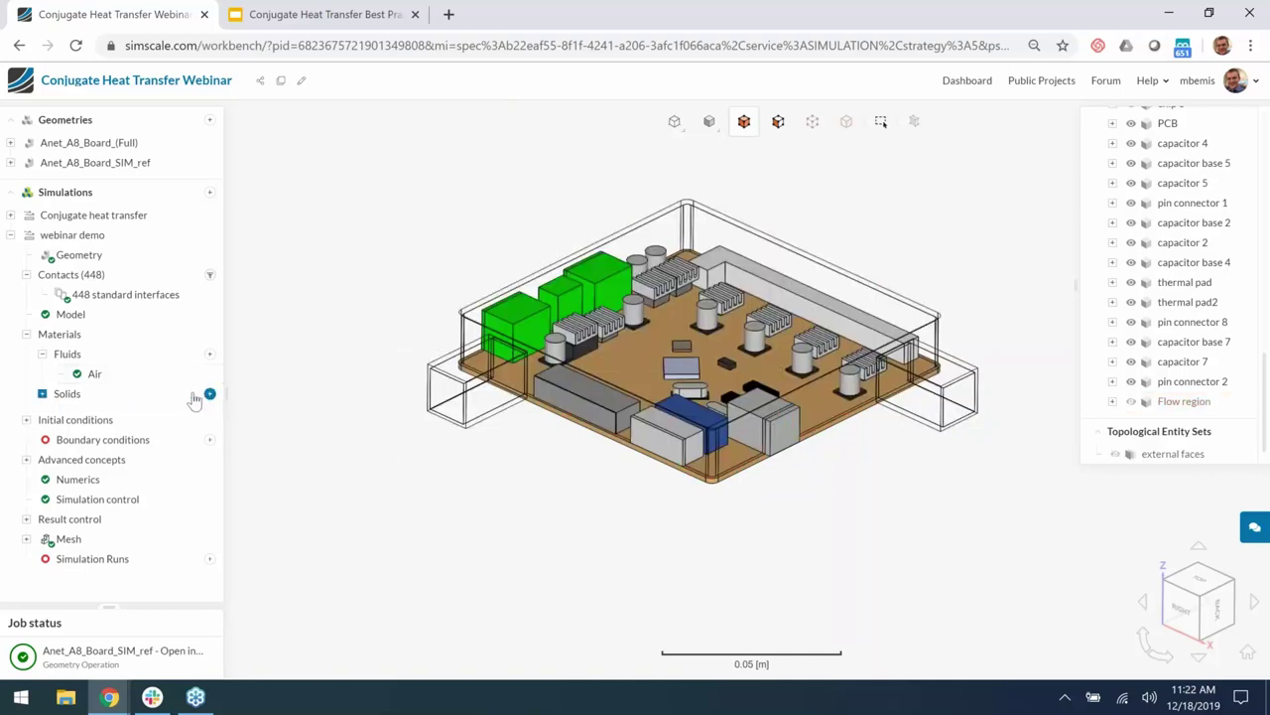
left_click(208, 395)
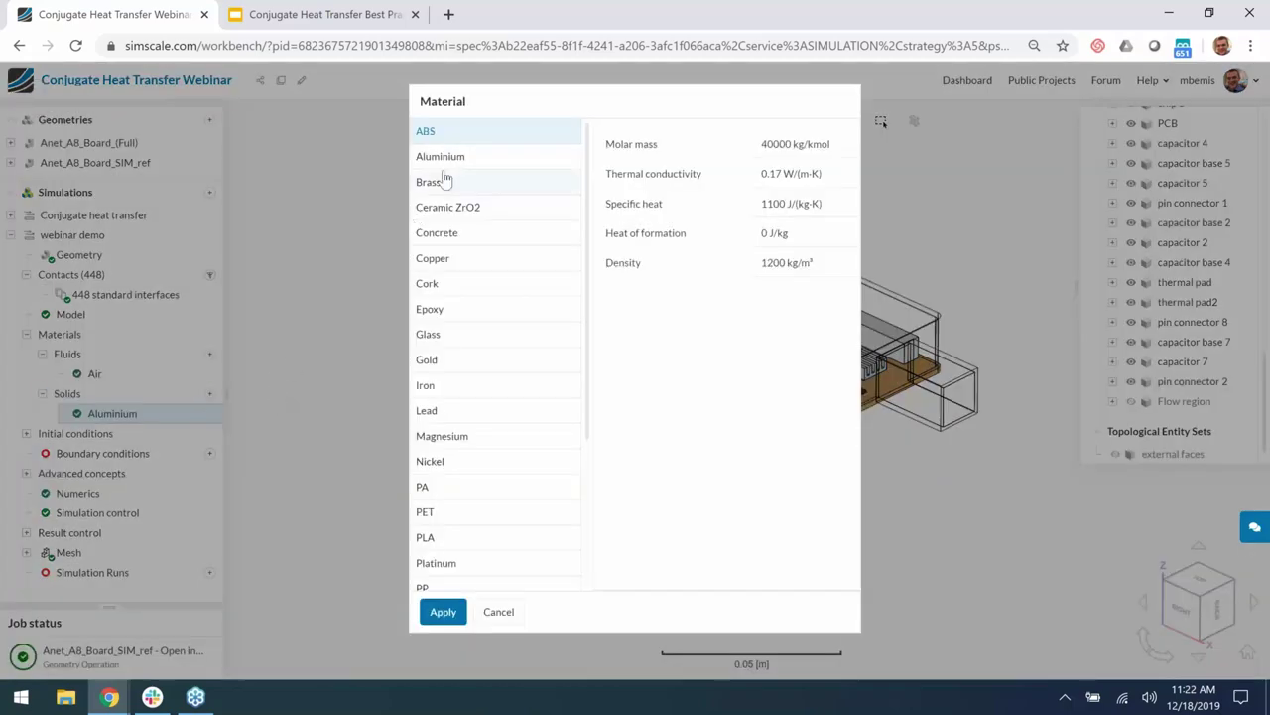
left_click(442, 611)
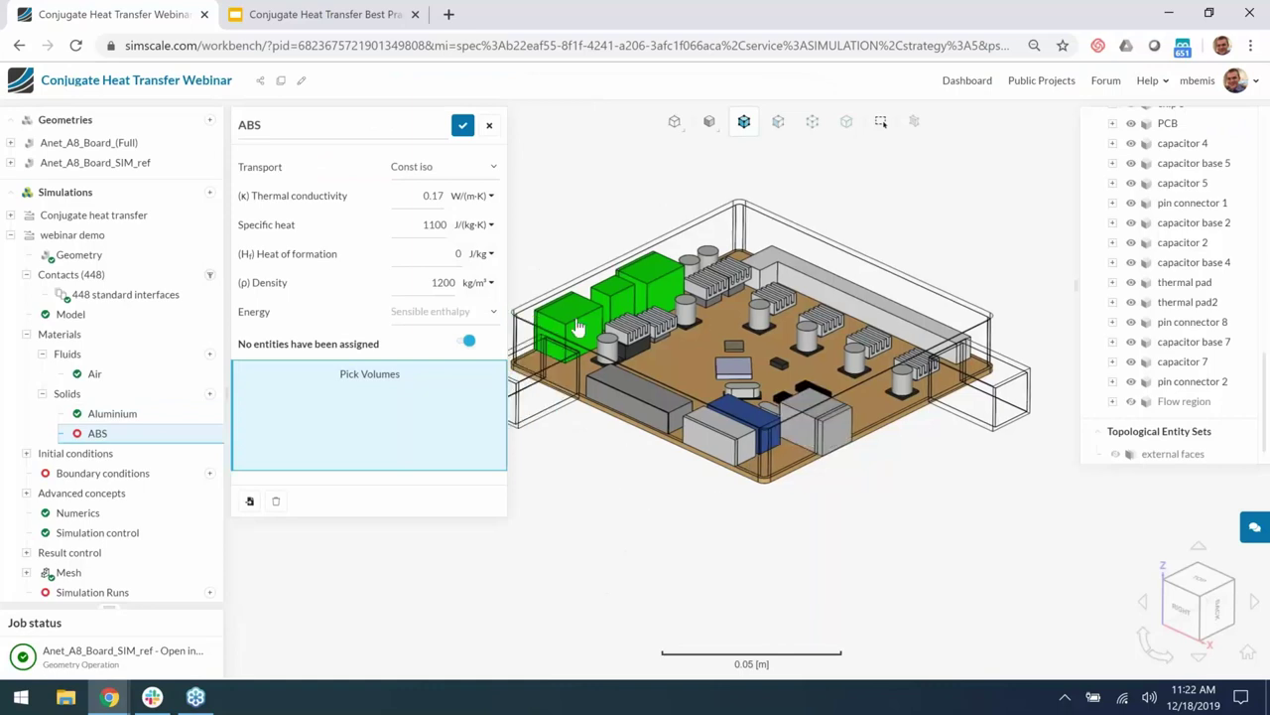
Assign the eight pin connectors to the ABS material
left_click(618, 295)
left_click(650, 276)
left_click(567, 319)
left_click(853, 298)
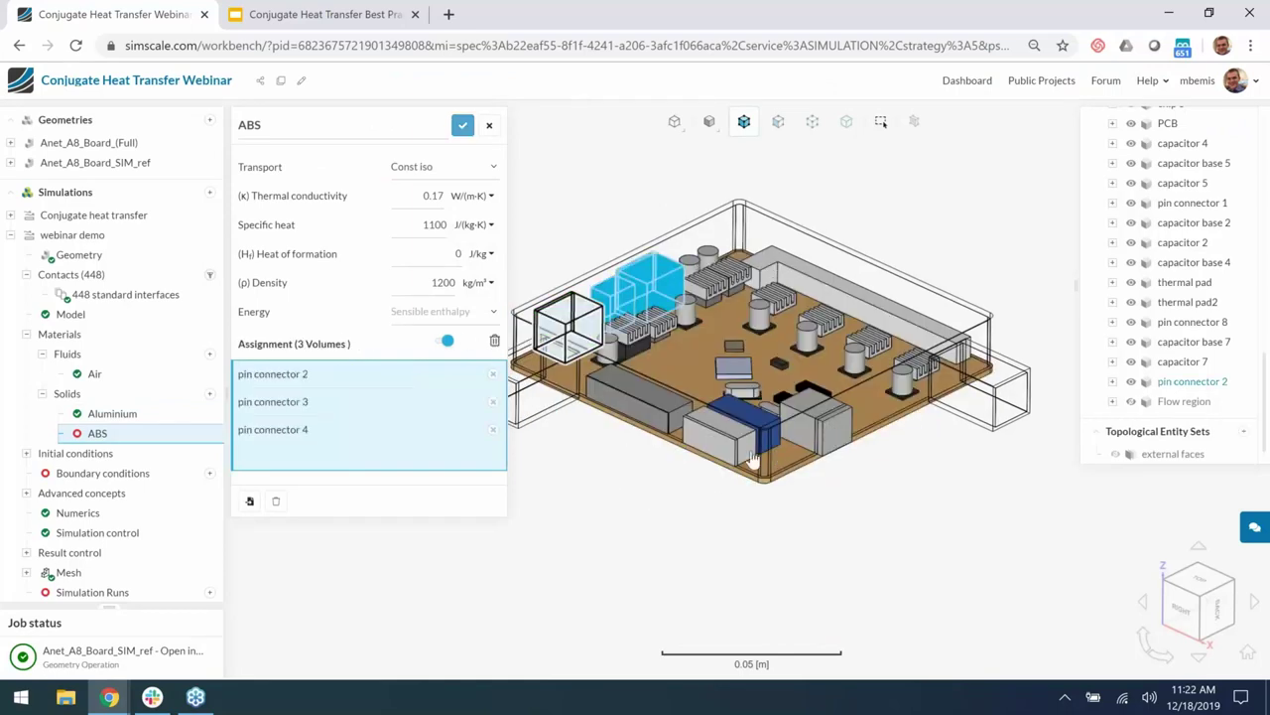
left_click(764, 434)
left_click(732, 442)
left_click(819, 432)
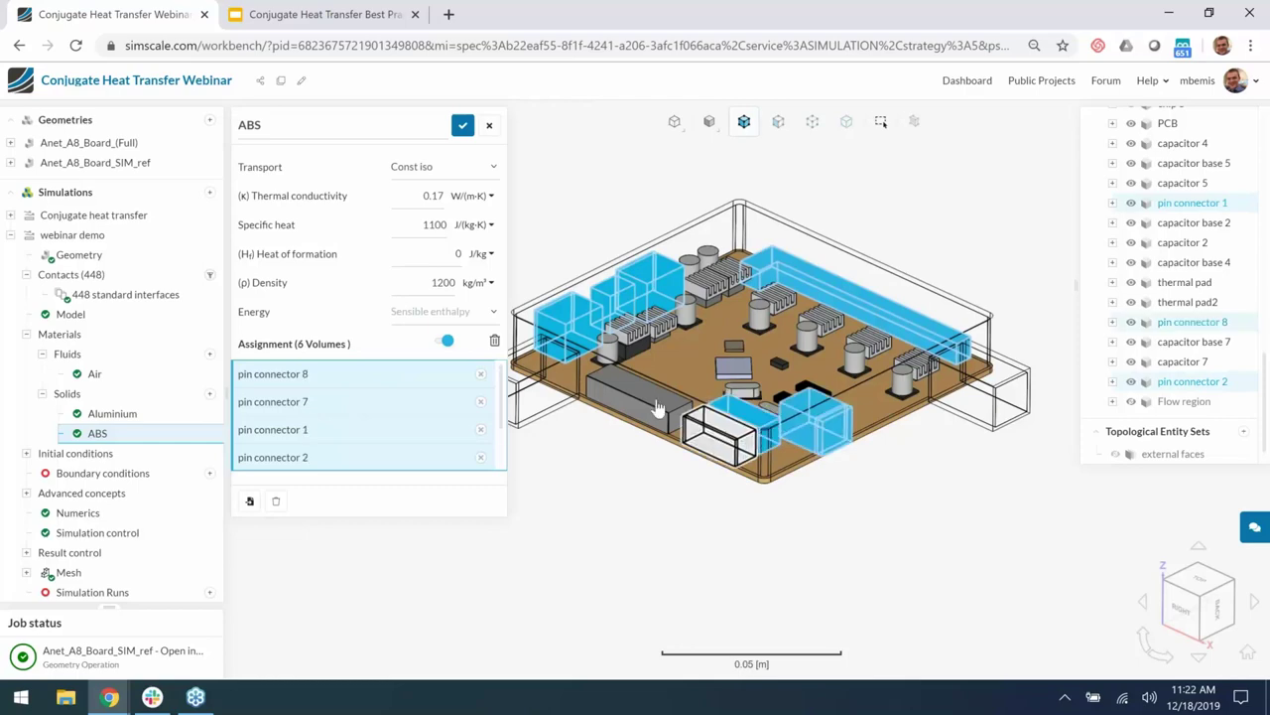
left_click(635, 409)
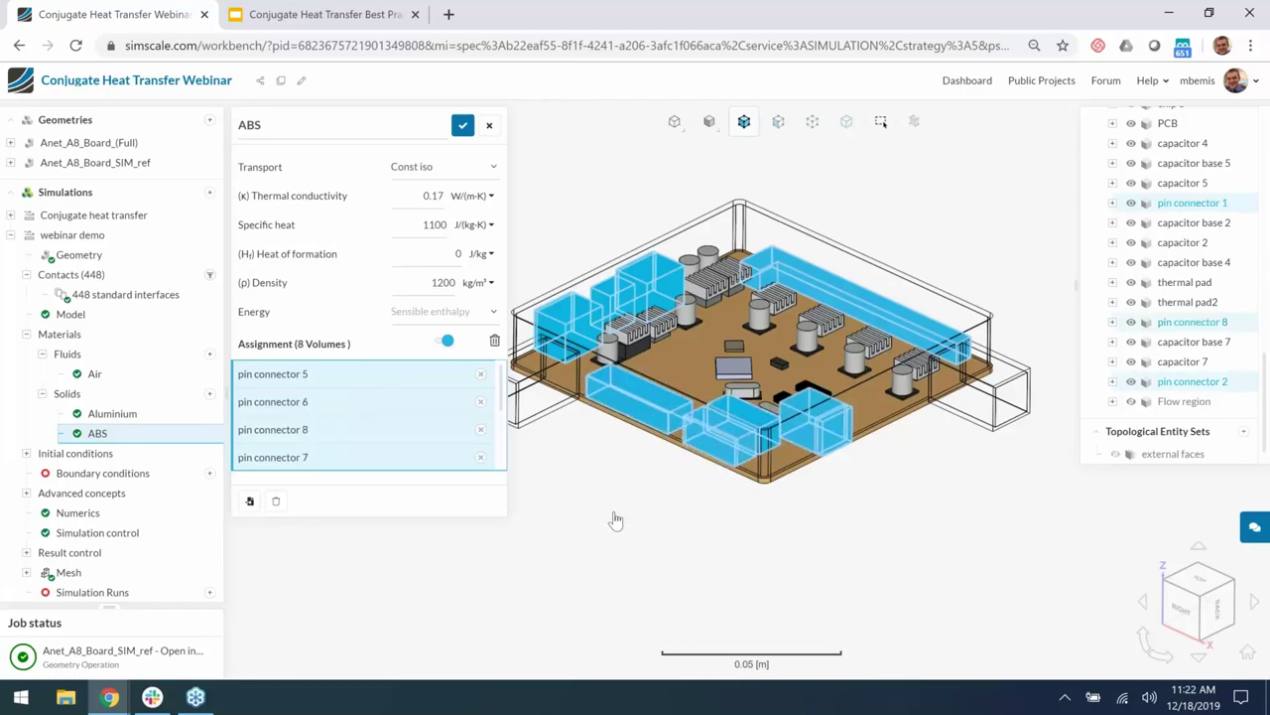
scroll(908, 412, "up", 4)
scroll(913, 417, "up", 3)
Add capacitor bases 8, 7, 6, 5, 3 and both thermal pads to ABS
left_click(913, 415)
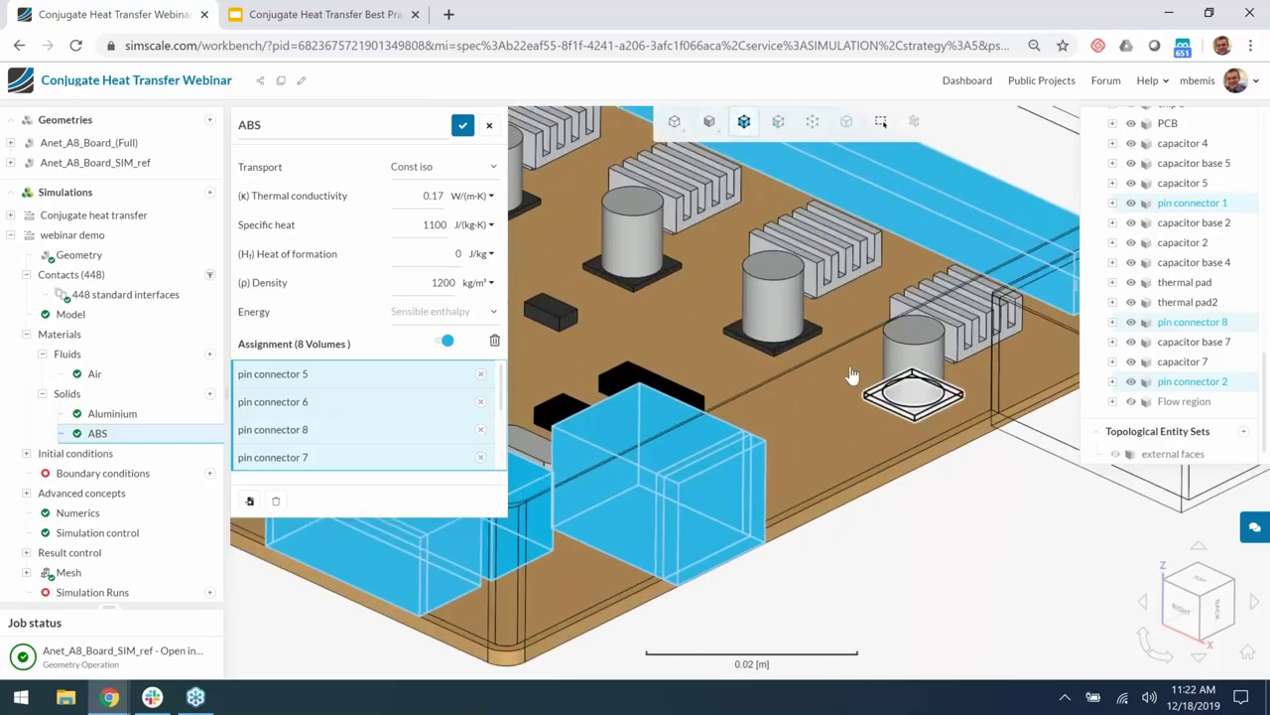
left_click(775, 339)
left_click(632, 276)
right_click_drag(789, 417, 764, 574)
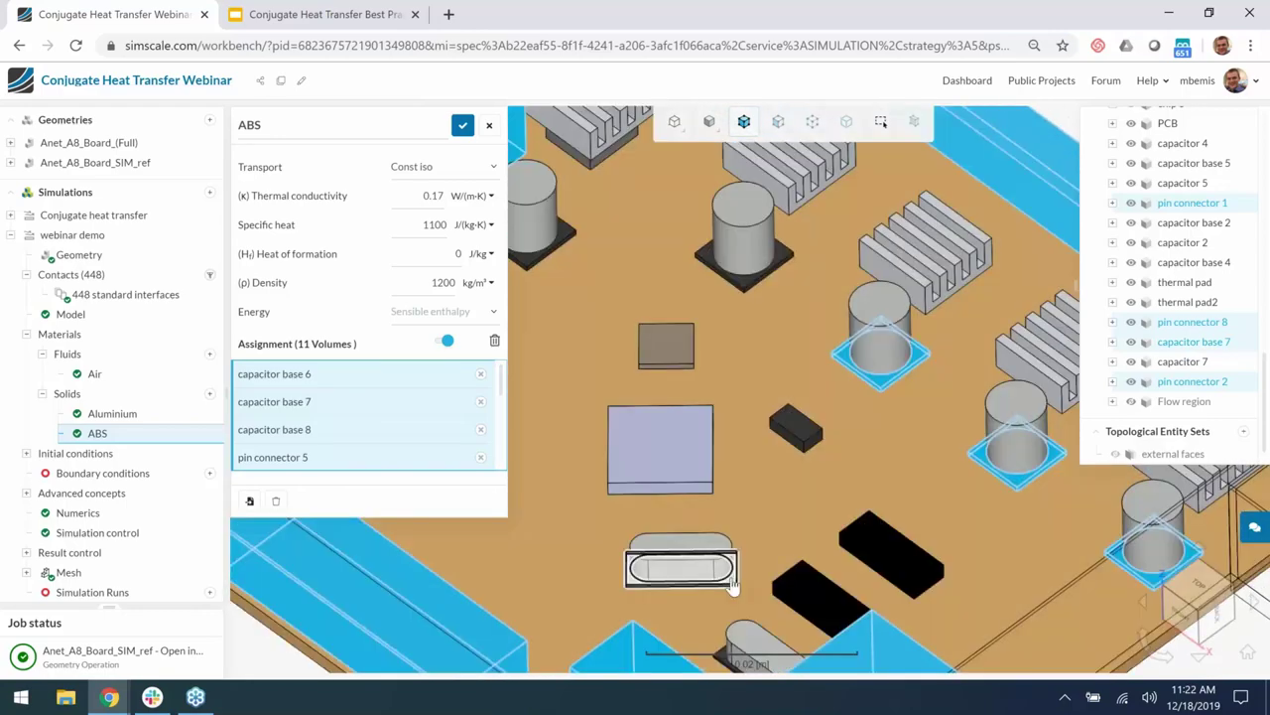
left_click(774, 441)
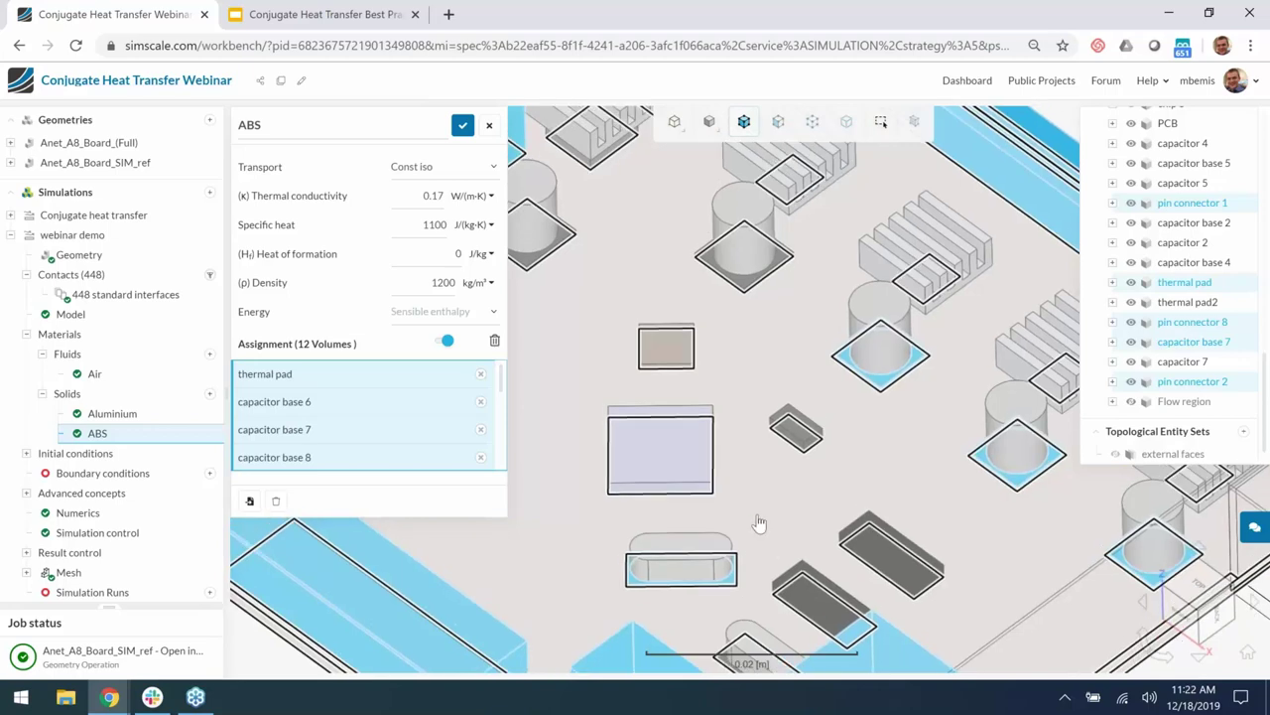
left_click(744, 284)
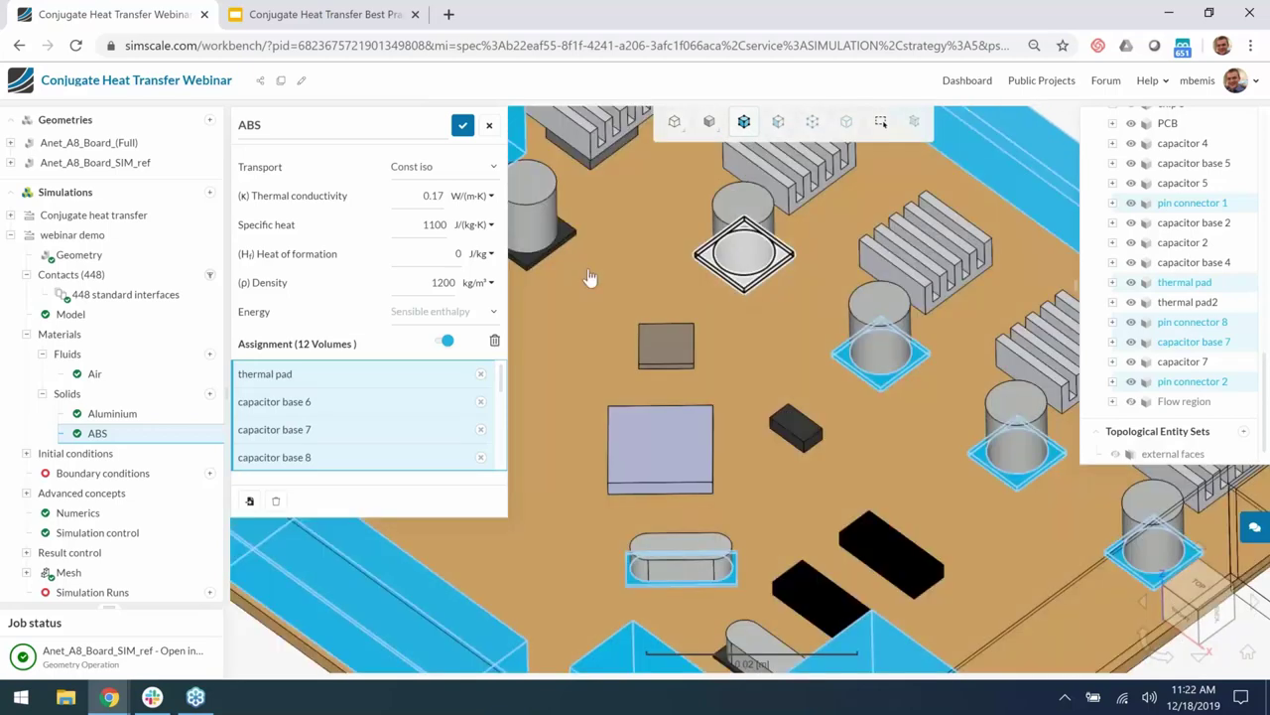
left_click(527, 266)
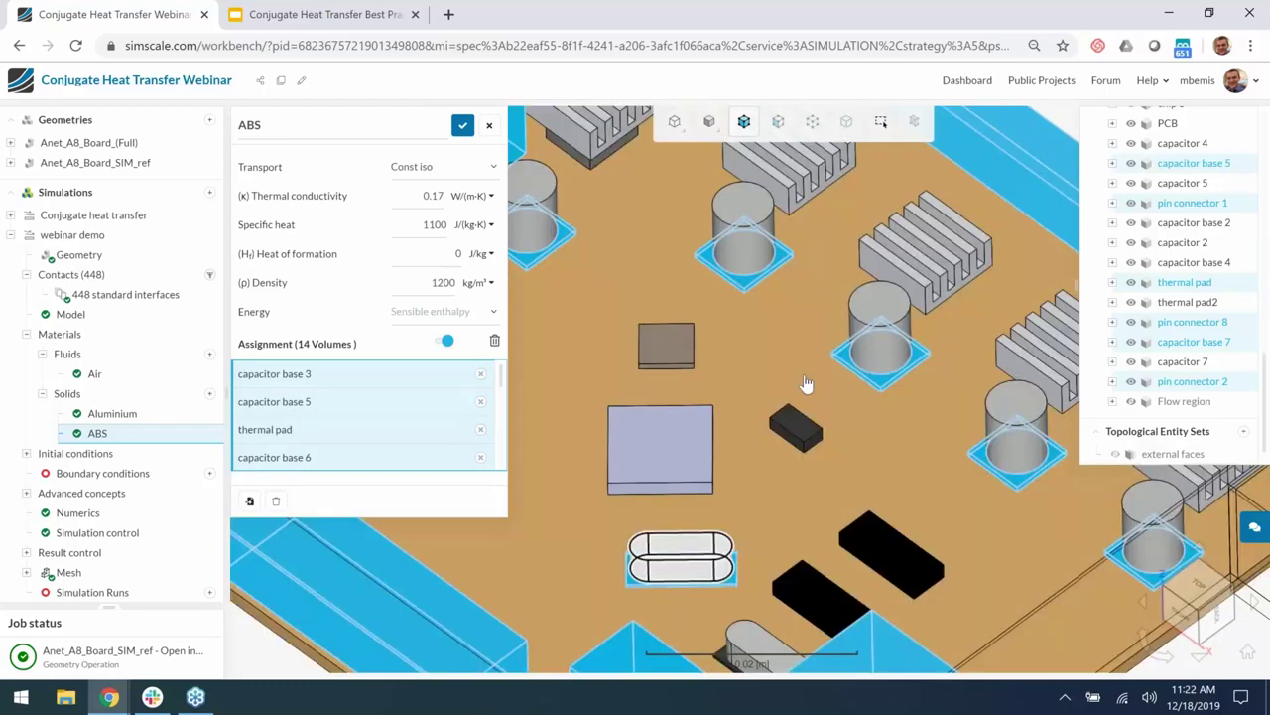
right_click_drag(806, 384, 903, 224)
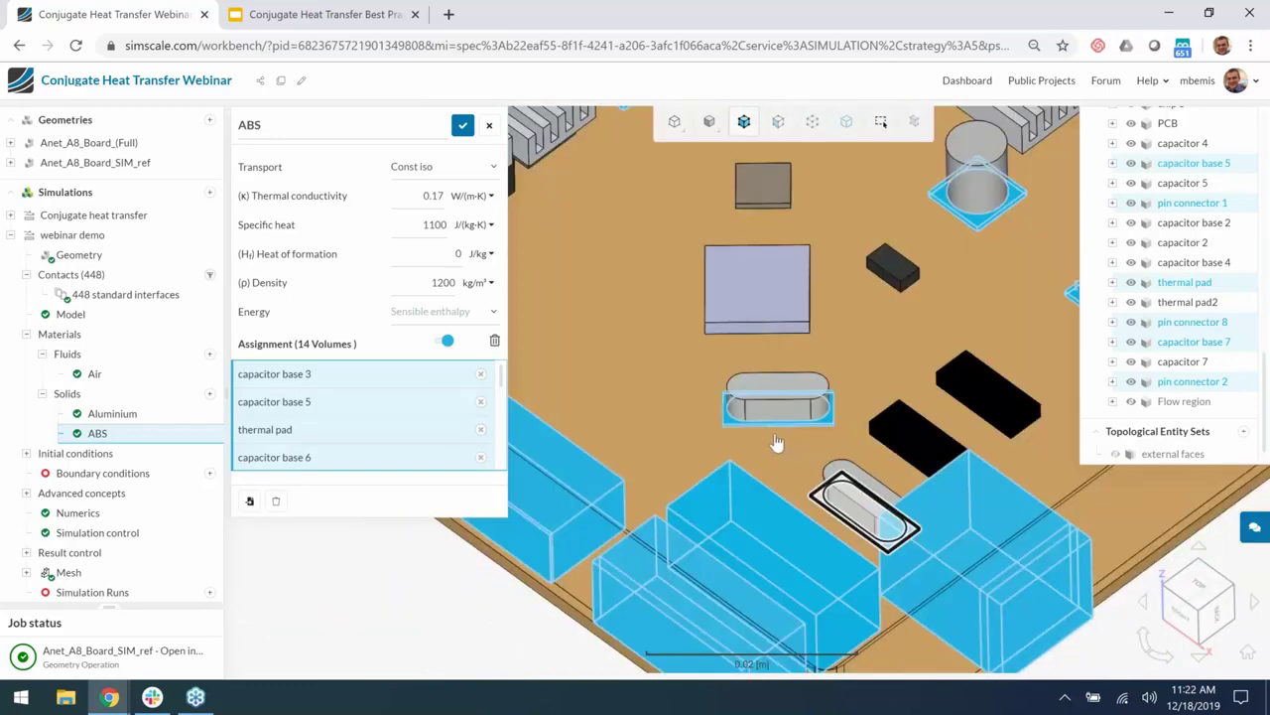
left_click(776, 442)
Add capacitor bases 2, 1 and 4 to ABS and save its 18 volumes
scroll(776, 442, "down", 5)
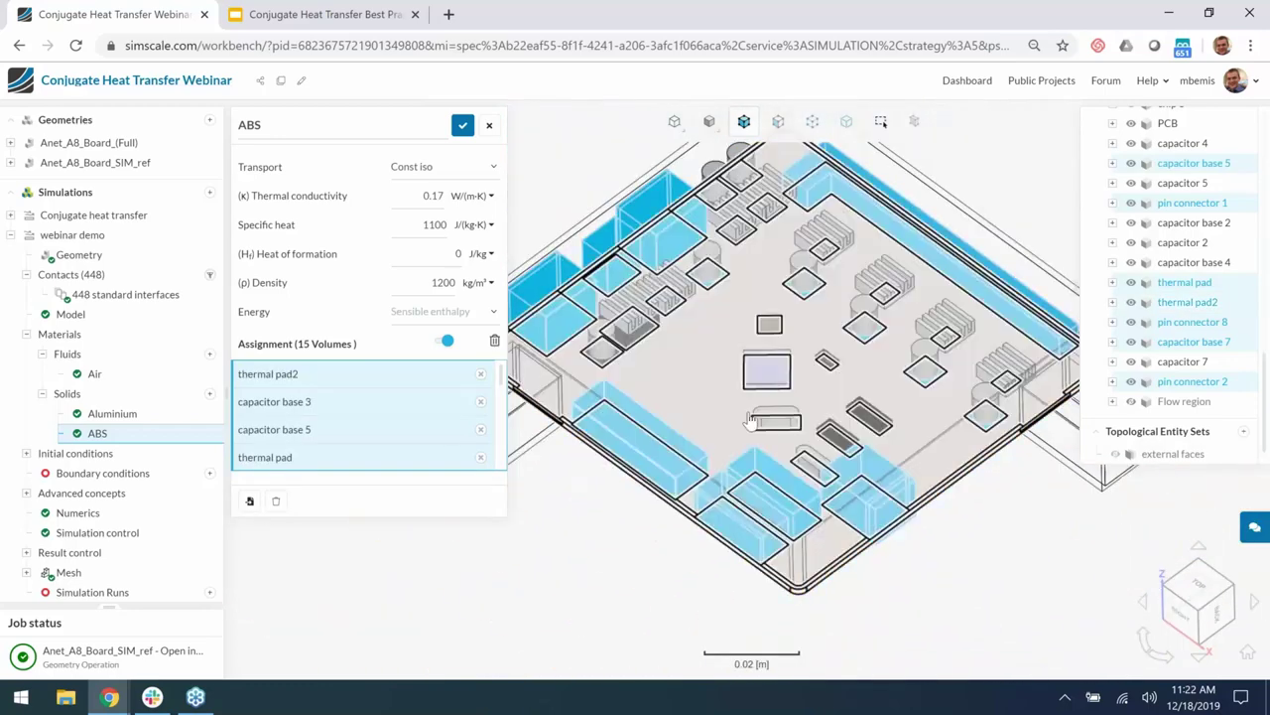
left_click_drag(752, 421, 739, 231)
scroll(739, 230, "up", 10)
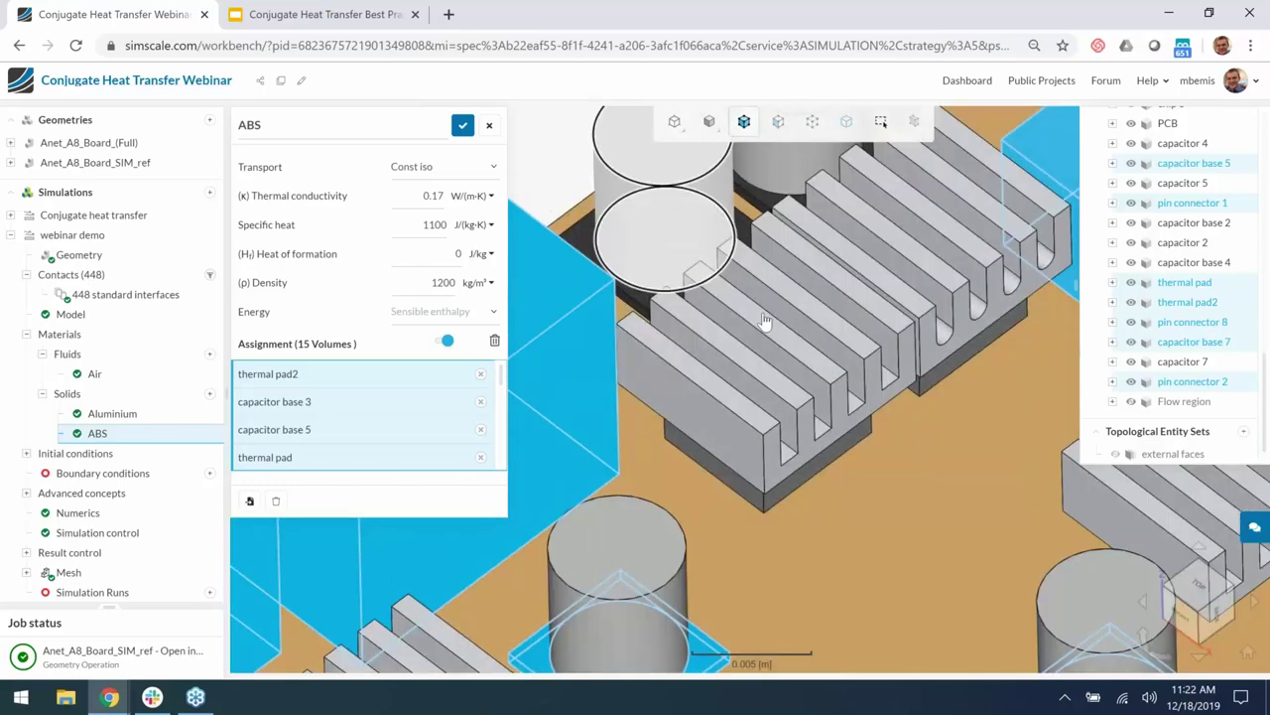
left_click_drag(764, 320, 663, 280)
left_click(780, 180)
left_click(780, 180)
scroll(780, 181, "down", 10)
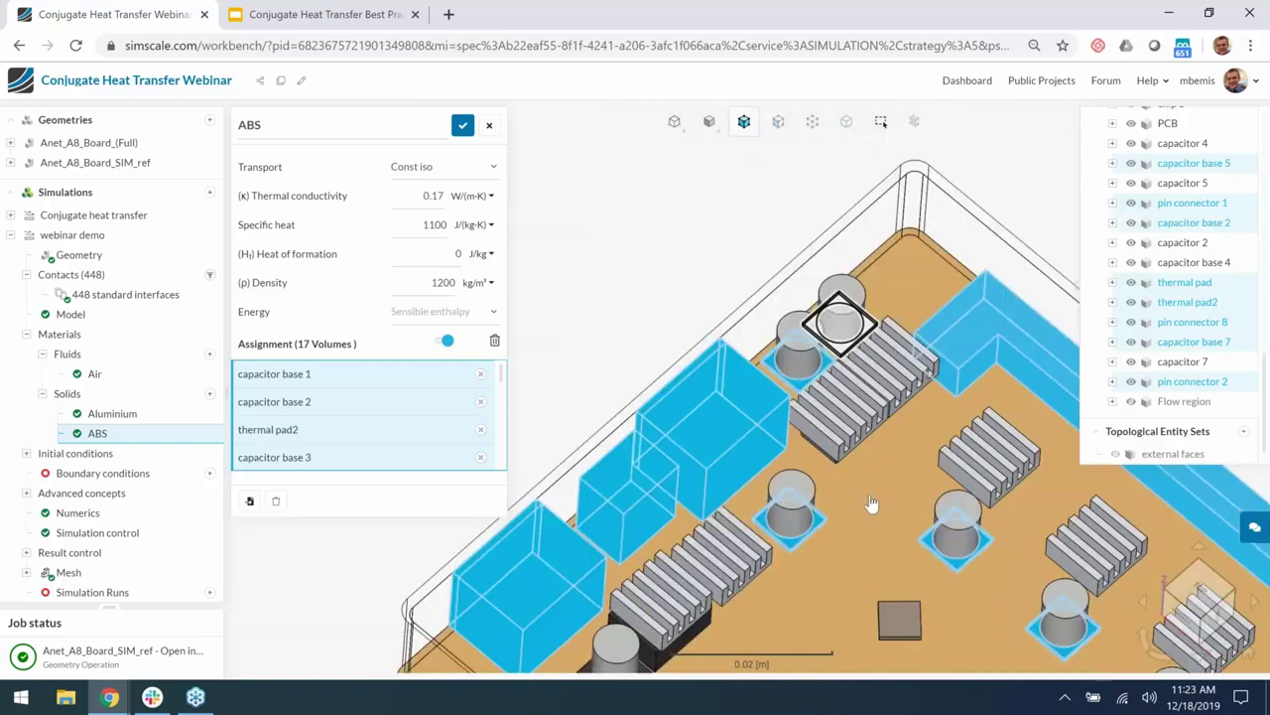
mouse_move(898, 327)
left_mouse_down()
mouse_move(985, 599)
mouse_move(1127, 624)
left_mouse_up()
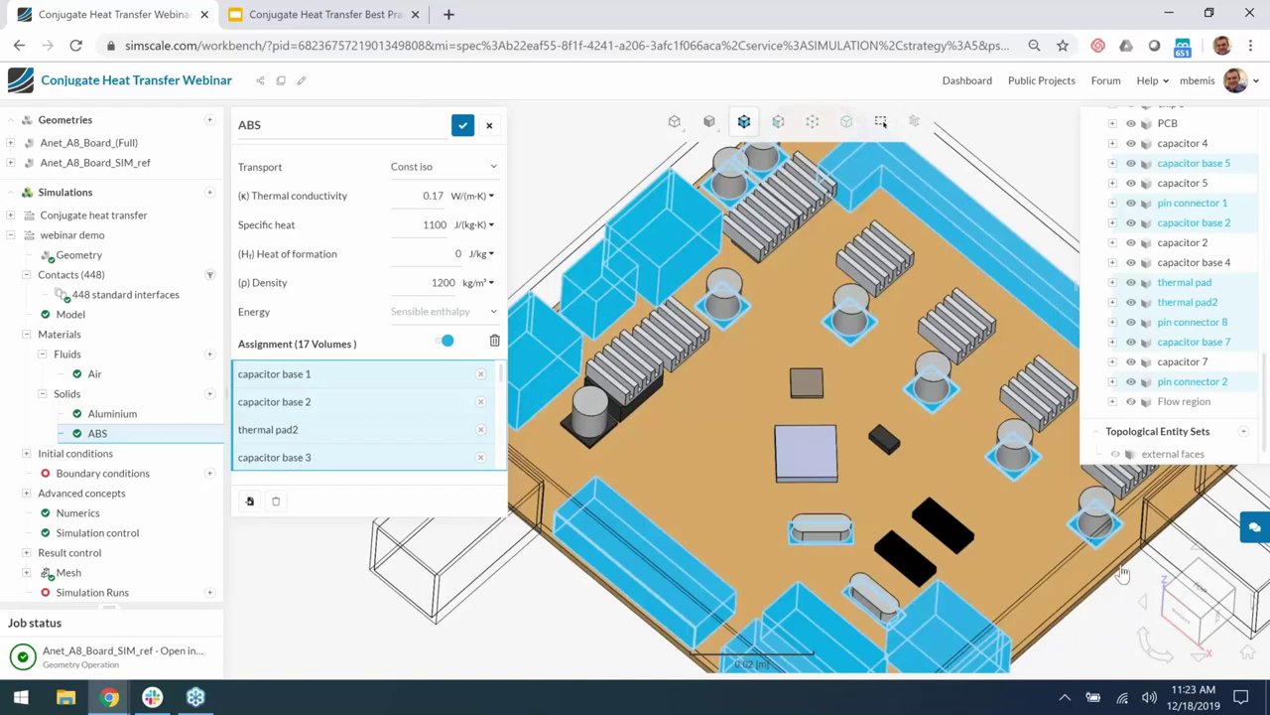
left_click_drag(1123, 573, 982, 577)
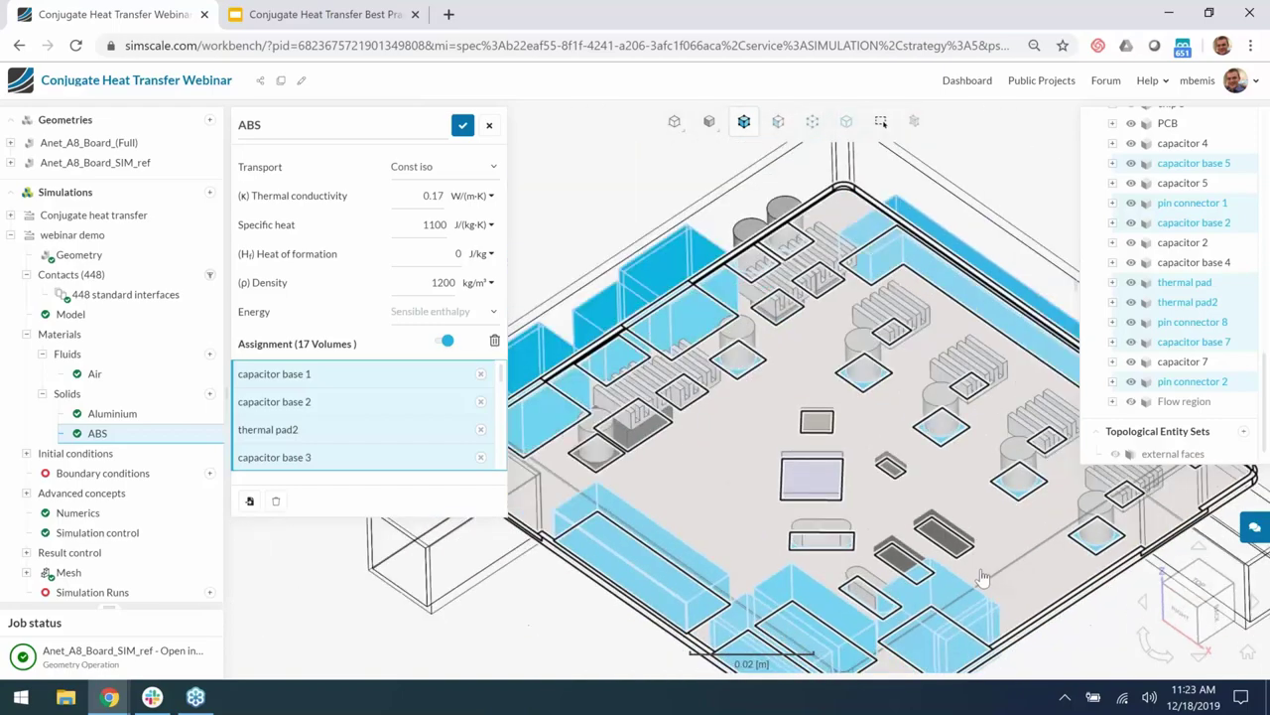
left_click_drag(681, 516, 690, 496)
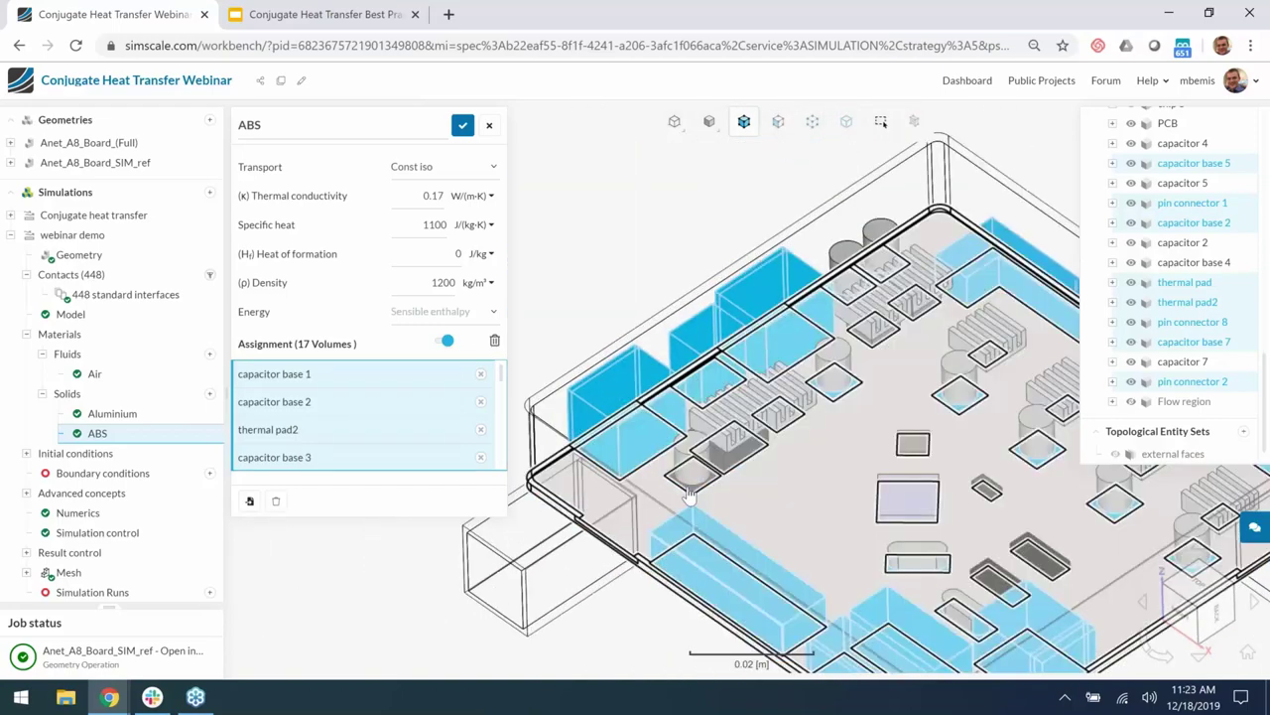
left_click(812, 418)
scroll(784, 387, "up", 3)
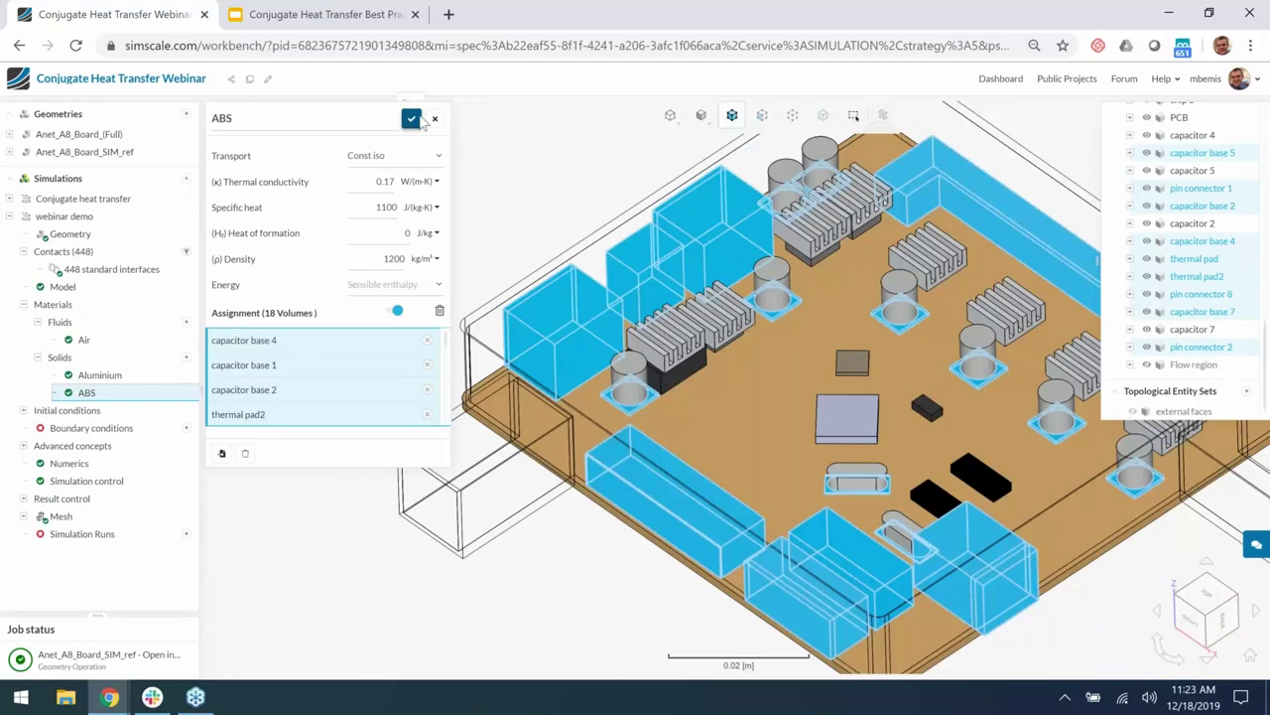
left_click(411, 118)
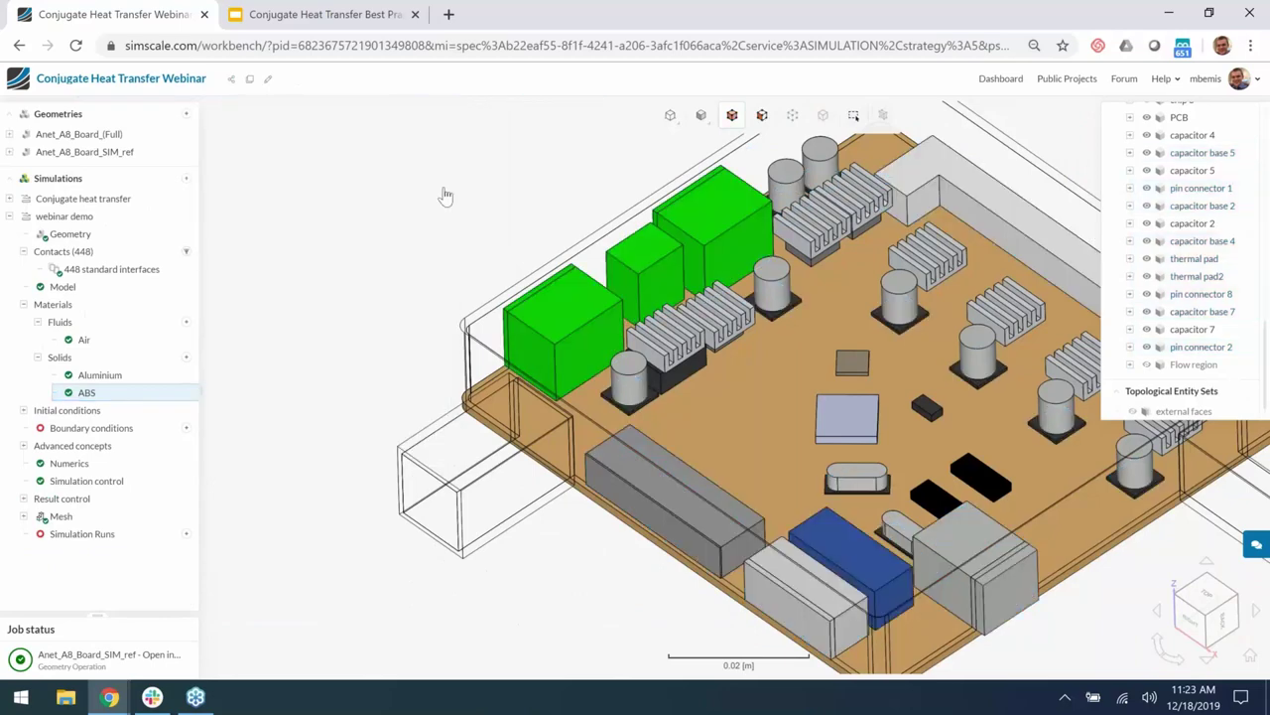
scroll(445, 196, "down", 3)
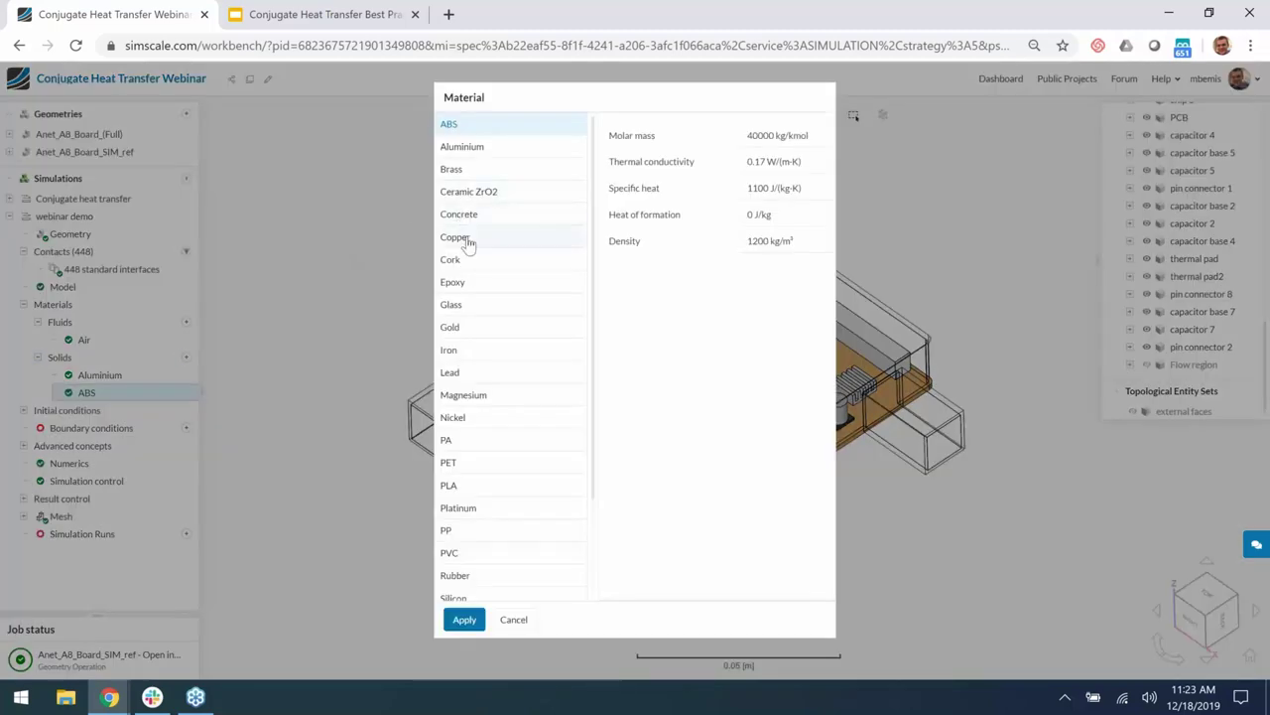
Add Copper as a solid material, assign the eight heat sinks, and save
left_click(463, 238)
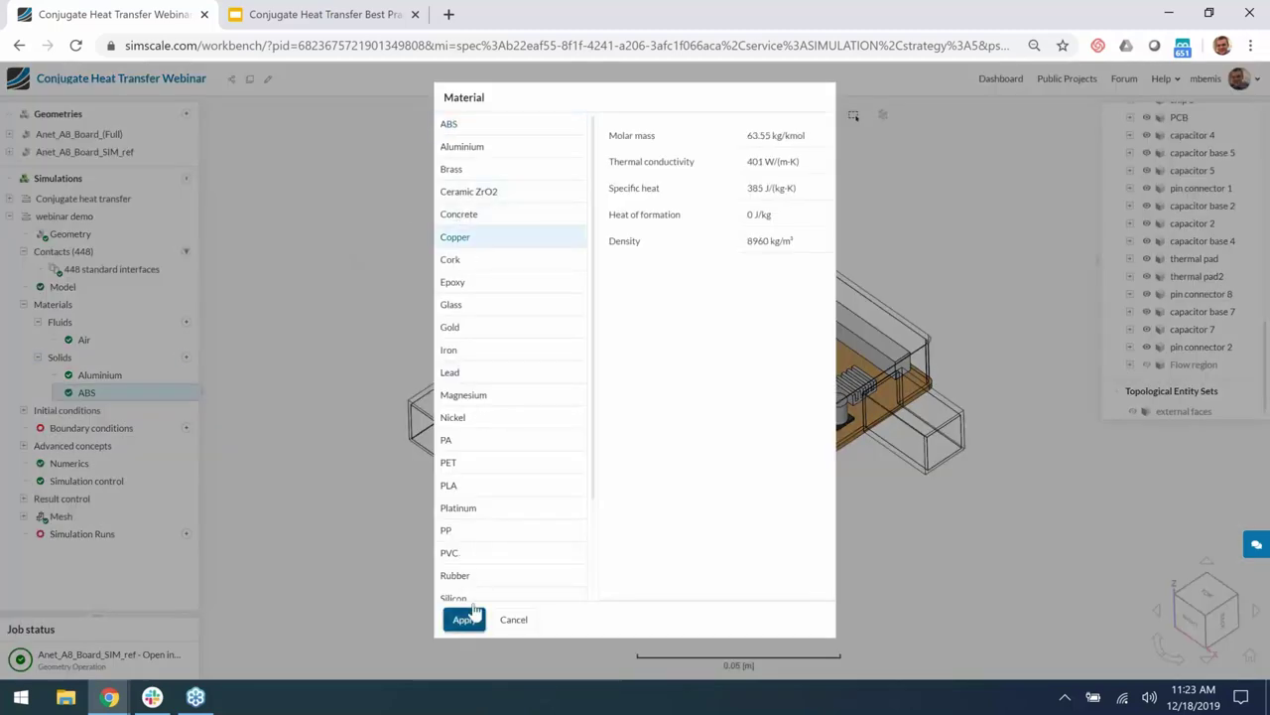
left_click(465, 619)
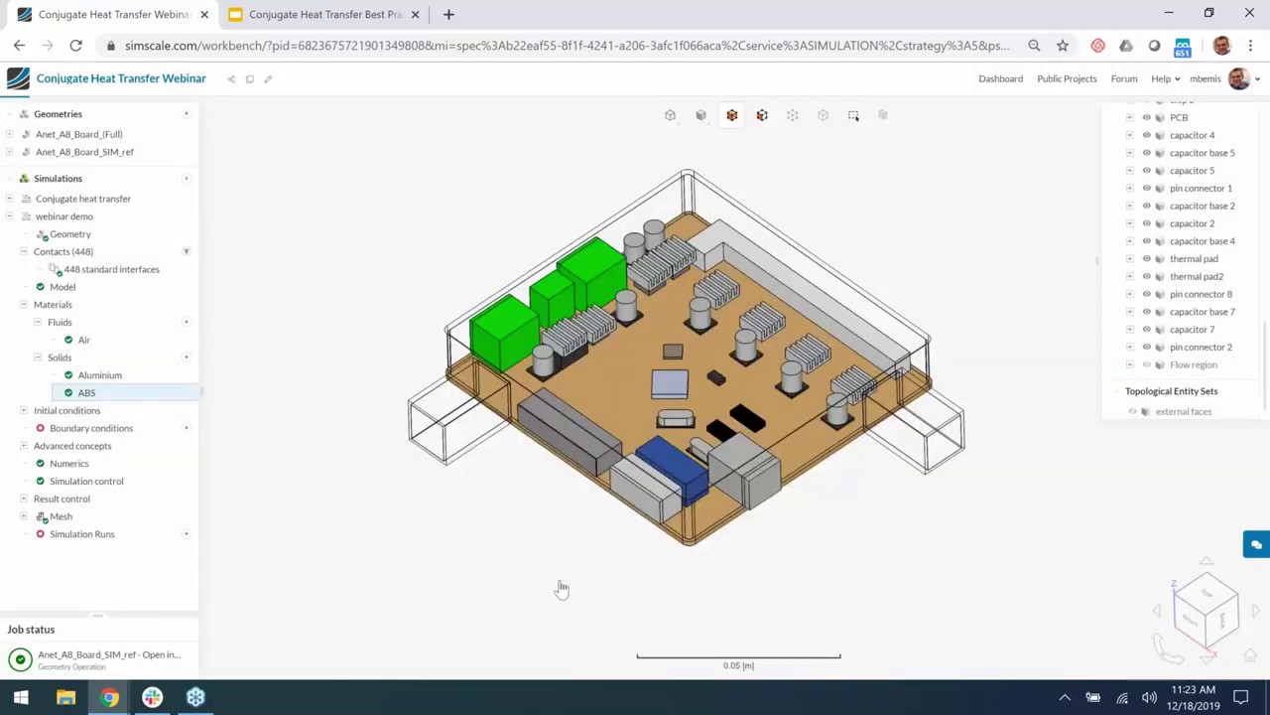
left_click(568, 339)
left_click(598, 323)
left_click(652, 270)
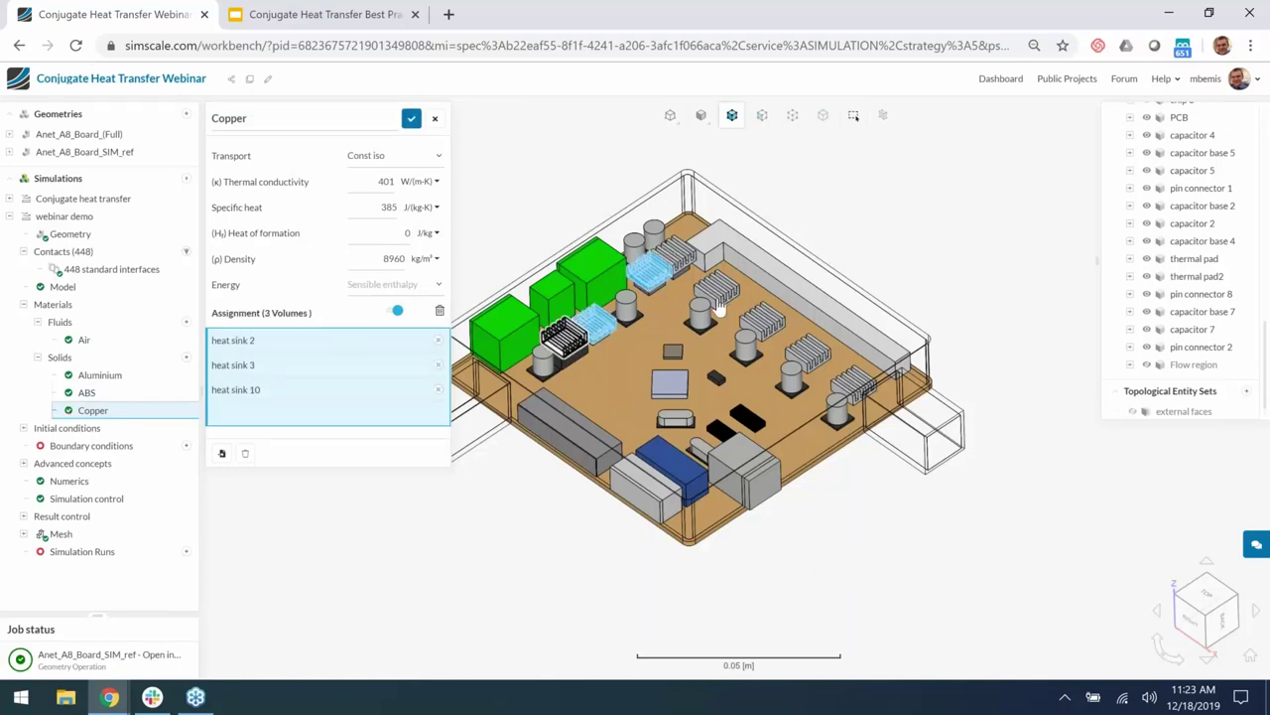
left_click(675, 253)
left_click(715, 288)
left_click(762, 320)
left_click(806, 353)
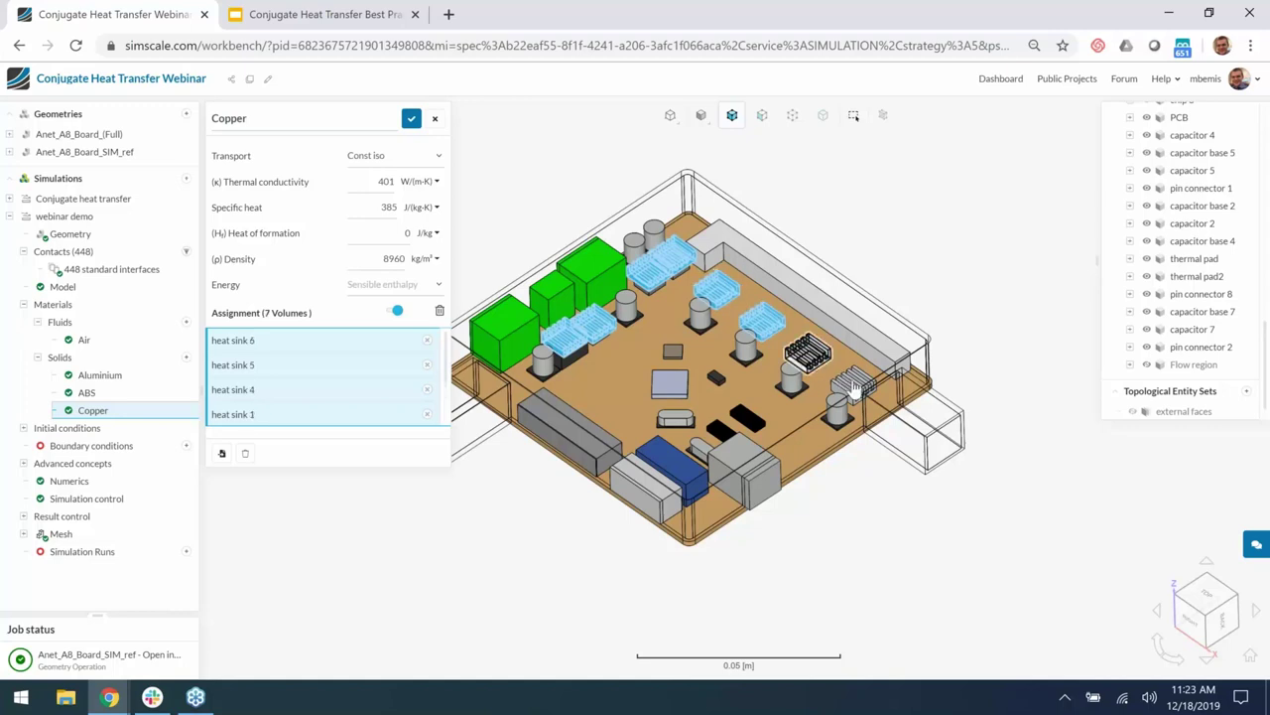
left_click(854, 383)
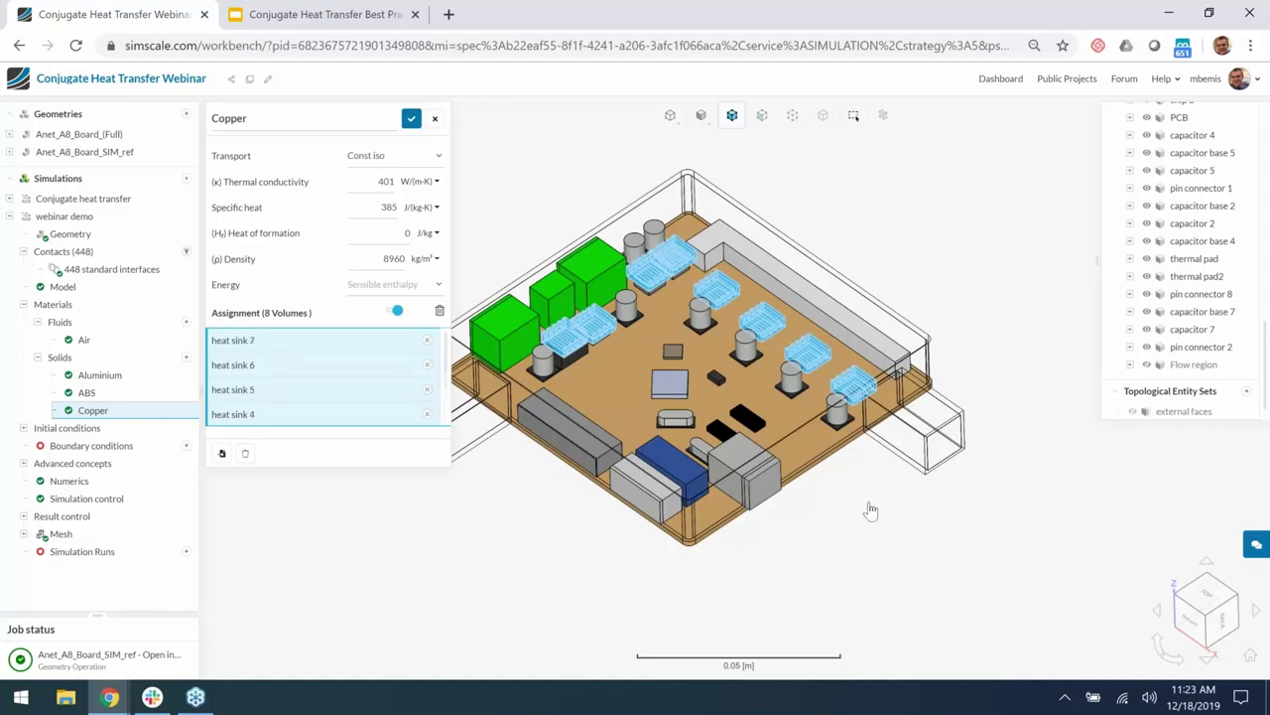
left_click(411, 119)
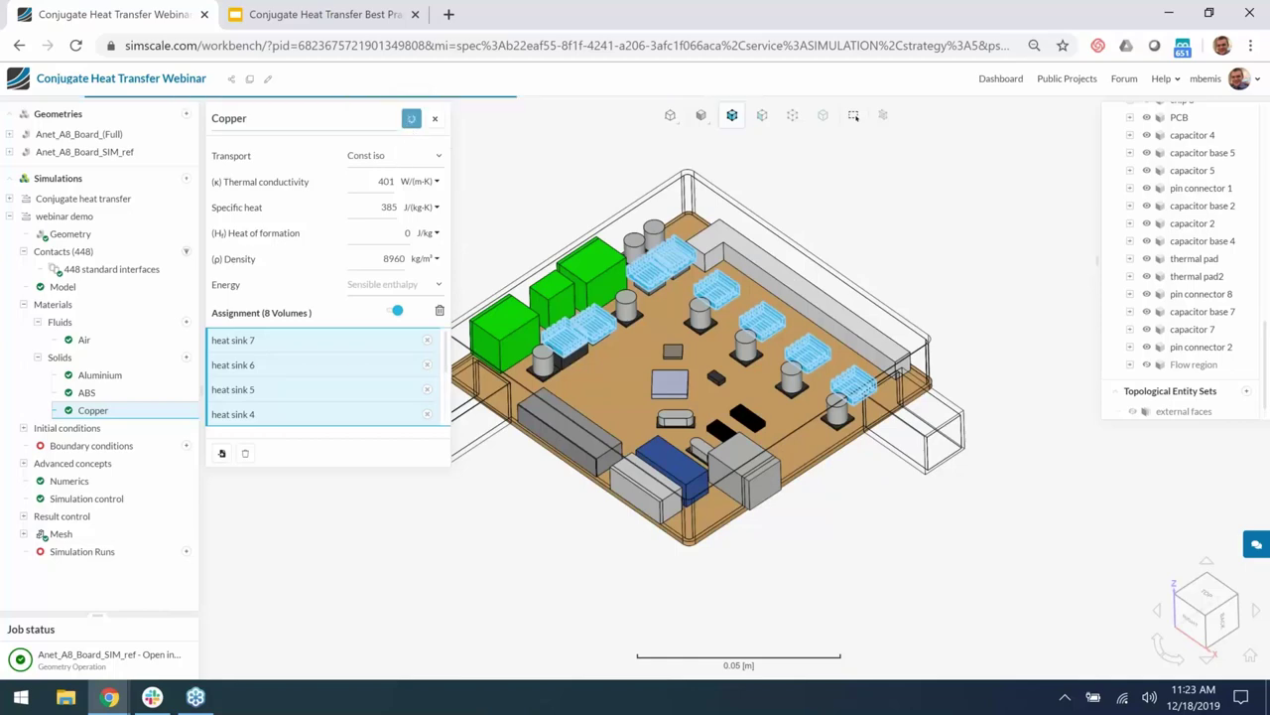
Add a new ABS-based solid for the PCB volume and rename it PCB
left_click(185, 356)
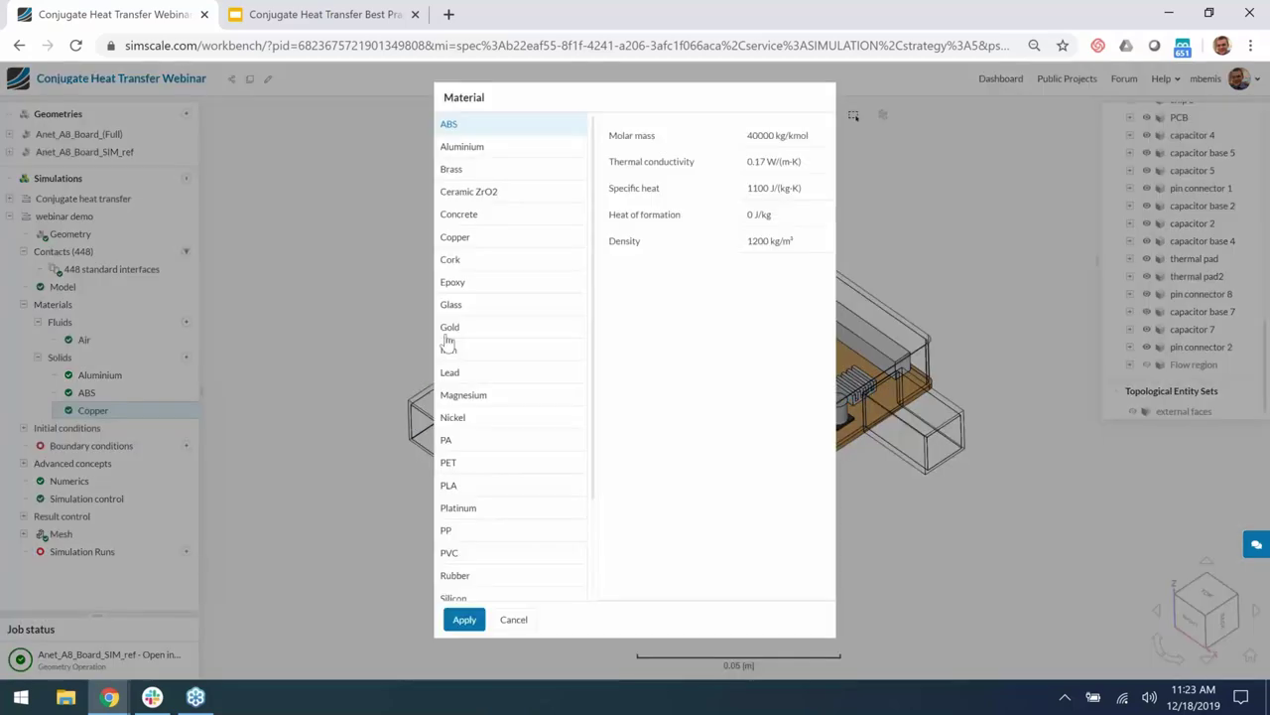
left_click(465, 622)
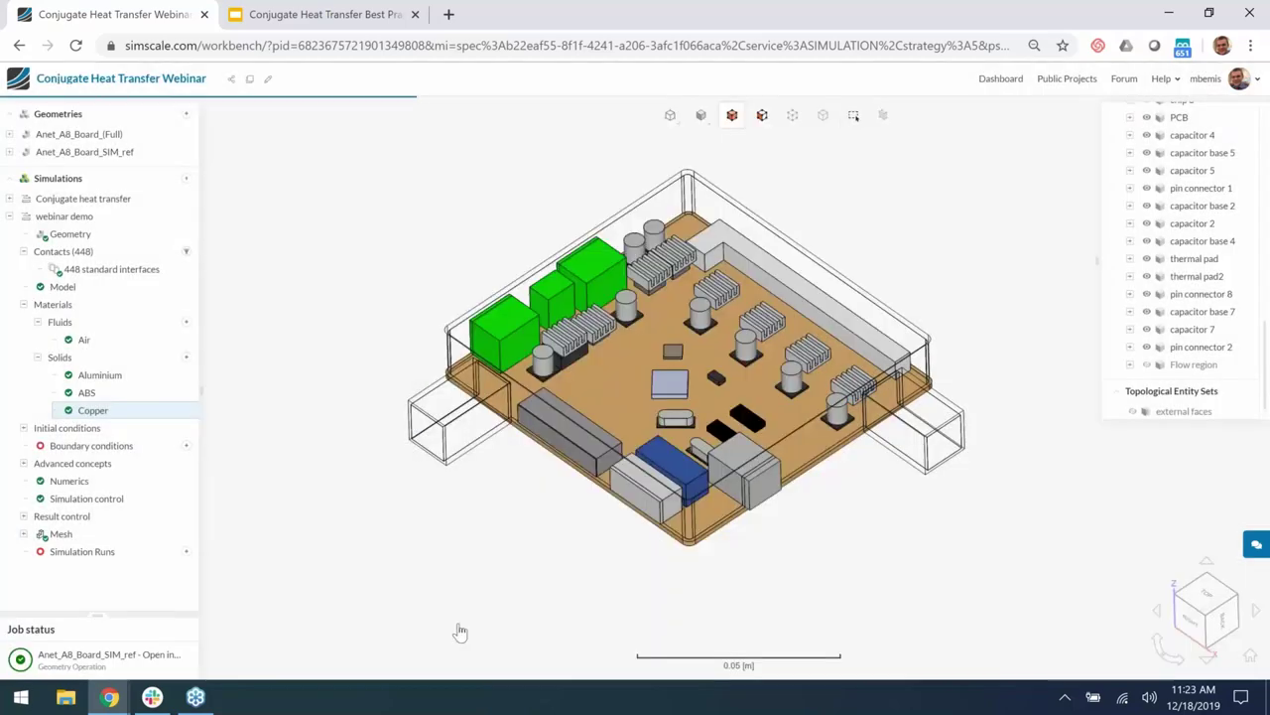
left_click(606, 368)
left_click(323, 118)
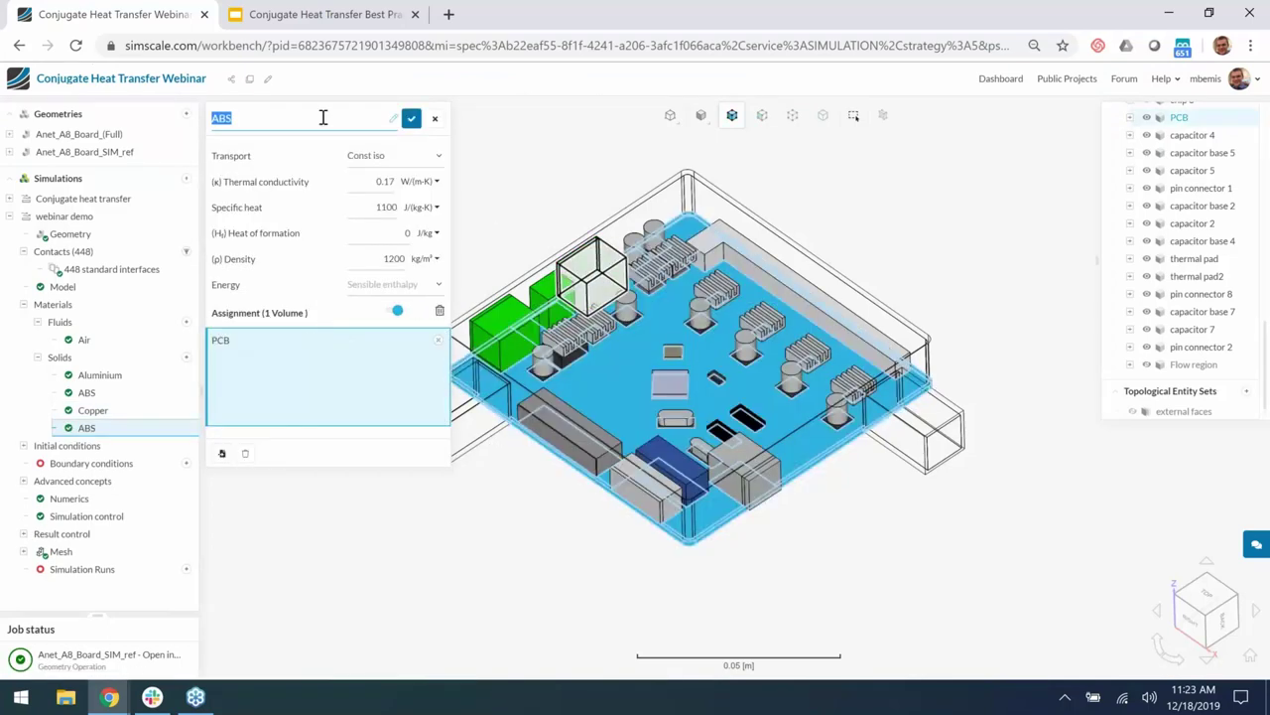
type("PCB")
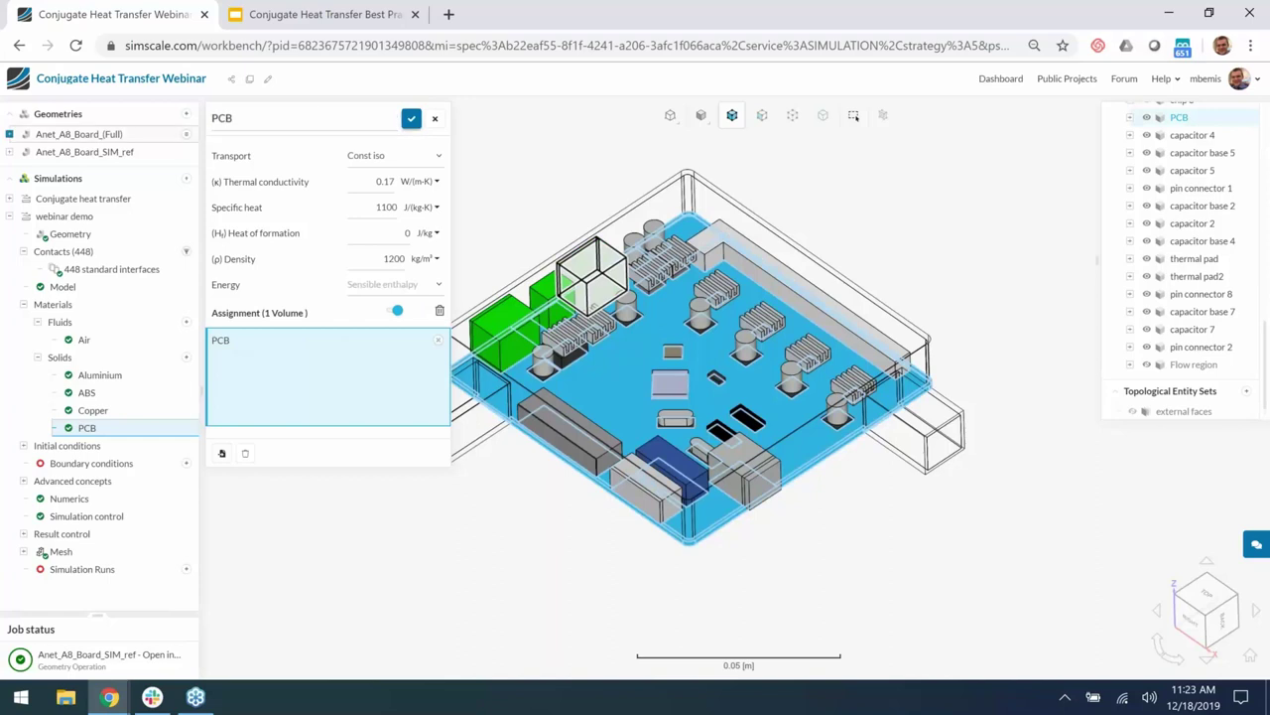
Set PCB transport to constant anisotropic with conductivity 21, 21, 0.3 W/(m·K)
left_click(412, 159)
left_click(385, 211)
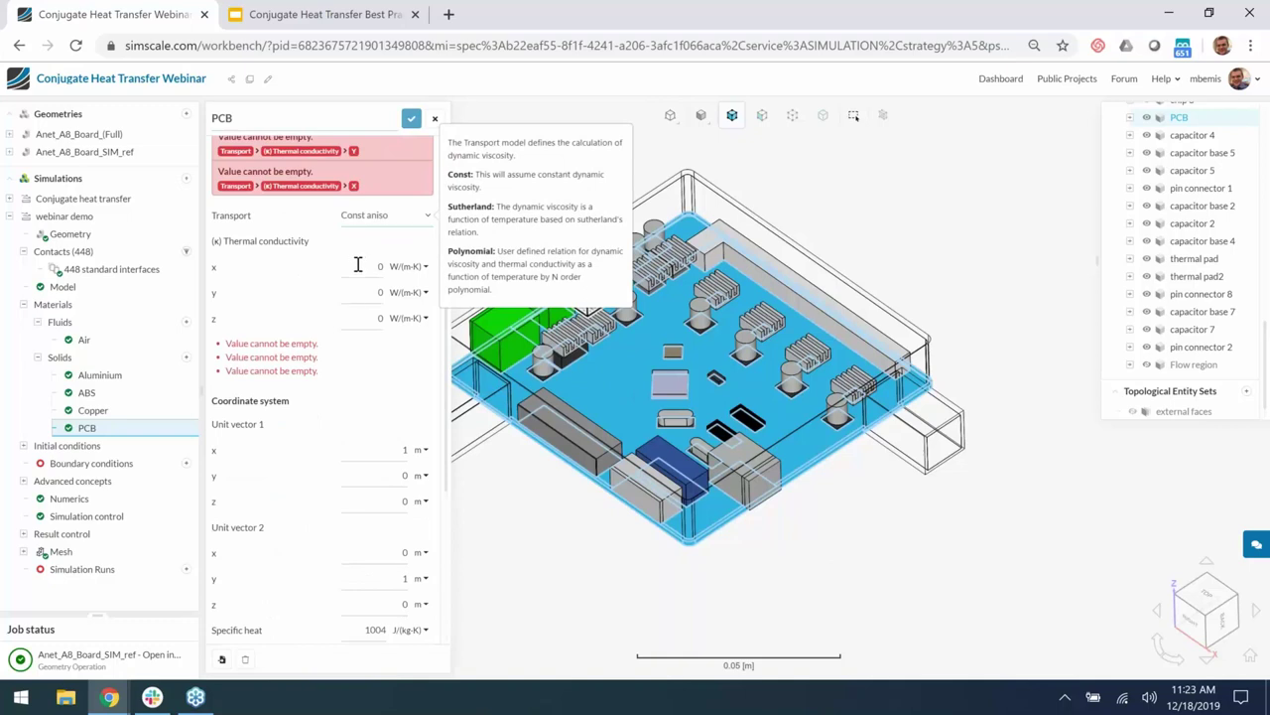
left_click(367, 318)
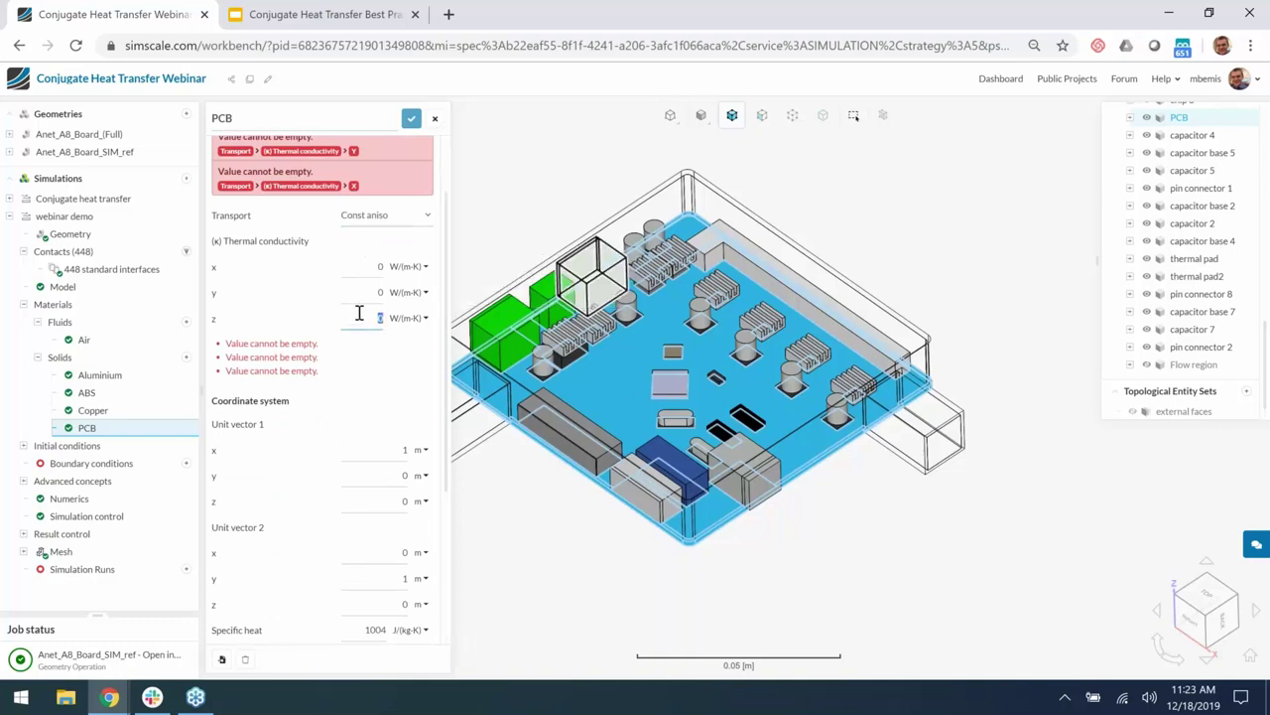
type("0.3")
key("Tab")
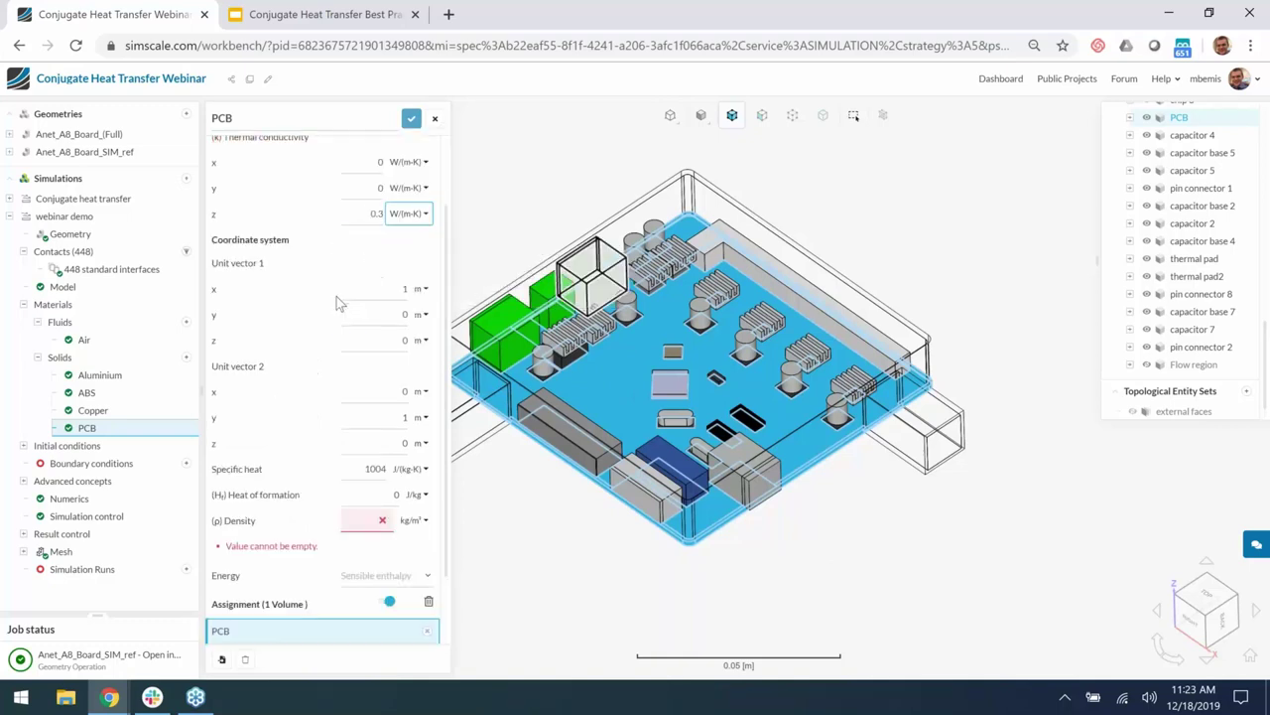
left_click(360, 160)
left_click(361, 188)
type("21")
key("Tab")
Set the PCB density to 1850 kg/m³ and save the material
left_click(353, 518)
type("1850")
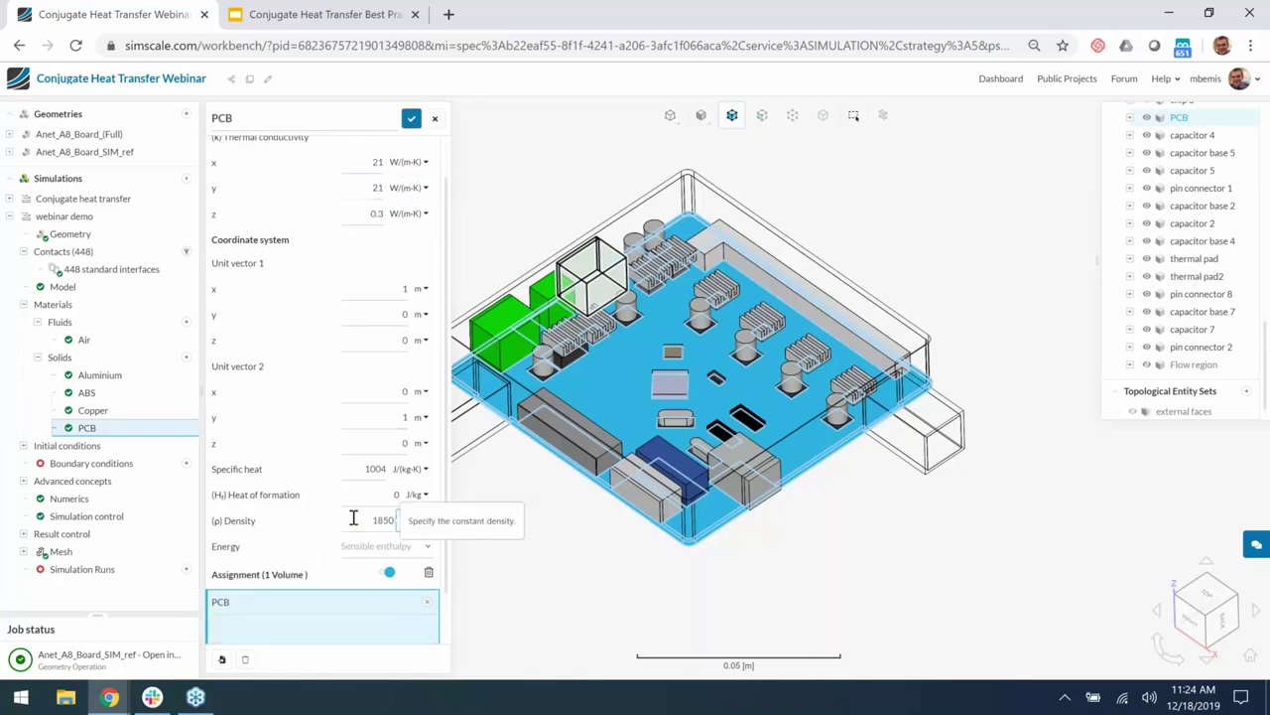
key("Tab")
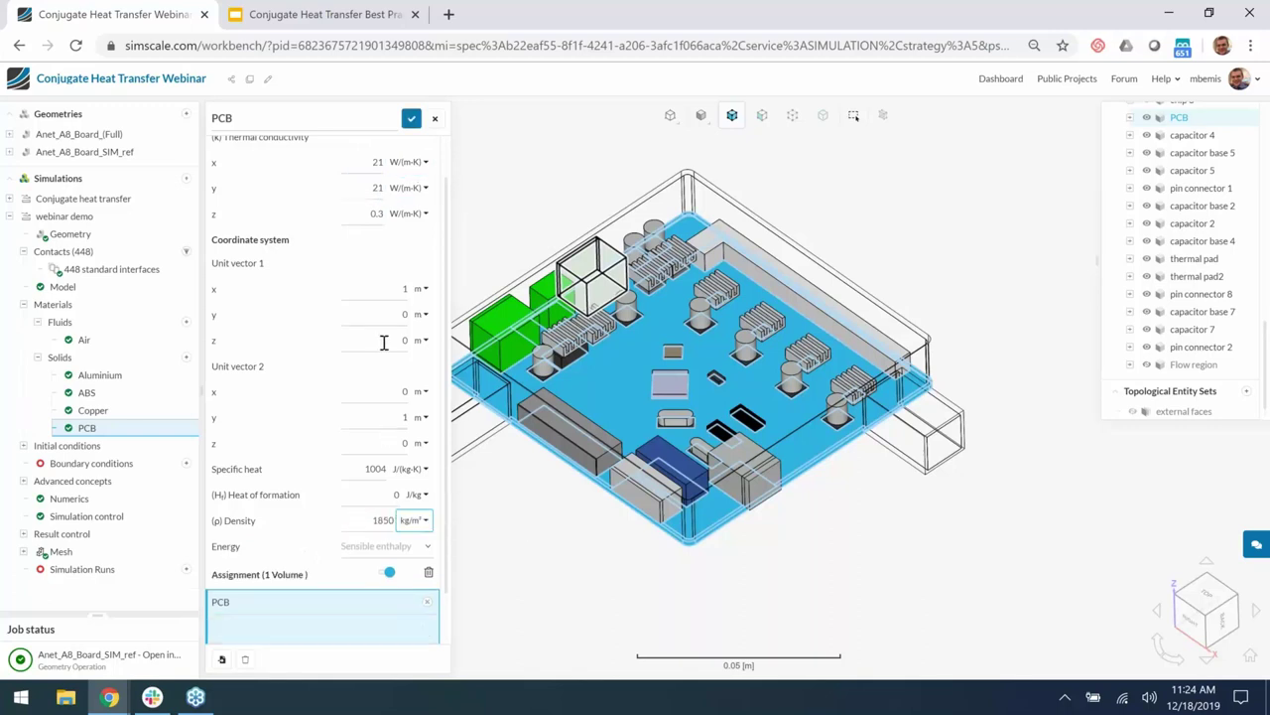
left_click(411, 118)
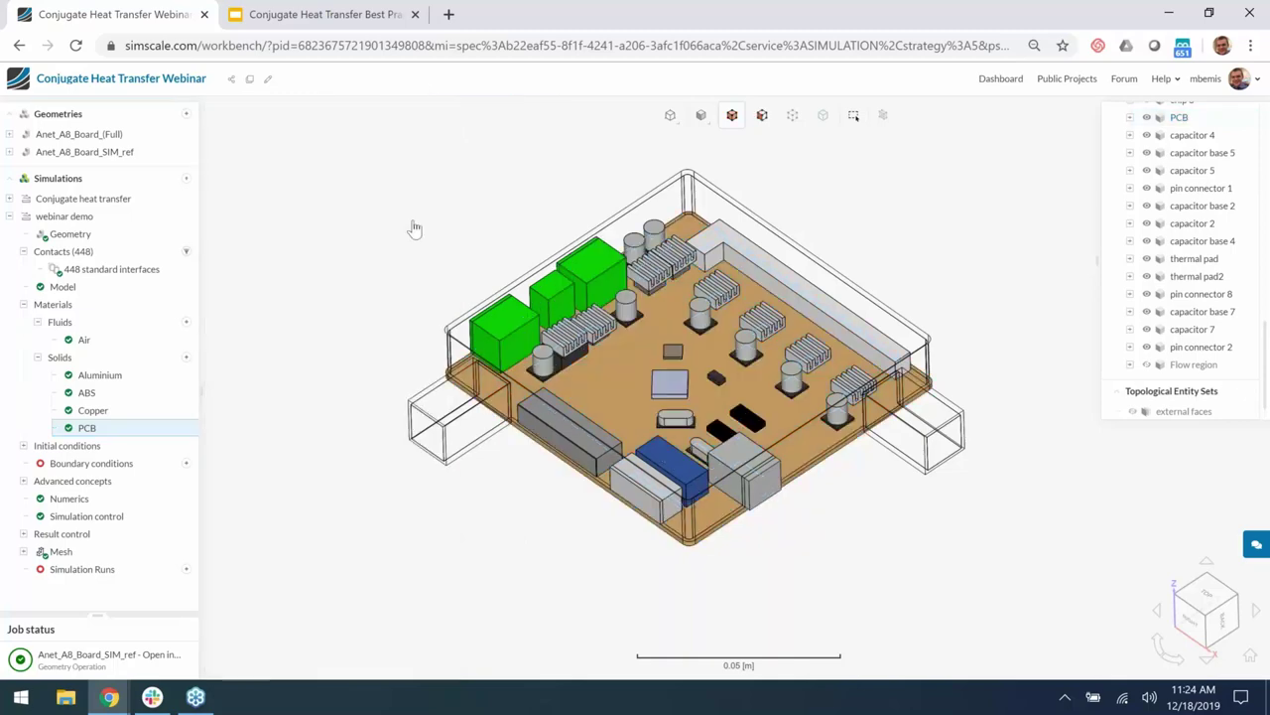
Add Silicon from the material library as a new solid material
left_click(186, 359)
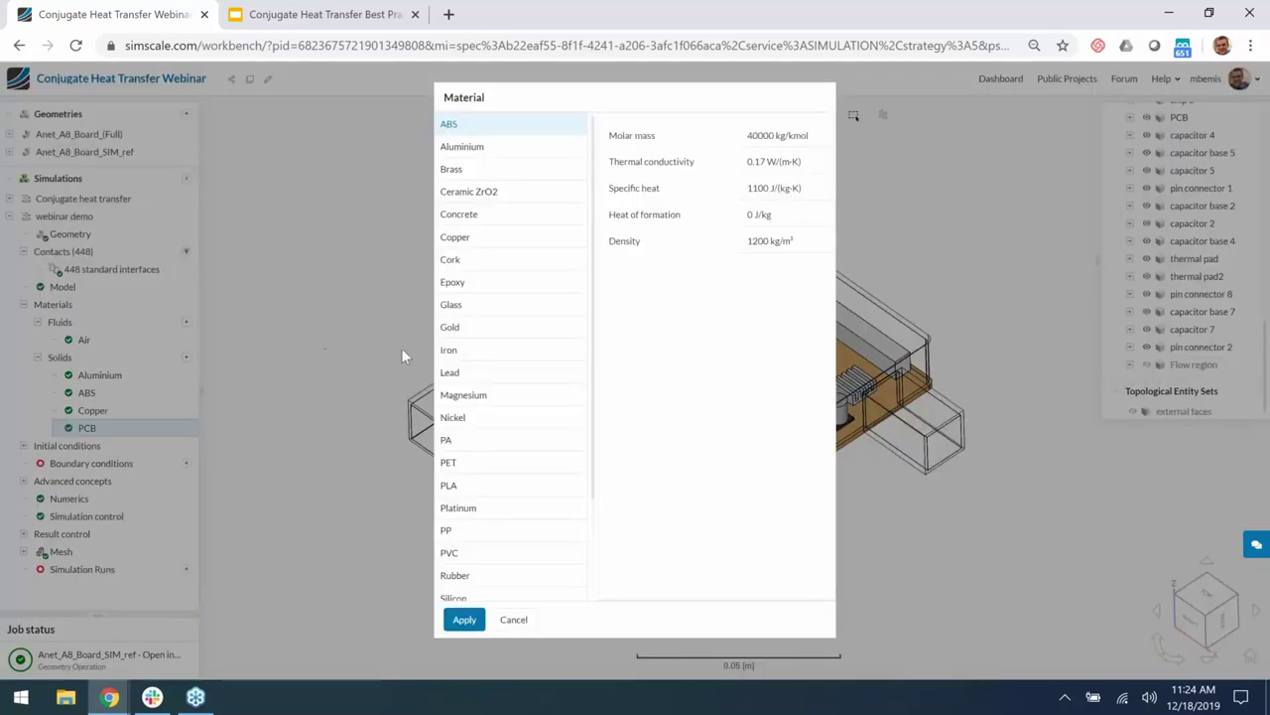
scroll(491, 477, "down", 3)
left_click(484, 481)
left_click(464, 620)
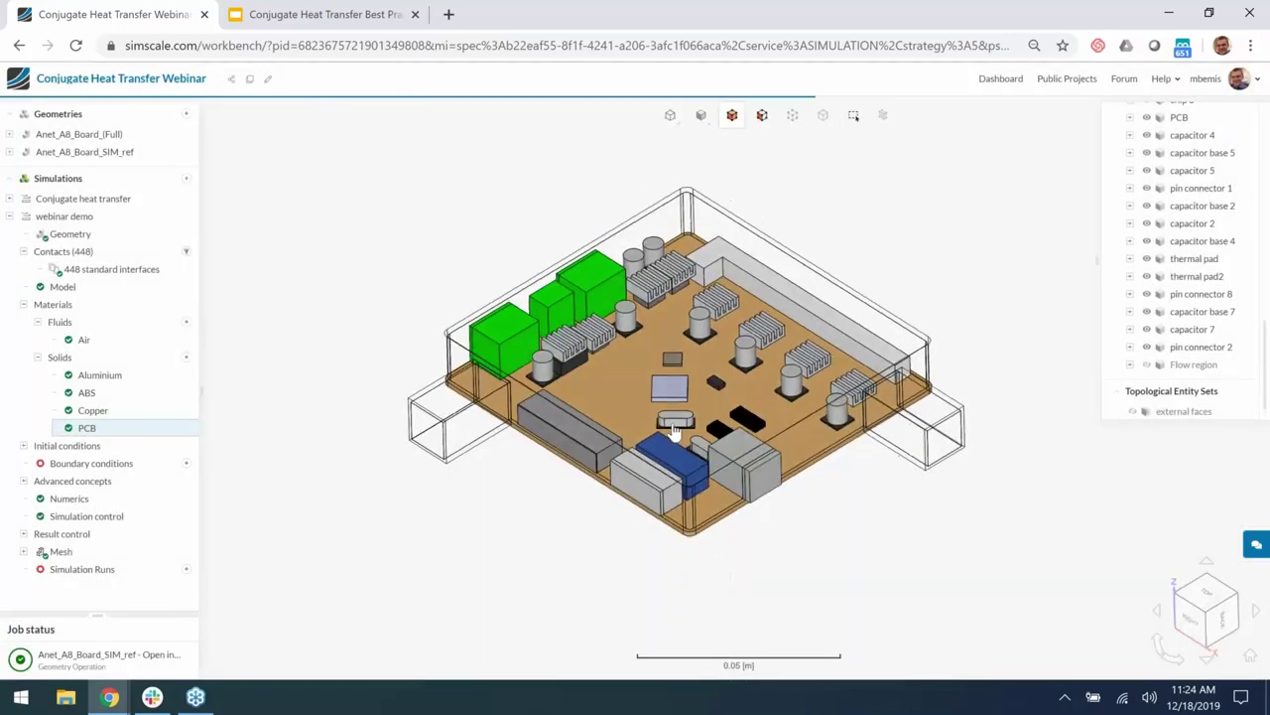
Assign the seven capacitors on the board to Silicon
left_click(799, 385)
left_click(700, 331)
left_click(836, 407)
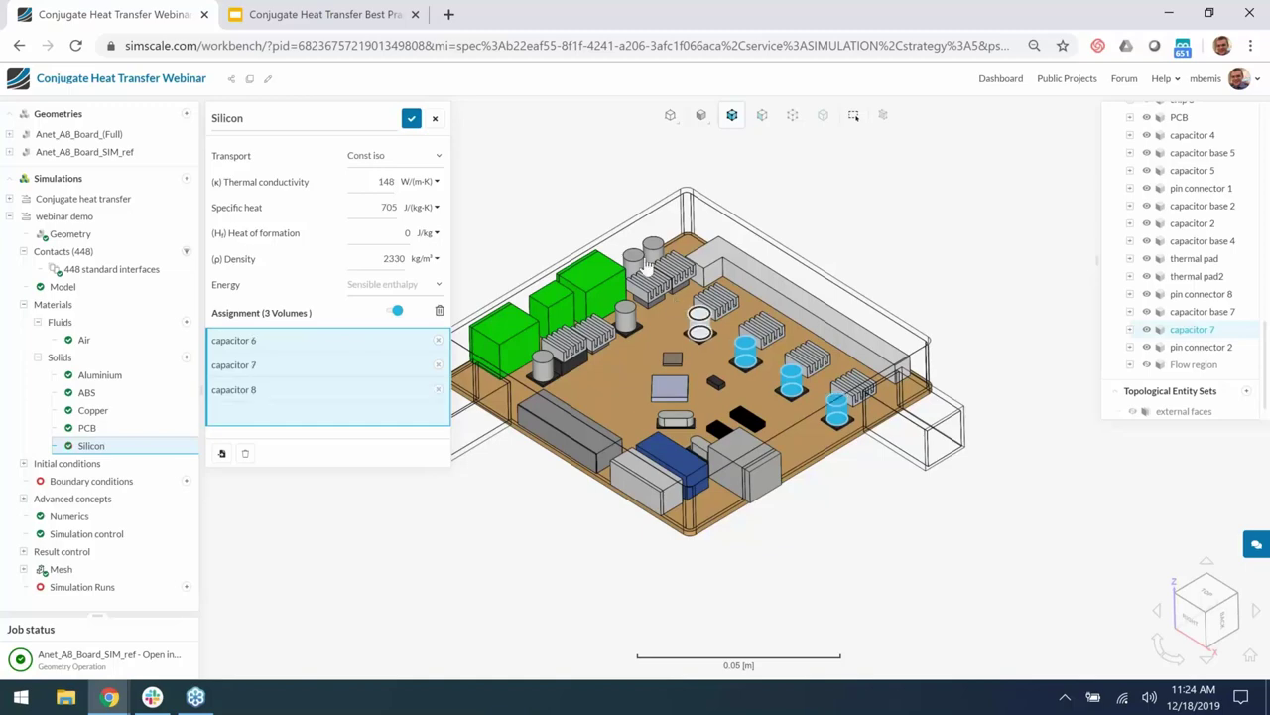
left_click(746, 343)
left_click(632, 262)
left_click(633, 320)
left_click(546, 365)
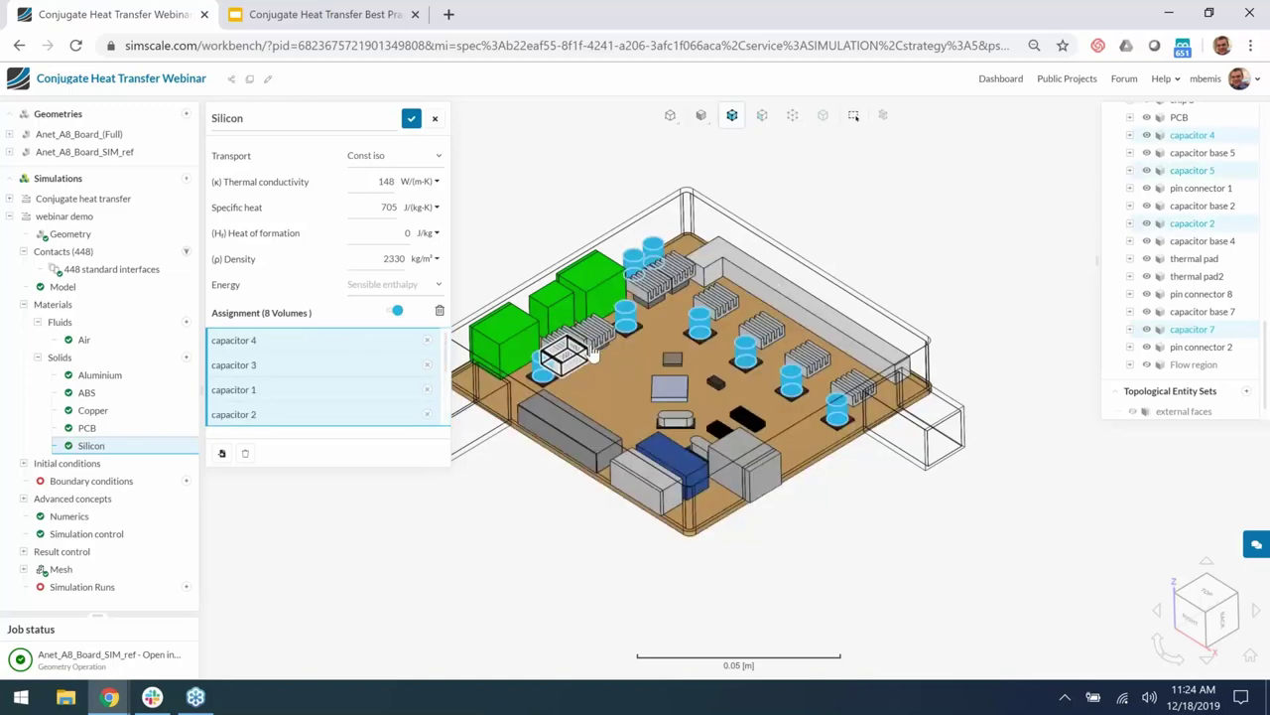
Add chip 10 and the small chips under the heat sinks to the Silicon assignment
left_click(592, 355)
scroll(595, 359, "up", 2)
scroll(599, 362, "up", 3)
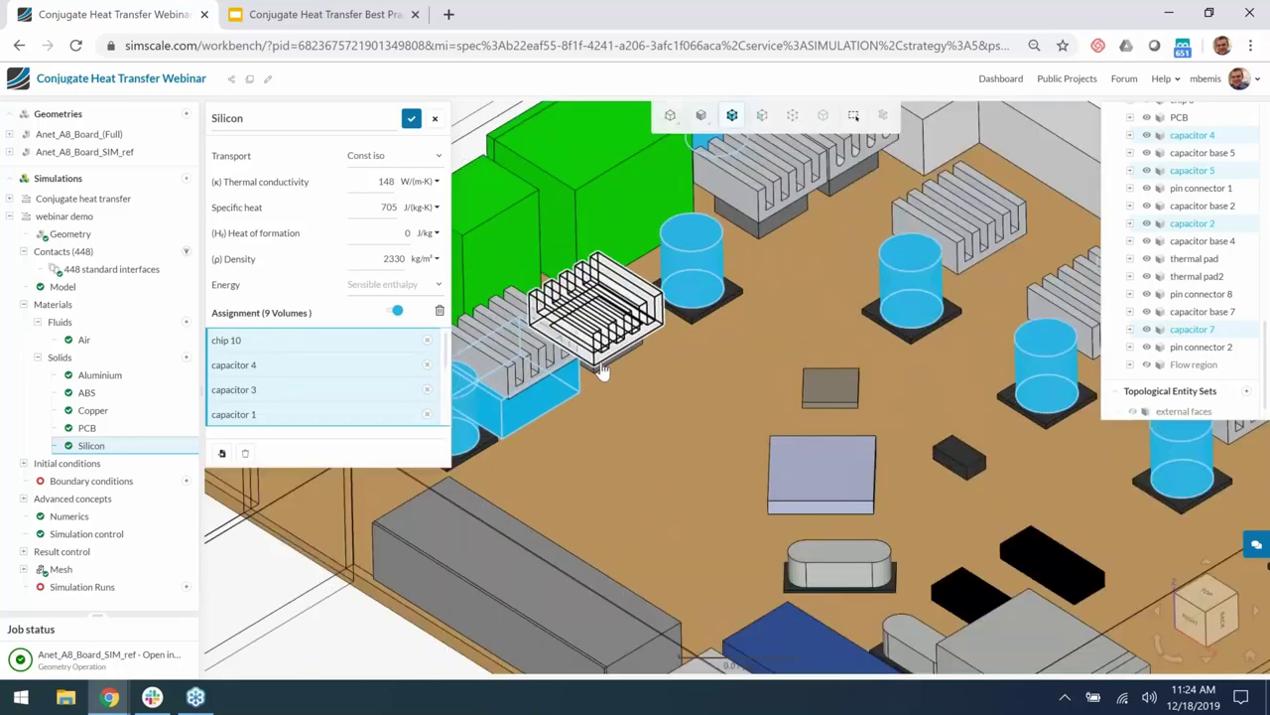
left_click(762, 238)
left_click(840, 191)
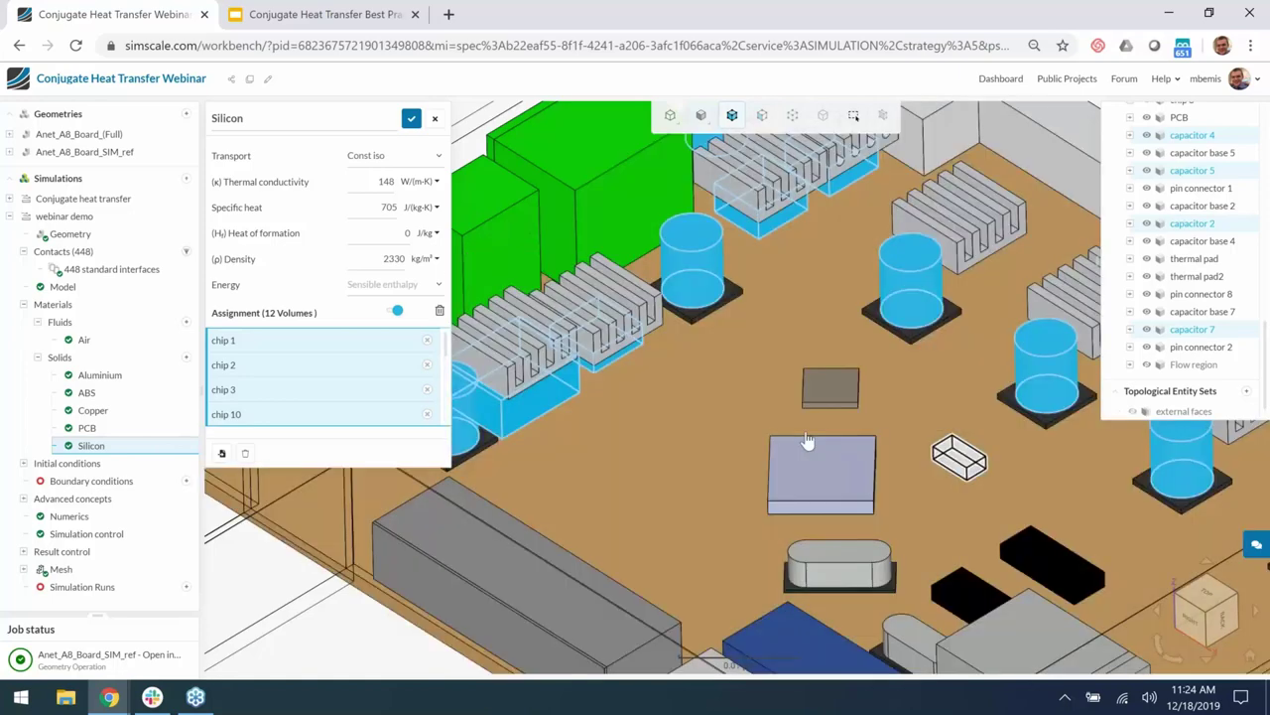
Rotate the board and add another chip and chip 7 to Silicon
left_click_drag(809, 441, 788, 267)
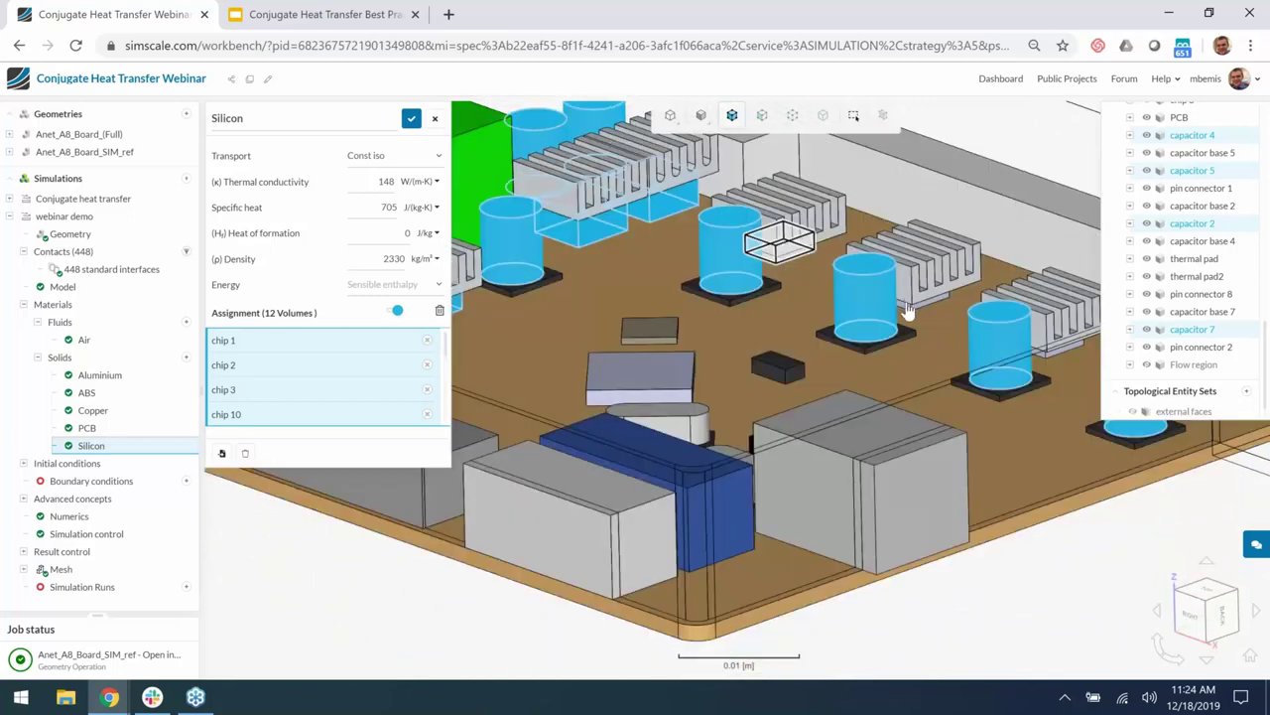
left_click(1054, 362)
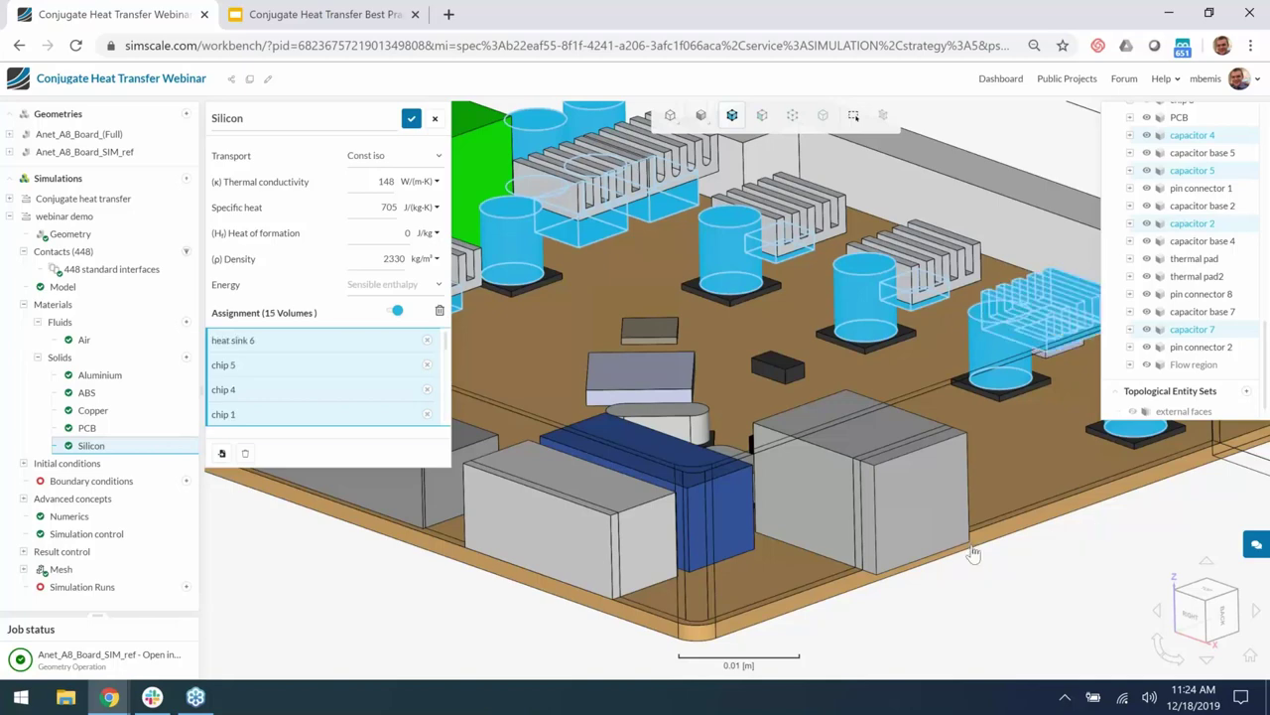
scroll(1037, 450, "down", 5)
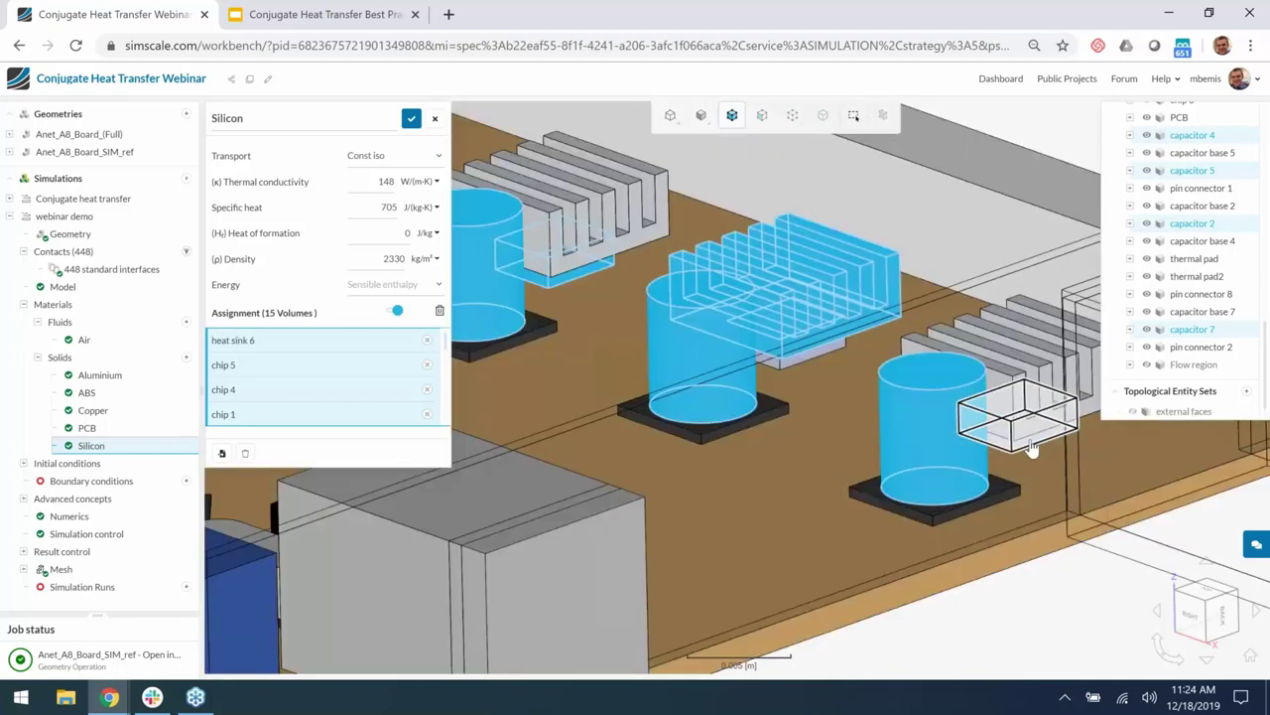
left_click(1018, 442)
scroll(941, 454, "up", 5)
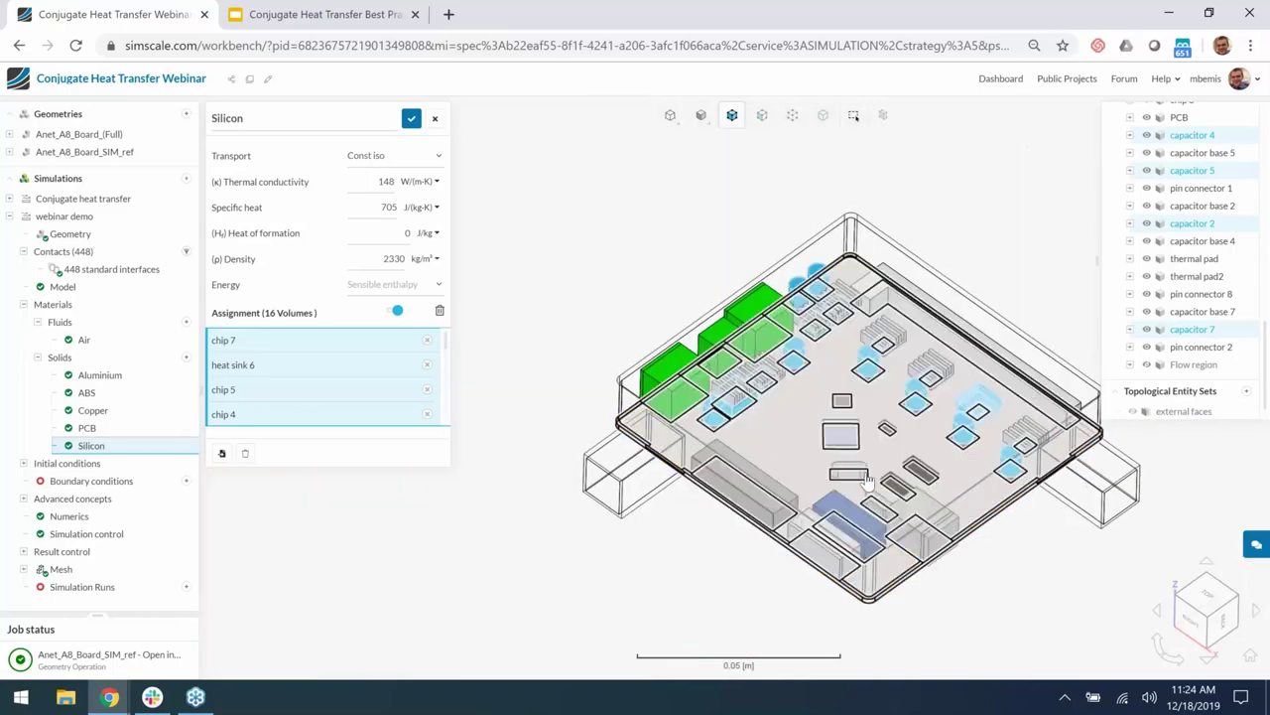
scroll(867, 480, "down", 5)
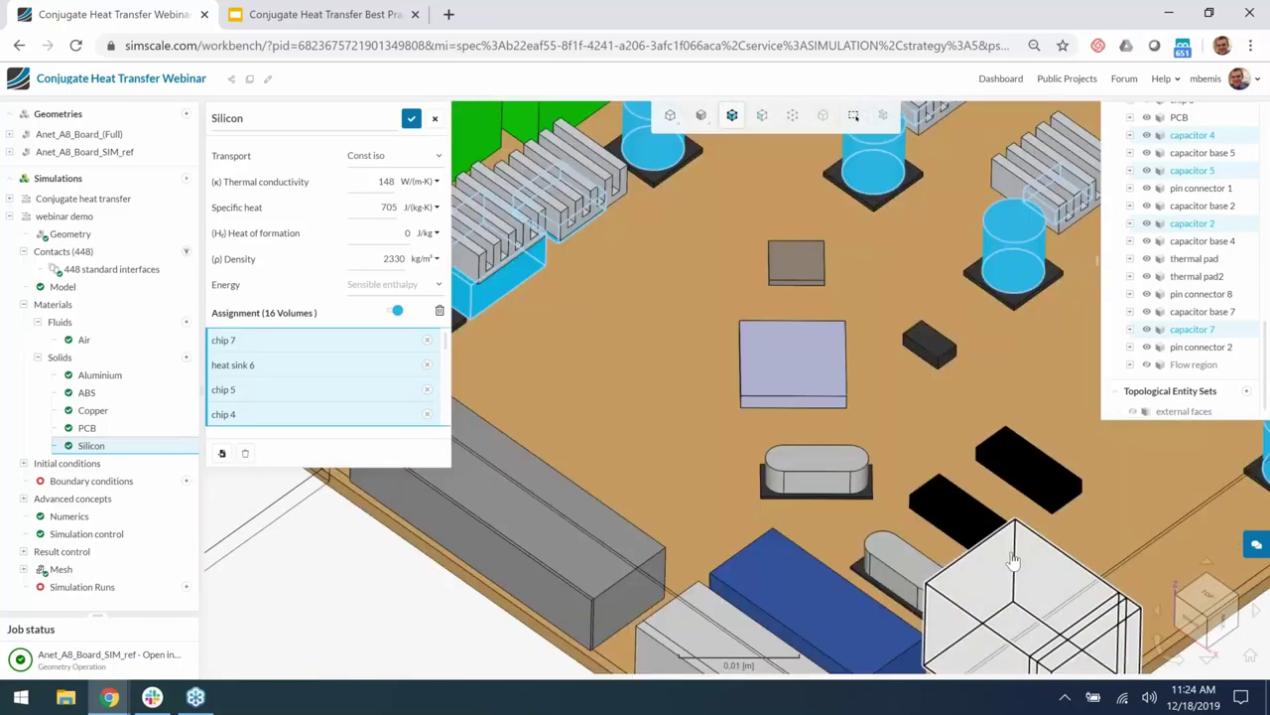
scroll(959, 520, "up", 2)
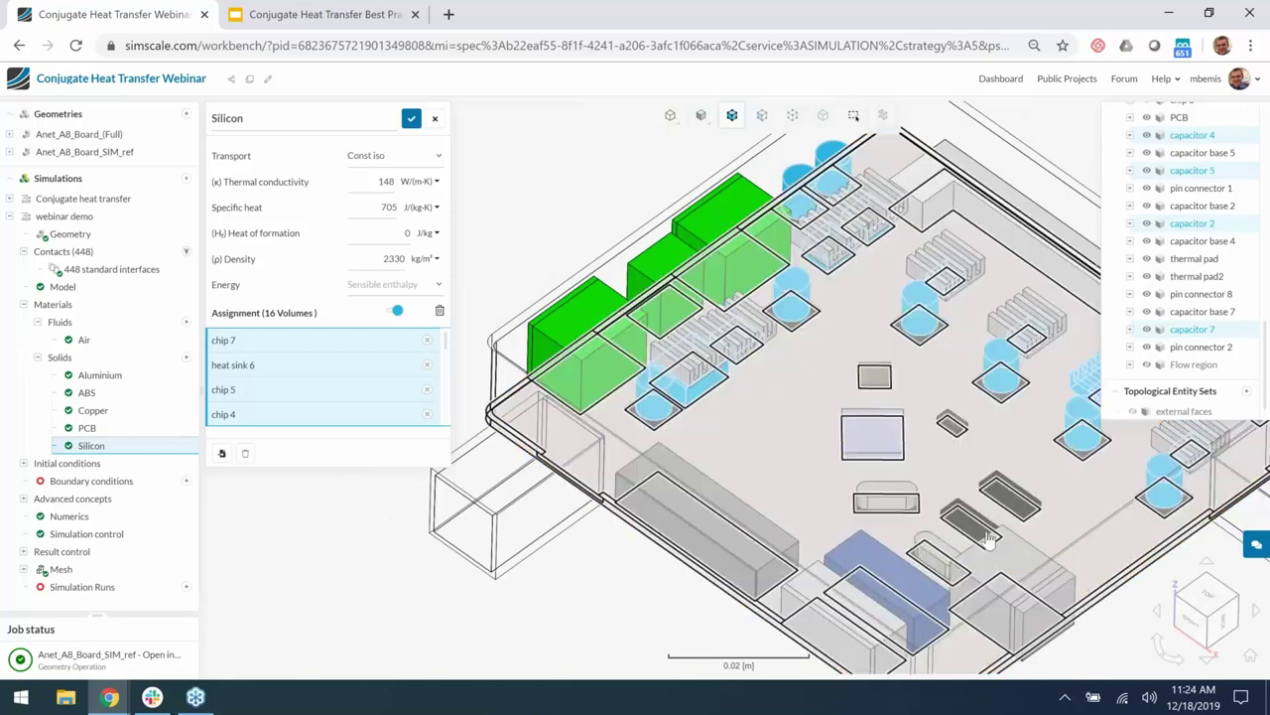
Add the remaining board chips, electronics parts and large chip1 to Silicon
left_click(951, 424)
left_click(873, 434)
left_click(873, 374)
left_click(897, 501)
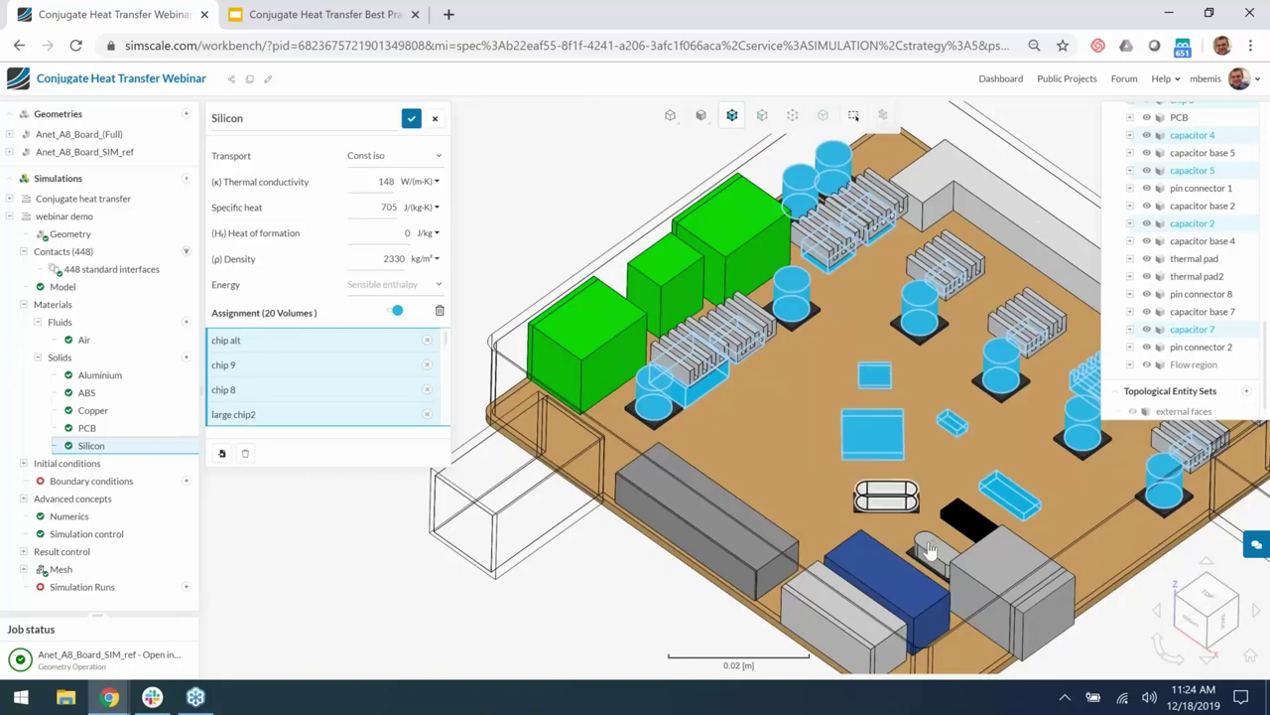
left_click(931, 549)
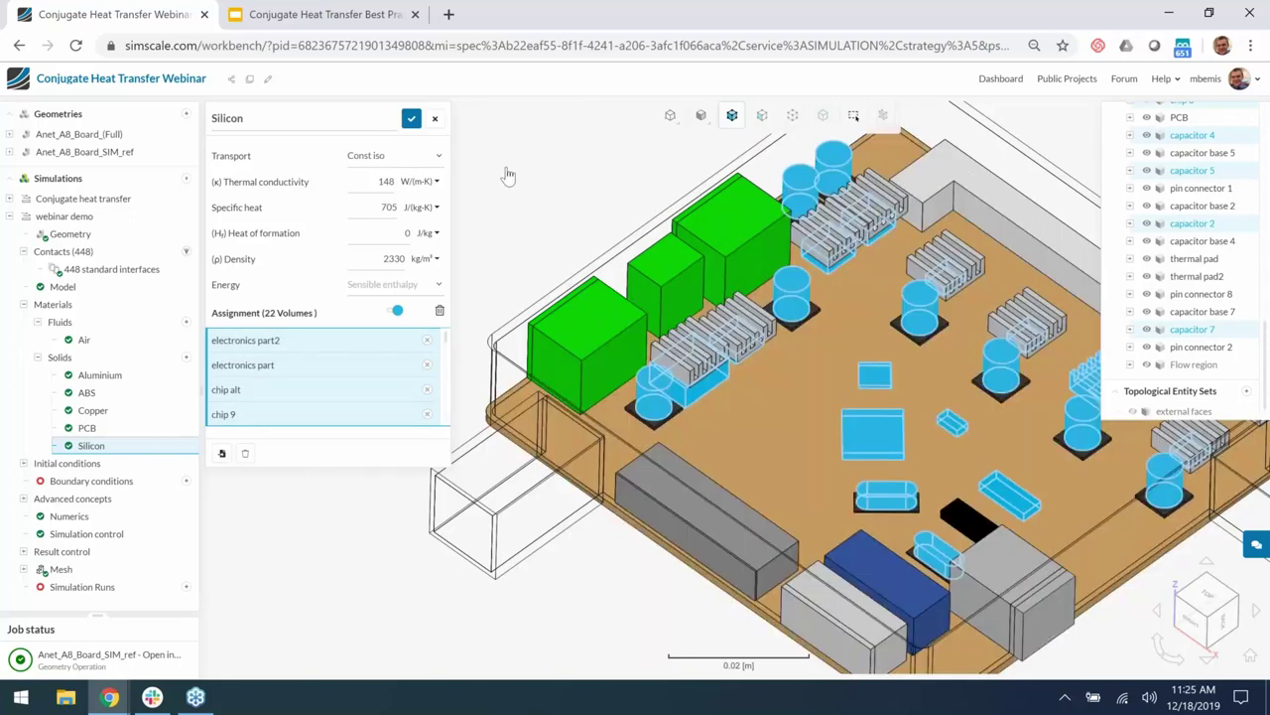
left_click(965, 516)
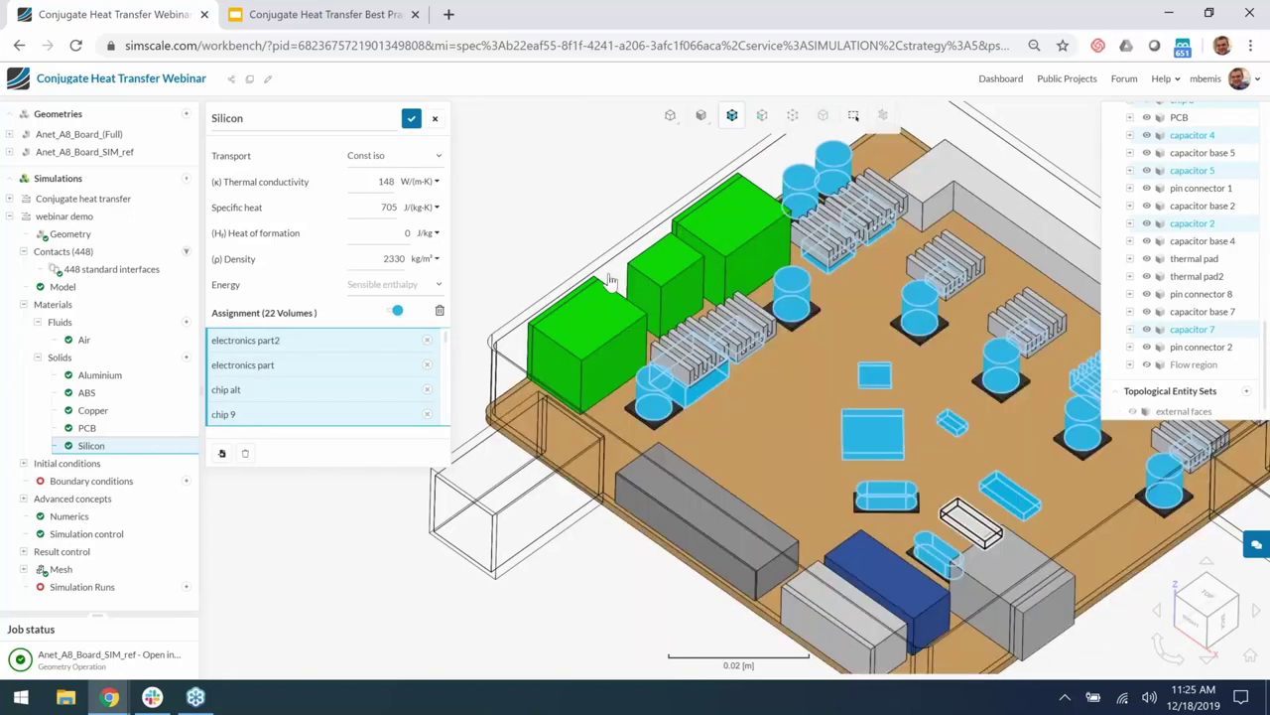
Save the 23-volume Silicon assignment and show all hidden parts again
left_click(411, 118)
scroll(486, 422, "down", 5)
left_click_drag(448, 420, 369, 212)
right_click(369, 211)
left_click(417, 327)
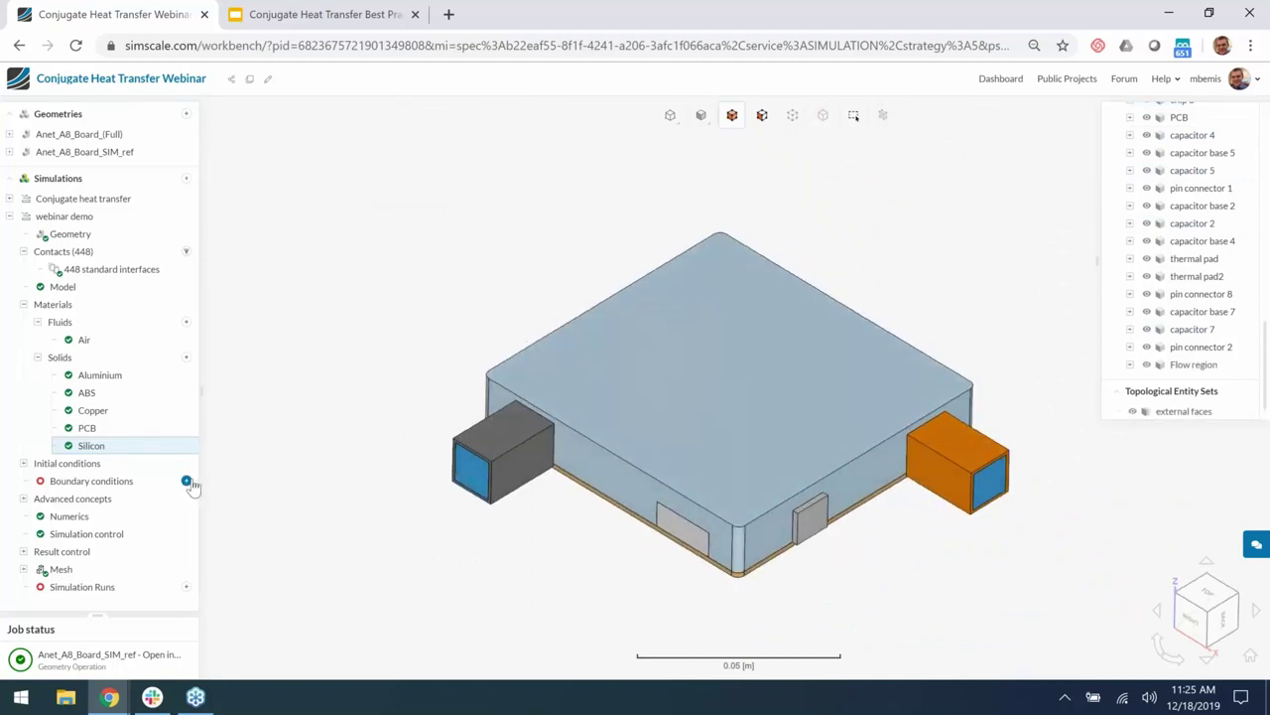
Create a velocity inlet on the right duct's end face with Ux of -2 m/s
left_click(185, 481)
left_click(239, 488)
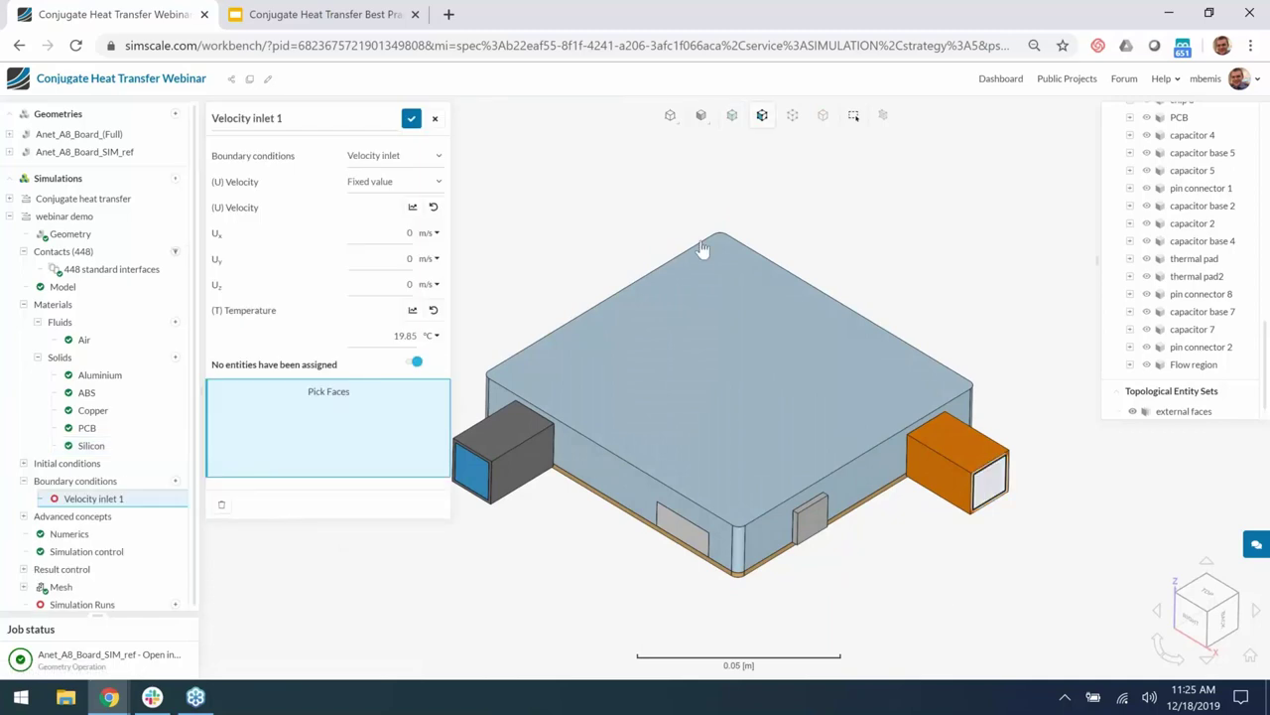
left_click(989, 481)
left_click(360, 228)
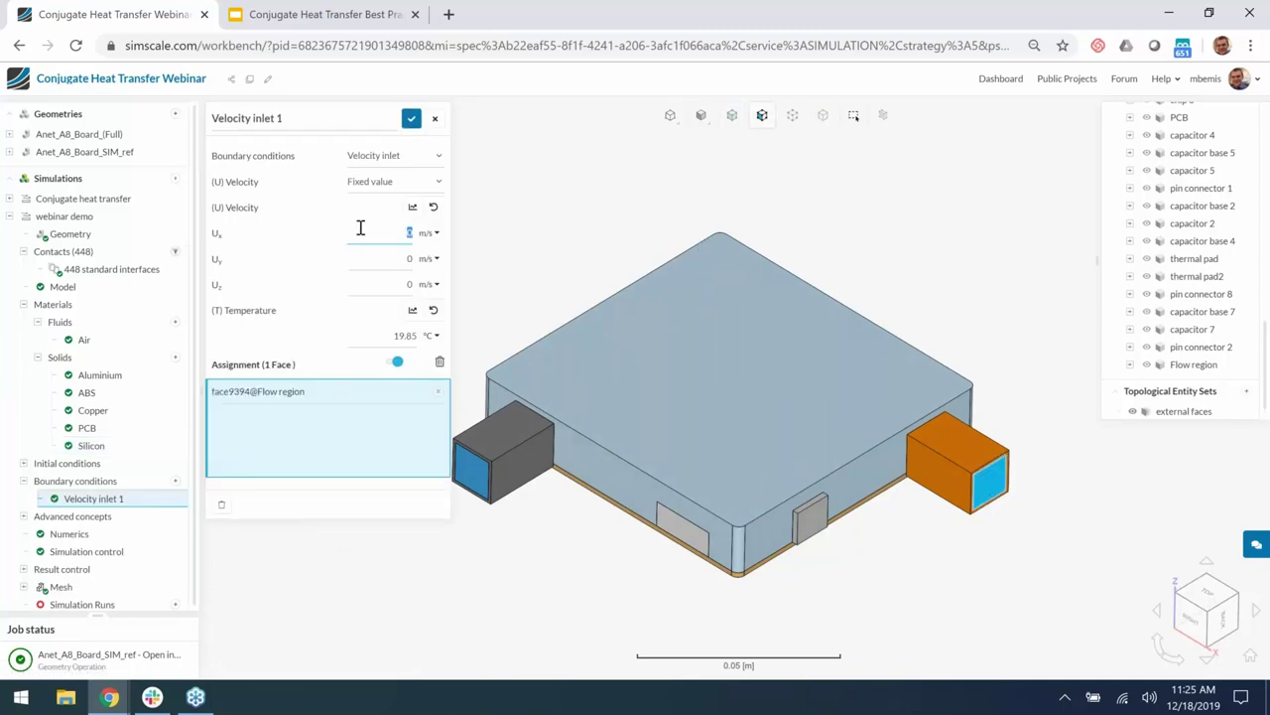
key("Tab")
left_click(380, 227)
Rename the boundary condition to 'inlet' and save it
triple_click(277, 117)
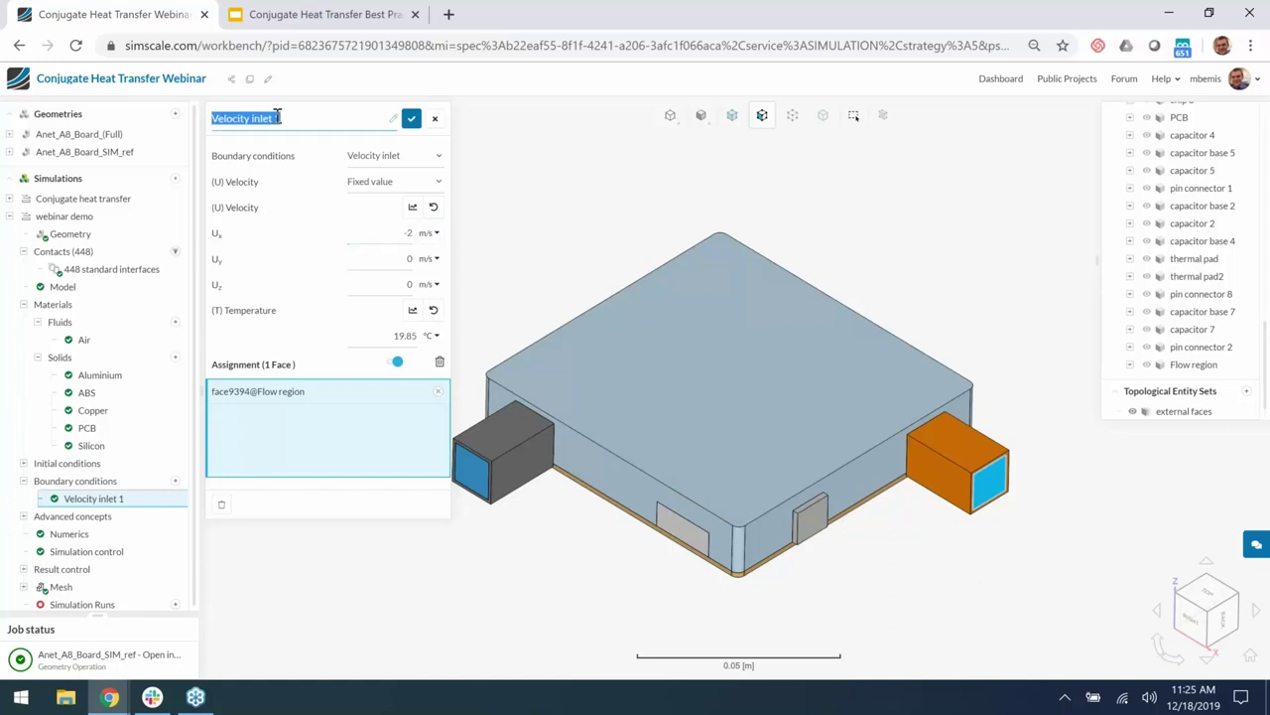
type("inlet")
key("Return")
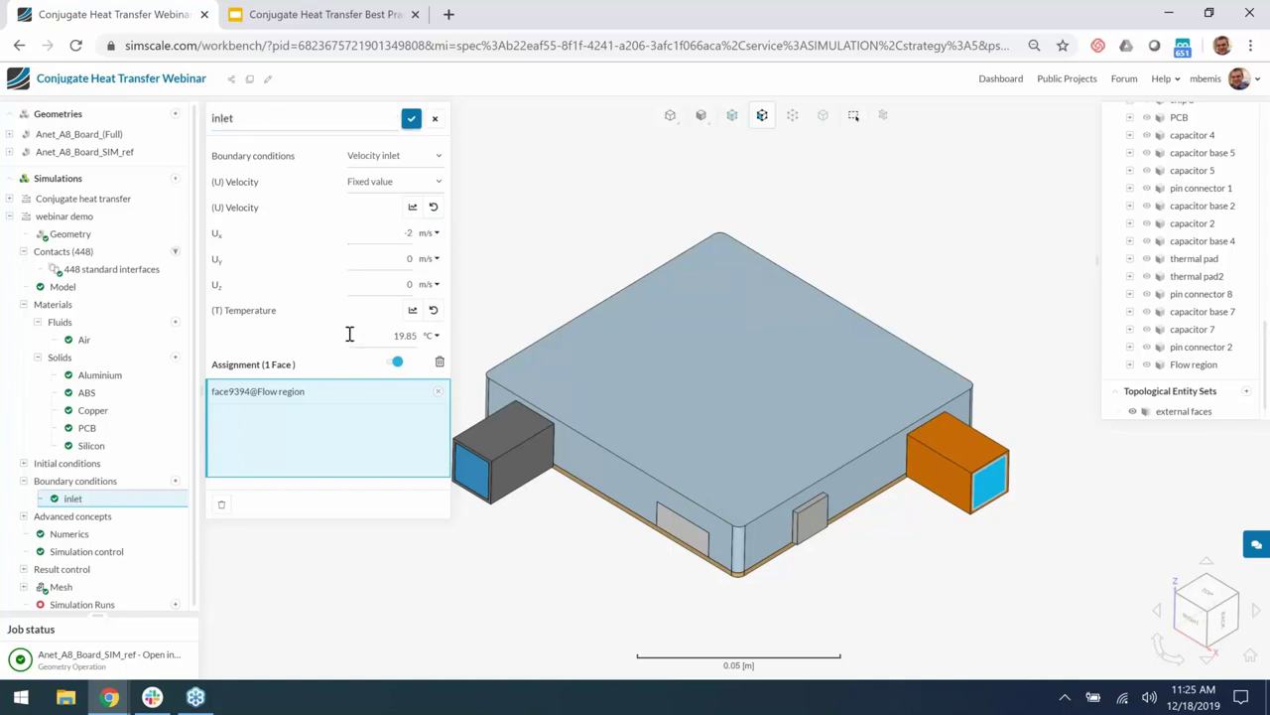
left_click(409, 120)
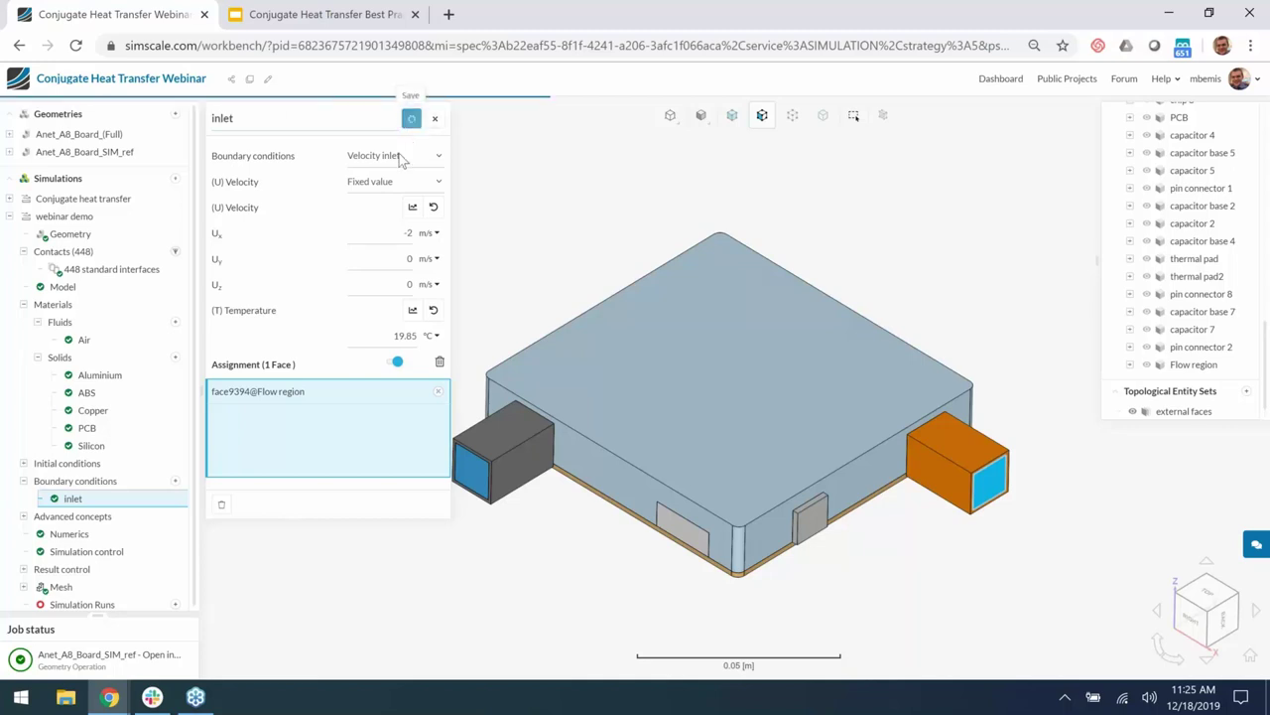
Add a 101325 Pa pressure outlet named 'outlet' on the left duct face, then hide the aluminium housing
left_click(174, 481)
left_click(256, 541)
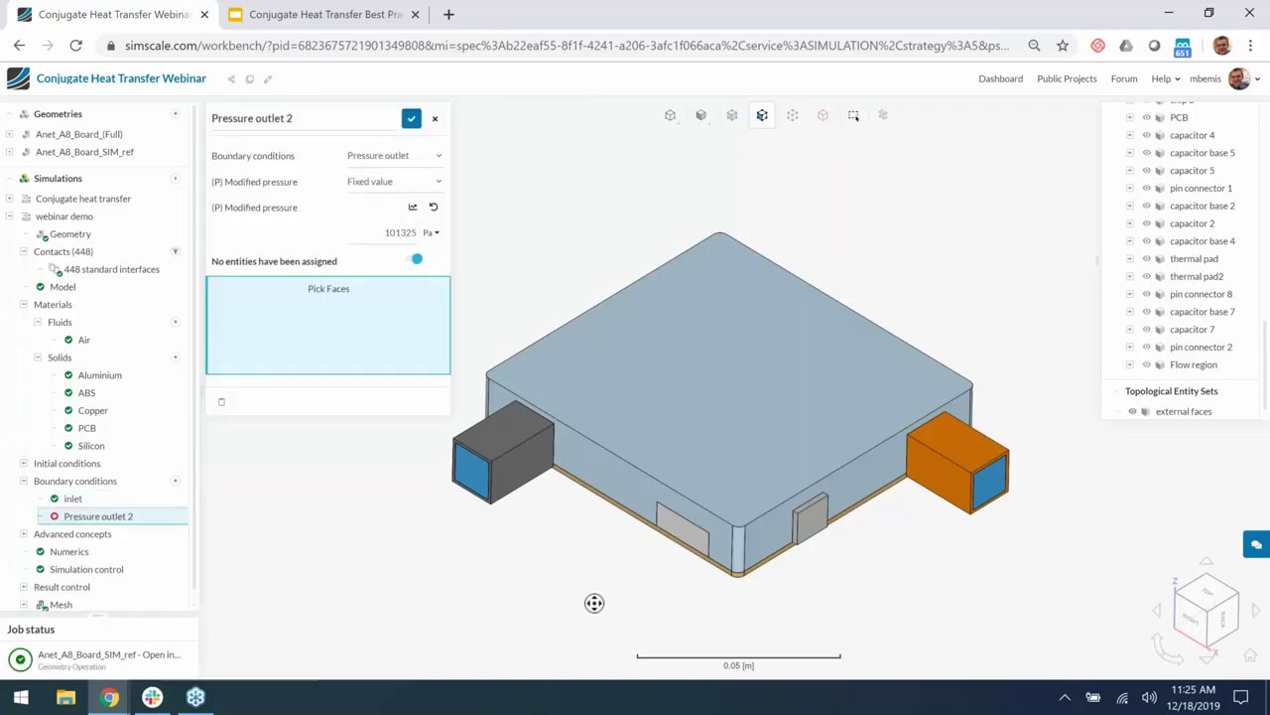
left_click(467, 476)
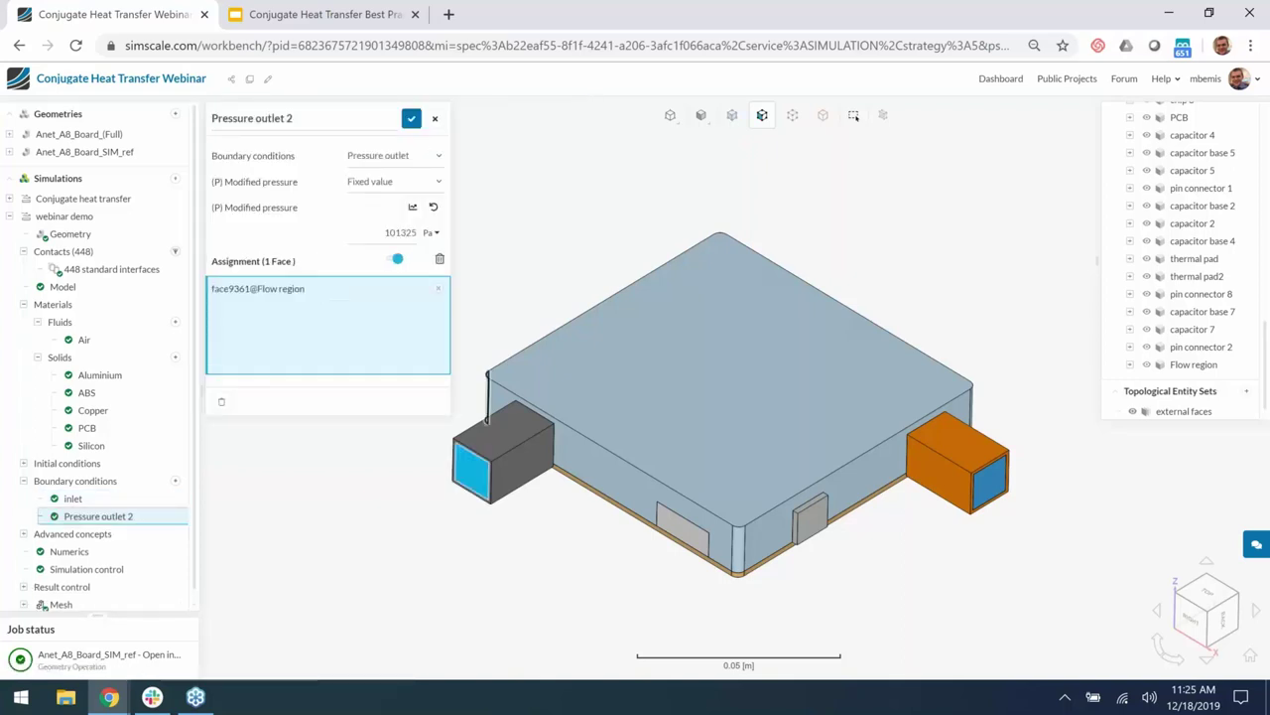
left_click(344, 119)
type("outlet")
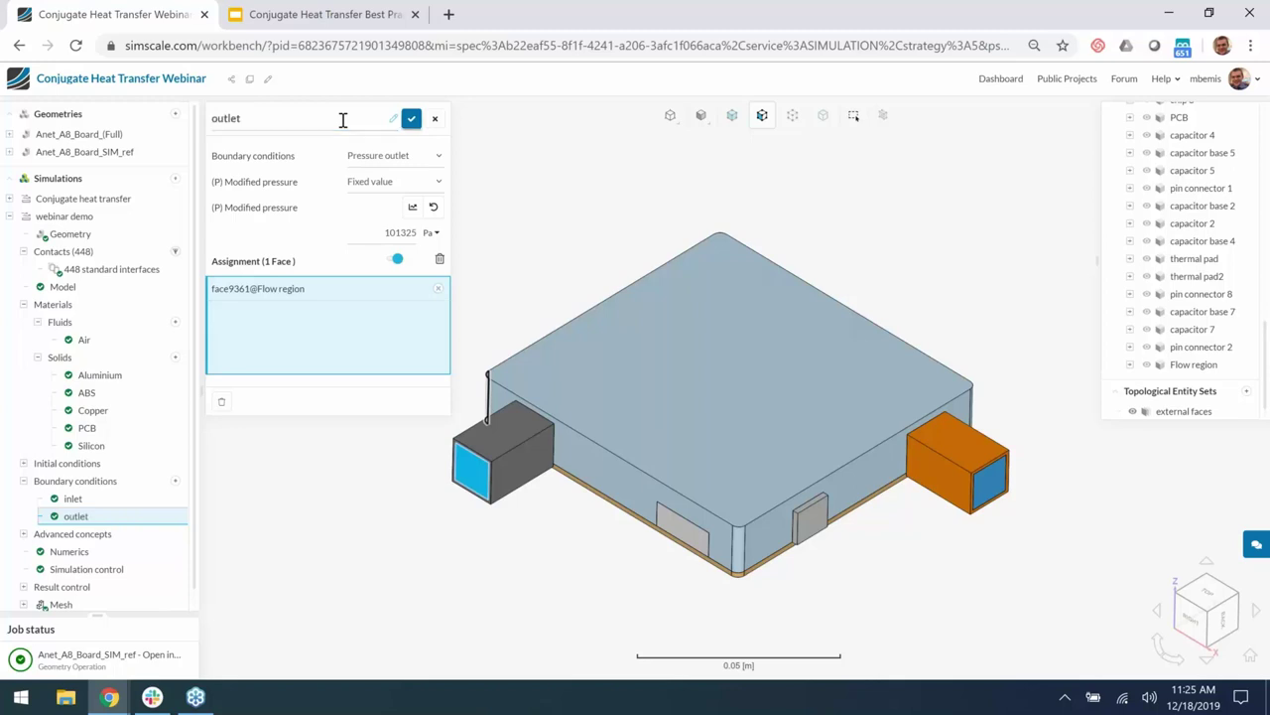
left_click(412, 119)
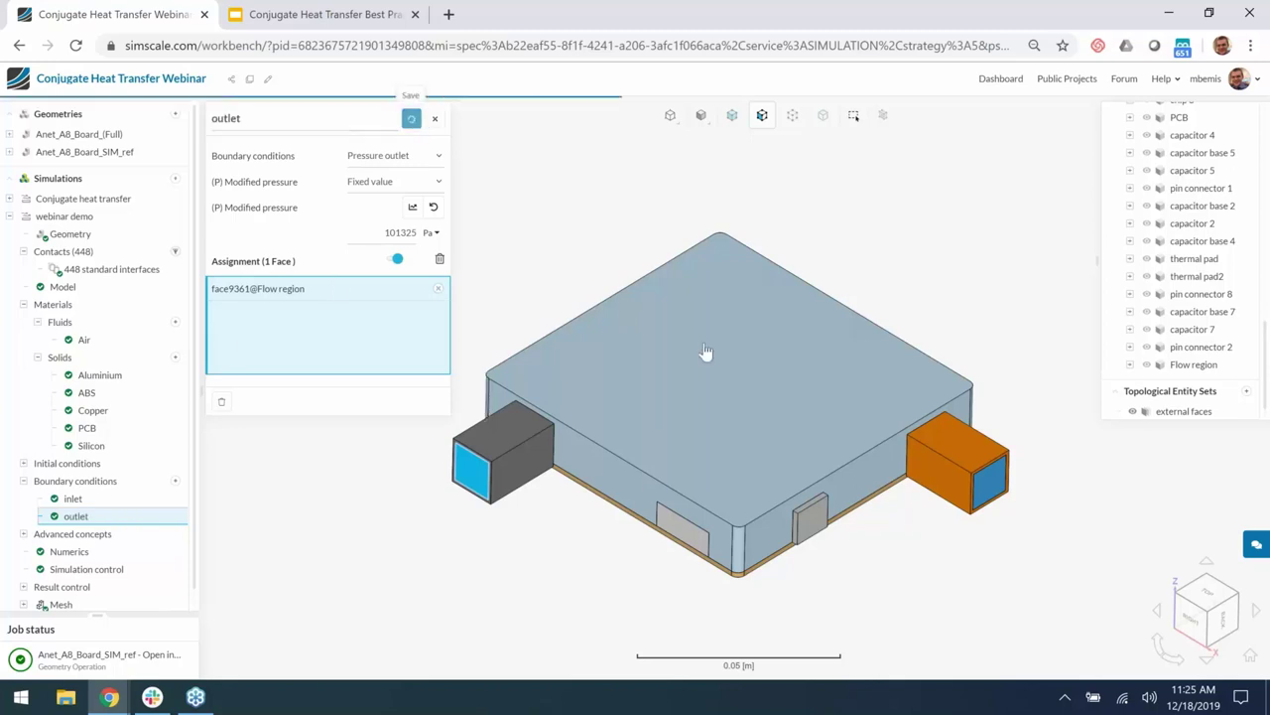
right_click(717, 409)
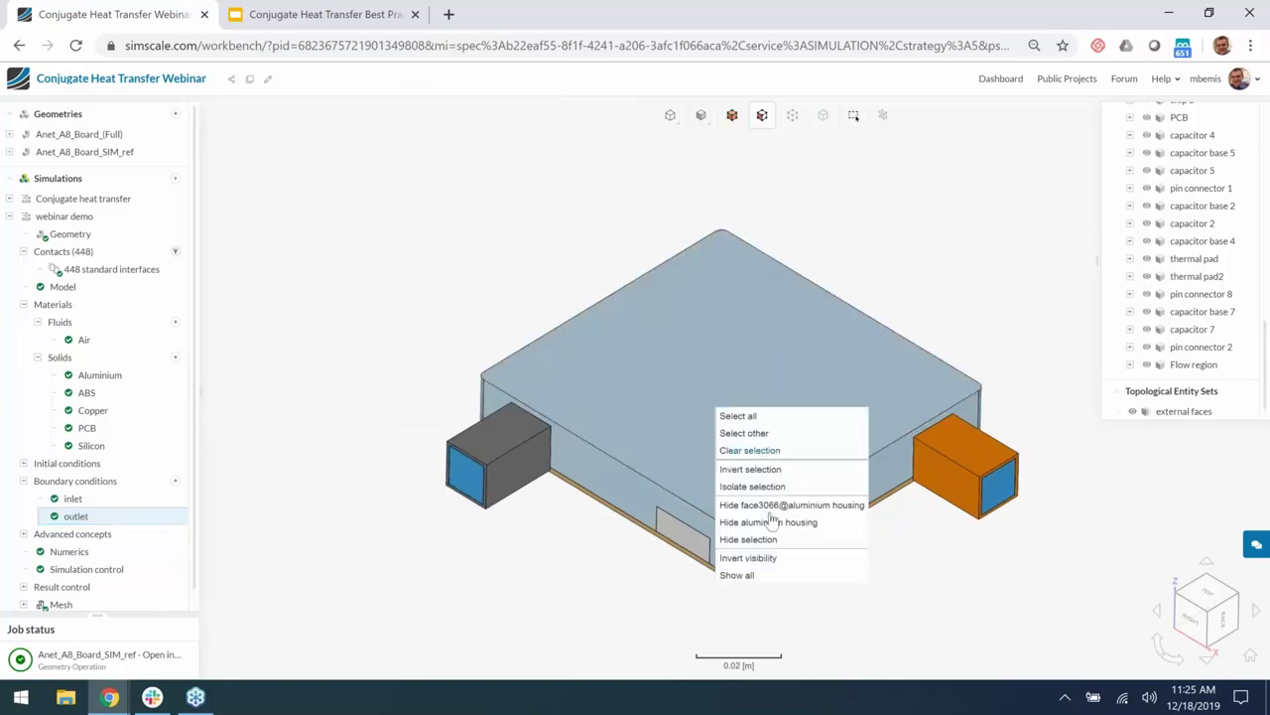
right_click(659, 395)
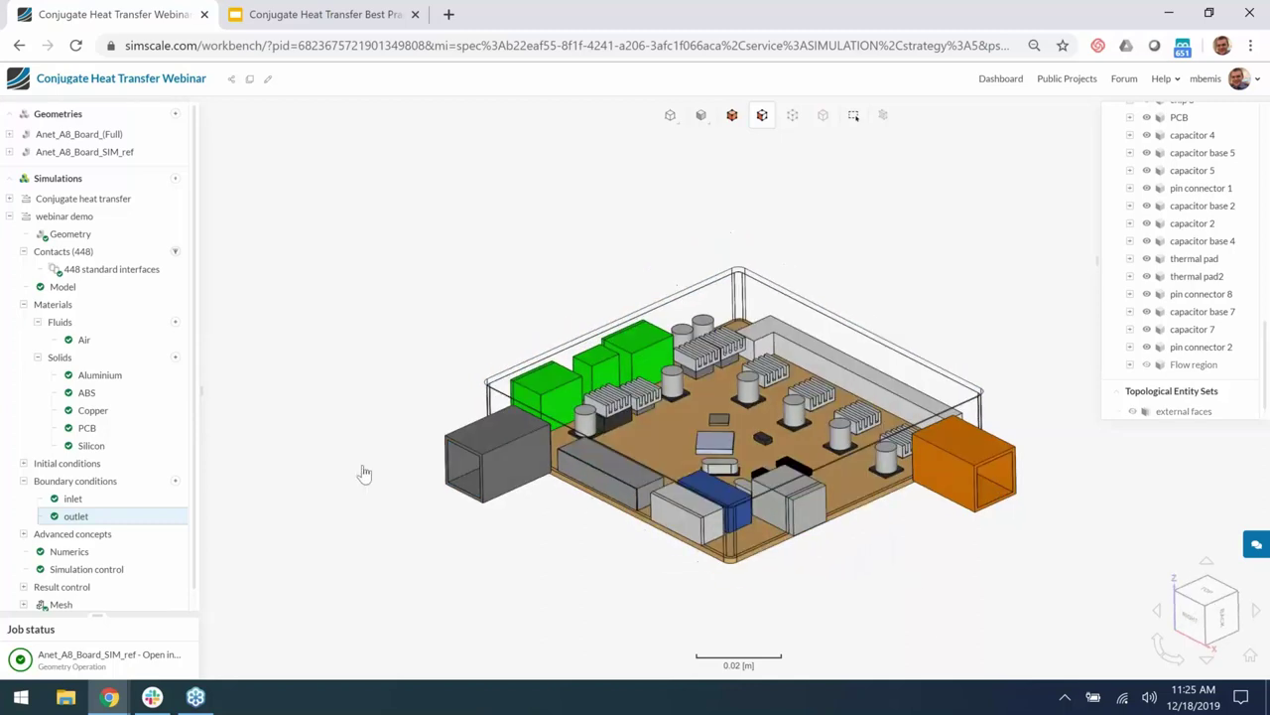
Add an absolute power source named '5 watts' giving chip 10 a 5 W heat load
left_click(105, 537)
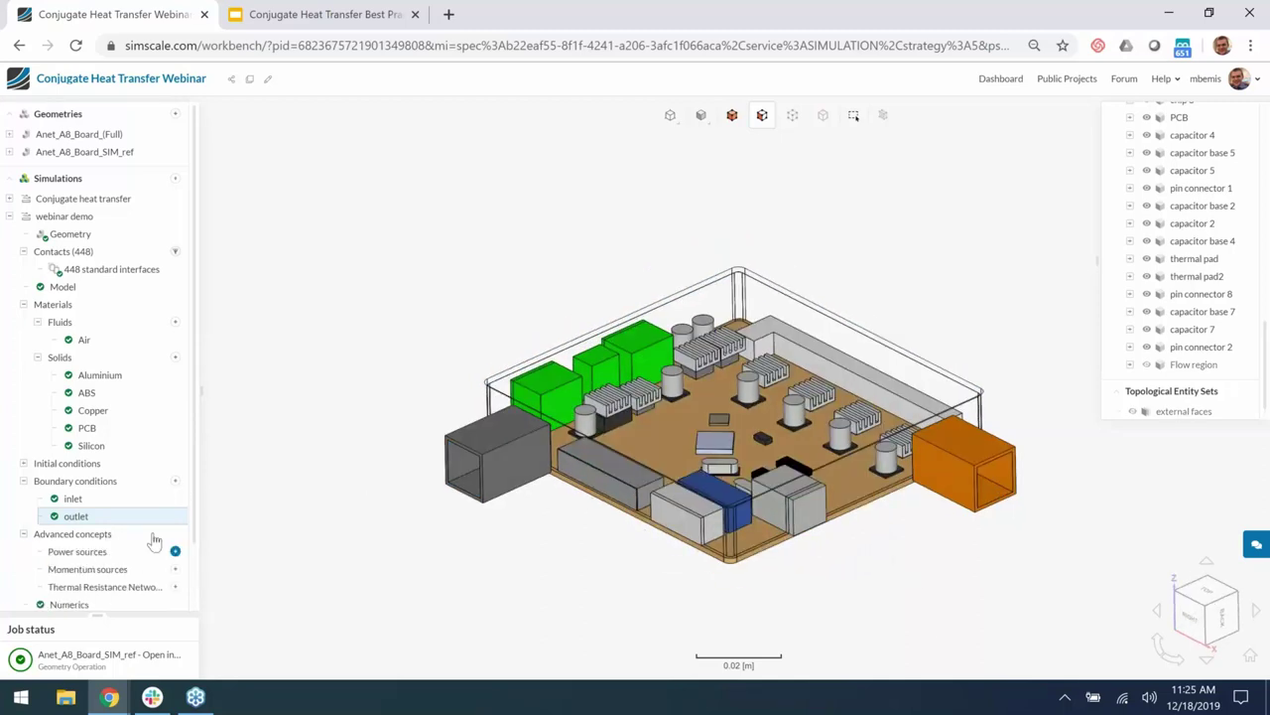
scroll(77, 449, "down", 1)
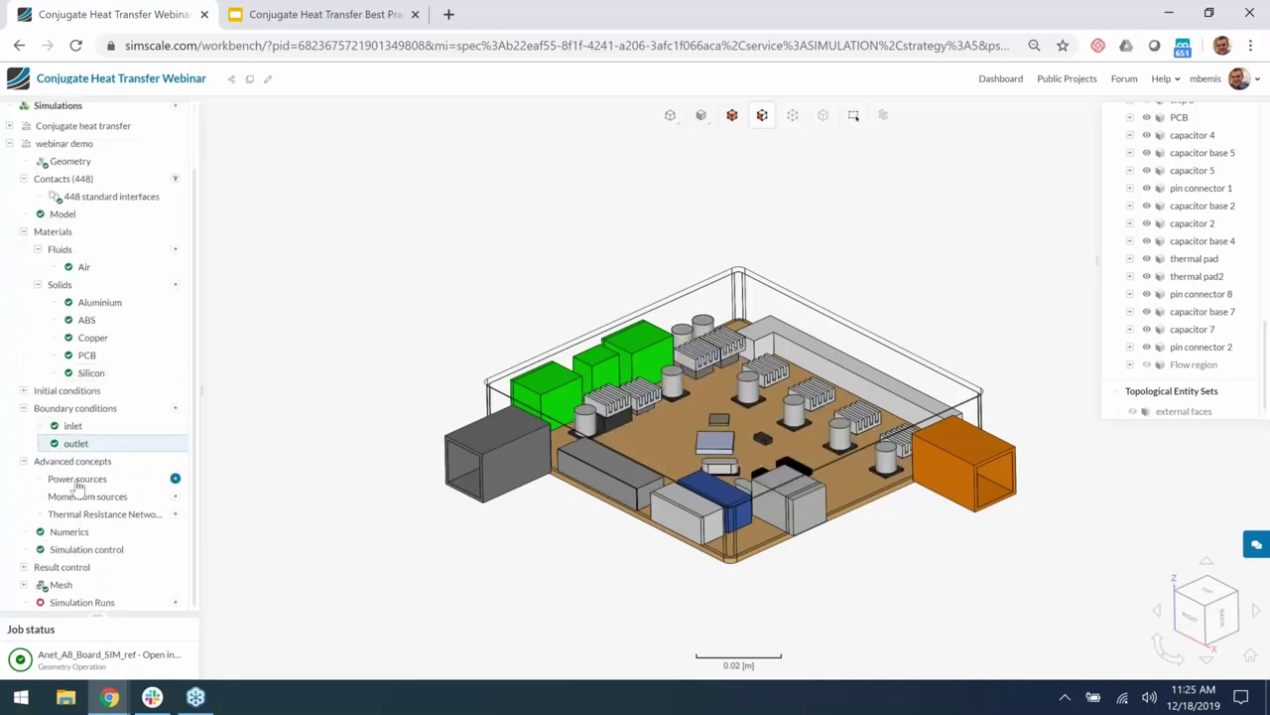
left_click(176, 480)
left_click(208, 487)
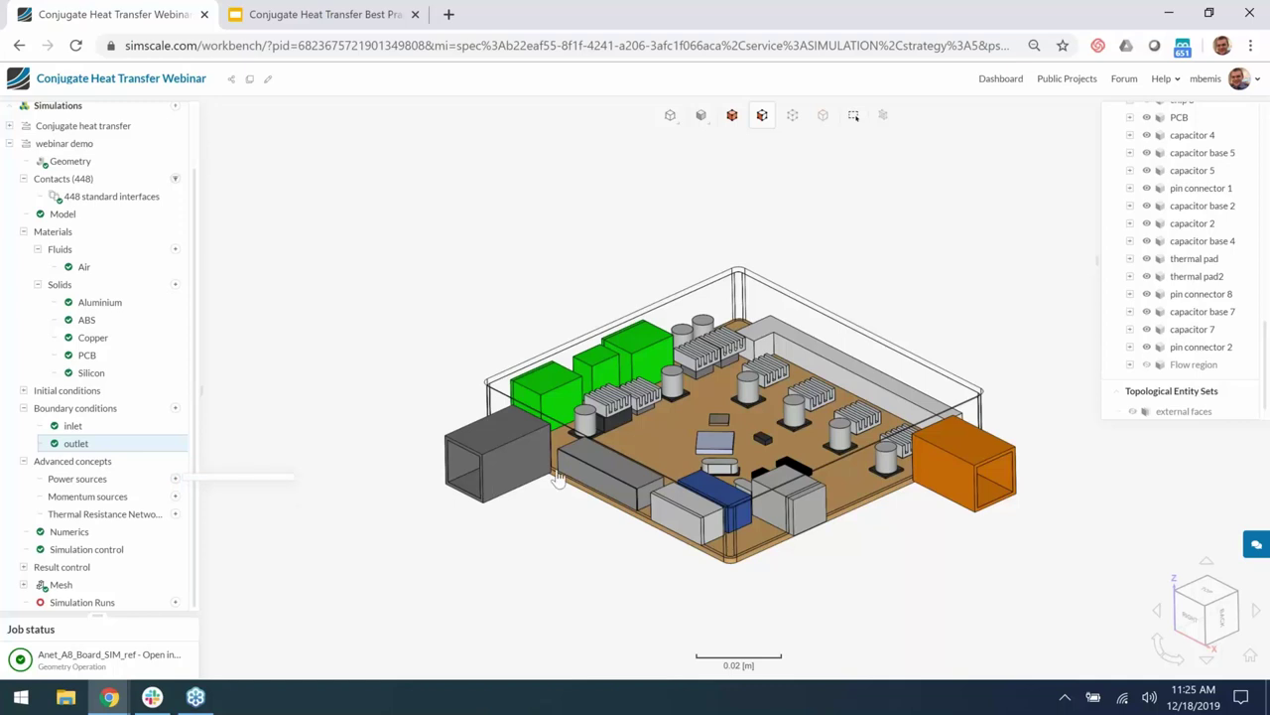
left_click(601, 422)
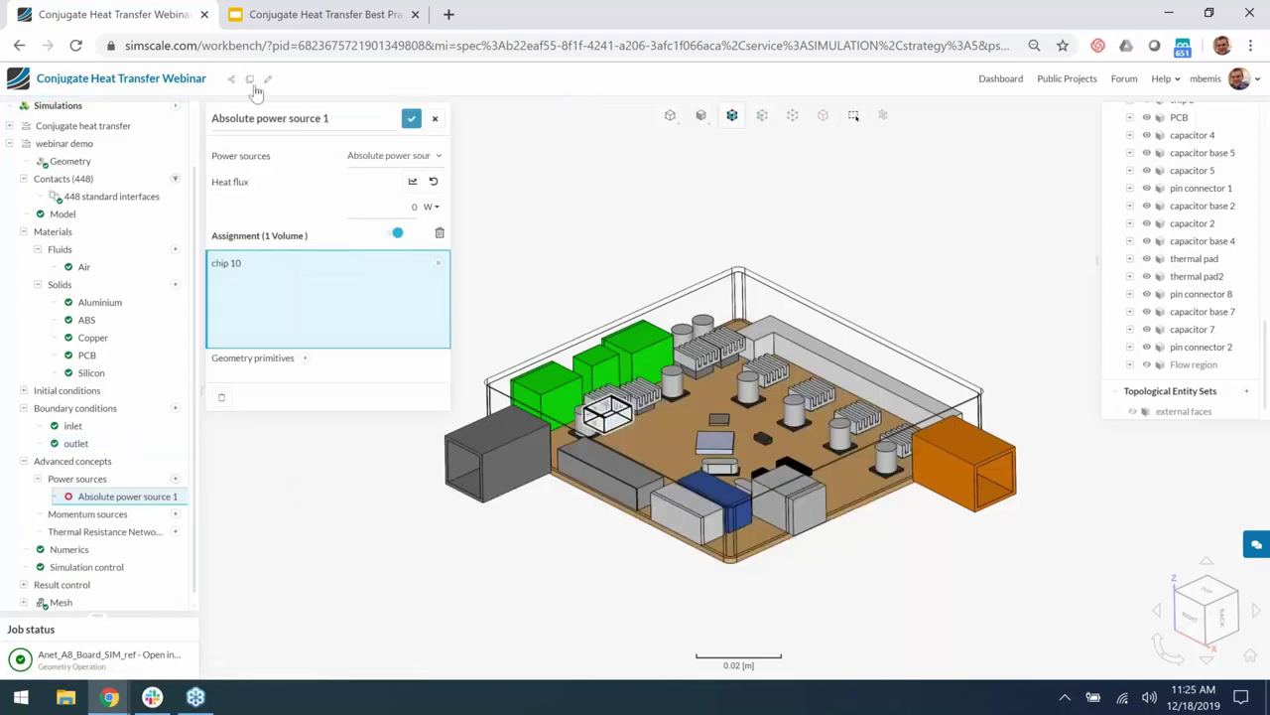
left_click(264, 116)
type("5 w")
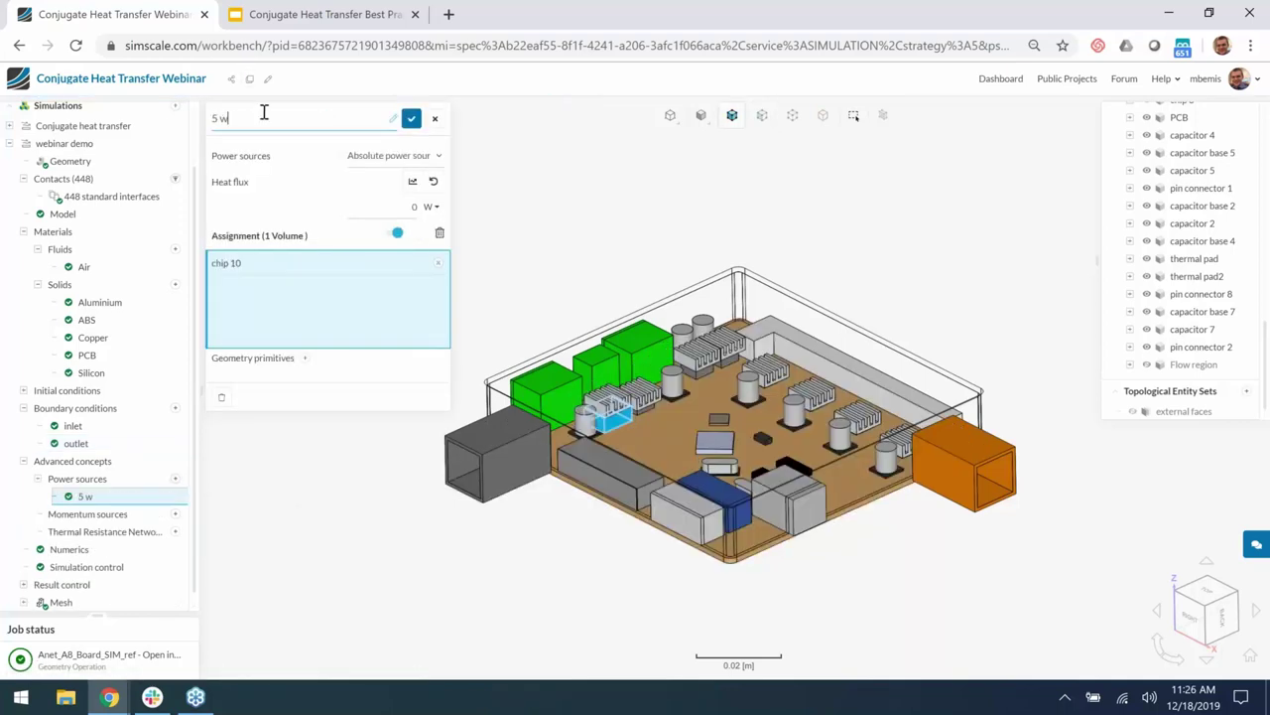
type("atts")
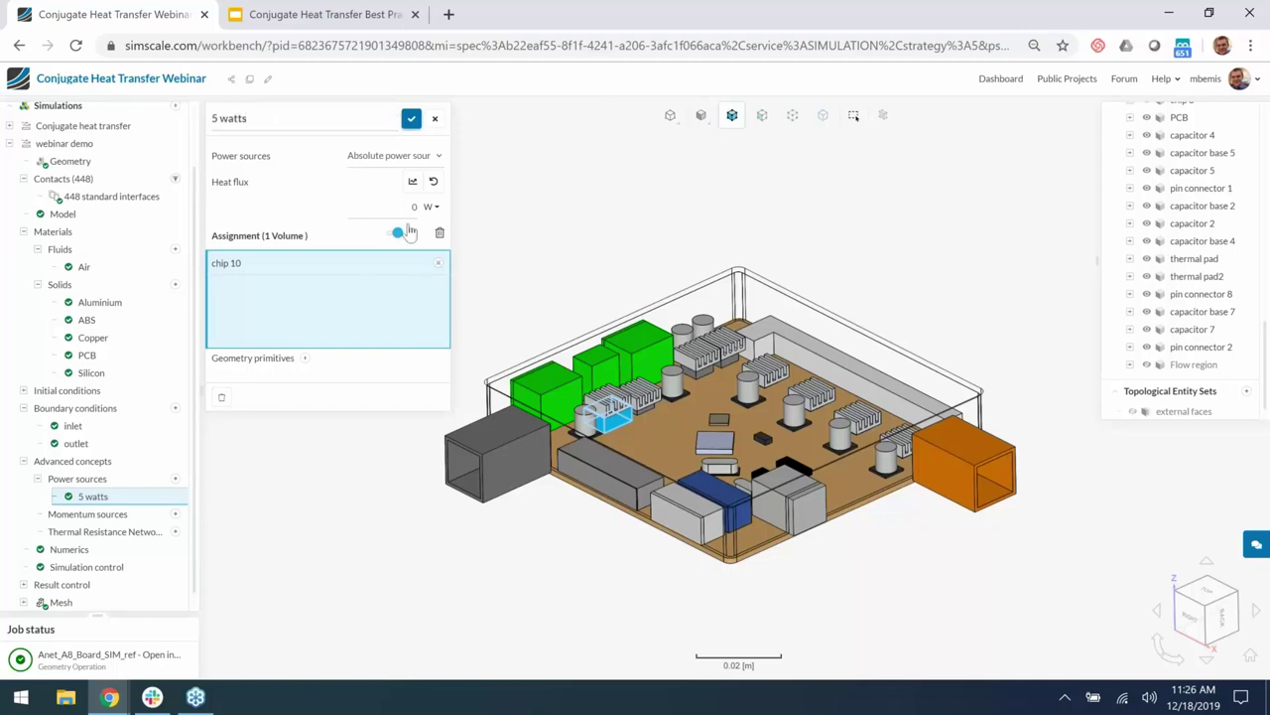
left_click(414, 207)
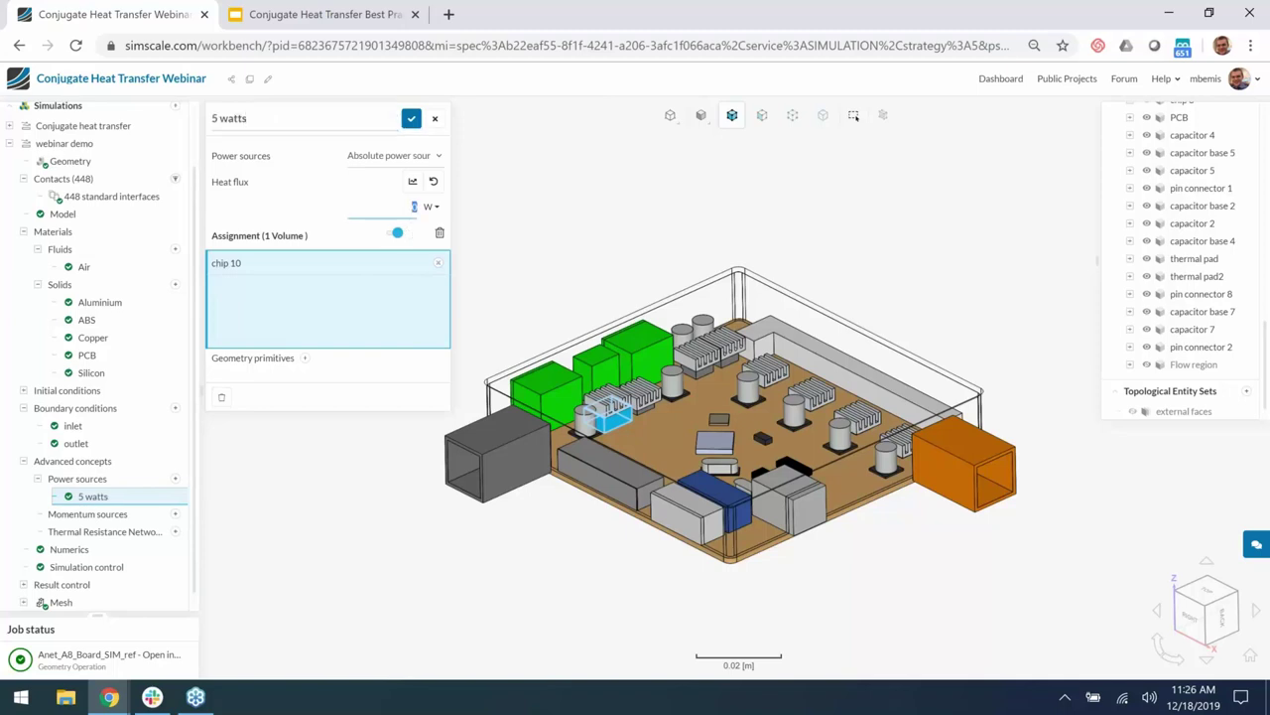
left_click(411, 118)
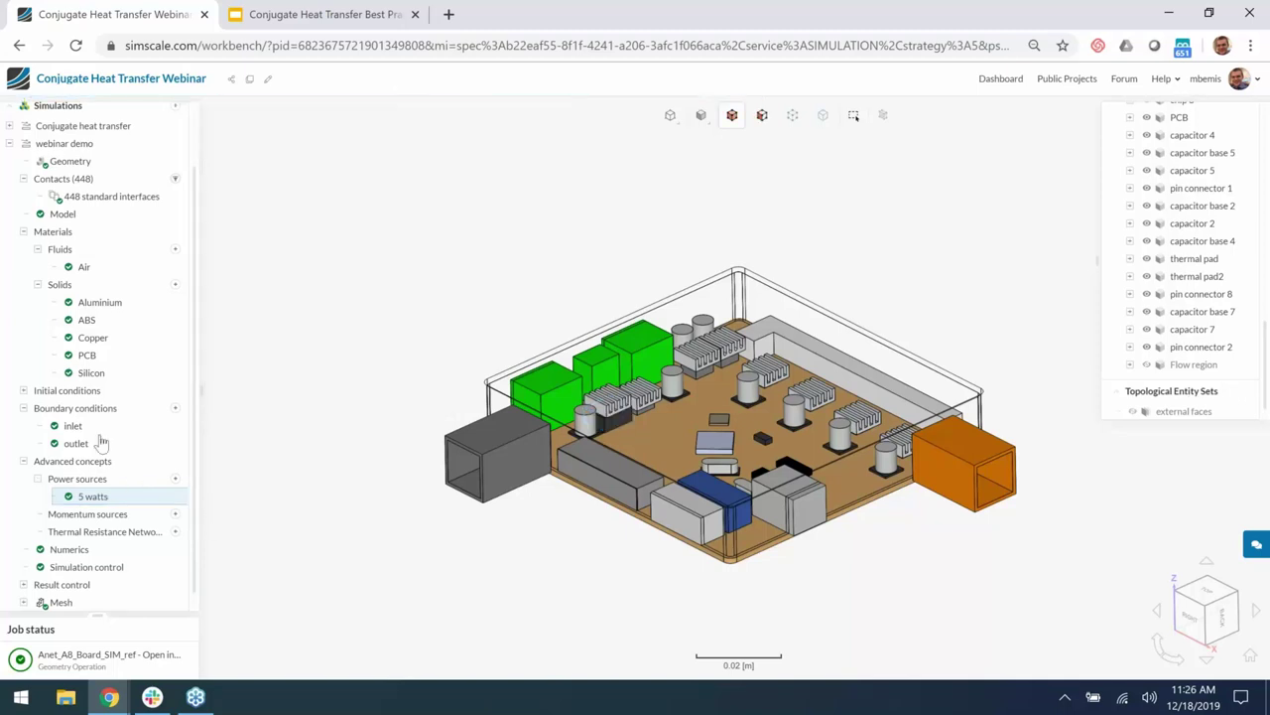
Set the Simulation control maximum runtime to 36000 s and save it
right_click(315, 288)
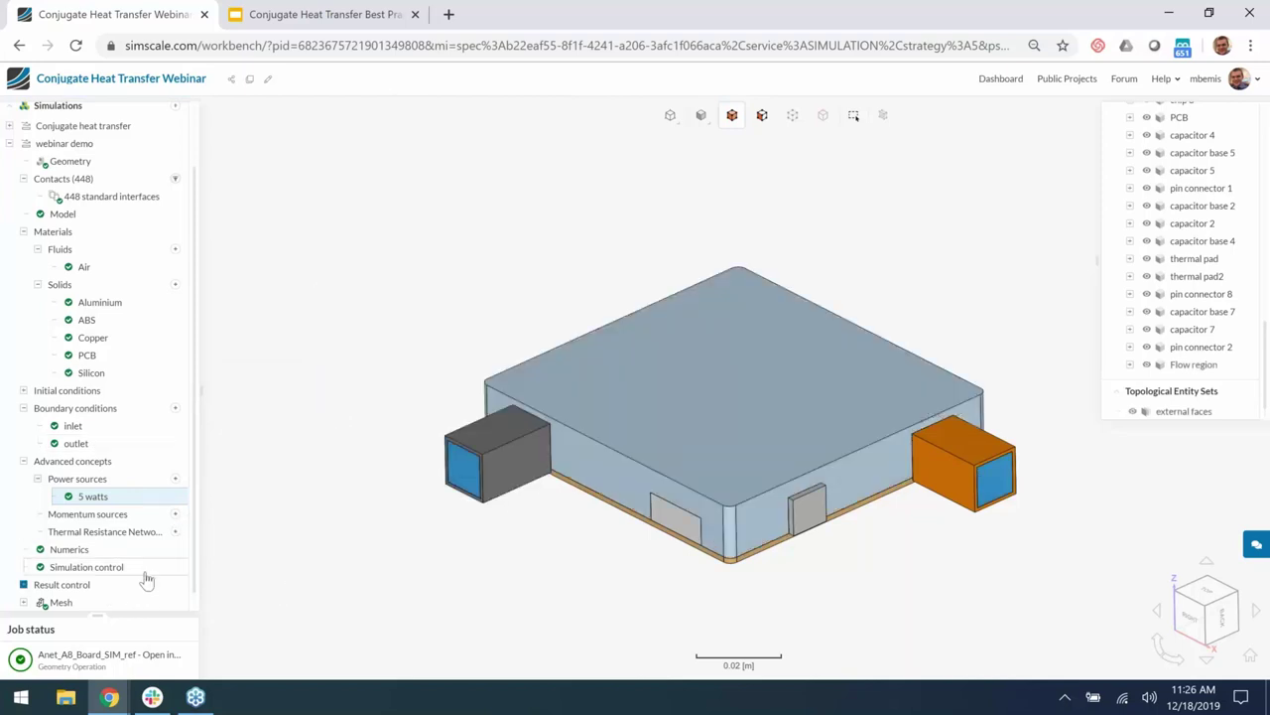
scroll(147, 580, "down", 1)
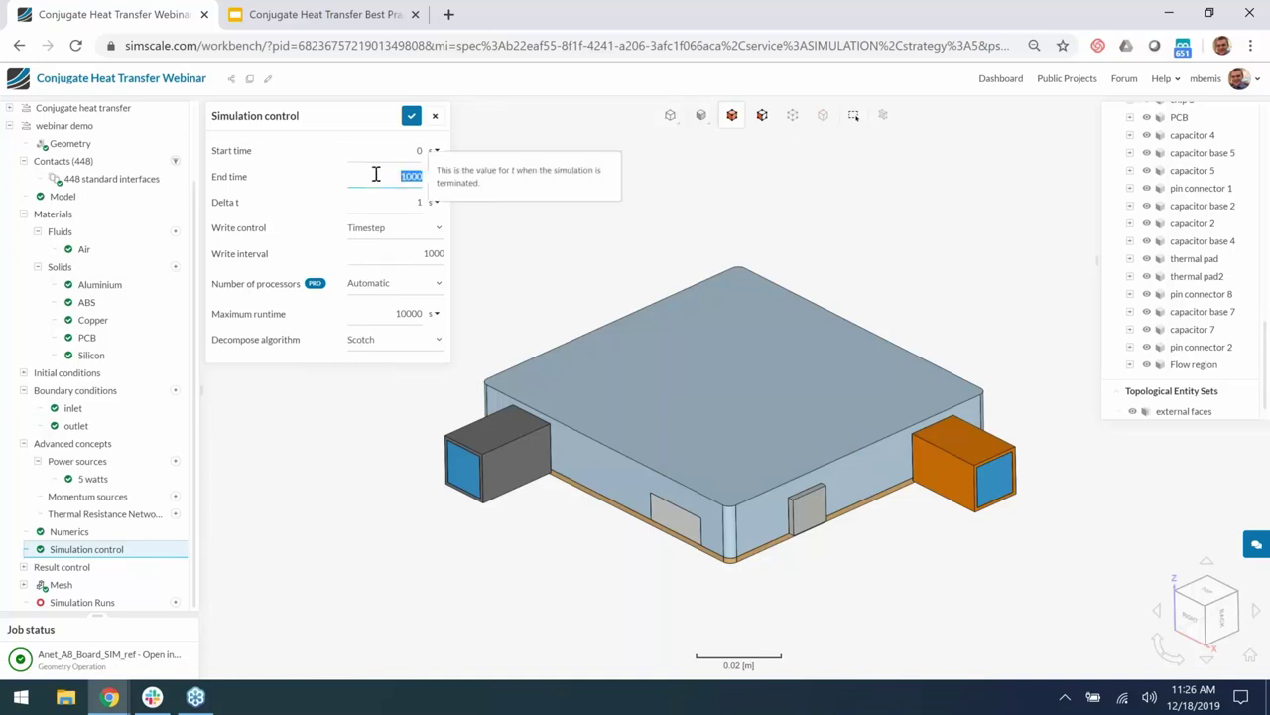
left_click(402, 249)
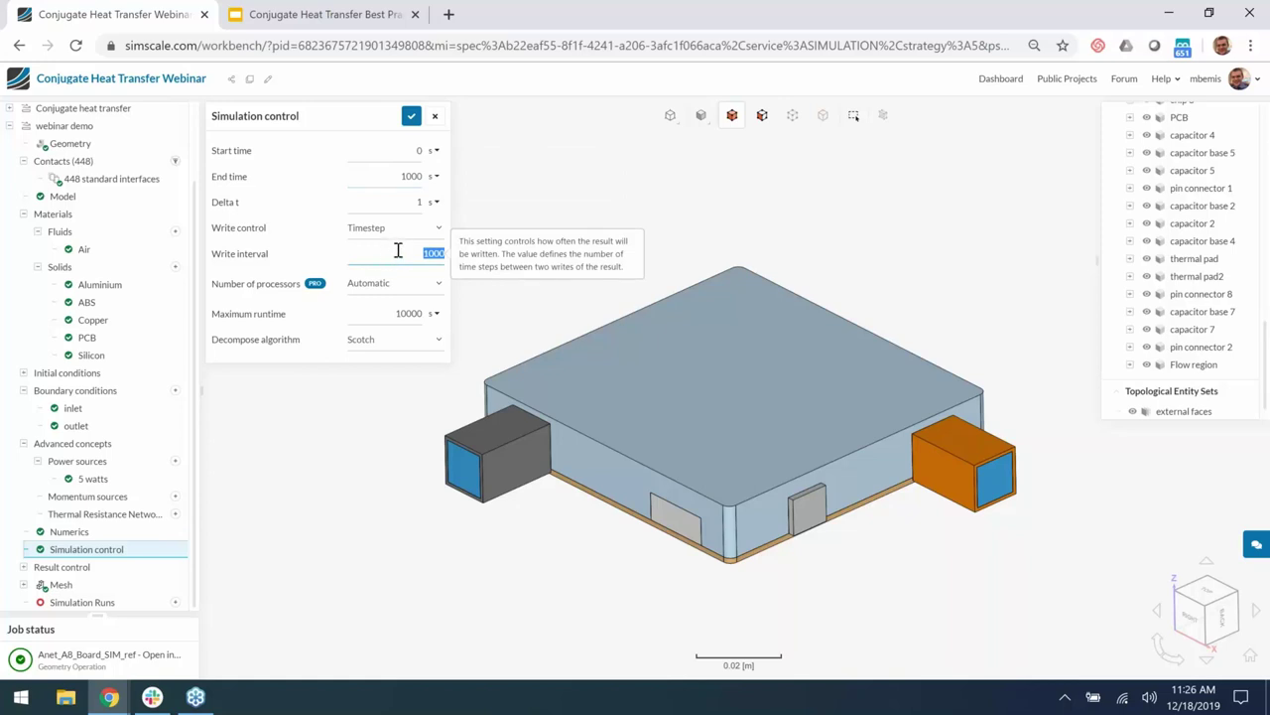
left_click(365, 313)
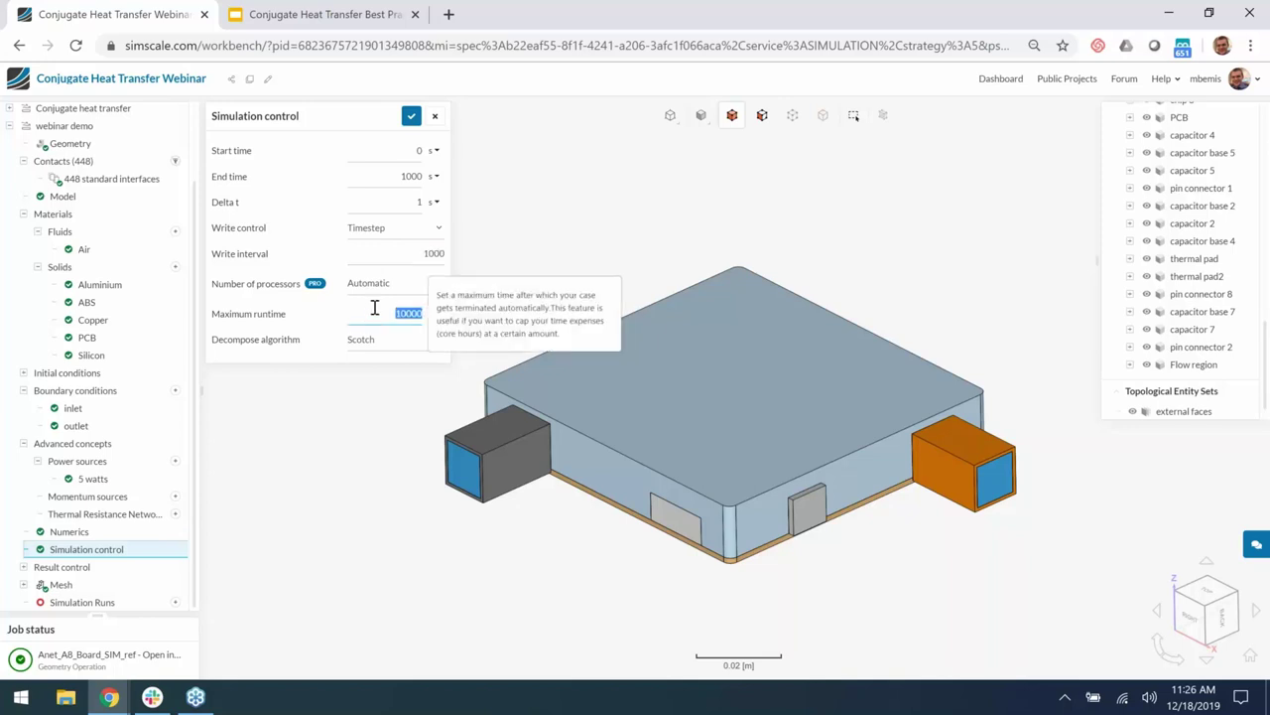
type("3600")
left_click(412, 117)
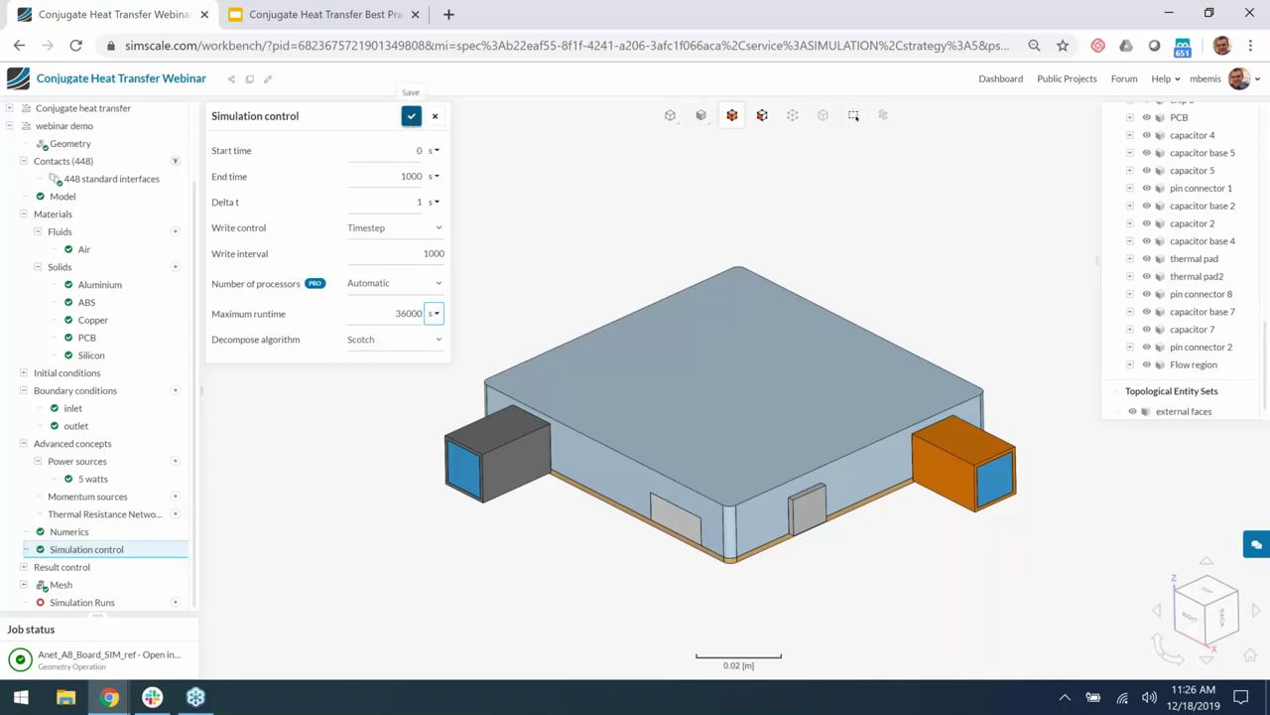
Add an area-average surface data result 'Outlet' on the left duct face, writing every 10 timesteps
left_click(89, 569)
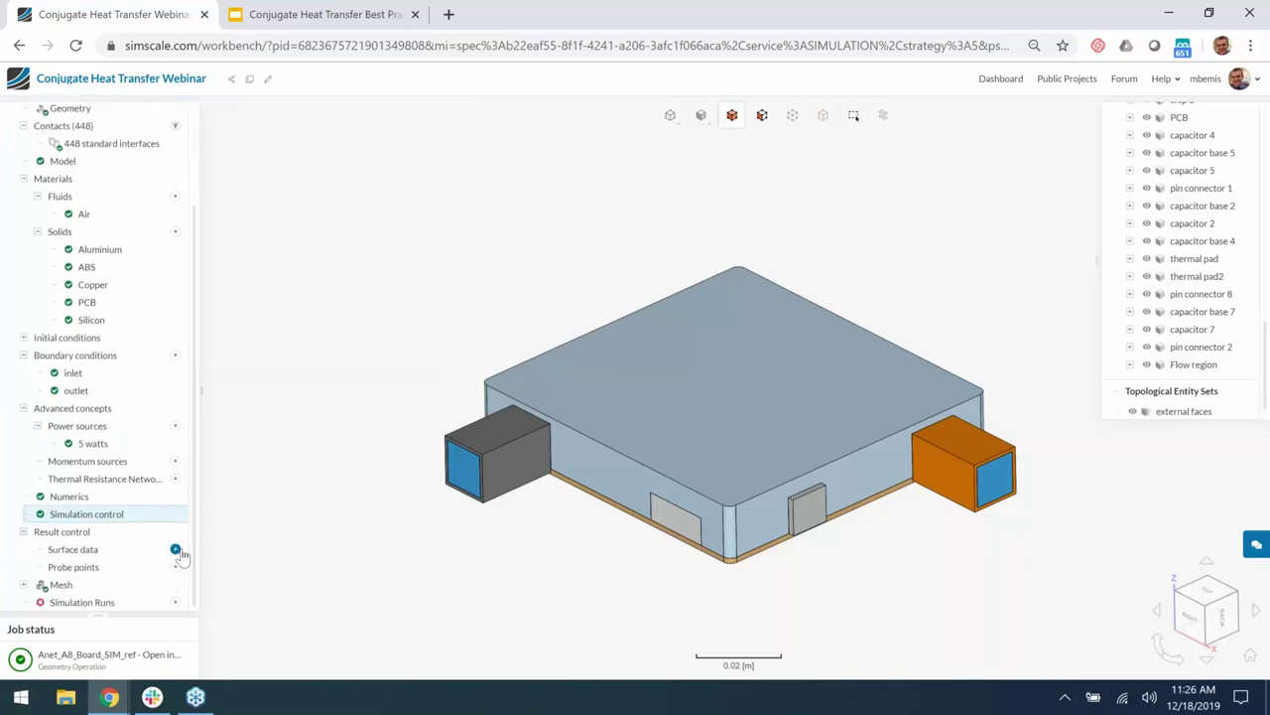
left_click(176, 549)
left_click(423, 553)
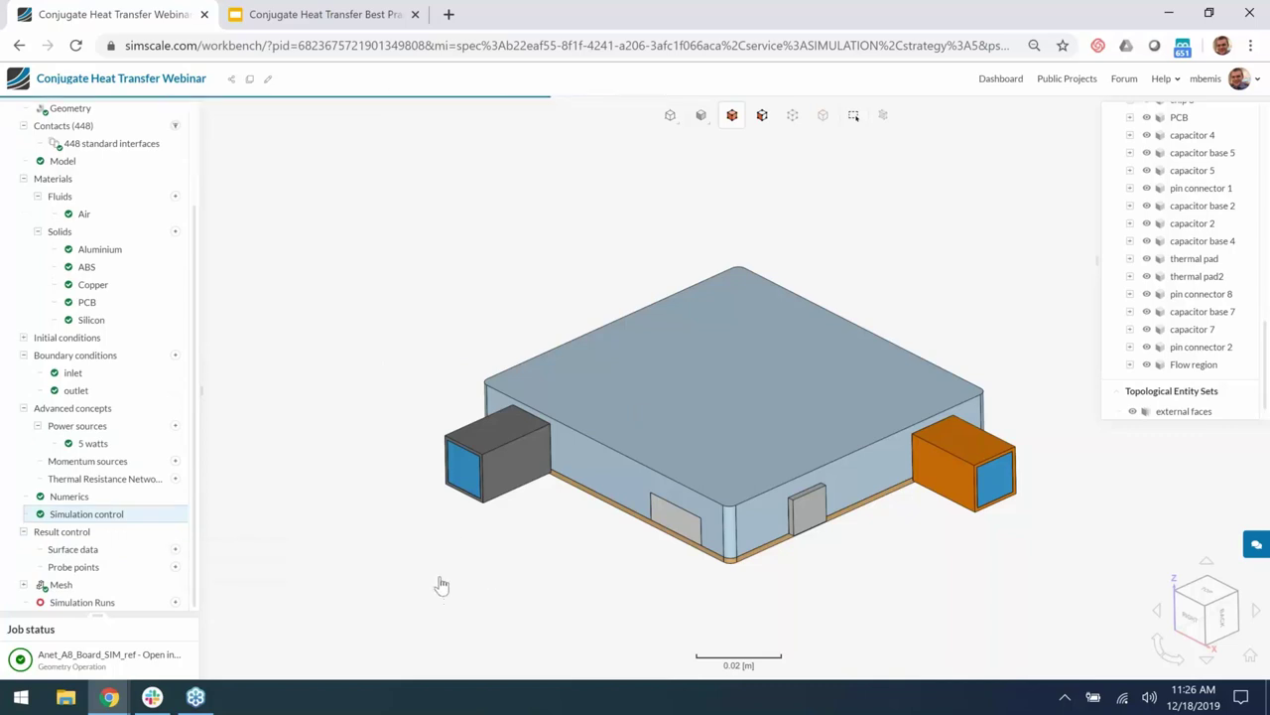
left_click(463, 472)
left_click(343, 121)
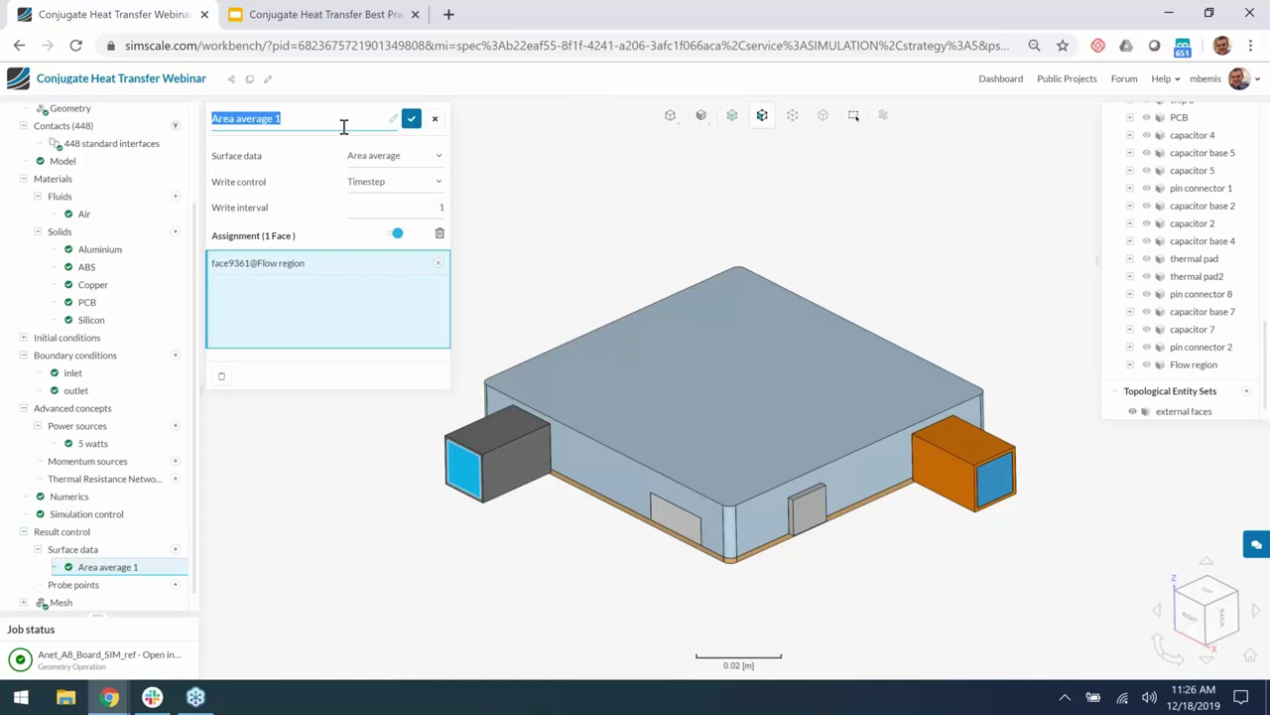
type("Outlet")
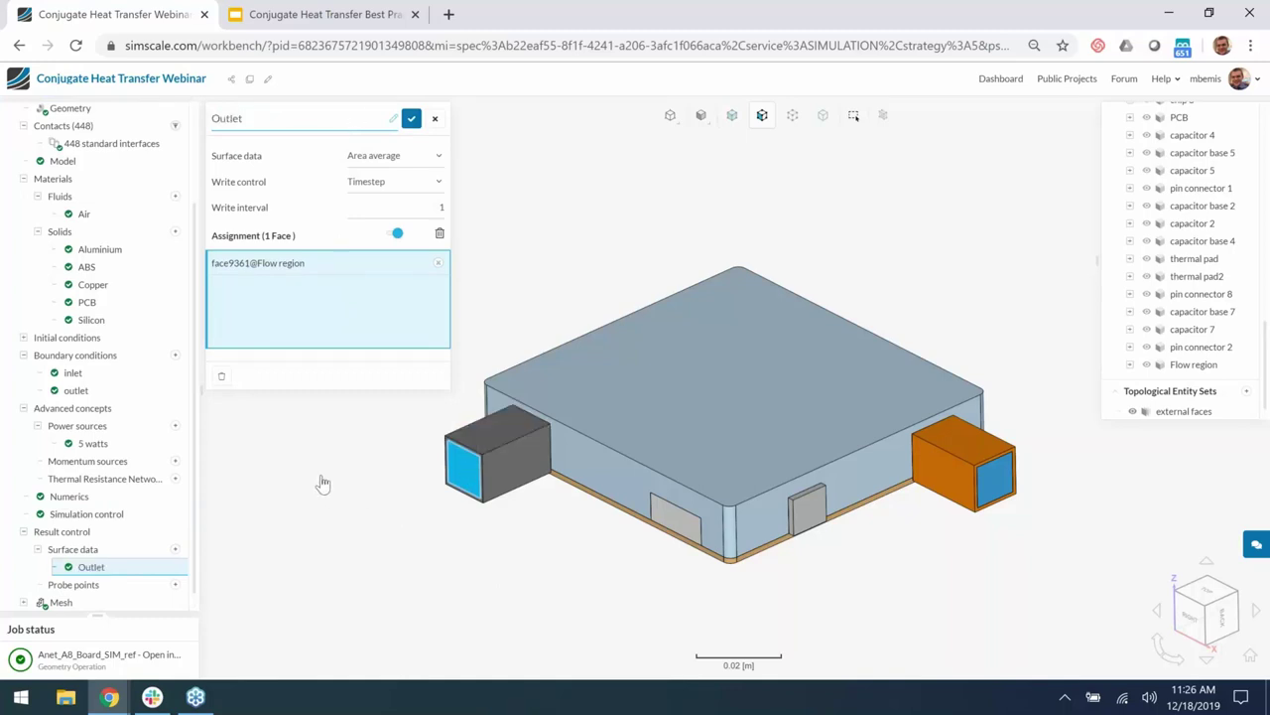
key("Tab")
key("Tab")
key("Tab")
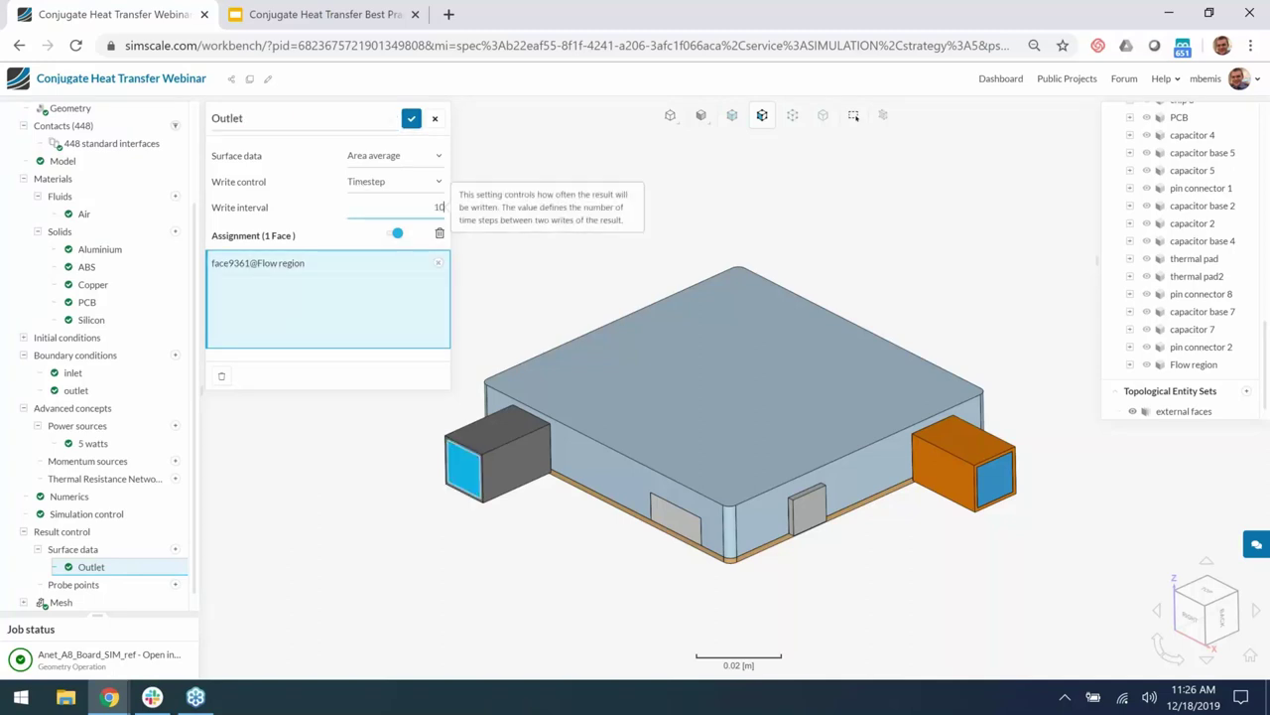
left_click(411, 119)
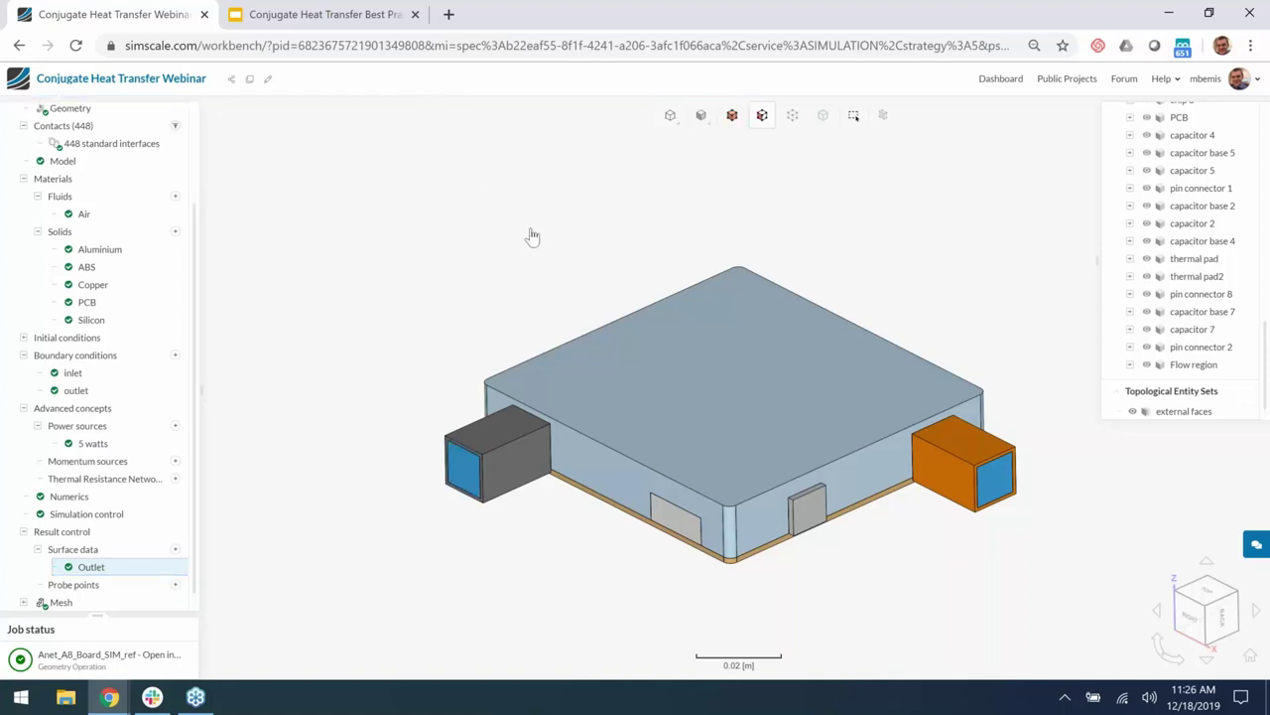
left_click(602, 406)
left_click(443, 455)
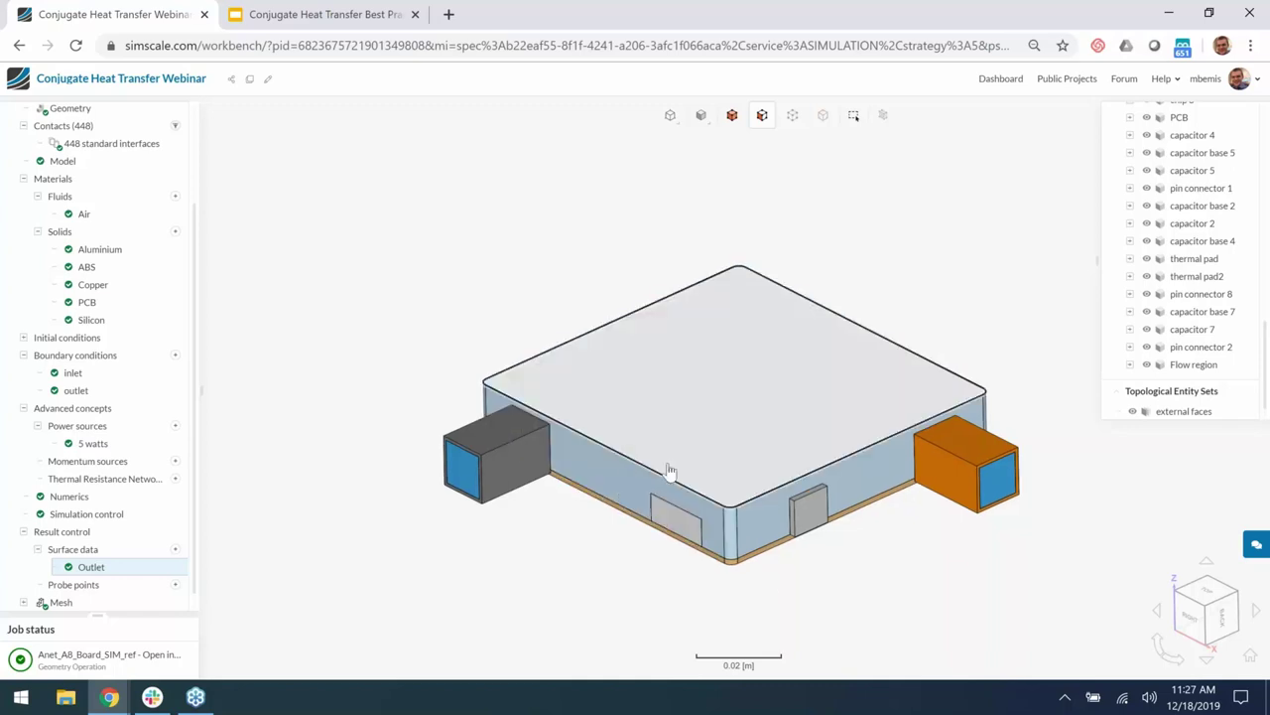
Hide the aluminium housing, Flow region and heat sink 10 to expose chip 10
right_click(627, 417)
left_click(690, 529)
right_click(604, 409)
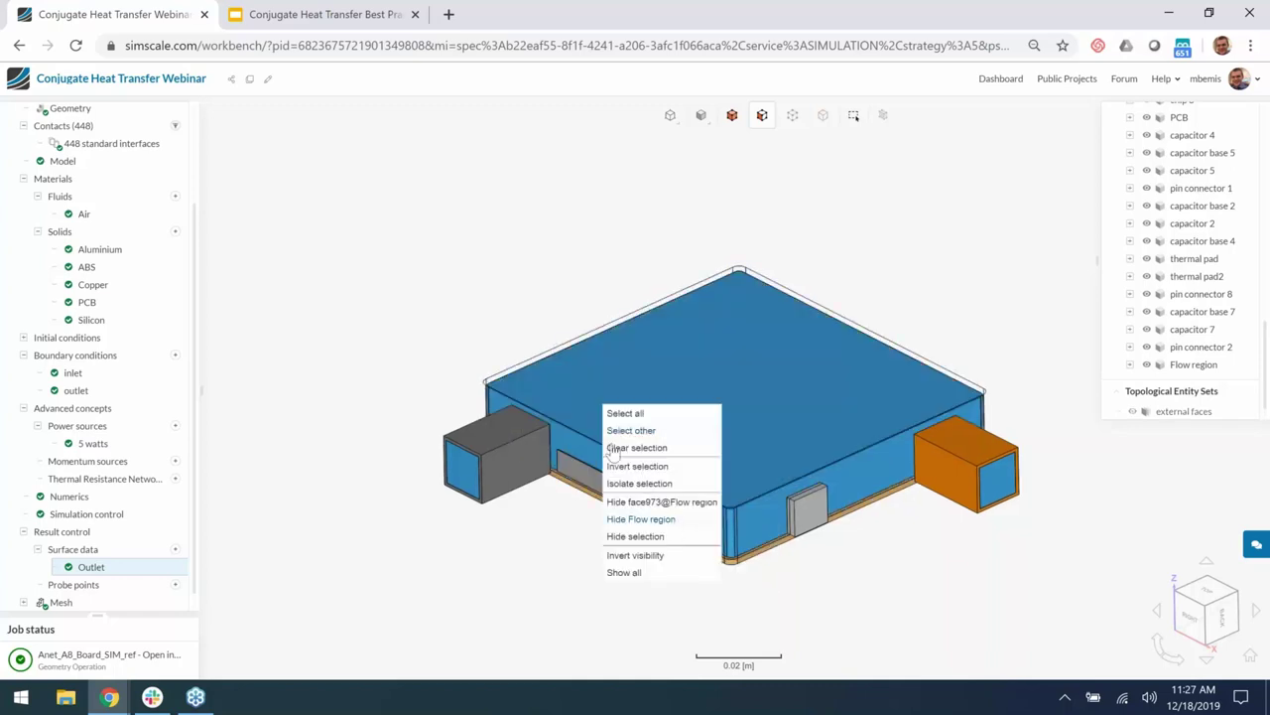
left_click(641, 518)
scroll(620, 422, "up", 2)
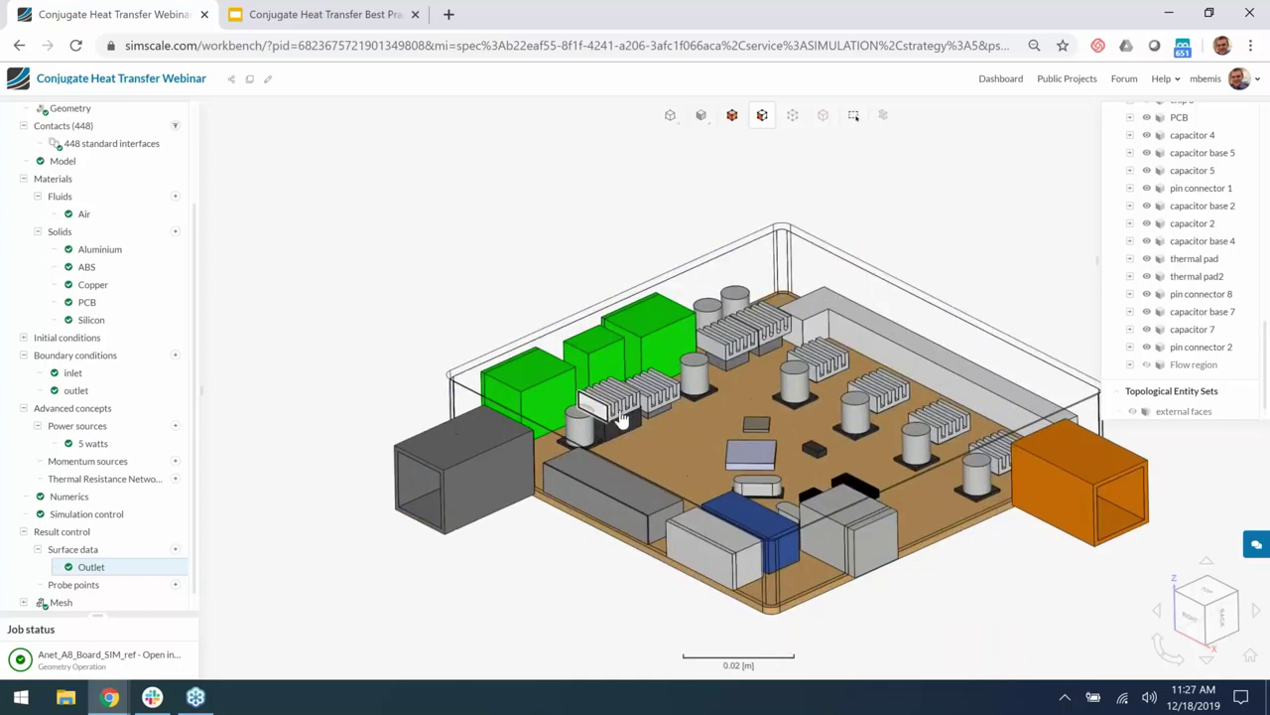
scroll(621, 422, "up", 5)
right_click(611, 413)
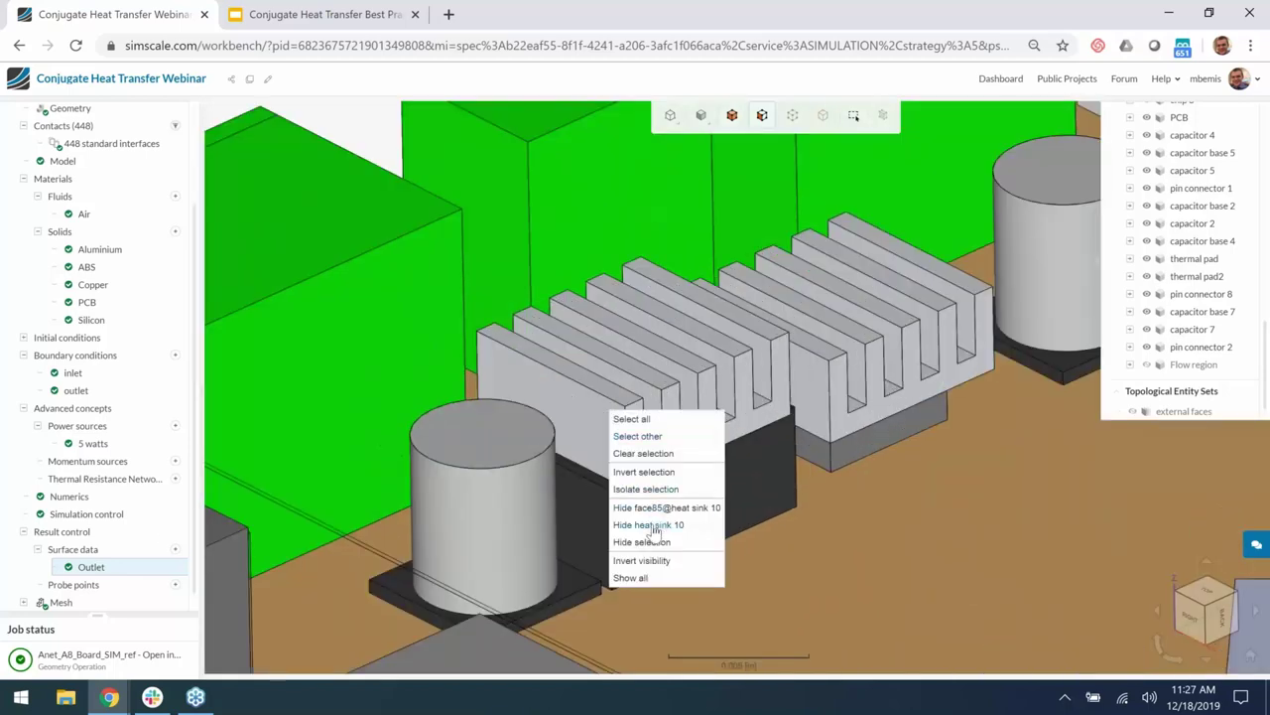
left_click(653, 526)
Add an area-average result 'chip 10' on chip 10's top face, writing every 10 timesteps
left_click(175, 549)
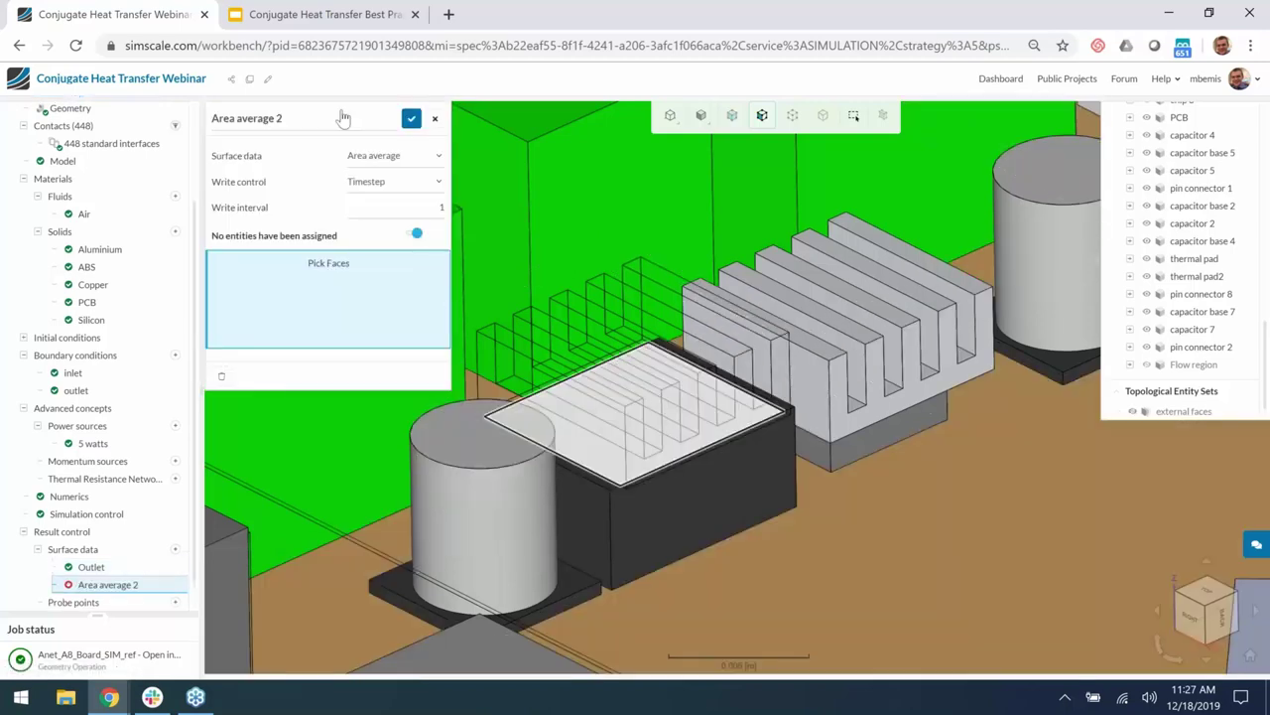
left_click(661, 402)
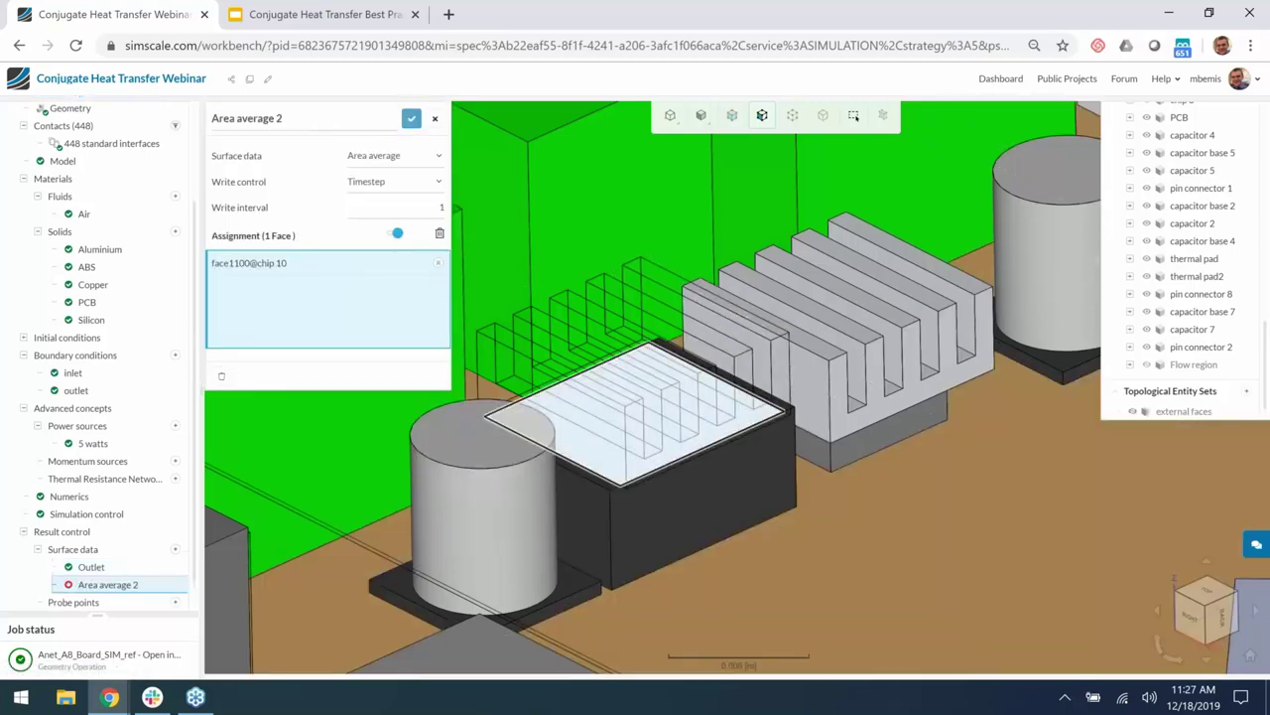
left_click(318, 117)
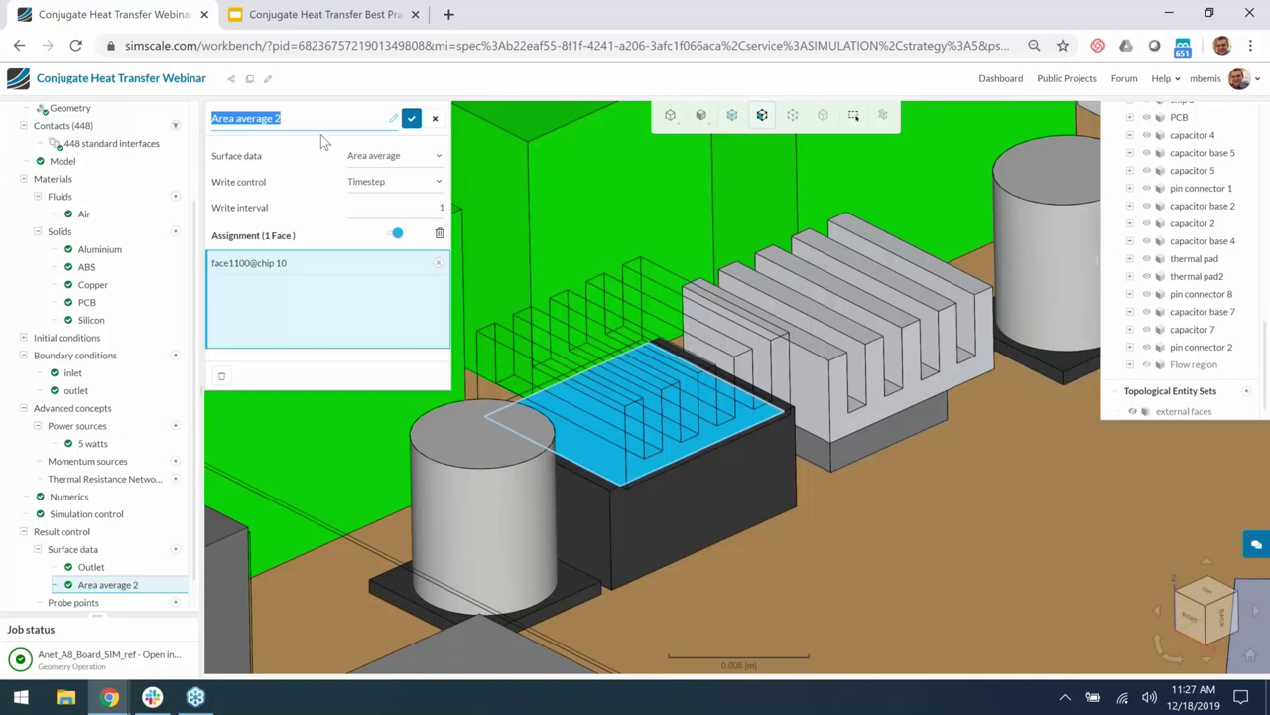
type("chi")
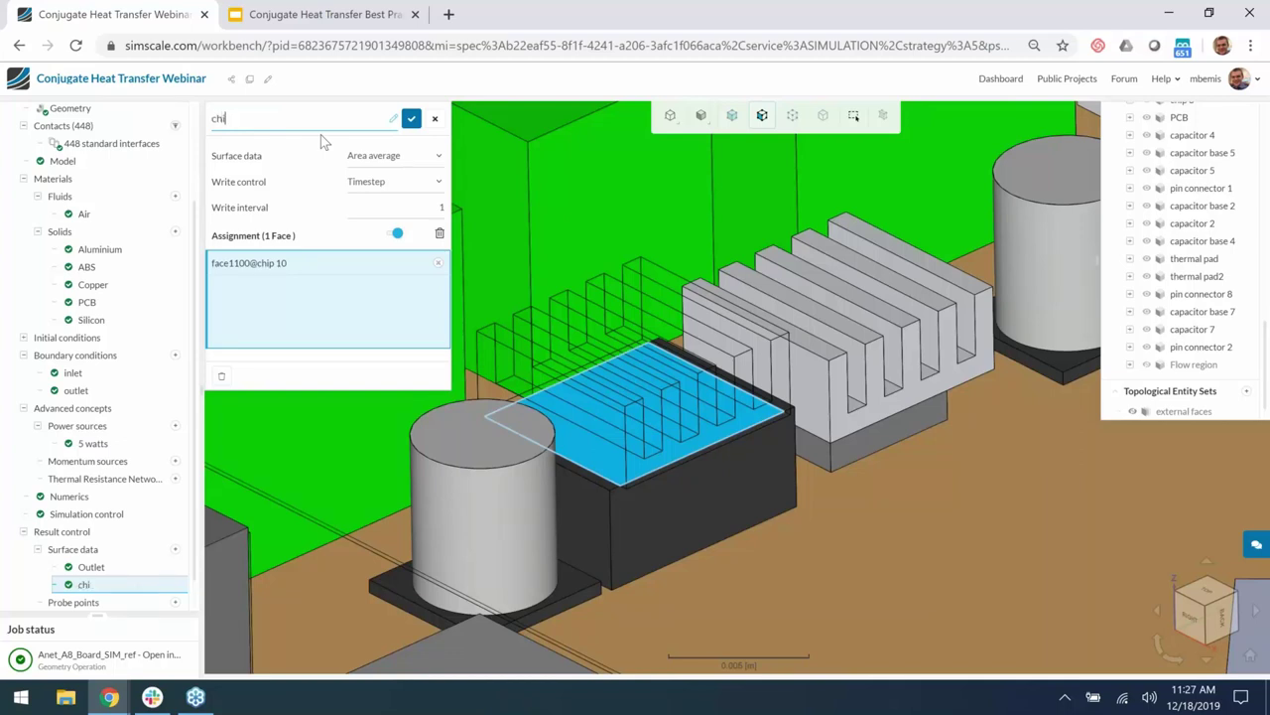
type("p 10")
key("Return")
mouse_move(382, 203)
key("Tab")
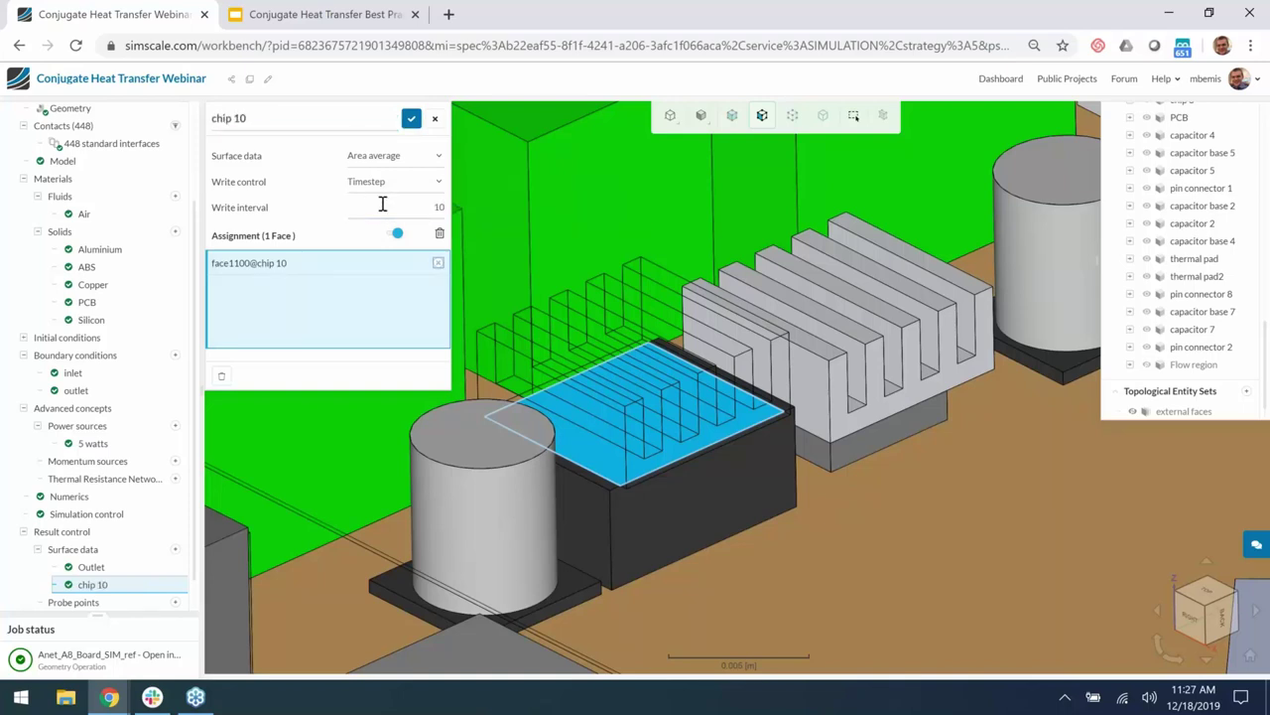
left_click(411, 121)
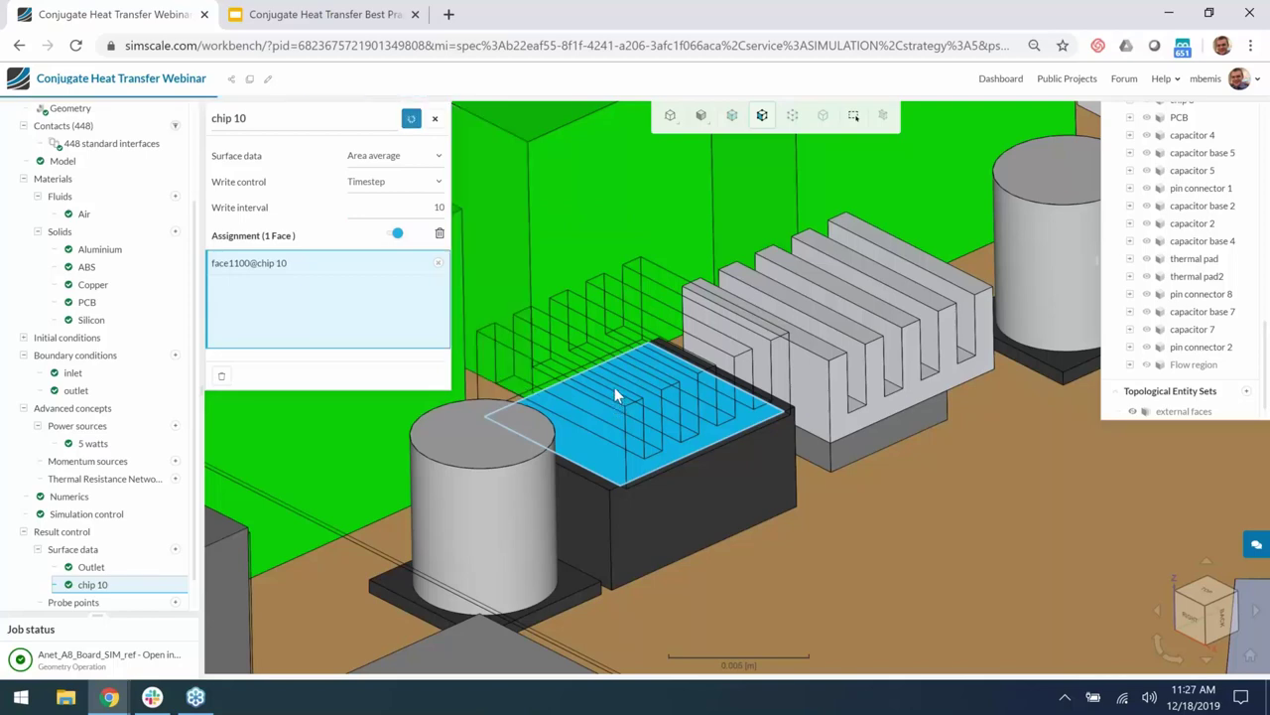
scroll(625, 397, "down", 10)
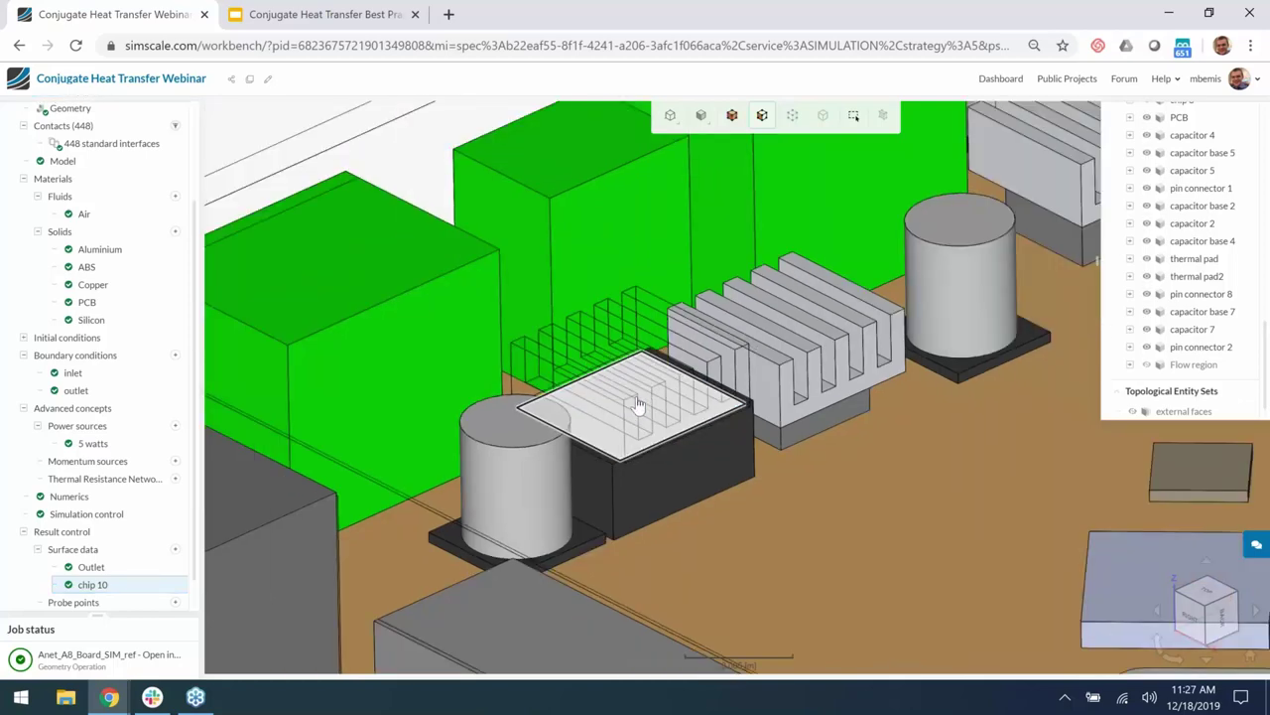
scroll(640, 425, "down", 2)
scroll(139, 409, "down", 1)
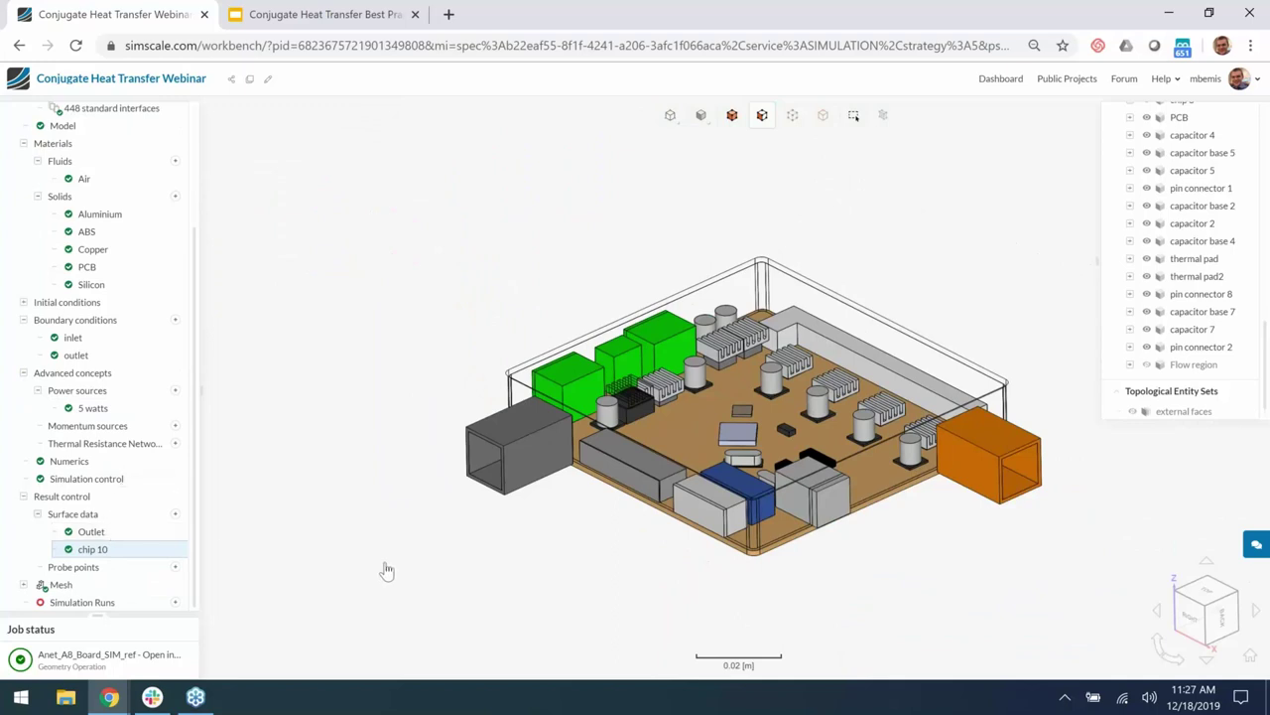
Invert visibility so the Flow region shows again
right_click_drag(612, 602, 556, 577)
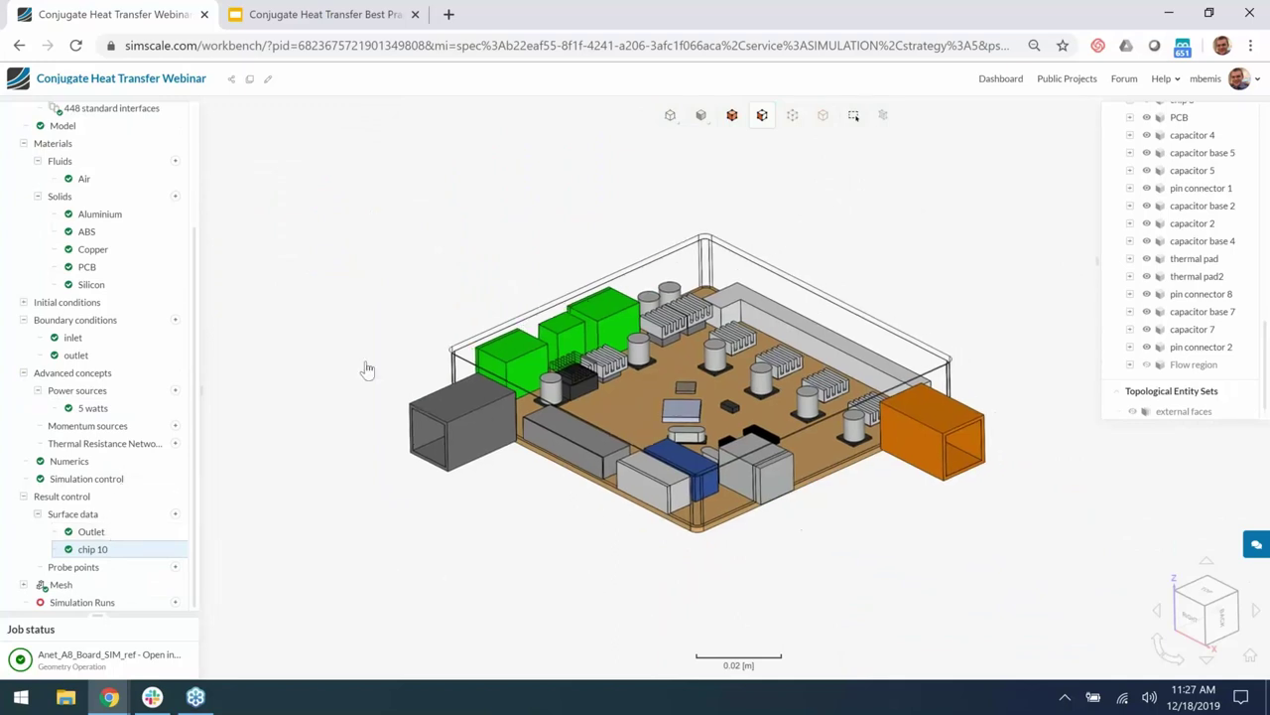
right_click(268, 304)
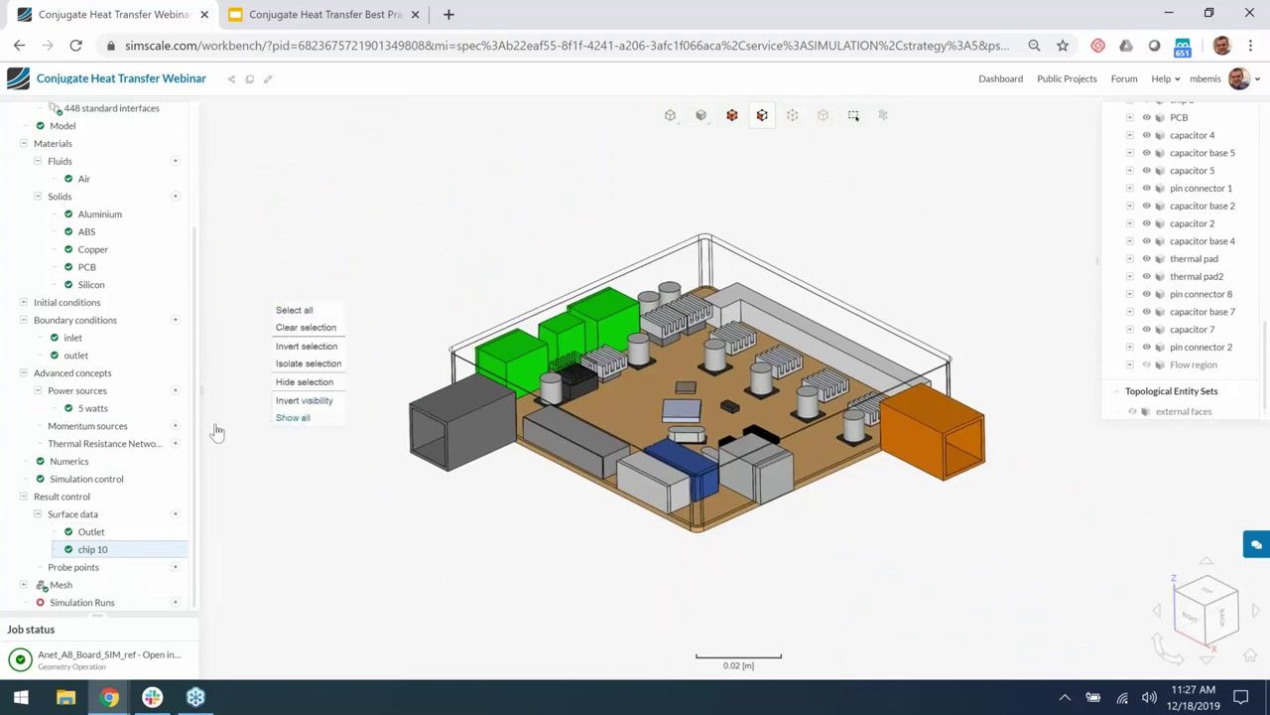
left_click(288, 402)
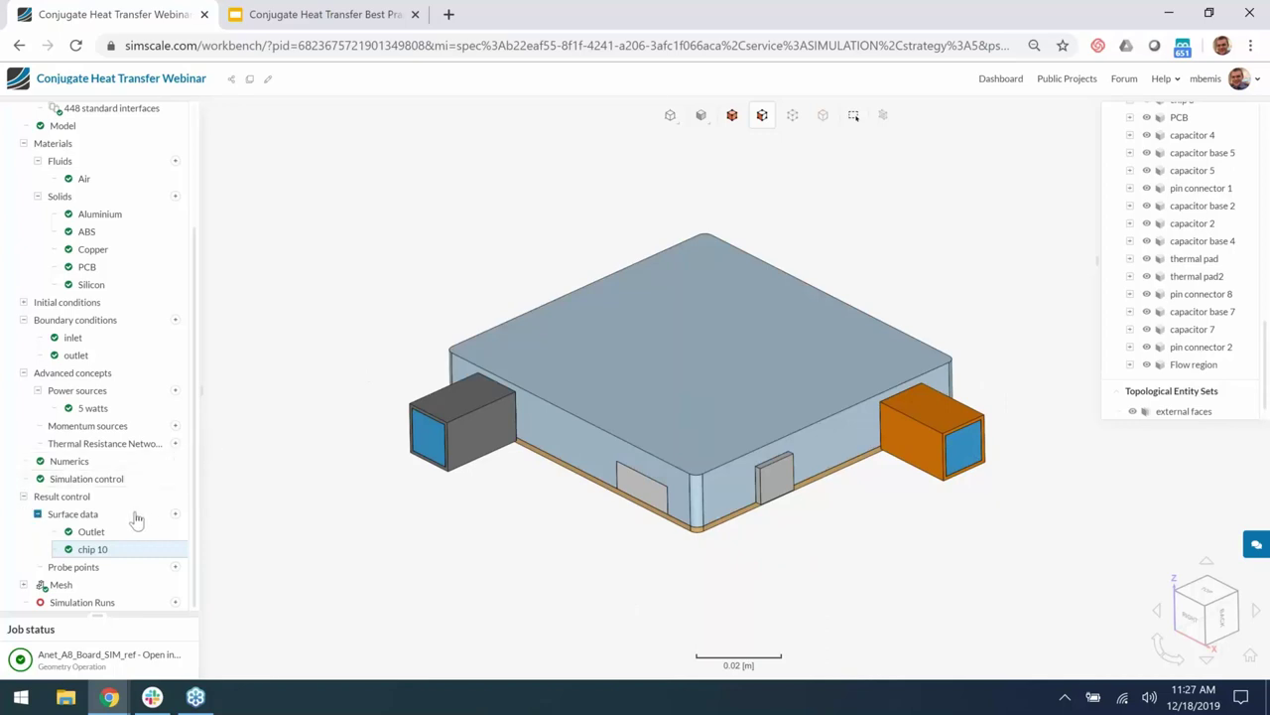
Open the finished 5 W chips run of the Conjugate heat transfer simulation
scroll(137, 516, "up", 3)
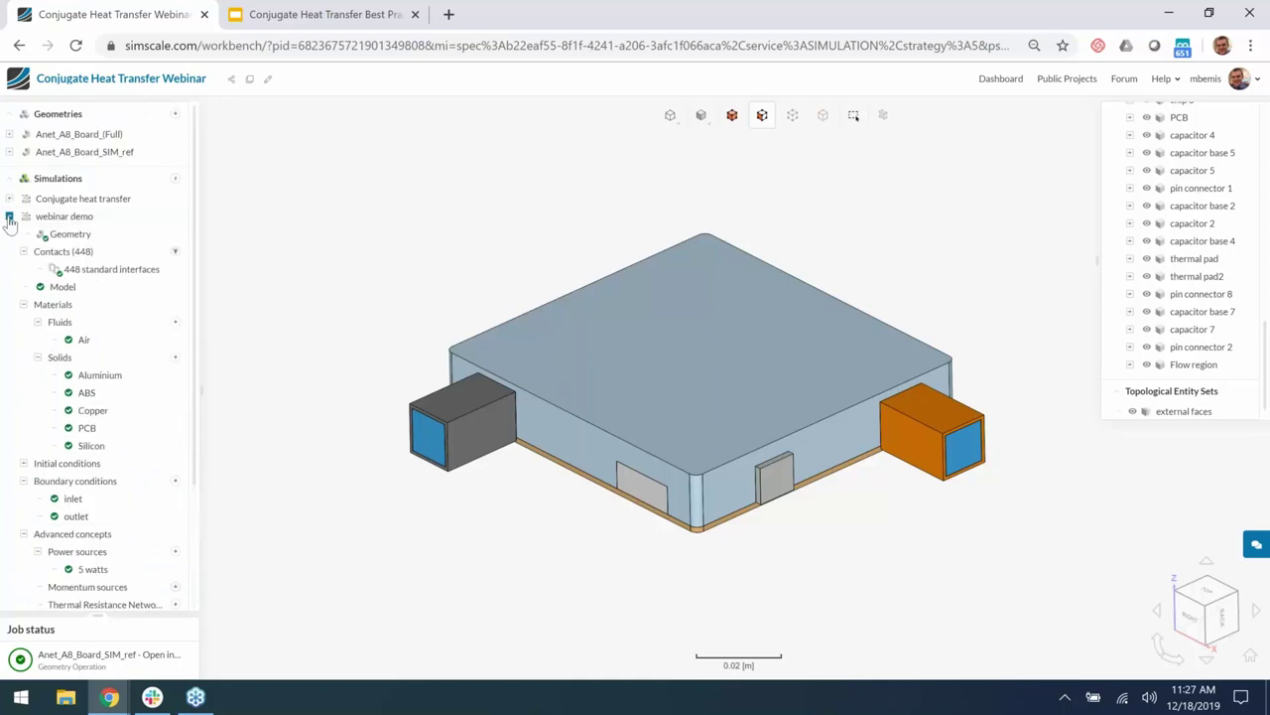
left_click(10, 217)
left_click(87, 202)
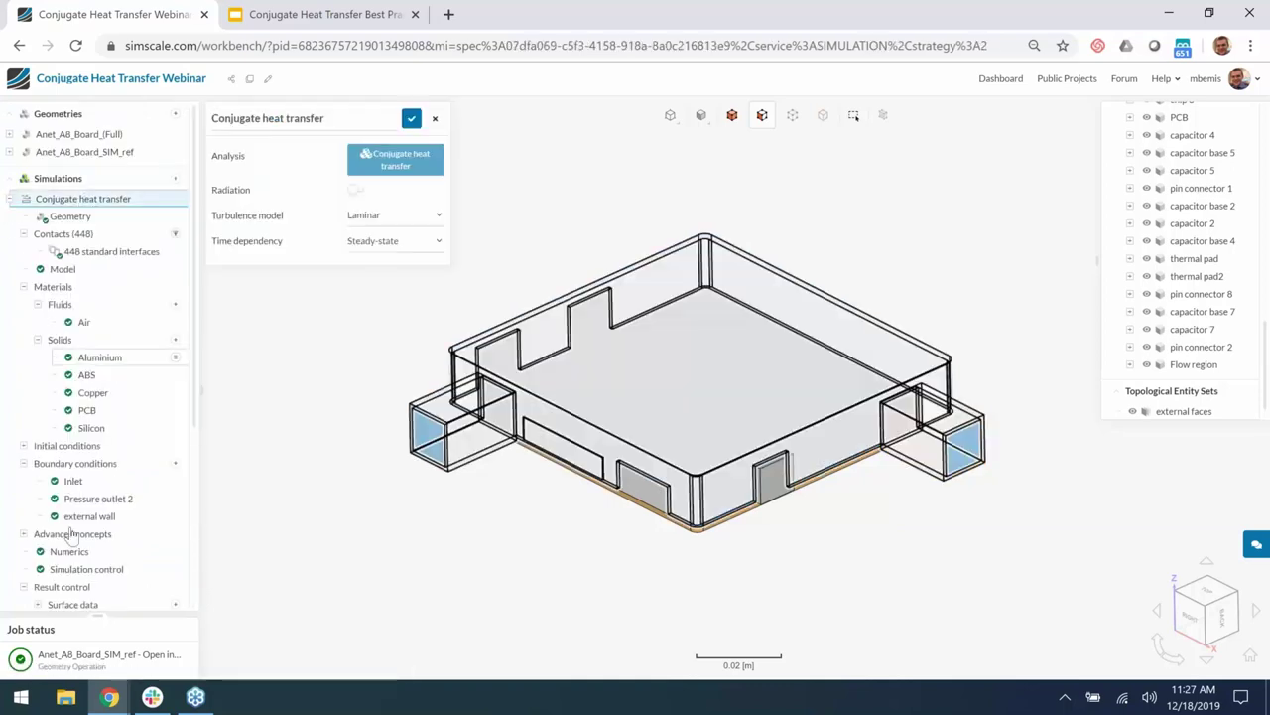
scroll(80, 526, "down", 3)
left_click(97, 568)
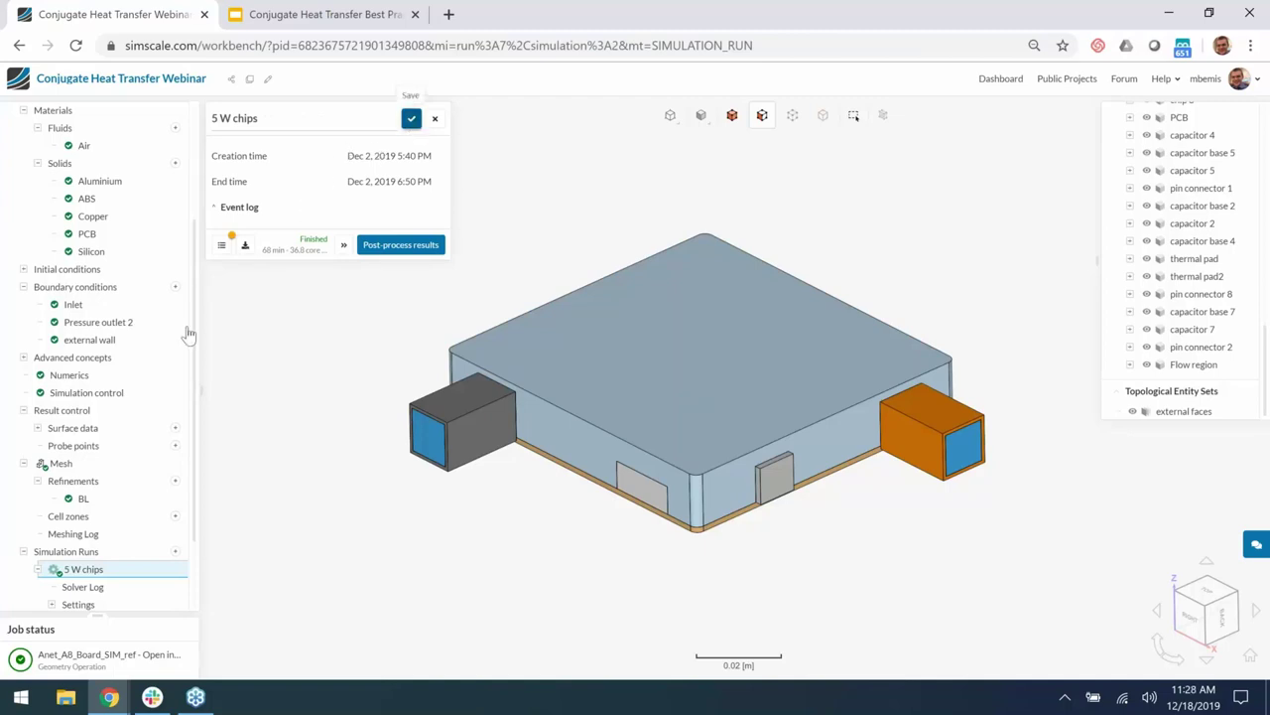
scroll(121, 437, "down", 1)
View the 5 W chips convergence plot, then expand the result controls default run's area averages
left_click(123, 522)
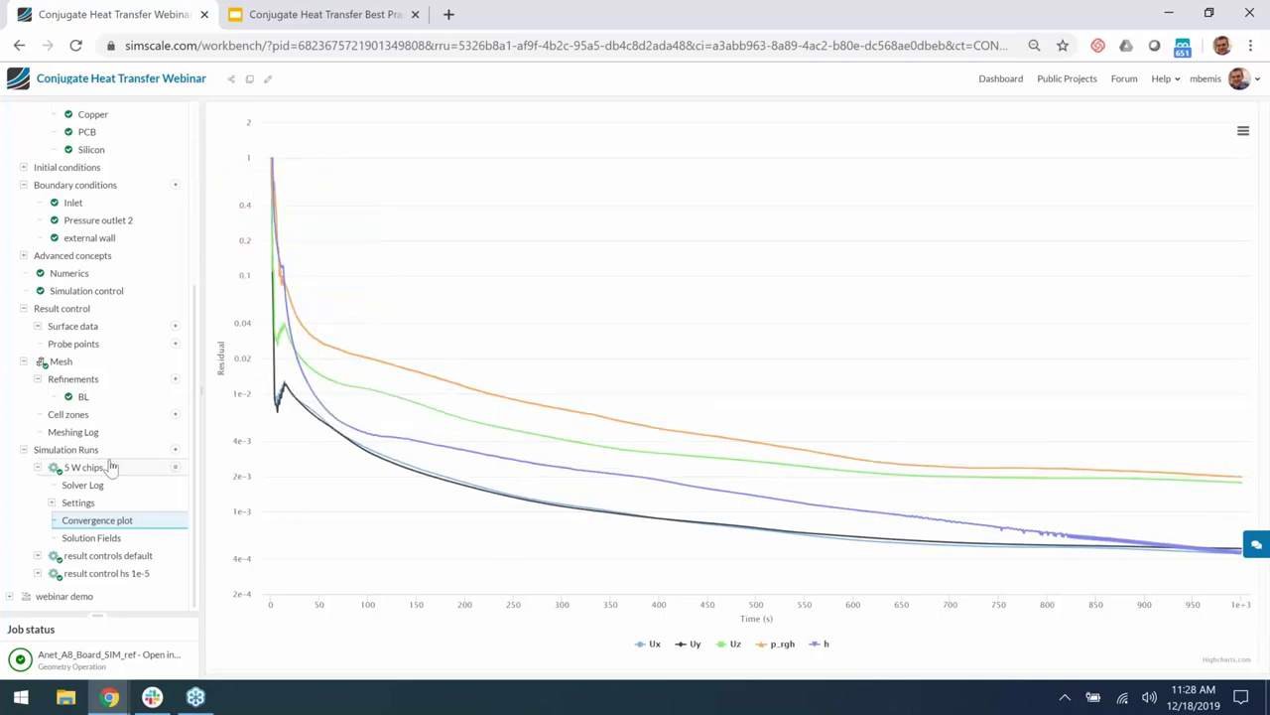
left_click(144, 556)
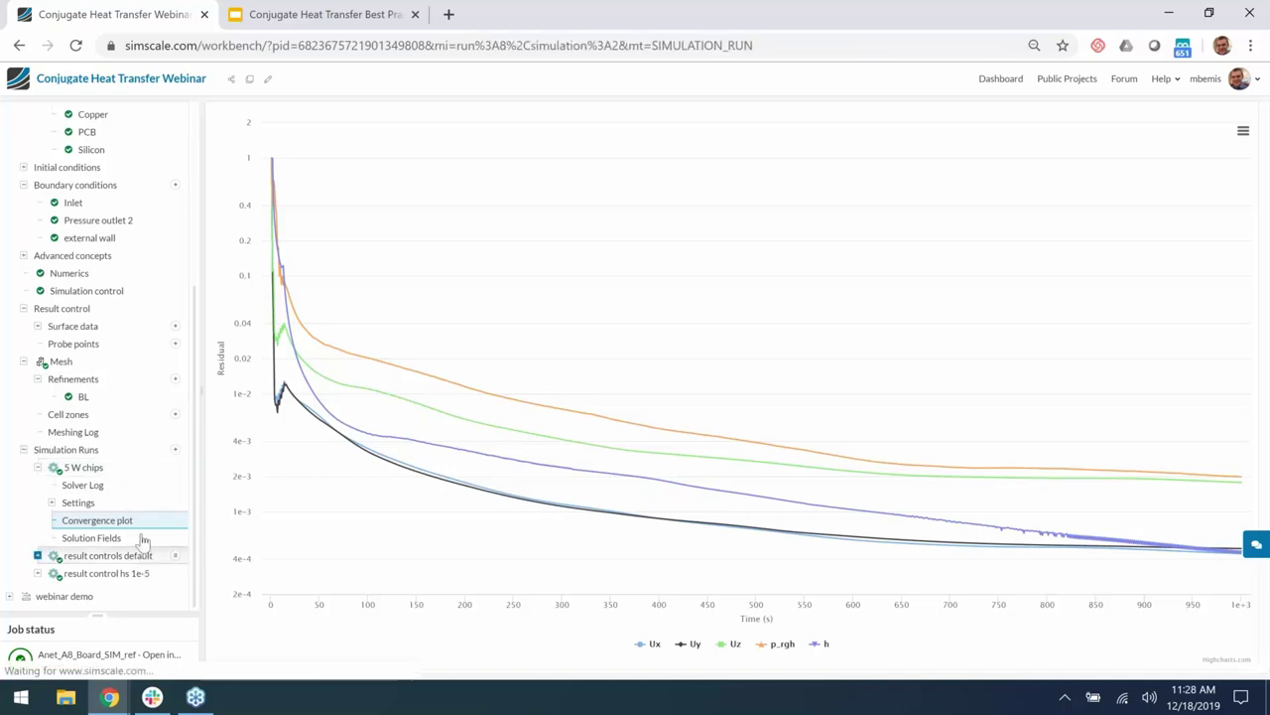
left_click(133, 551)
scroll(134, 545, "down", 1)
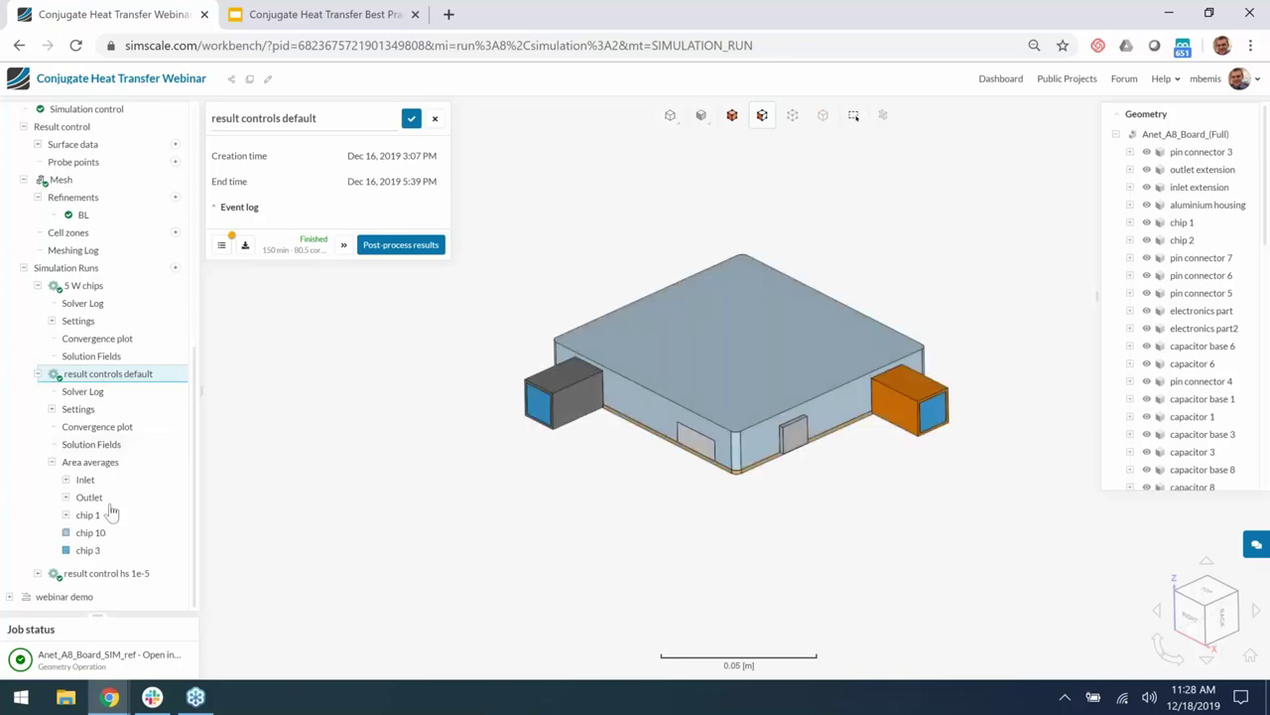
Plot the Outlet area-average temperature (T) over time
left_click(111, 504)
scroll(124, 541, "down", 1)
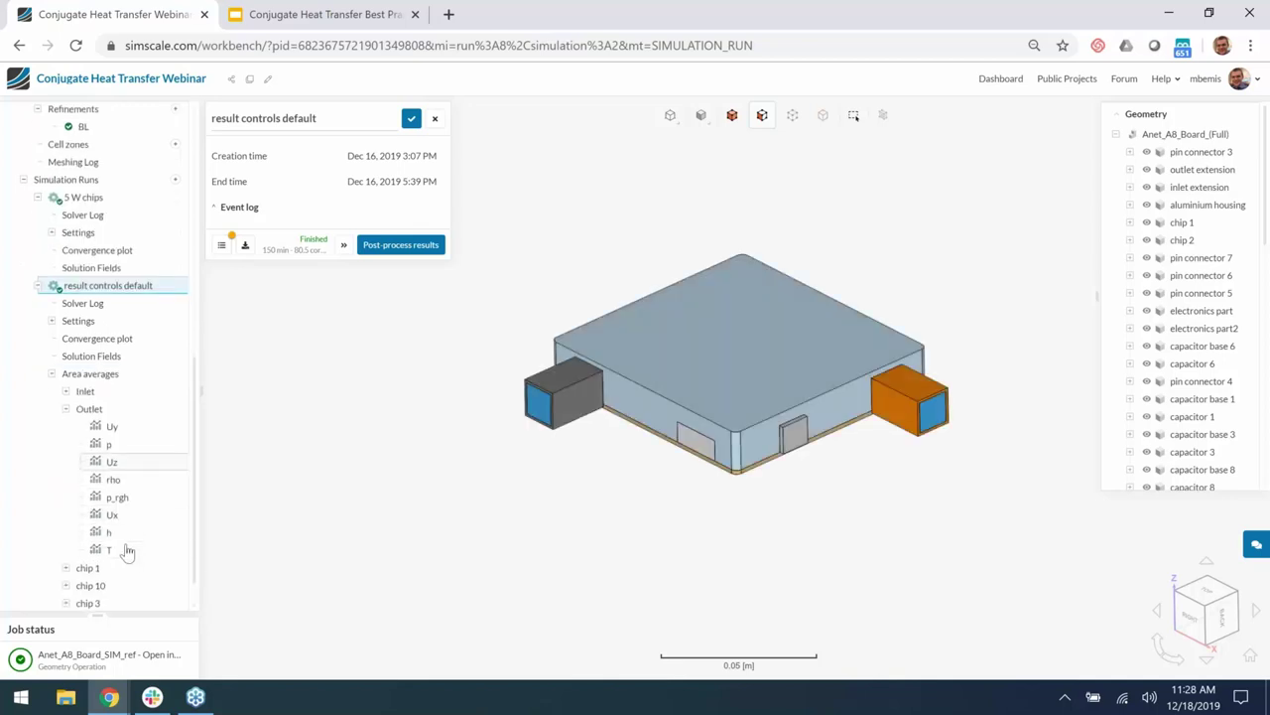
left_click(117, 549)
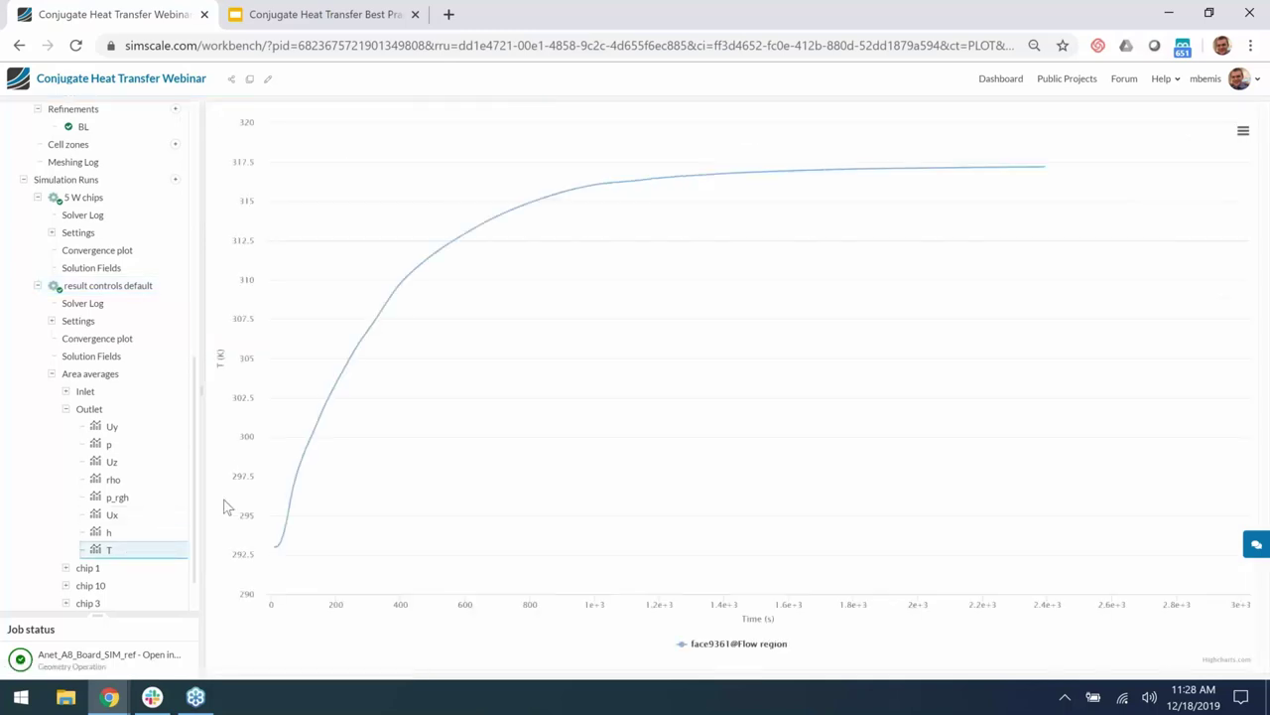
mouse_move(266, 542)
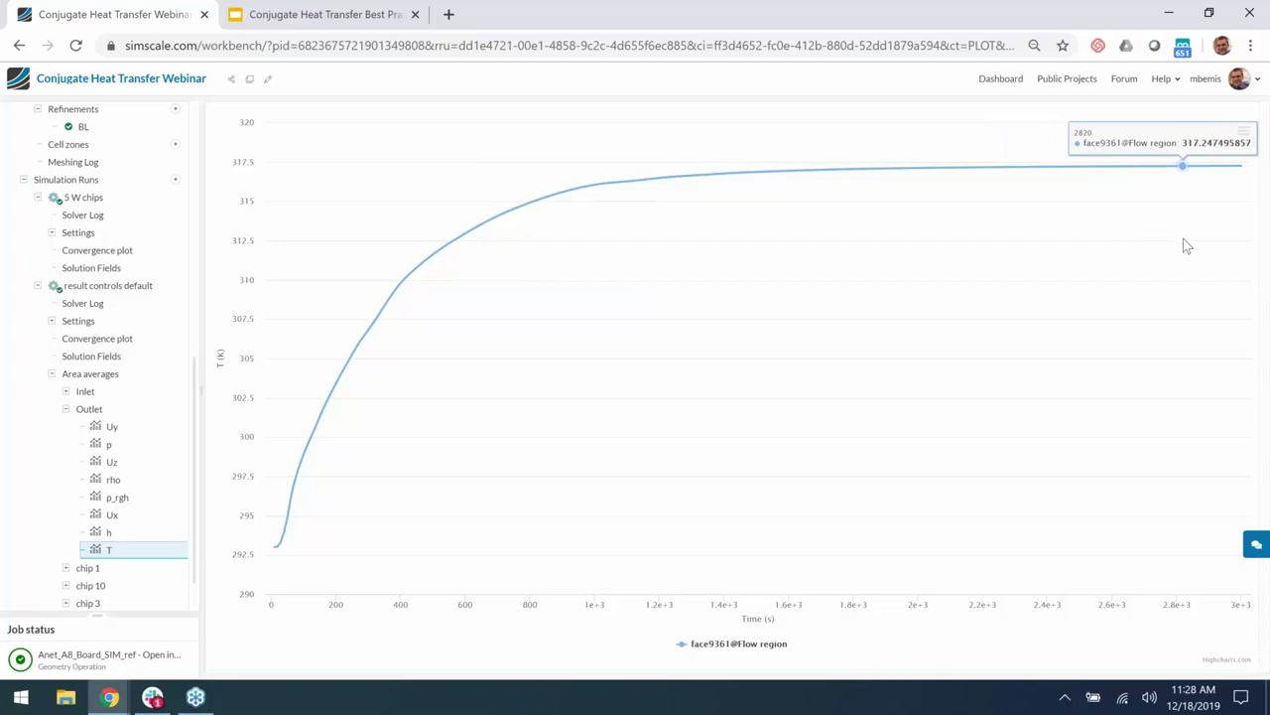
Plot chip 1's temperature history, then open the 5 W chips solution fields
left_click(66, 409)
left_click(116, 517)
scroll(121, 513, "down", 1)
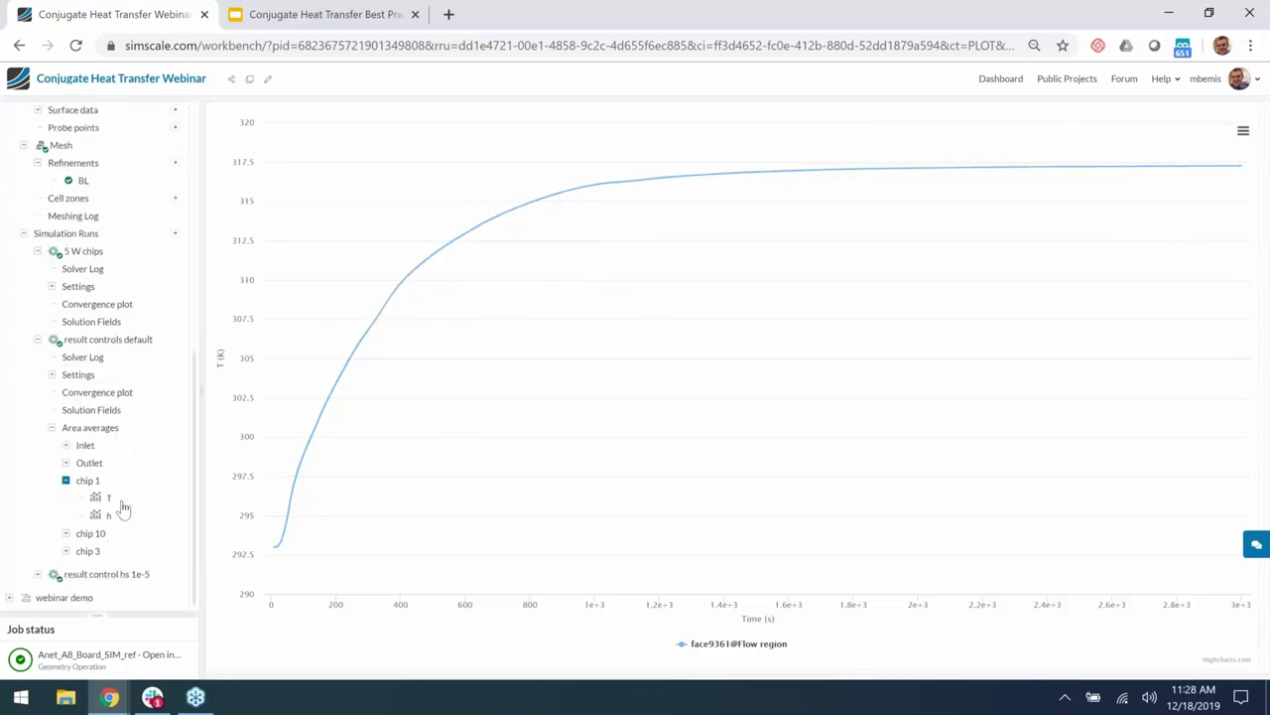
left_click(124, 505)
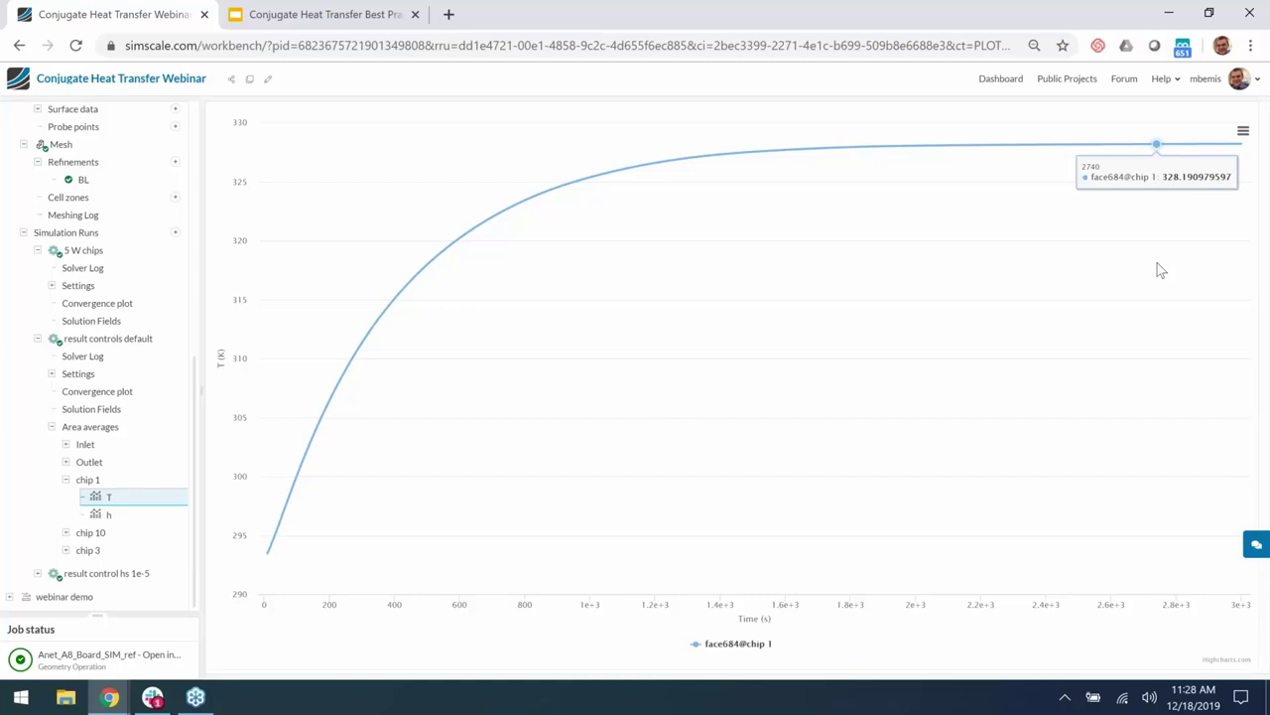
left_click(149, 322)
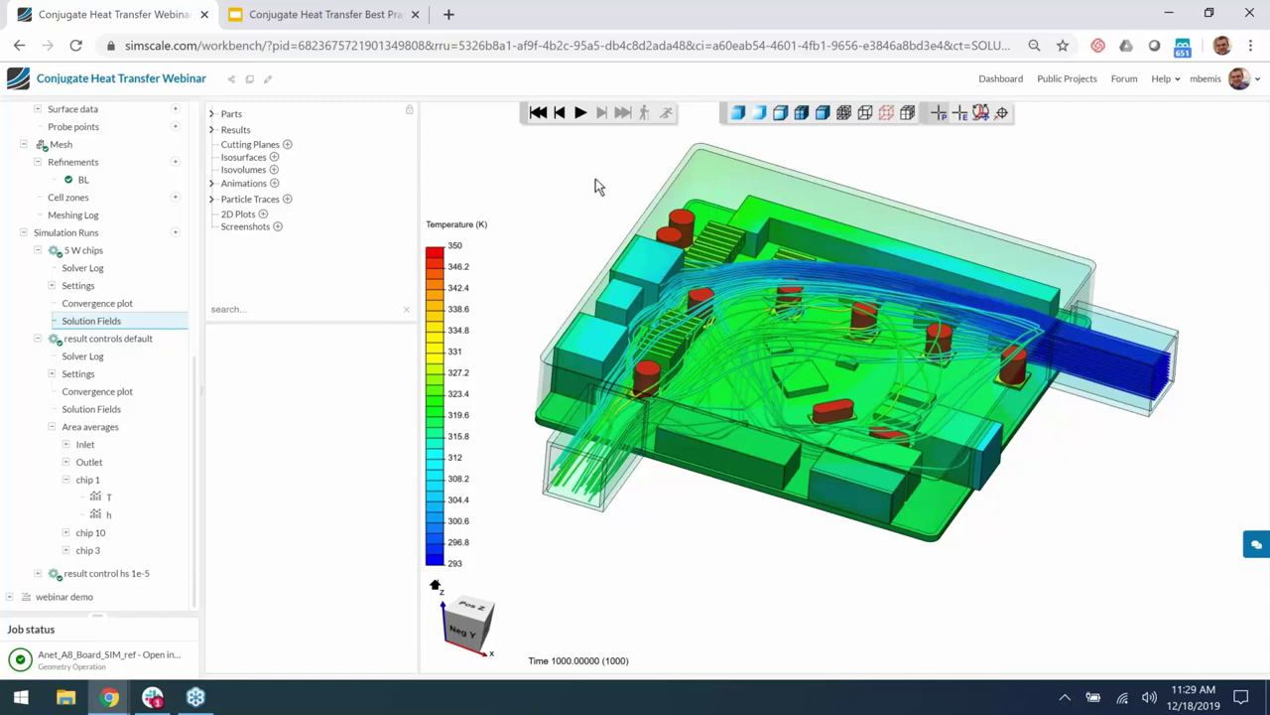
Orbit the temperature particle traces to several angles, including a top-down view, then return to the Google Slides 'Live Demonstration' slide
mouse_move(586, 248)
left_mouse_down()
mouse_move(590, 232)
mouse_move(571, 253)
left_mouse_up()
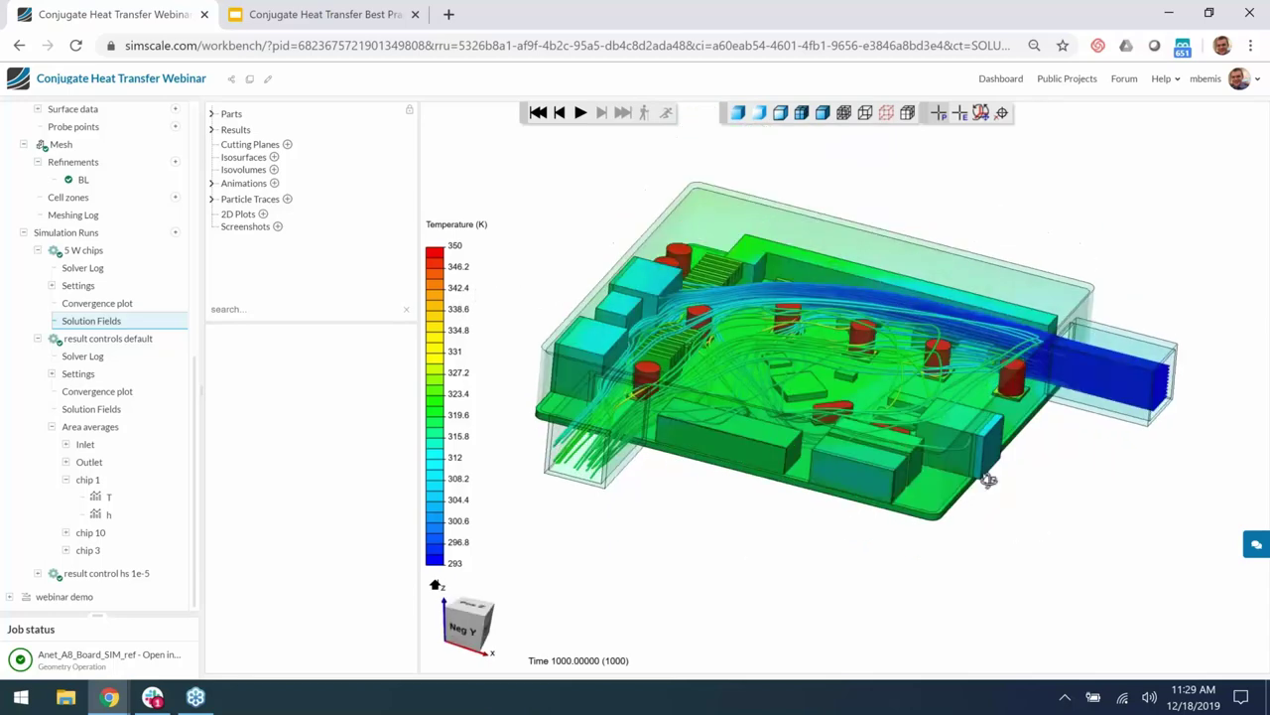
left_click_drag(989, 479, 950, 493)
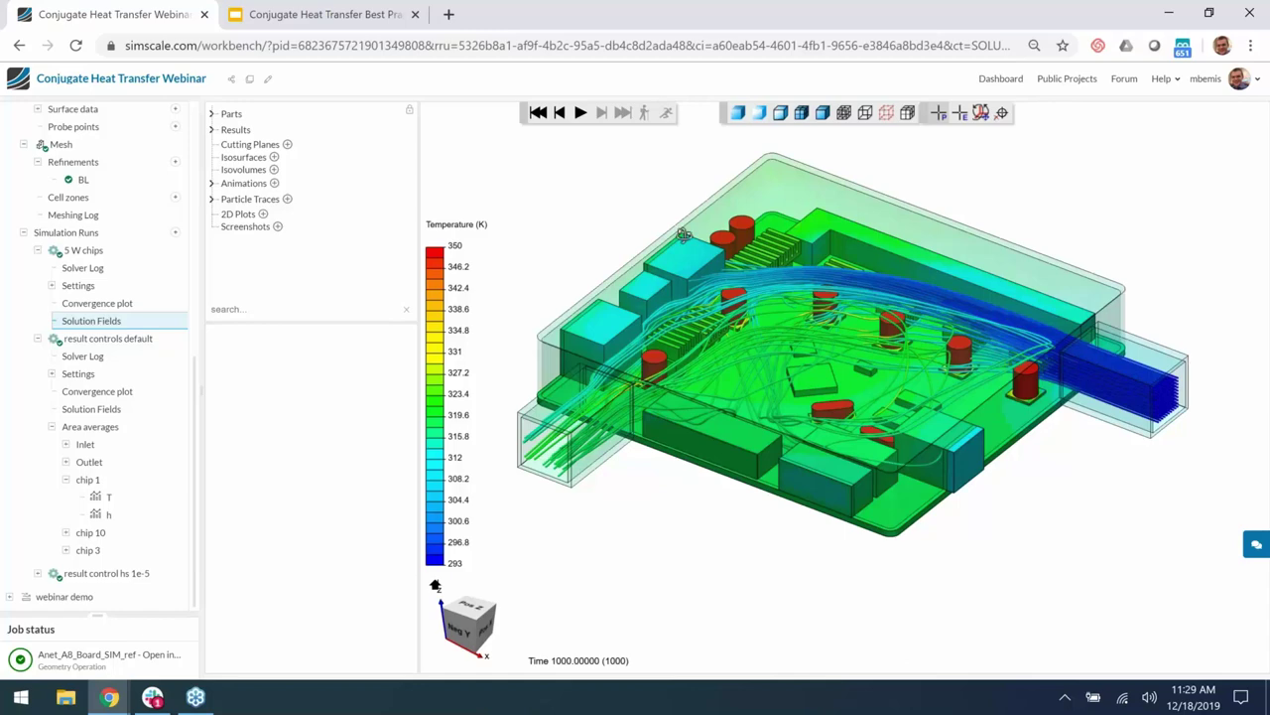
mouse_move(683, 234)
left_mouse_down()
mouse_move(685, 276)
mouse_move(690, 226)
left_mouse_up()
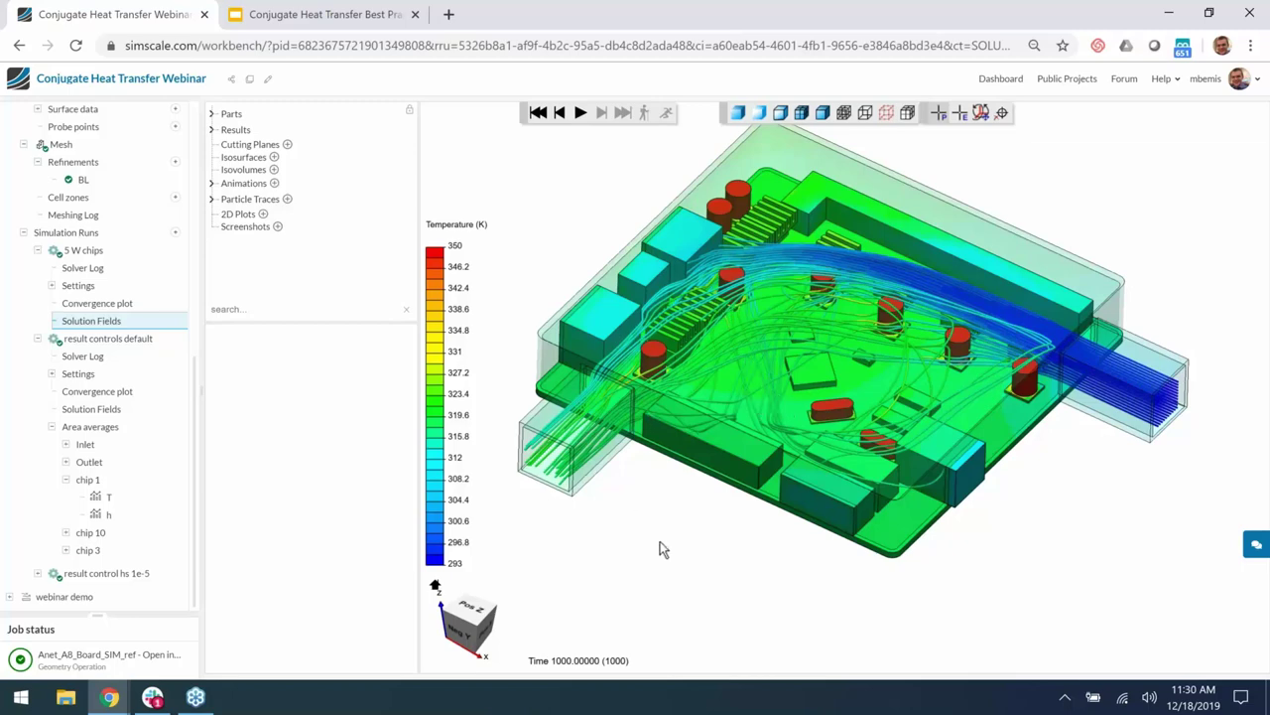
left_click_drag(677, 523, 672, 503)
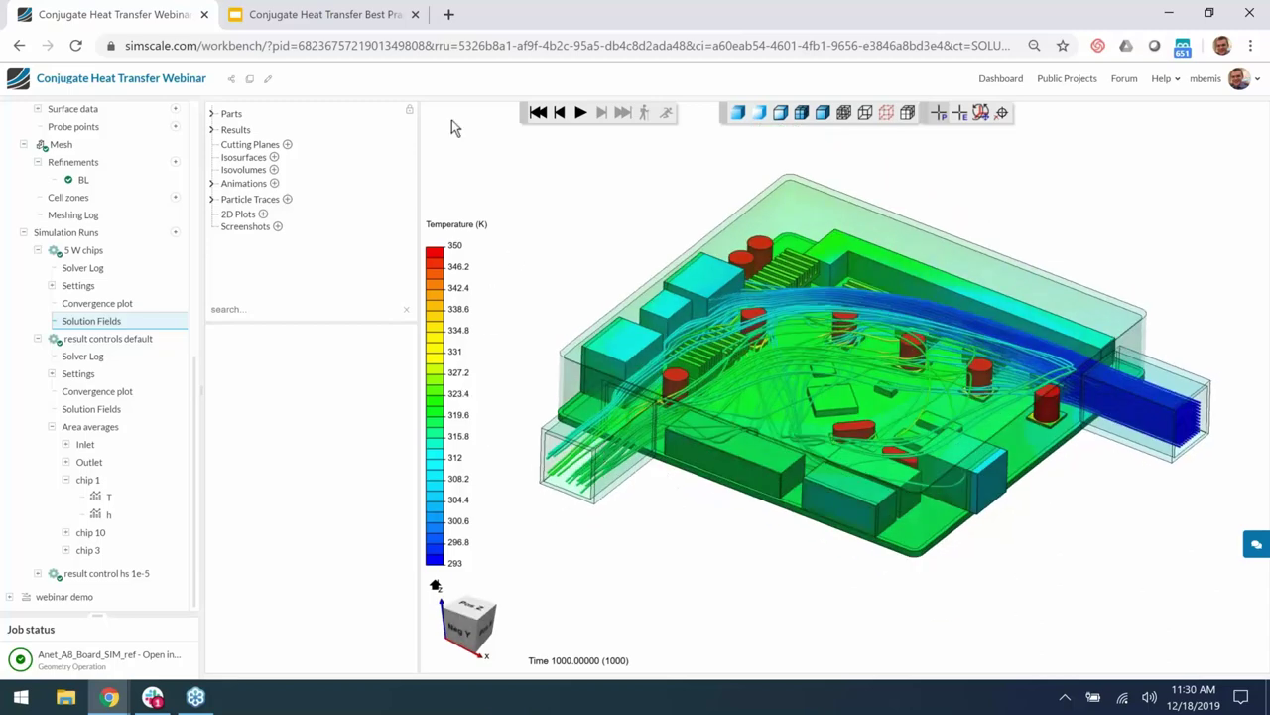
left_click(285, 12)
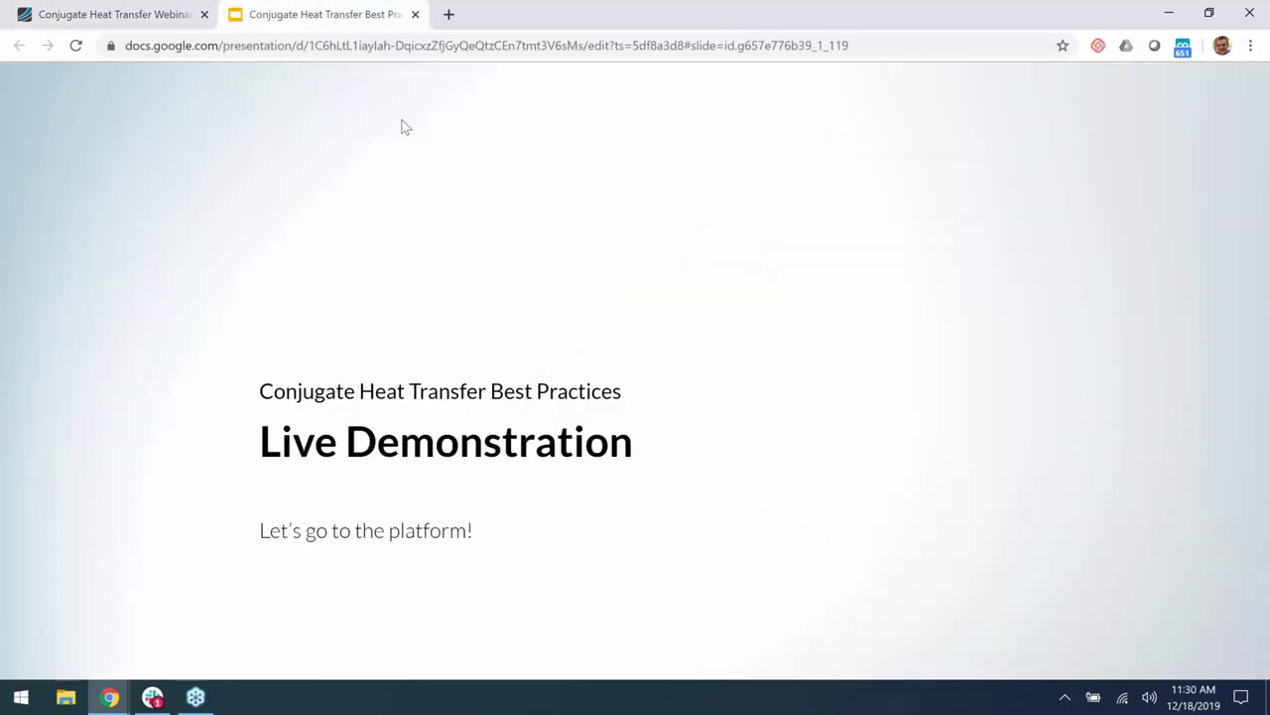
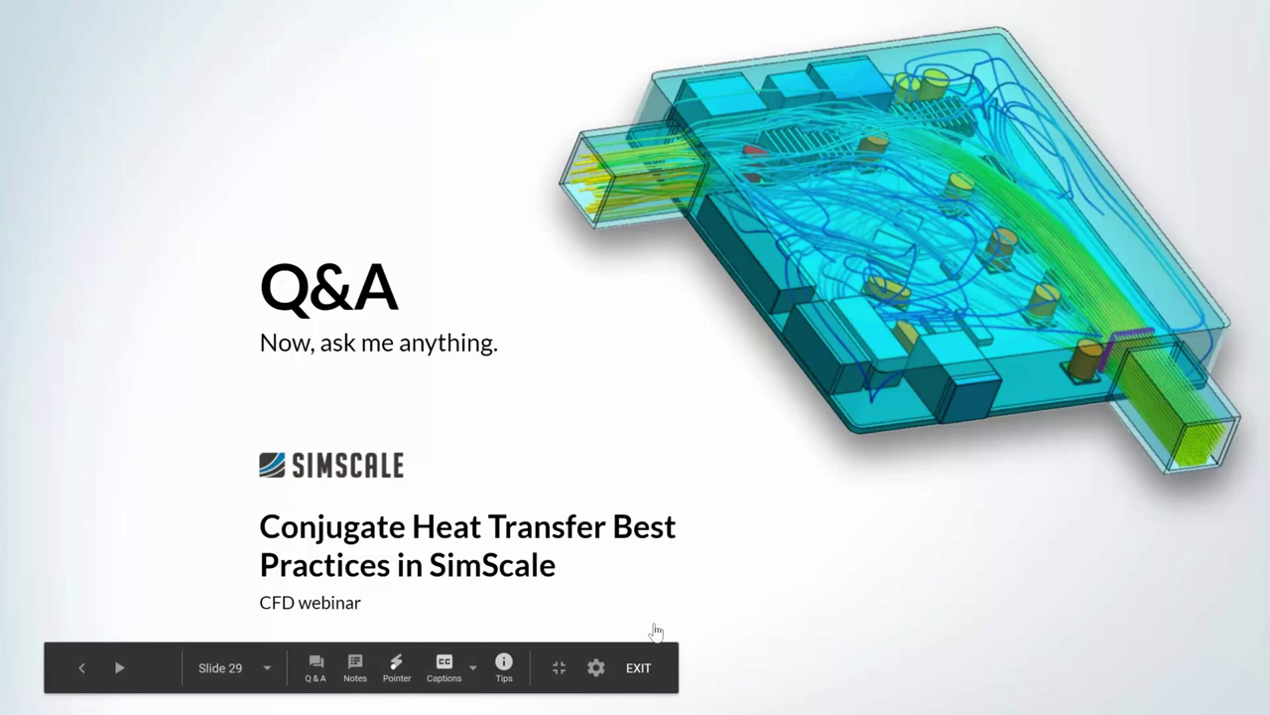
Exit the full-screen slideshow so the Q&A slide shows in the normal browser tab
key("Escape")
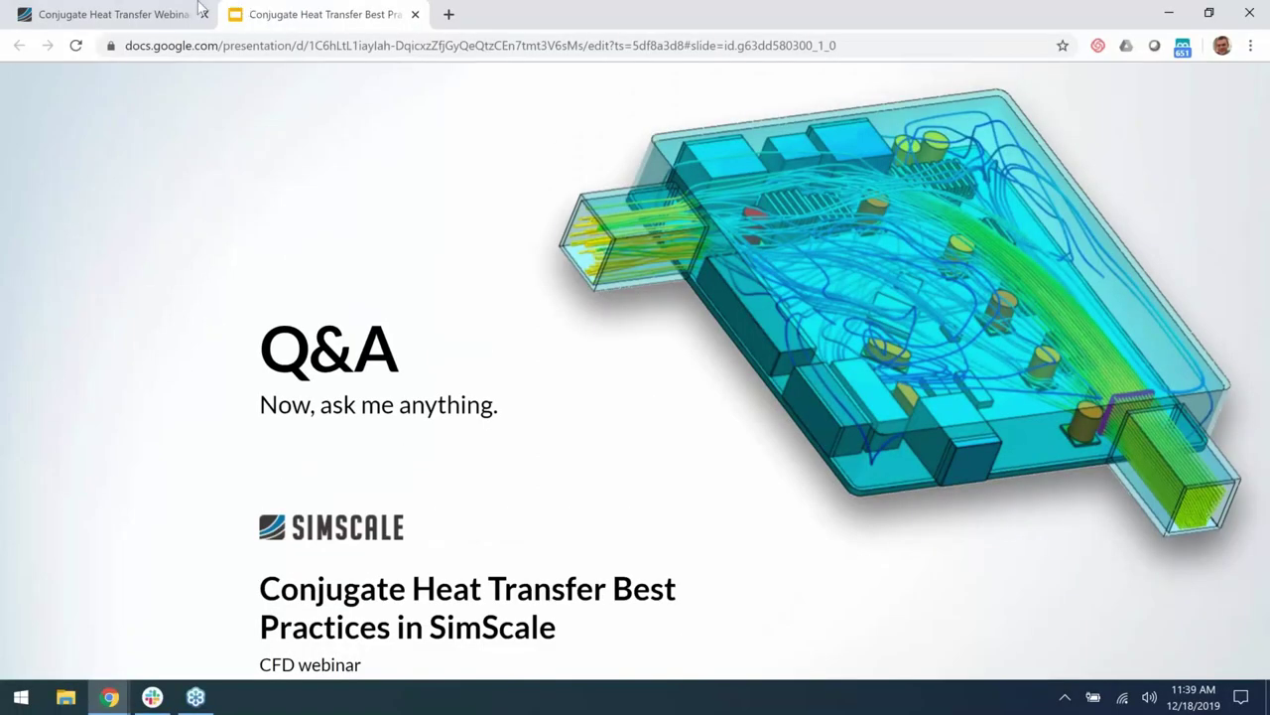
Back in SimScale, display the Anet_A8_Board_(Full) enclosure geometry and centre it in the viewer
left_click(189, 12)
scroll(89, 283, "up", 5)
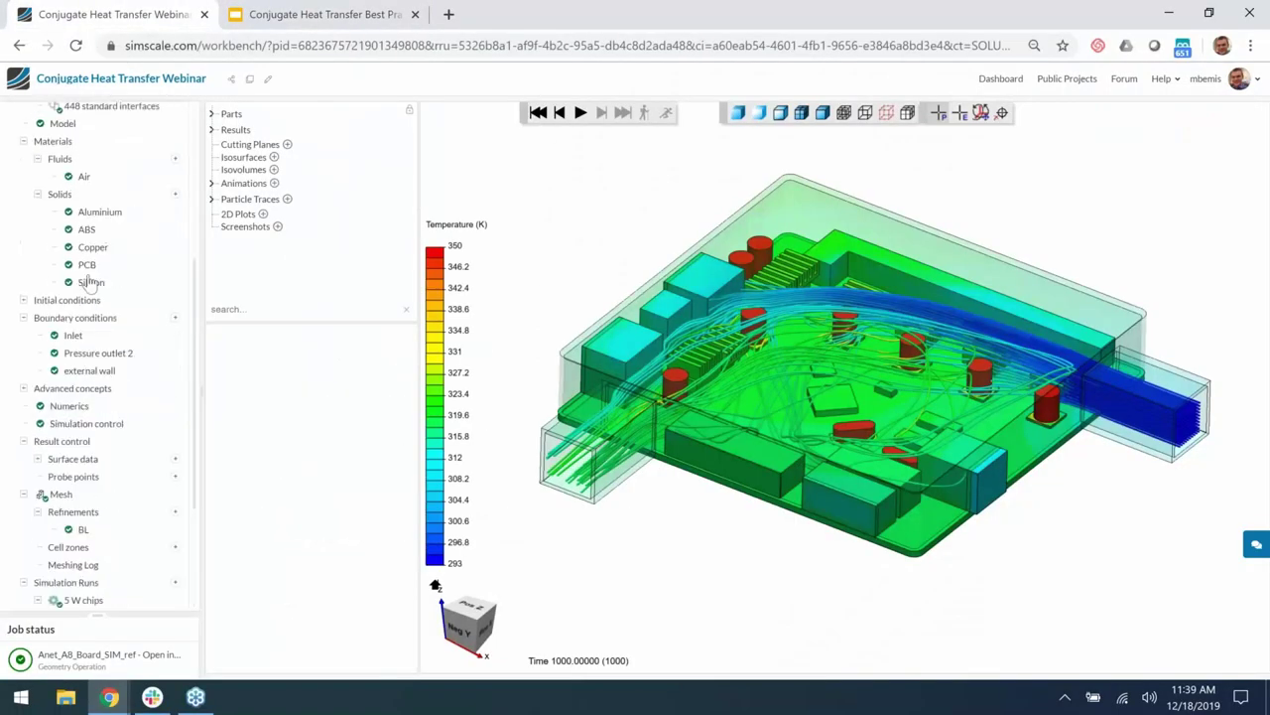
scroll(89, 283, "up", 3)
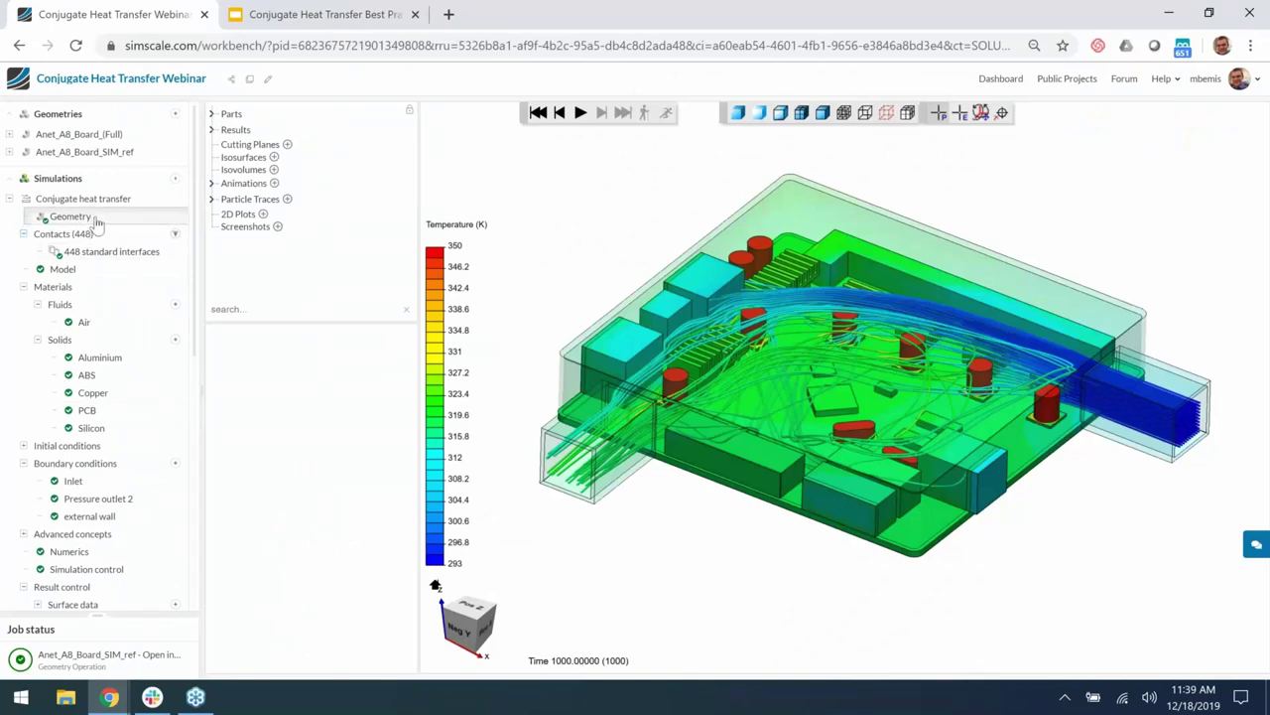
left_click(97, 220)
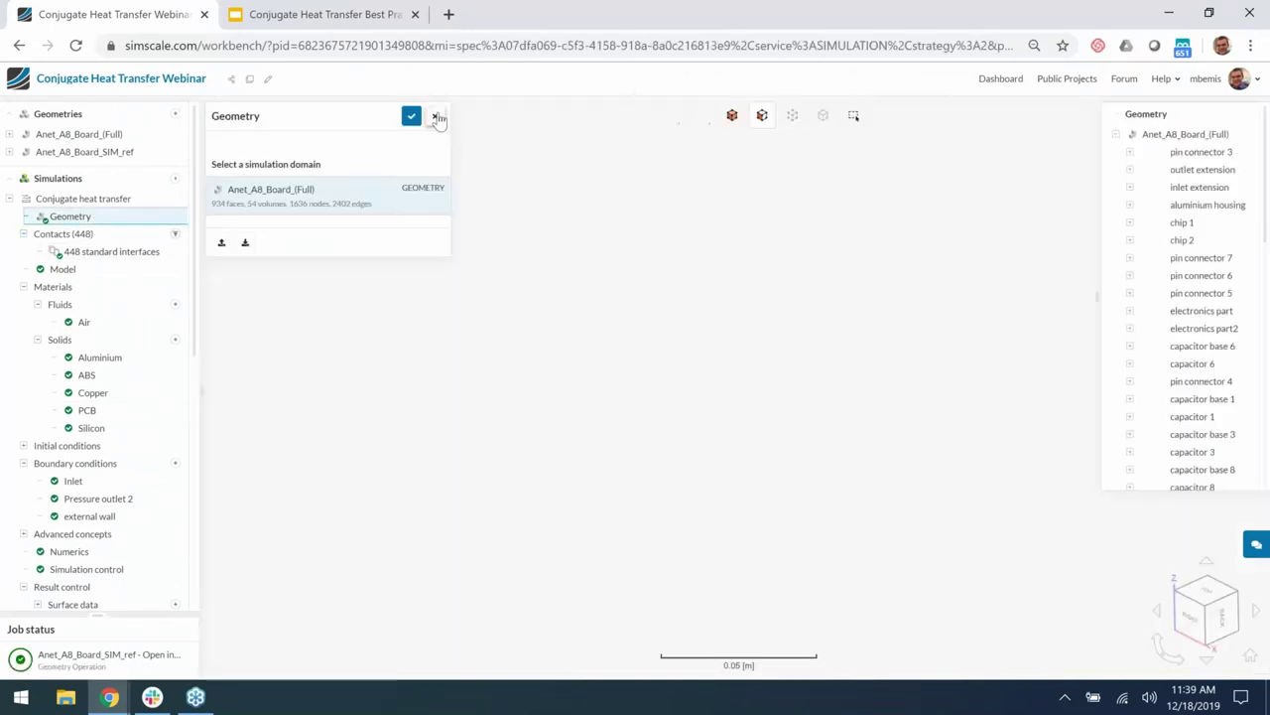
left_click(436, 117)
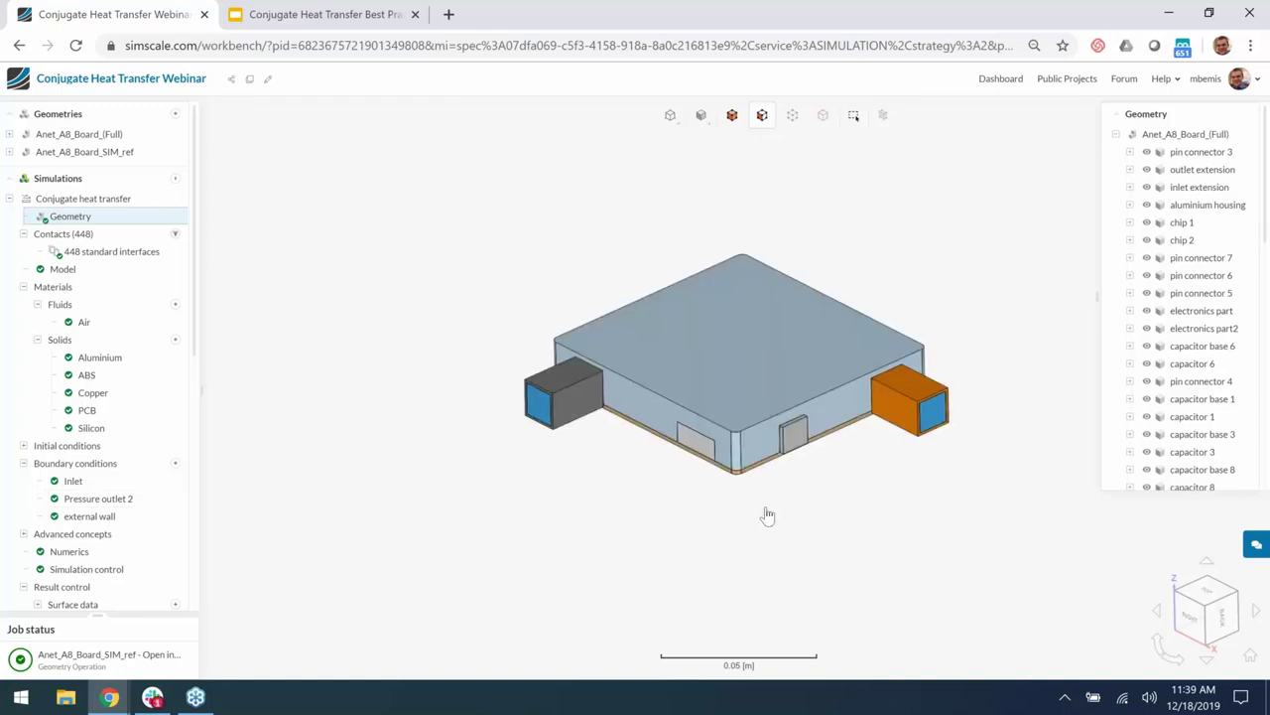
right_click_drag(717, 505, 692, 513)
scroll(694, 501, "up", 2)
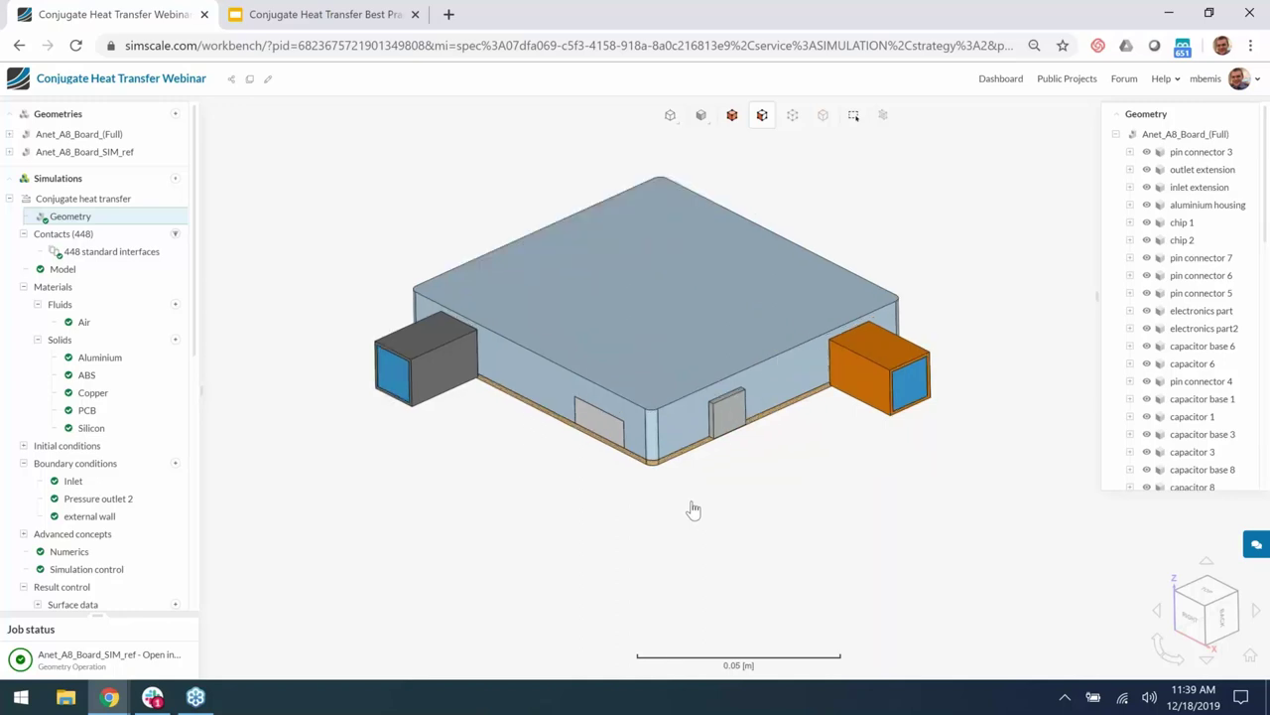
left_click_drag(701, 518, 698, 501)
right_click_drag(699, 502, 701, 533)
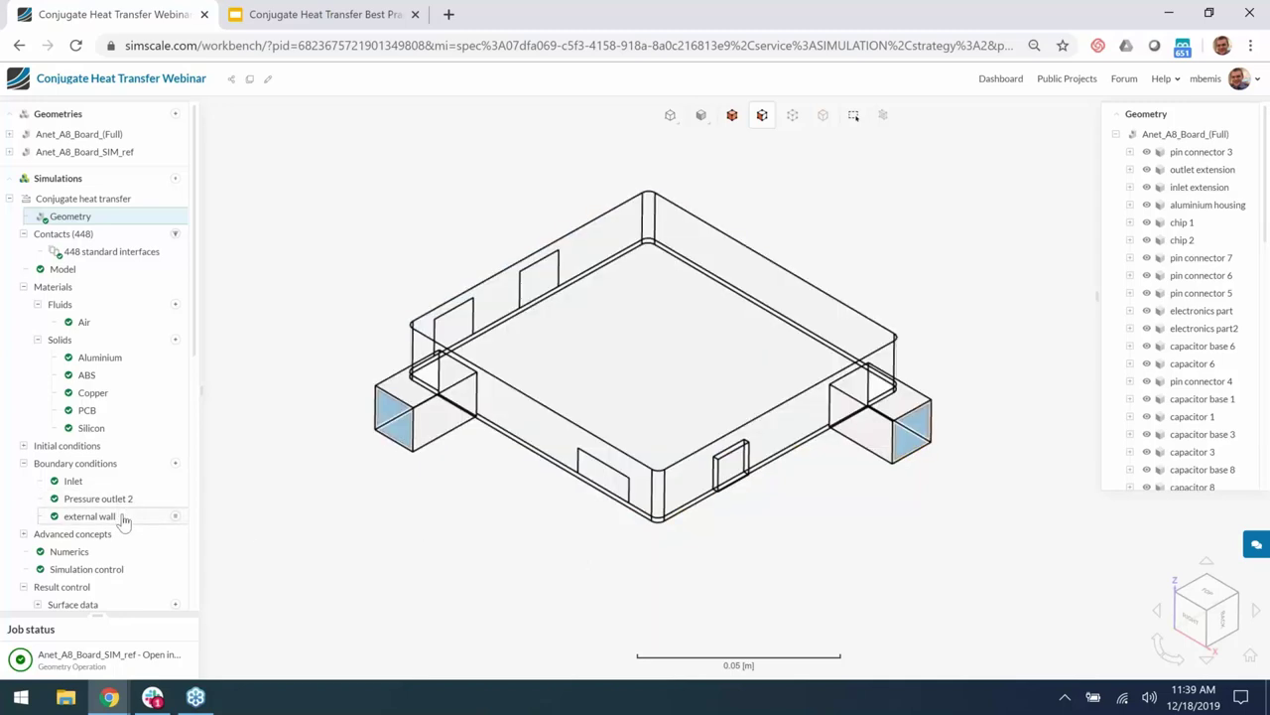
left_click(196, 518)
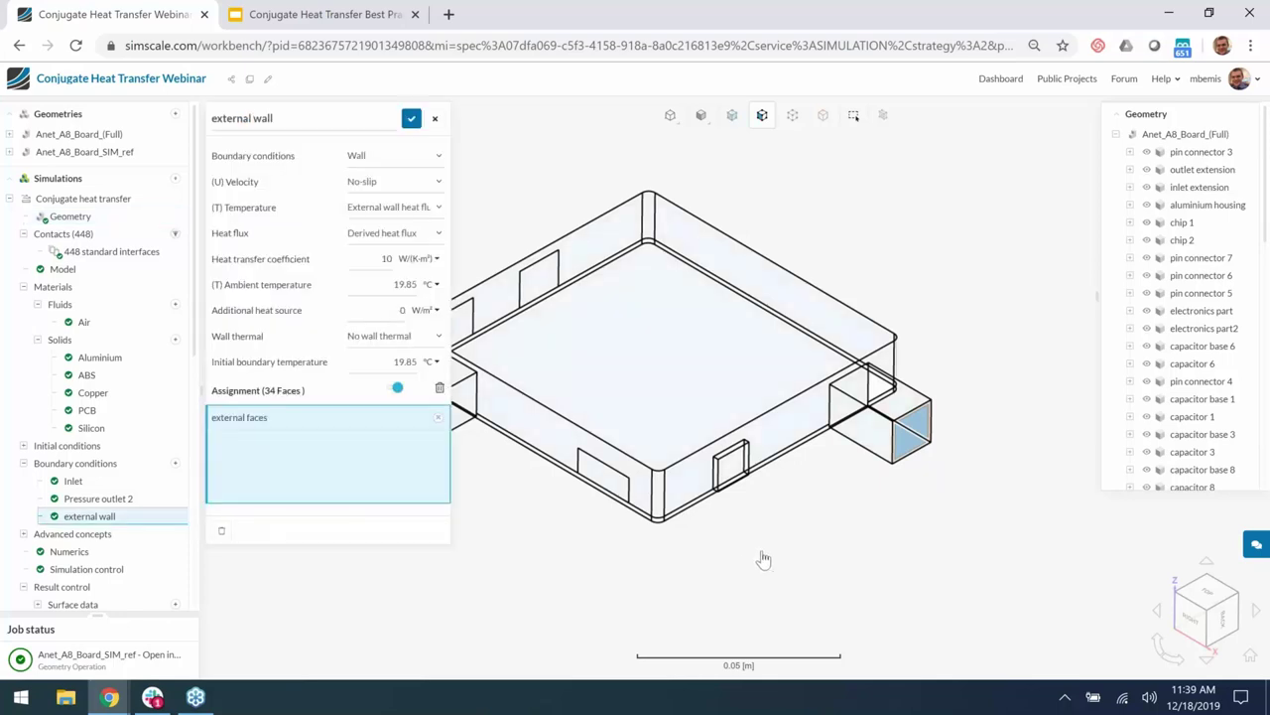
left_click_drag(678, 547, 567, 604)
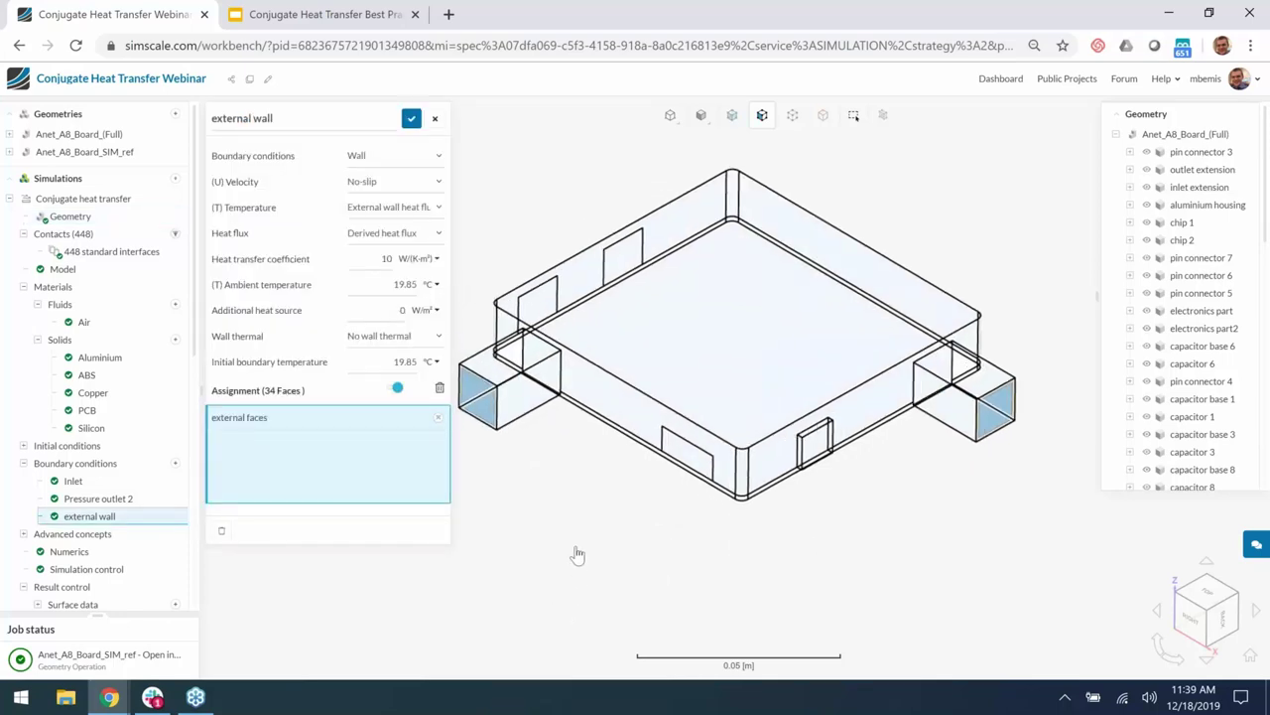
left_click_drag(575, 553, 567, 545)
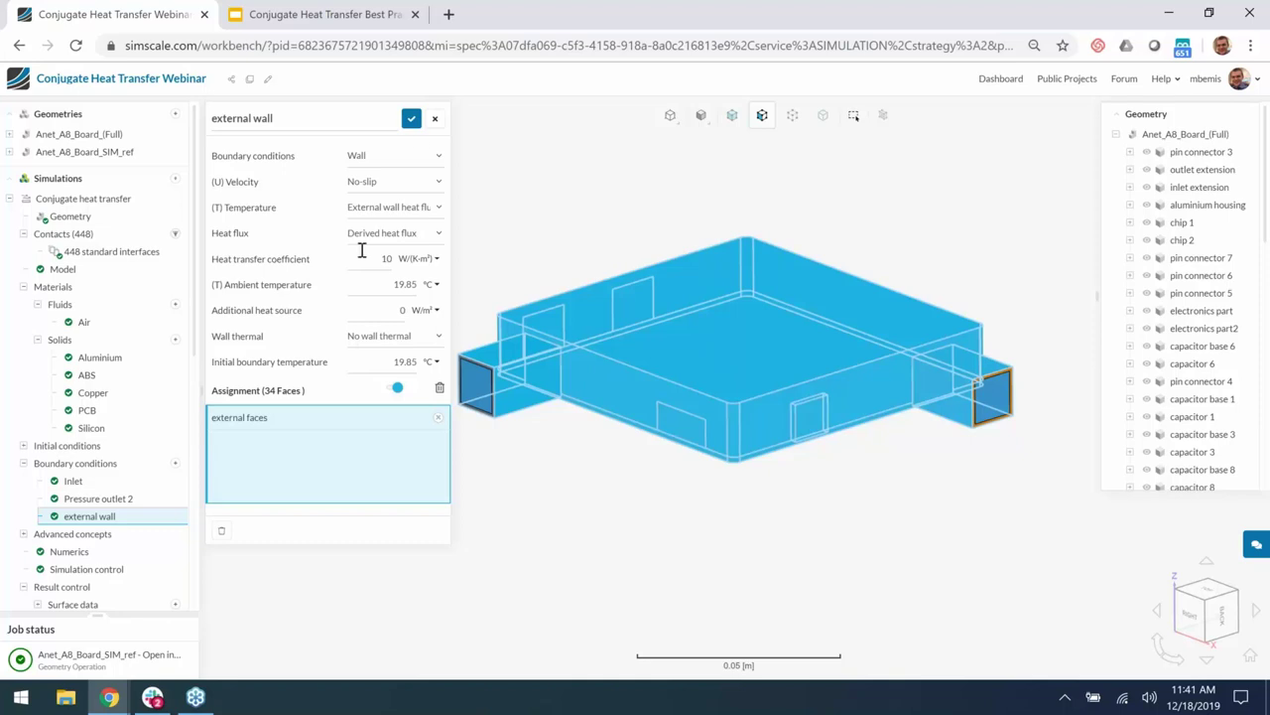
left_click(434, 119)
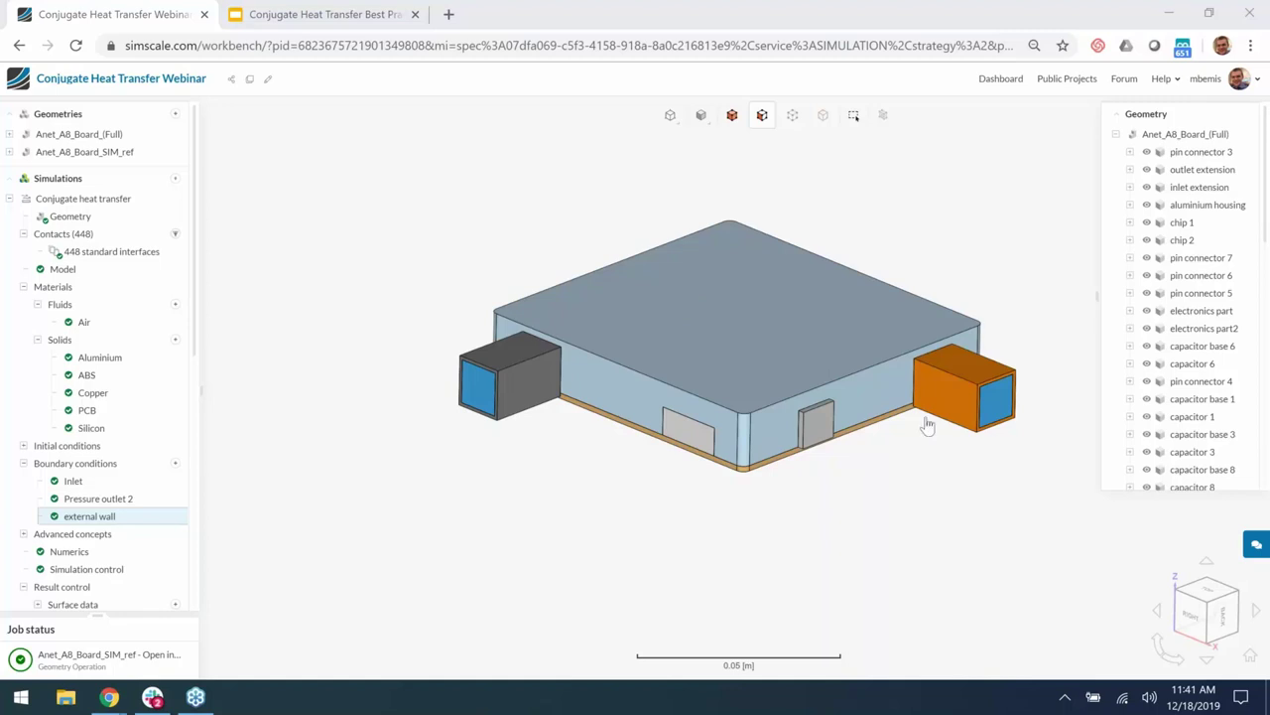
Collapse the 5 W chips and result controls default runs and show Mesh 1's settings
scroll(148, 539, "down", 4)
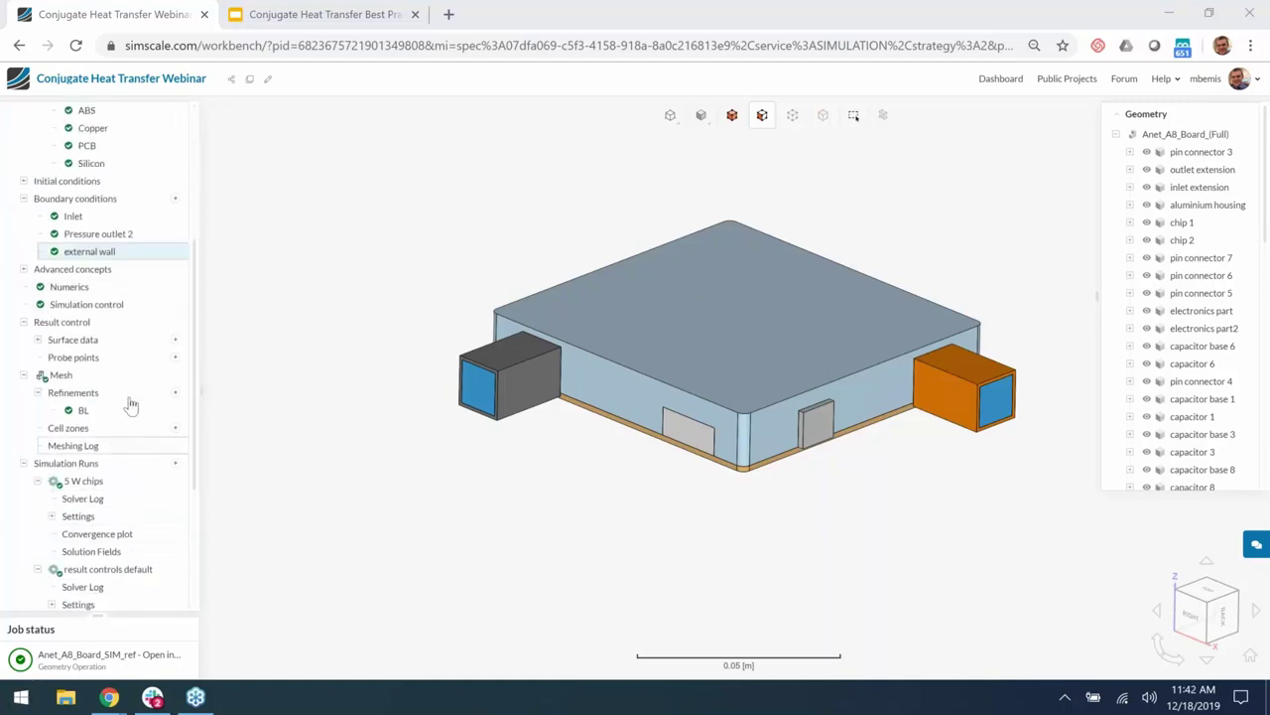
left_click(37, 480)
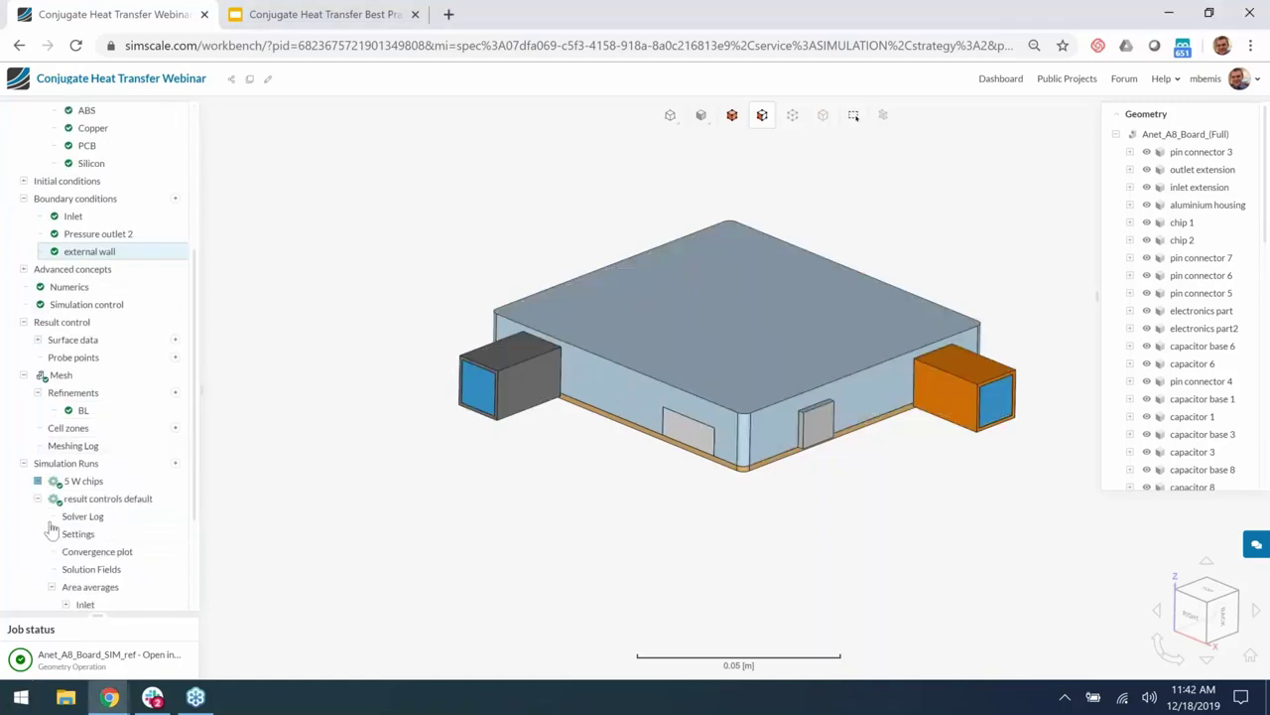
left_click(38, 498)
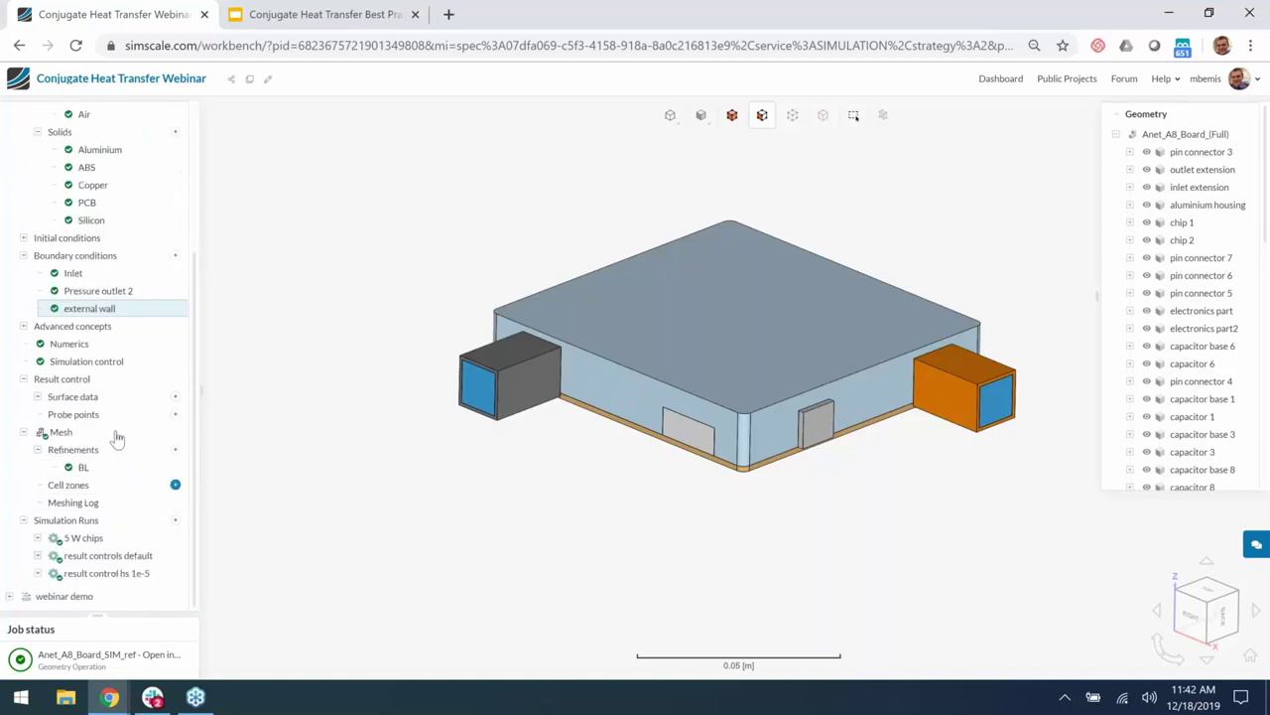
left_click(105, 435)
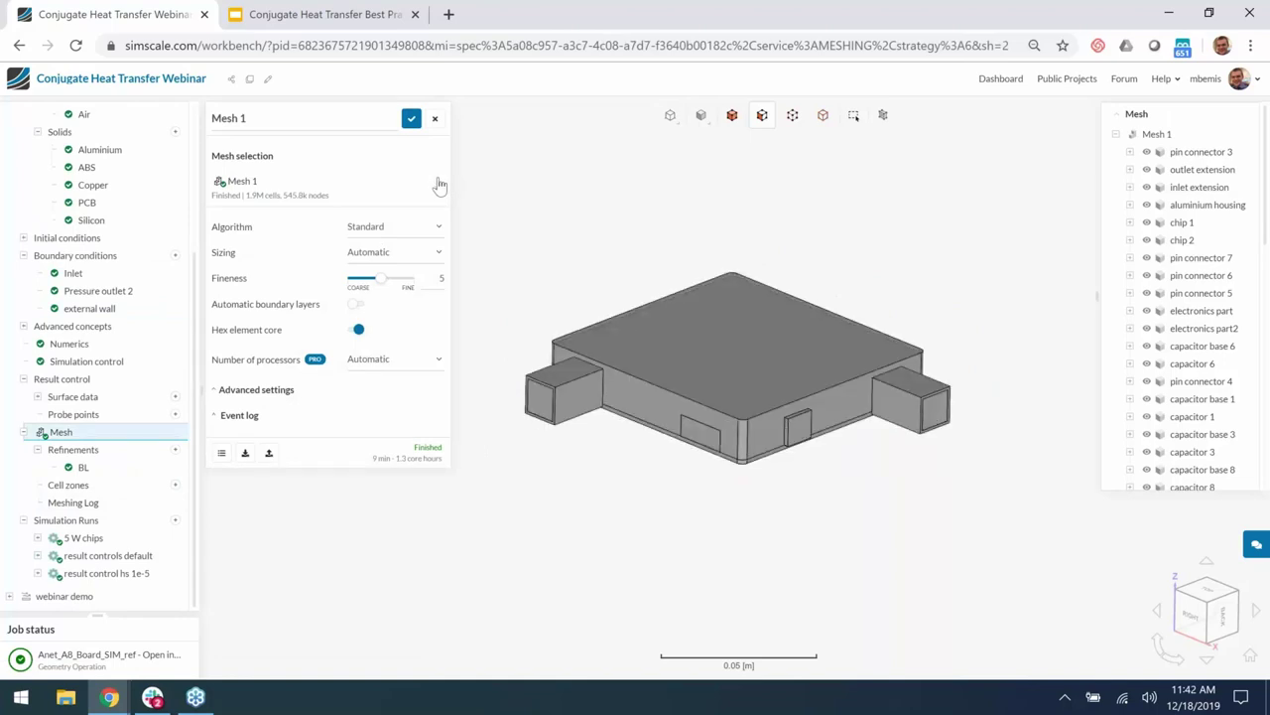
left_click(438, 185)
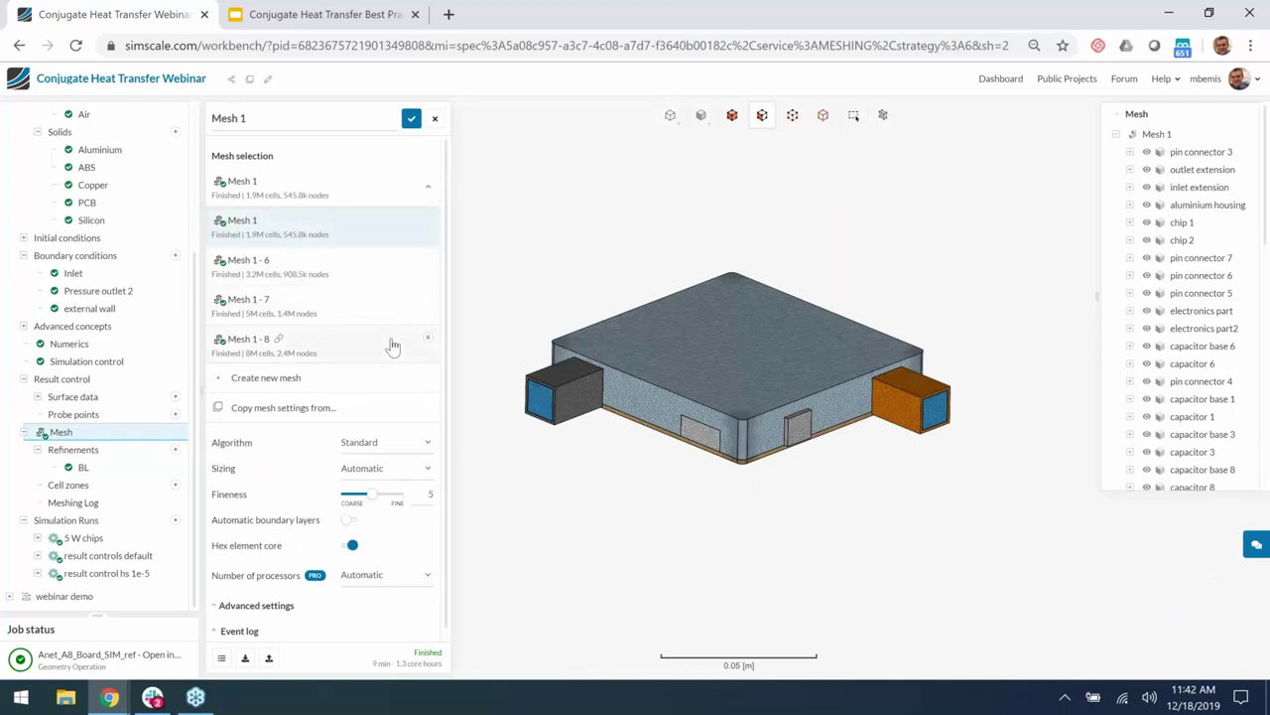
left_click(349, 226)
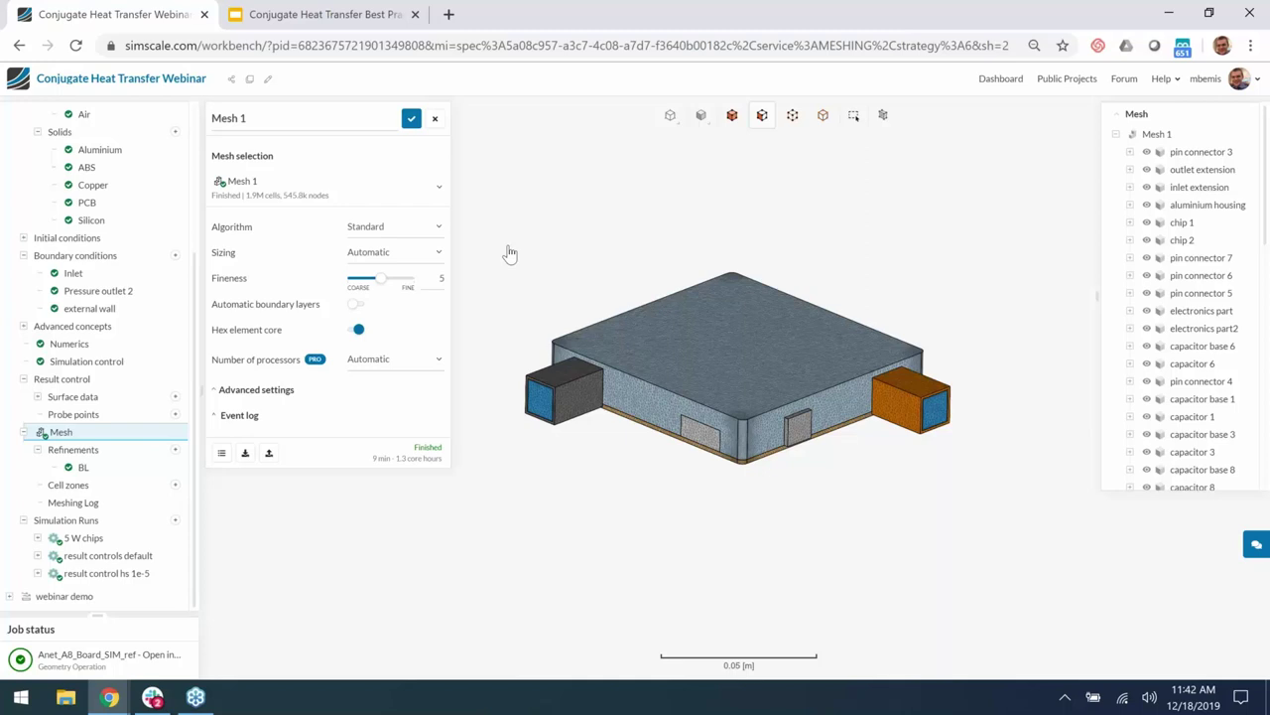
left_click(283, 392)
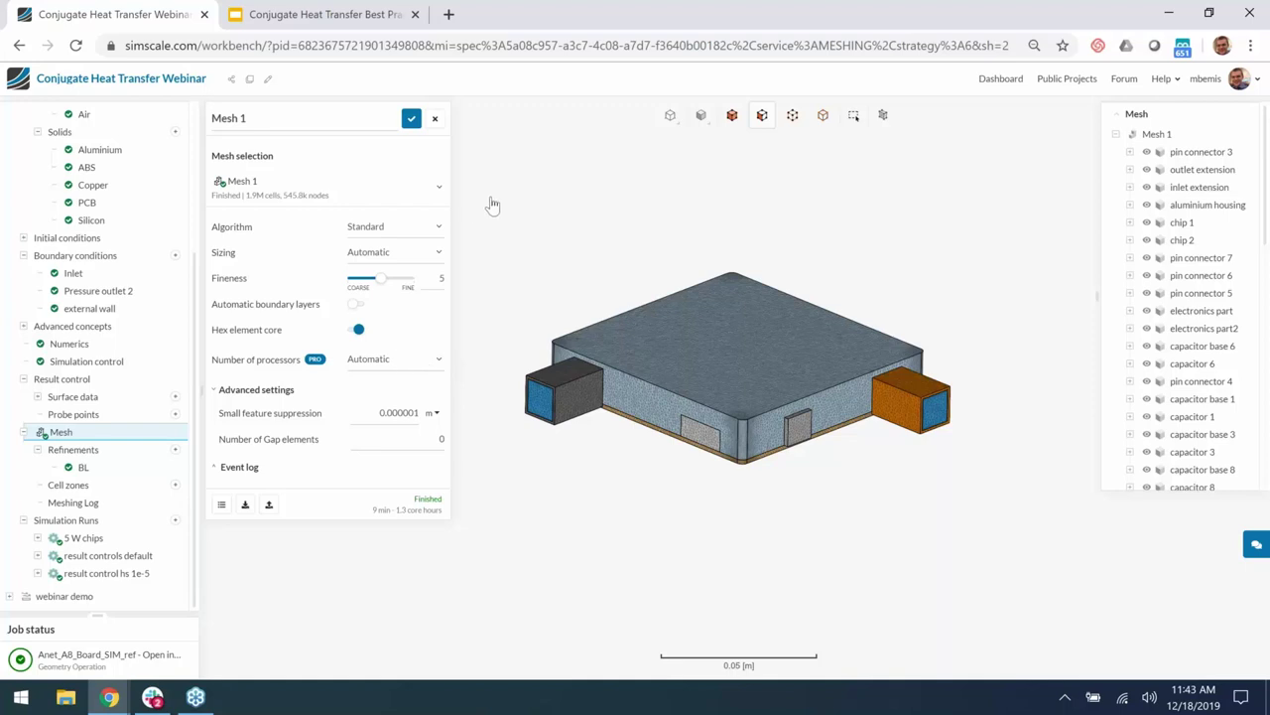
left_click(129, 468)
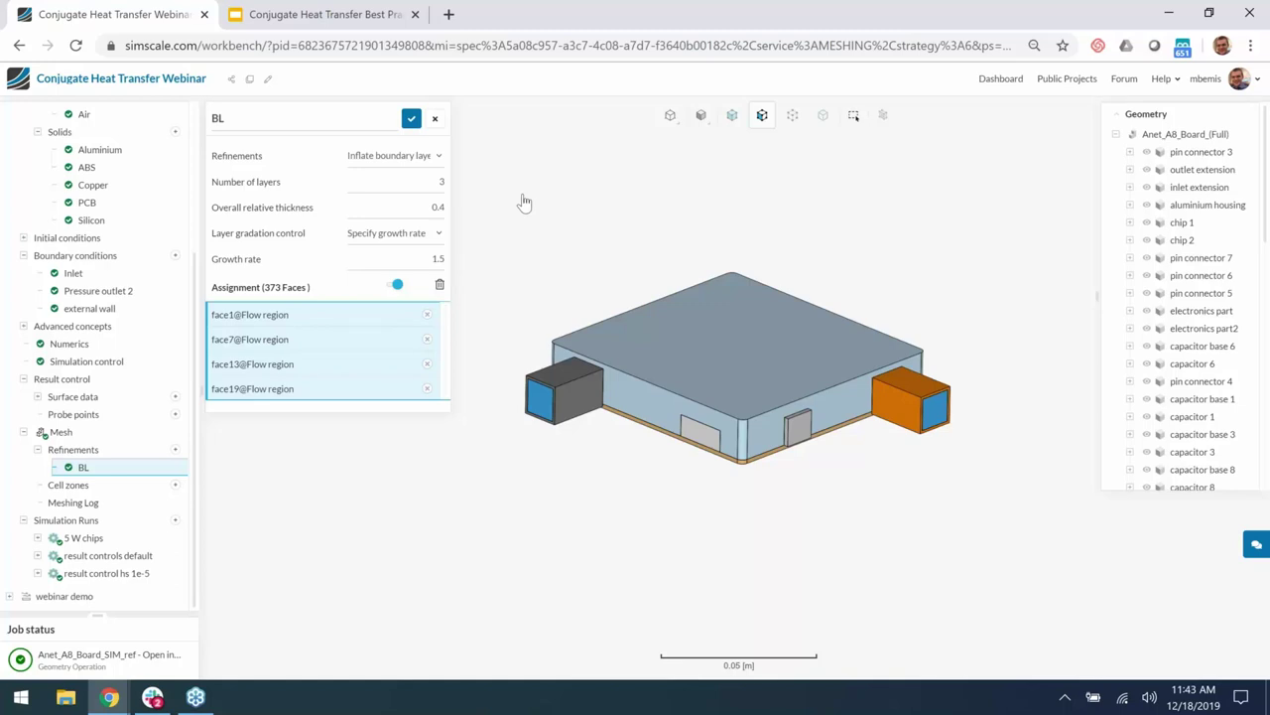
left_click(435, 119)
left_click(156, 432)
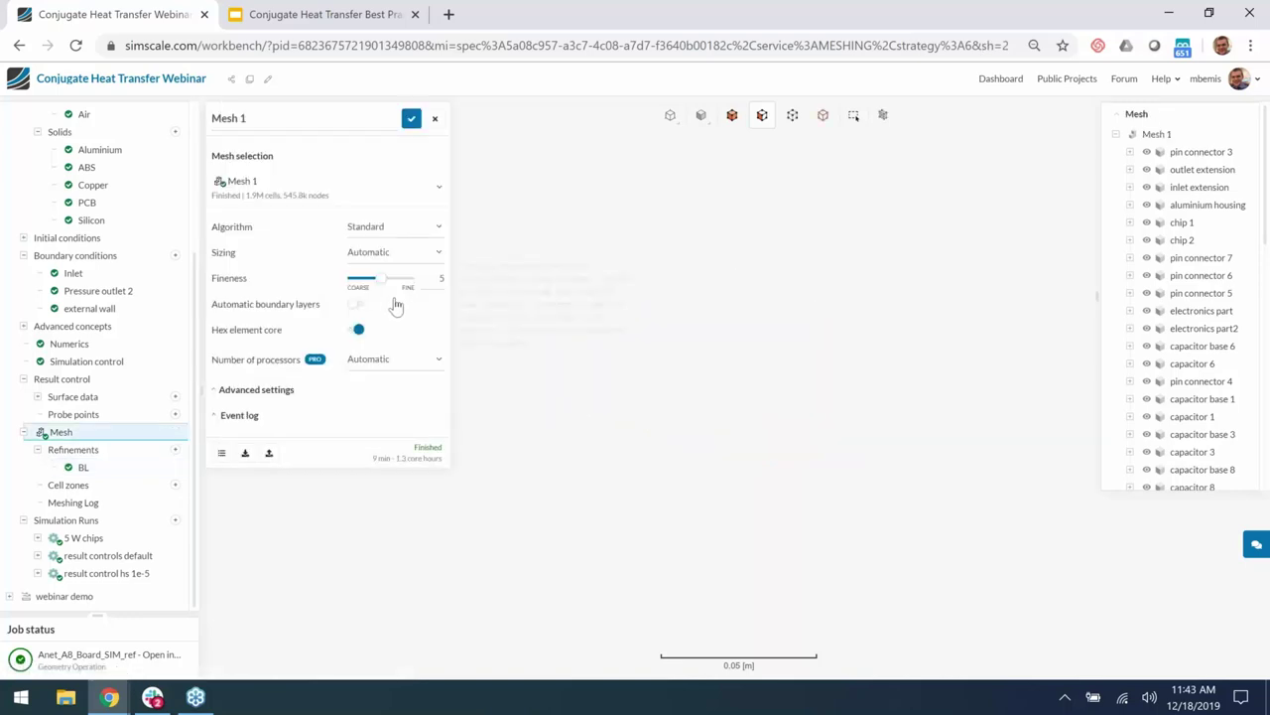
Create a new mesh and enter .000 into its advanced small feature suppression value
left_click(437, 192)
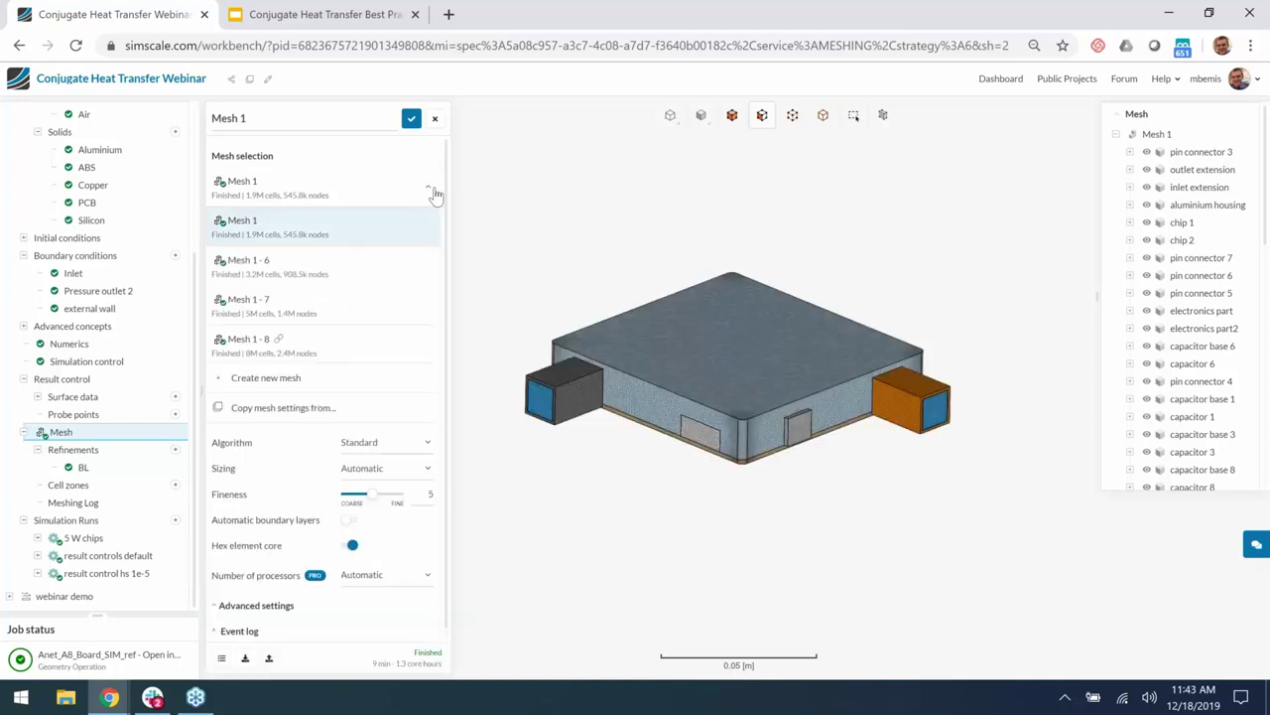
left_click(343, 378)
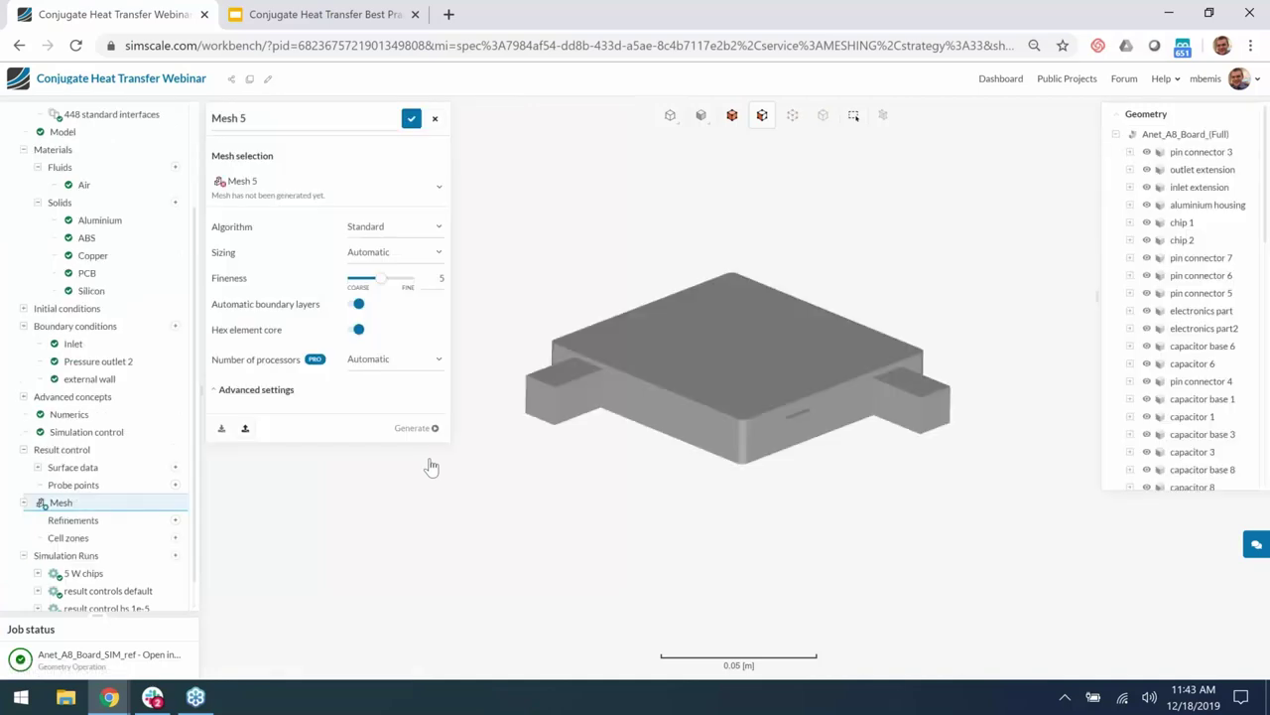
left_click(281, 395)
left_click(347, 412)
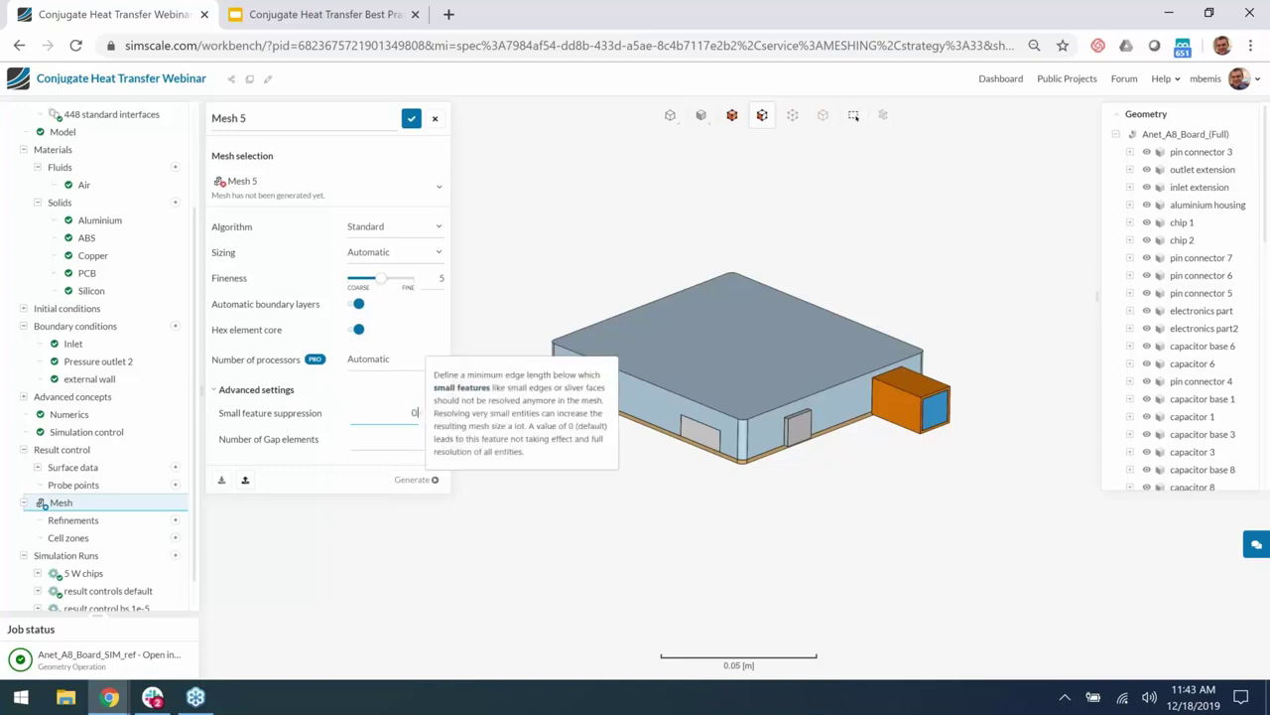
type(".000001")
left_click(377, 429)
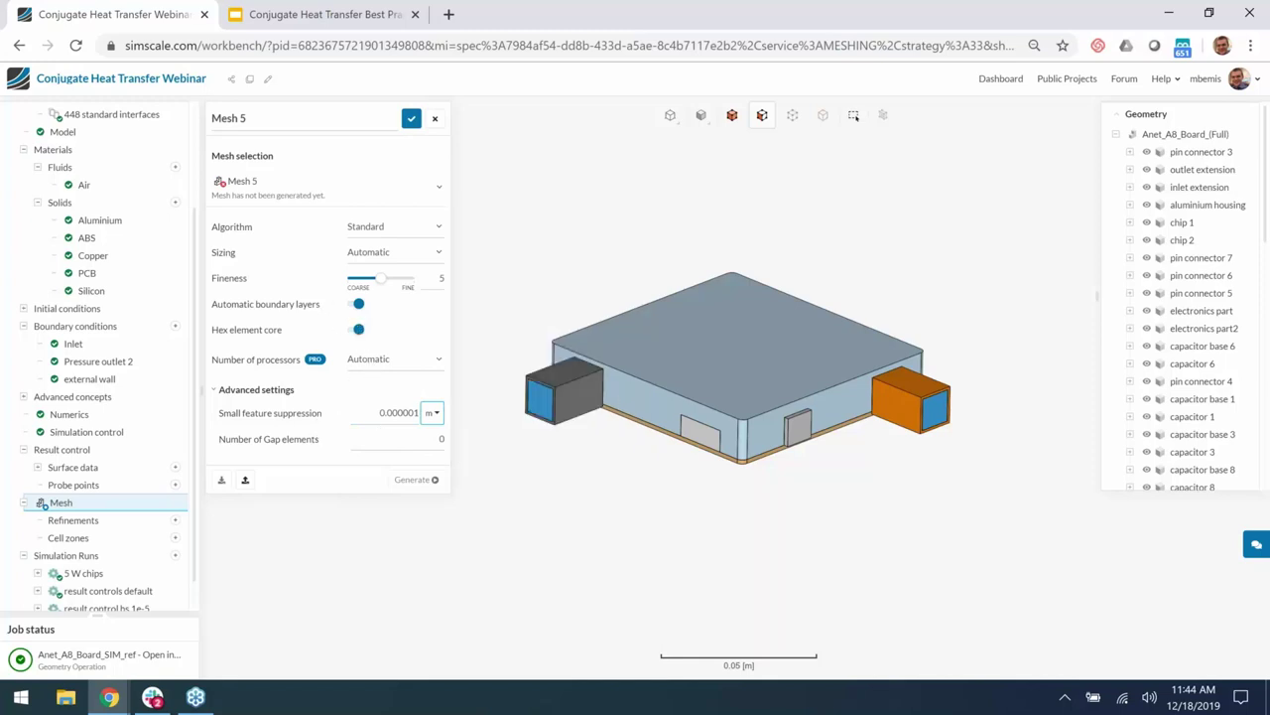
Save the Mesh 5 settings and scroll the tree down to Simulation Runs
mouse_move(392, 316)
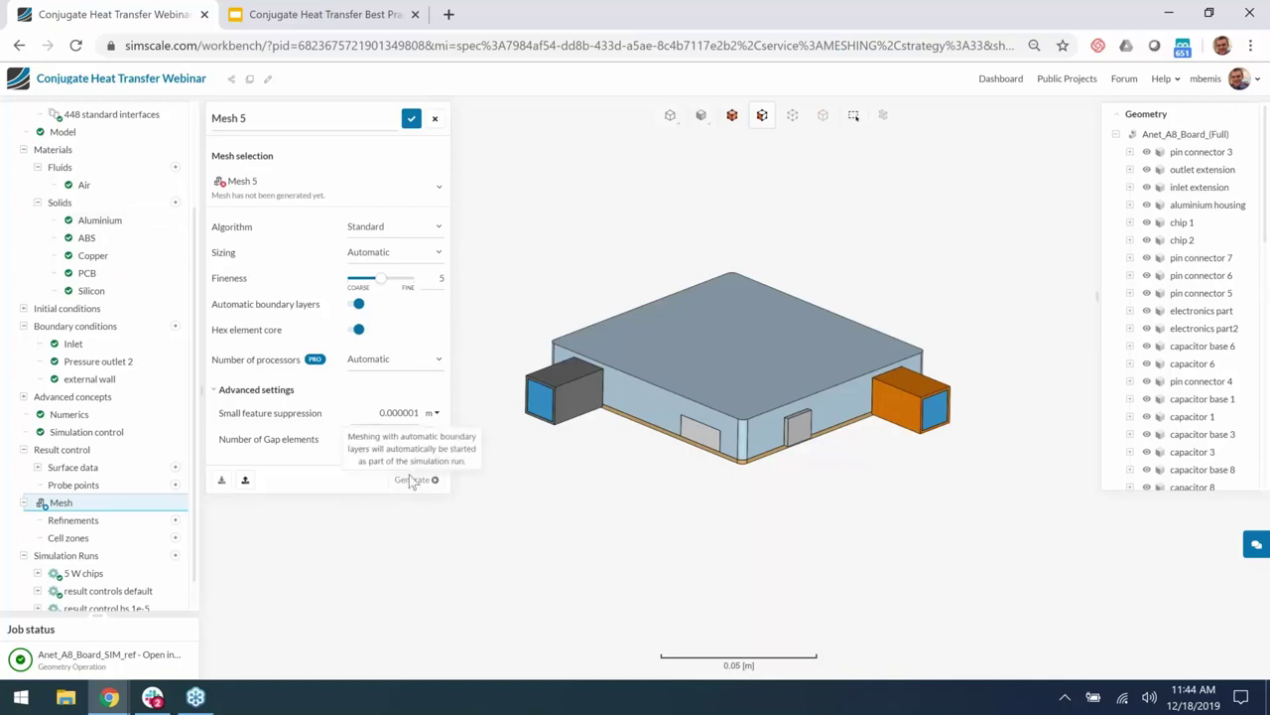
left_click(411, 118)
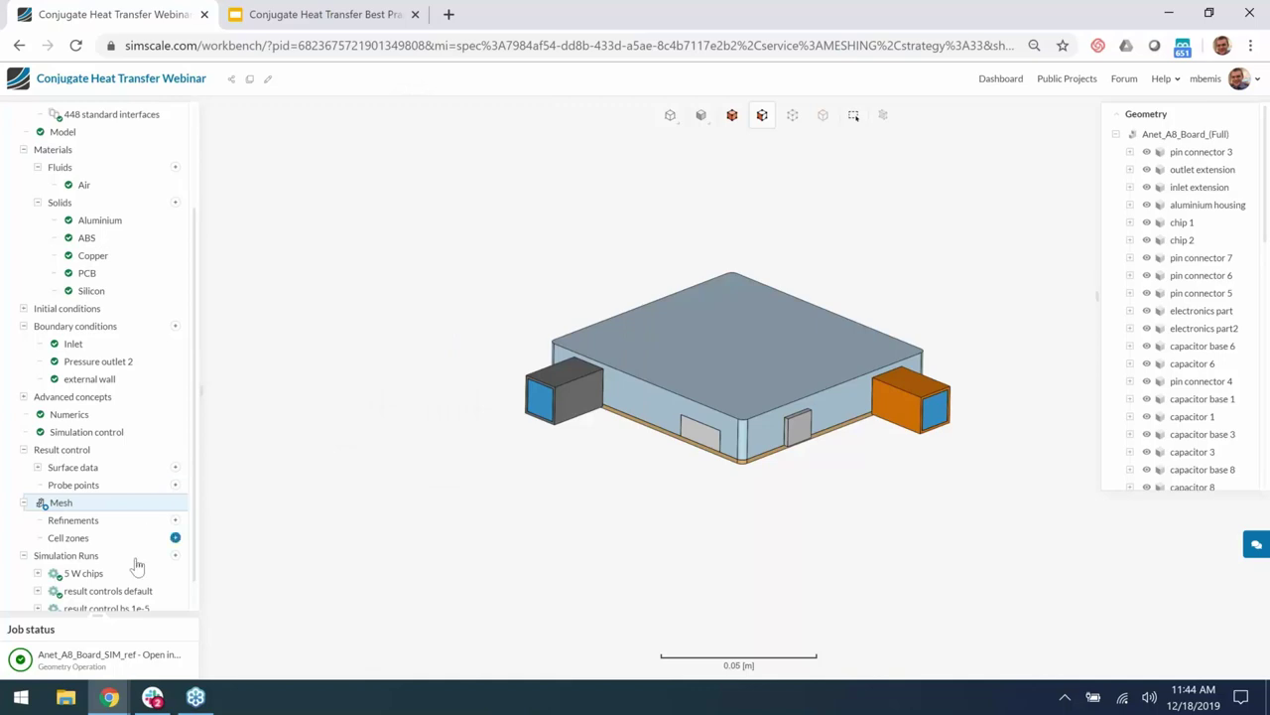
scroll(137, 564, "down", 1)
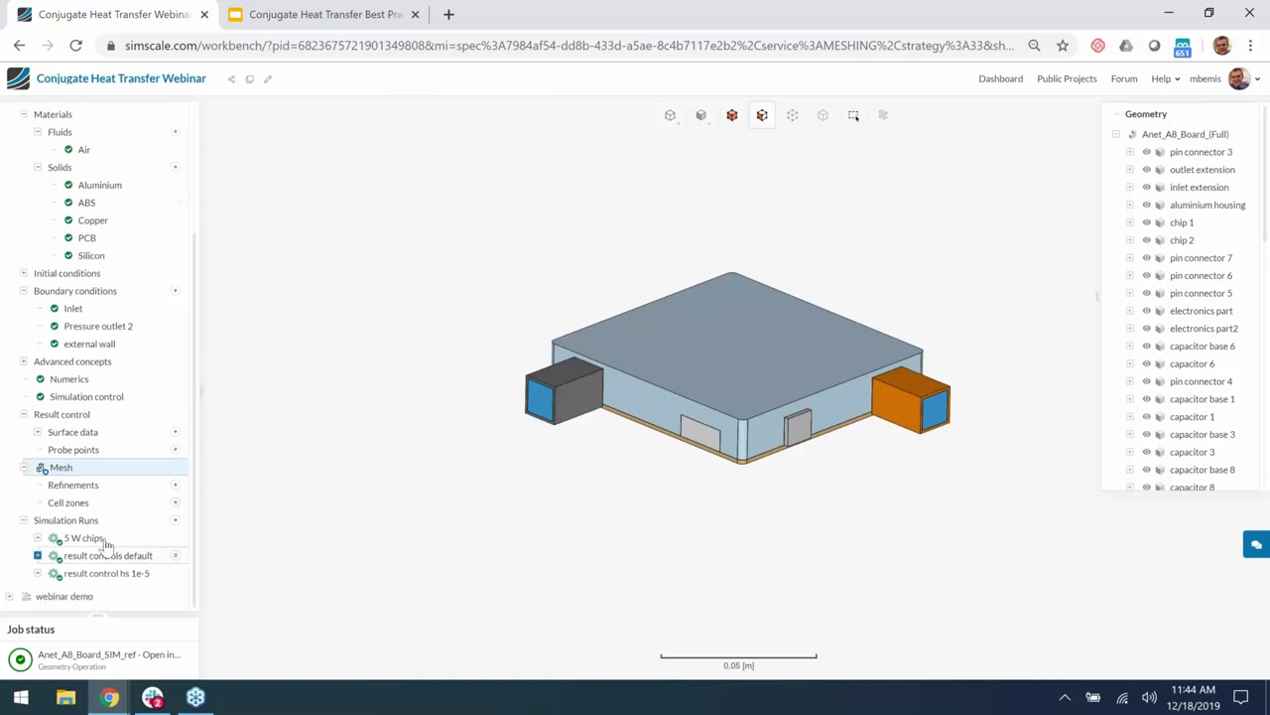
Add and start Run 4, then stop and confirm halting its mesh computation
left_click(175, 520)
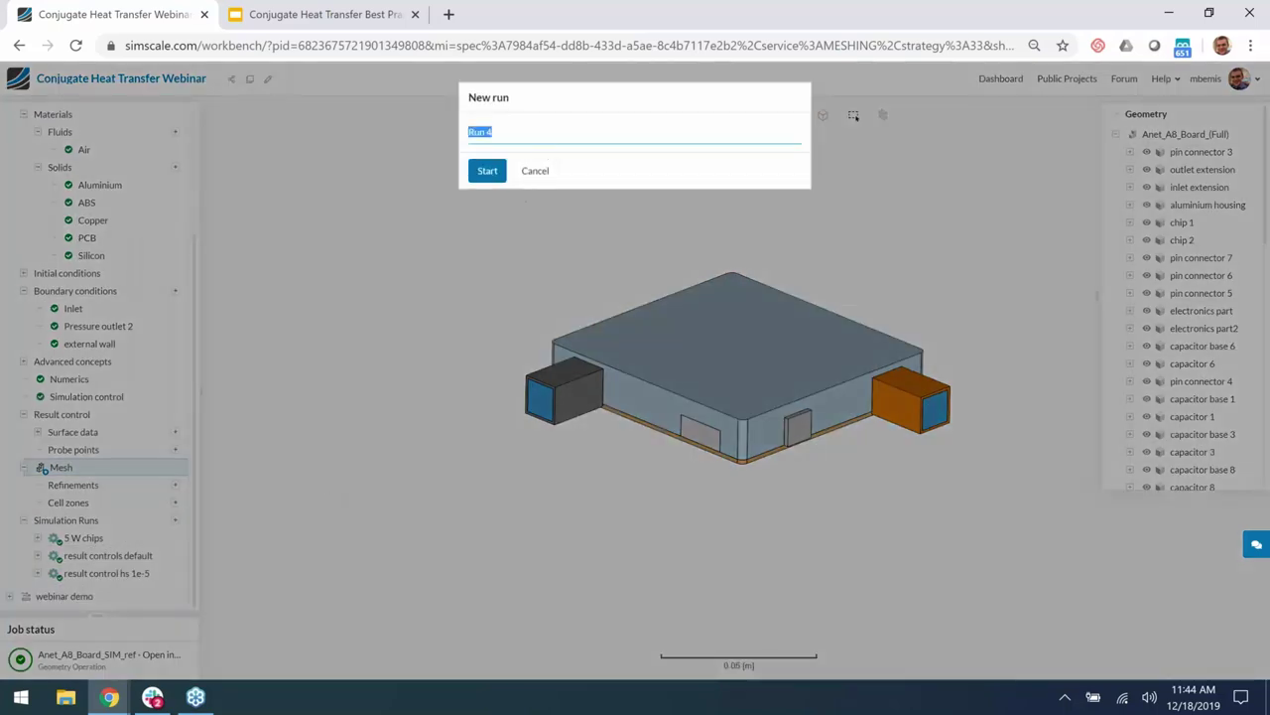
left_click(496, 174)
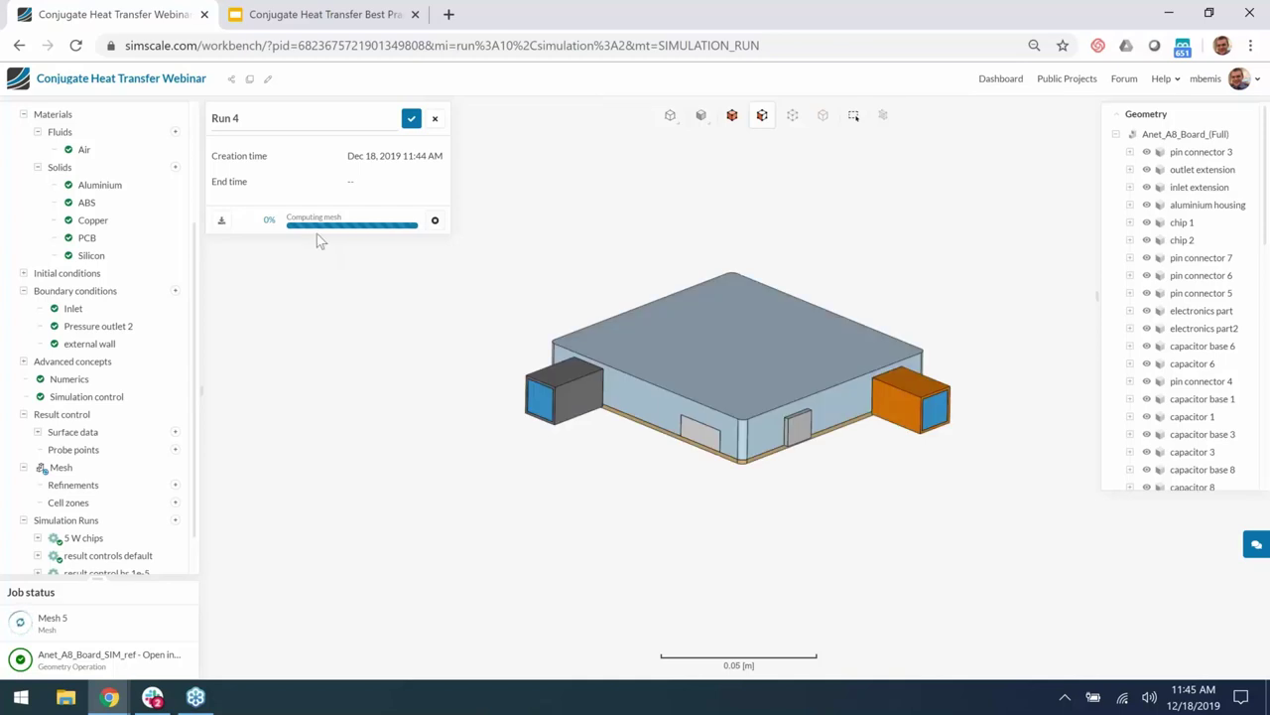
left_click(435, 220)
left_click(414, 120)
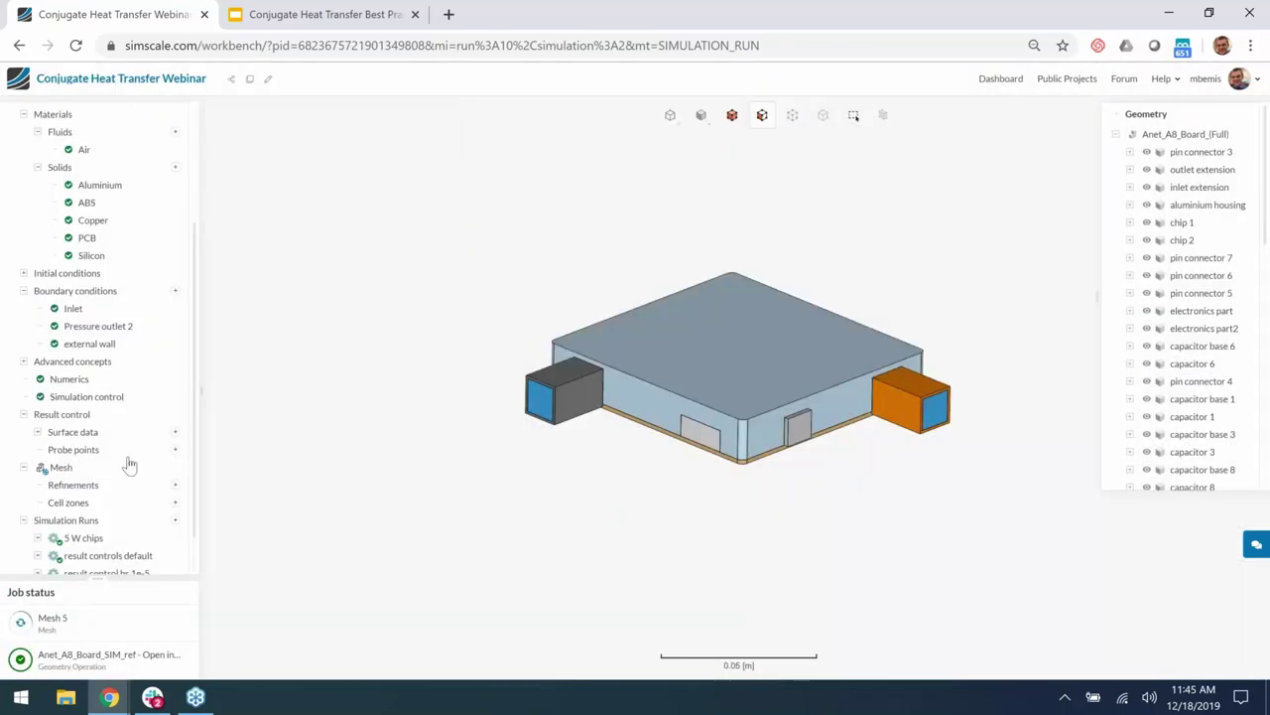
Create a new mesh, Mesh 6, from the mesh settings' mesh list
left_click(256, 472)
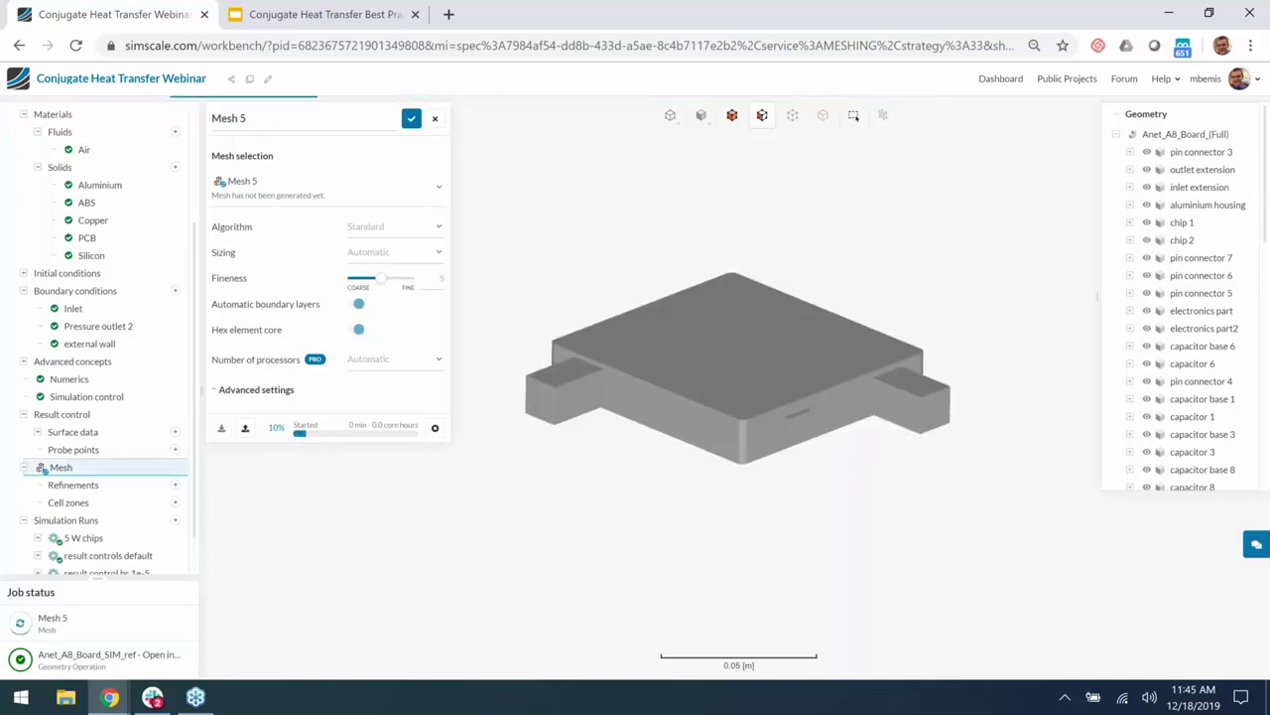
left_click(438, 187)
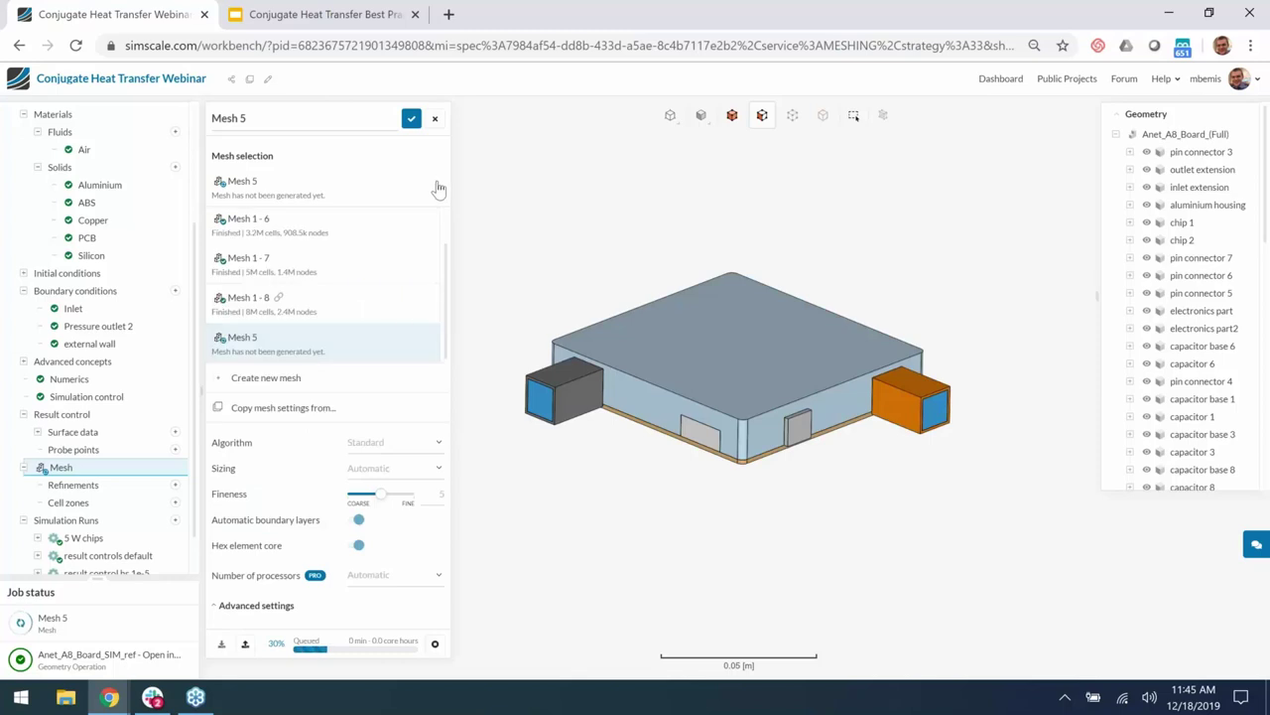
left_click(341, 378)
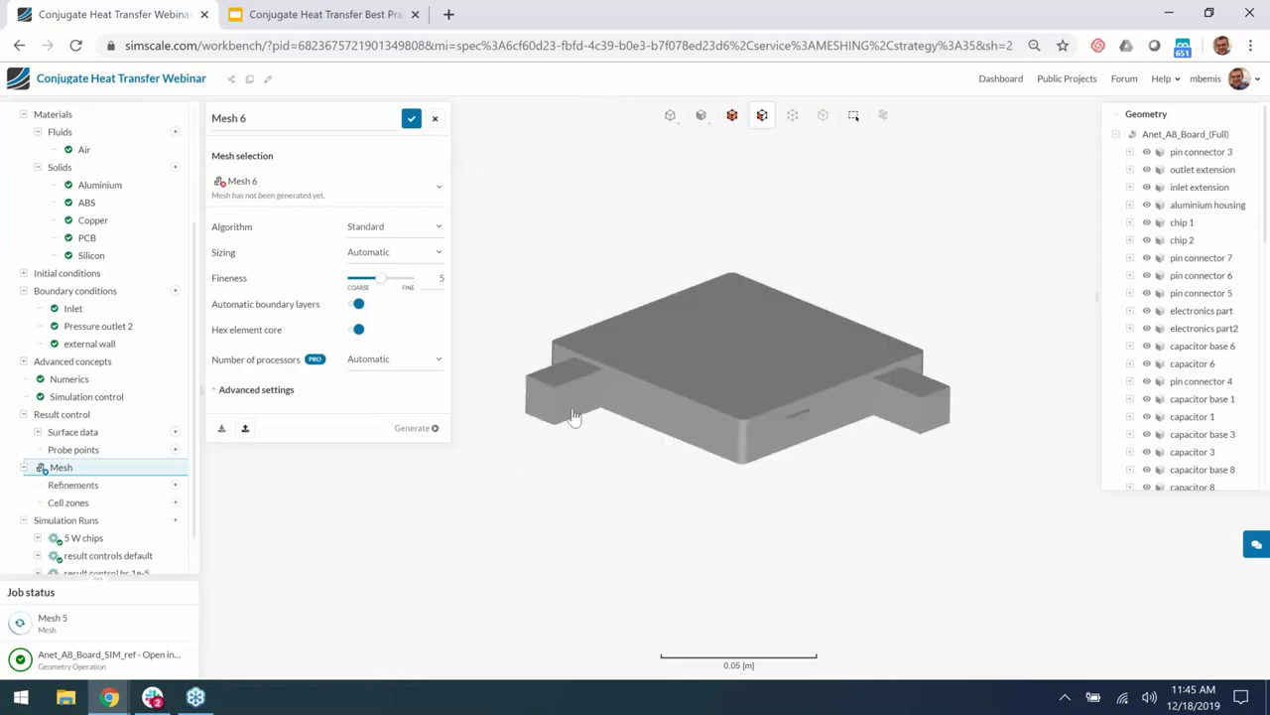
Switch off Mesh 6's automatic boundary layers and save the mesh
mouse_move(437, 302)
left_click(358, 303)
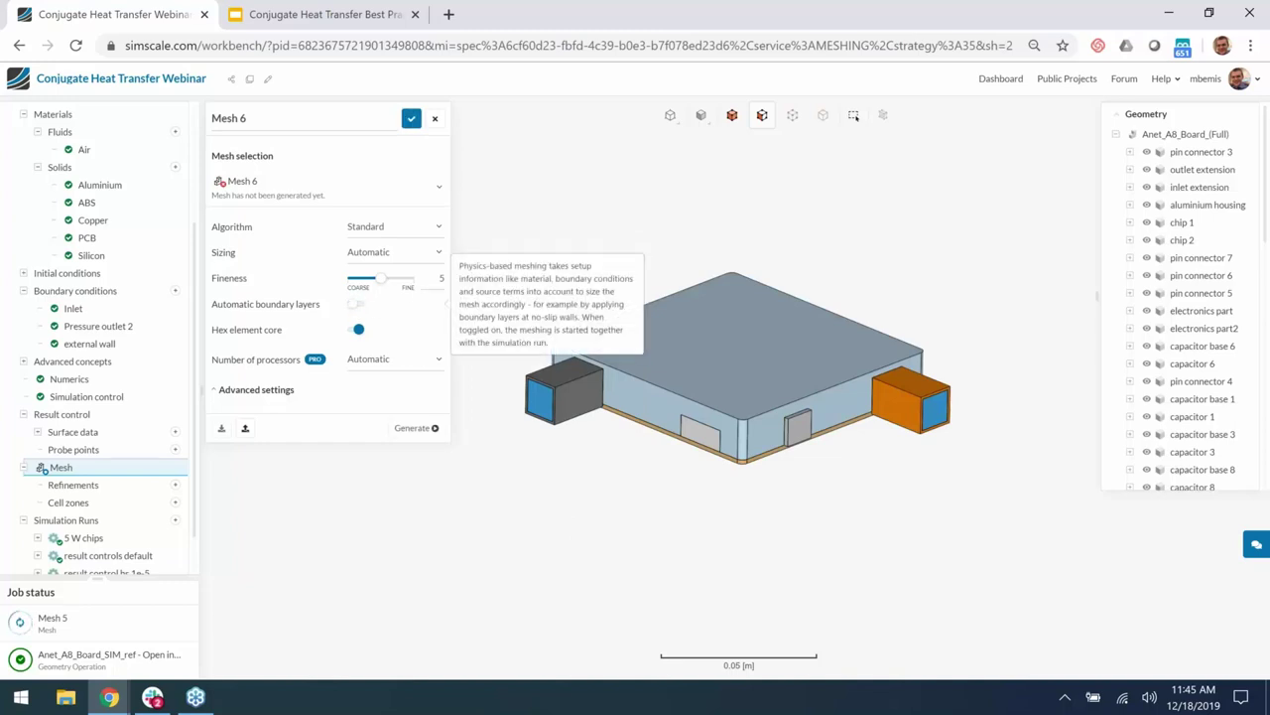
left_click(411, 118)
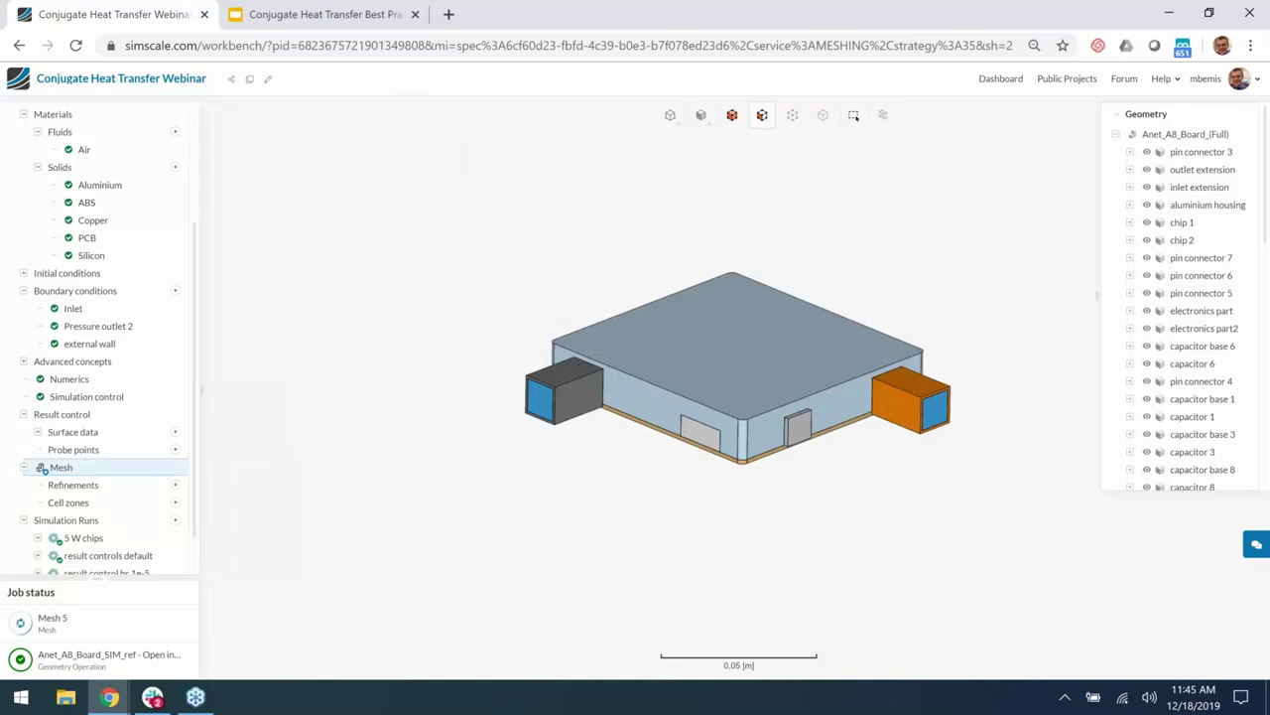
Select and hide all board volumes so only the blue flow region remains, then list refinement types
left_click(732, 115)
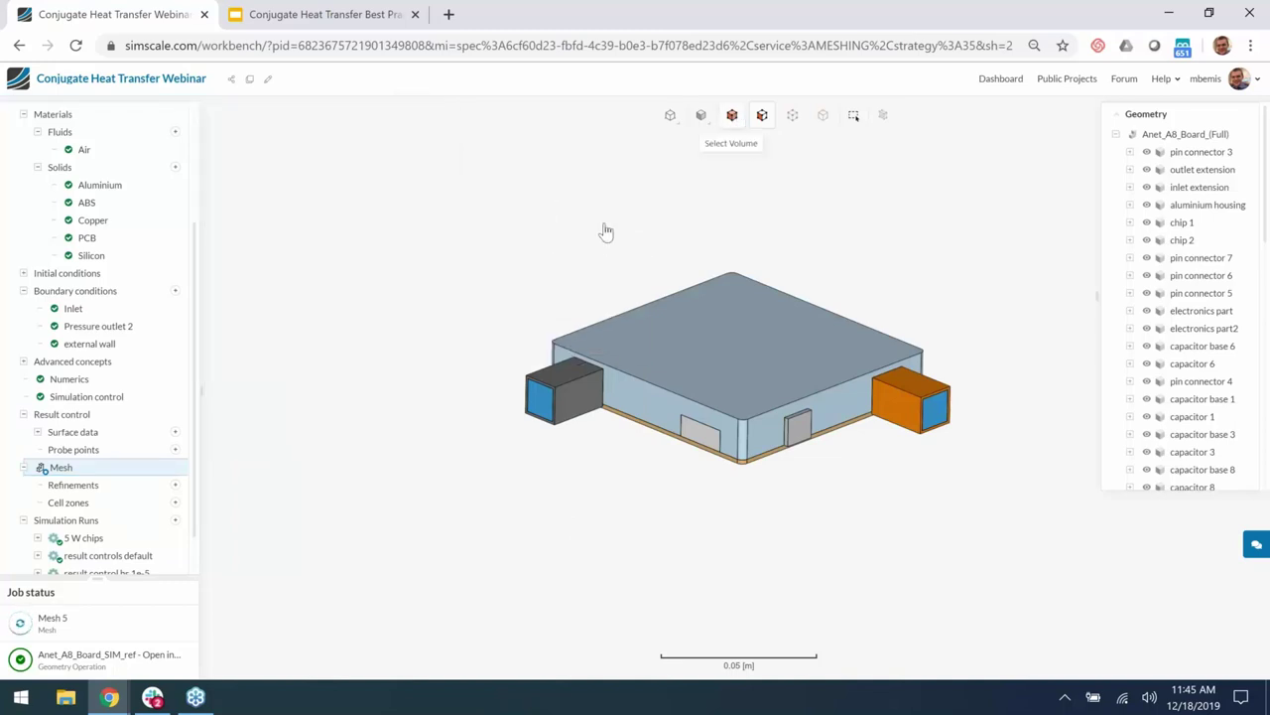
right_click(458, 301)
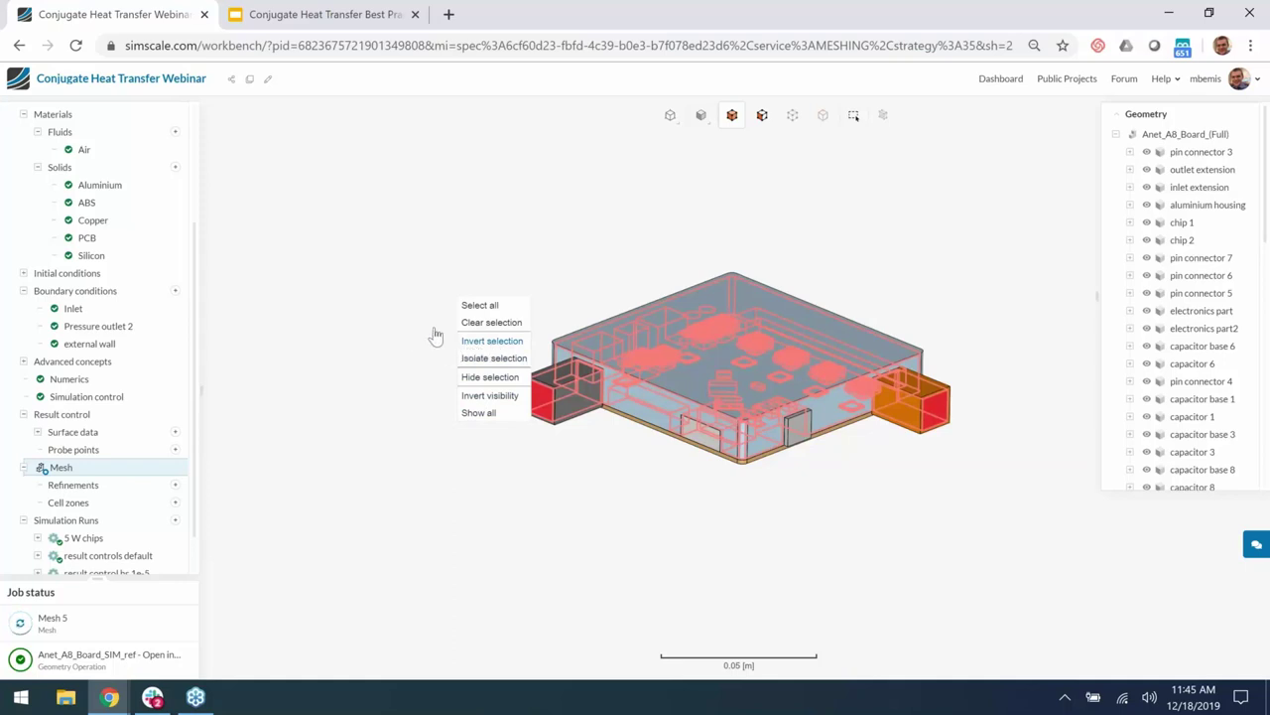
left_click(462, 307)
right_click(403, 326)
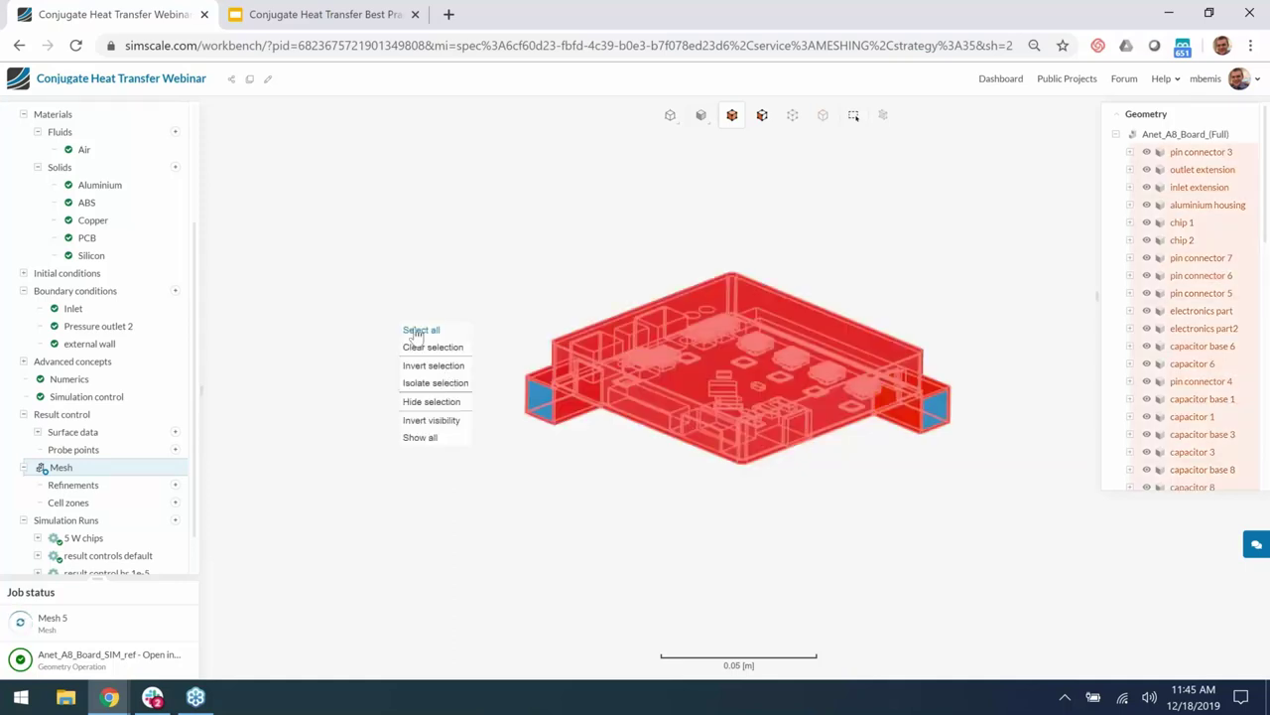
left_click(453, 401)
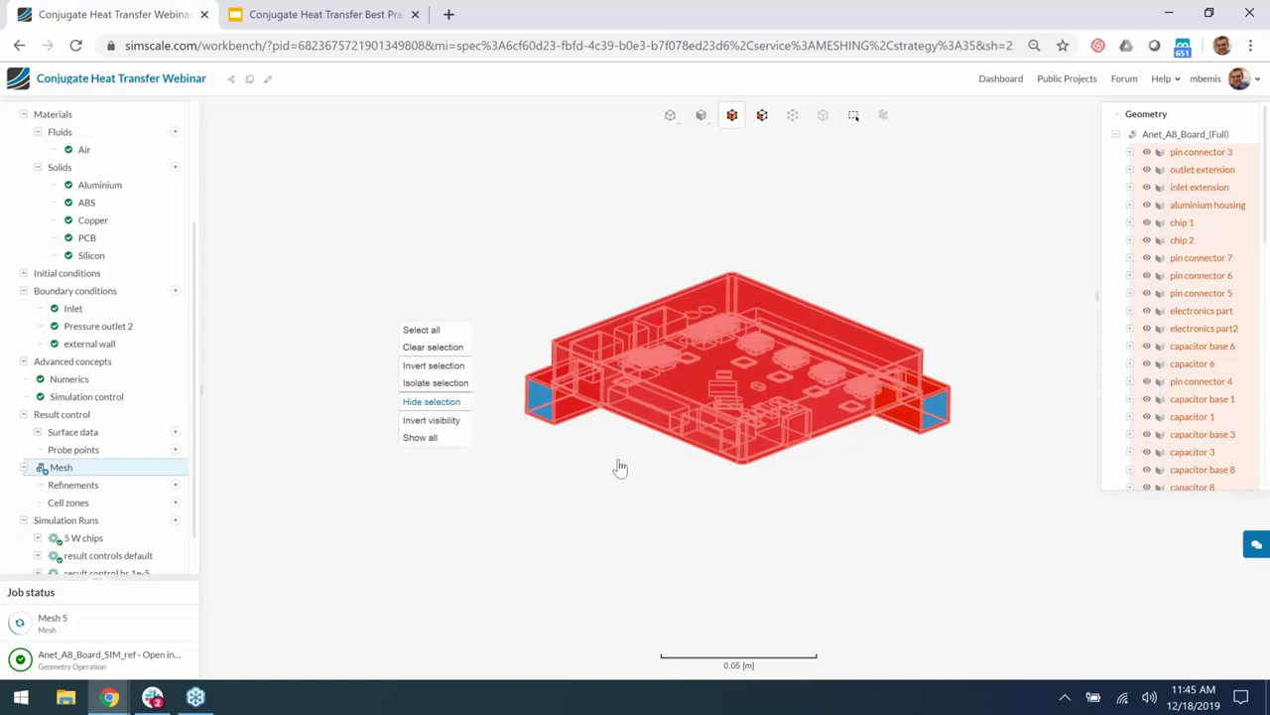
left_click(174, 484)
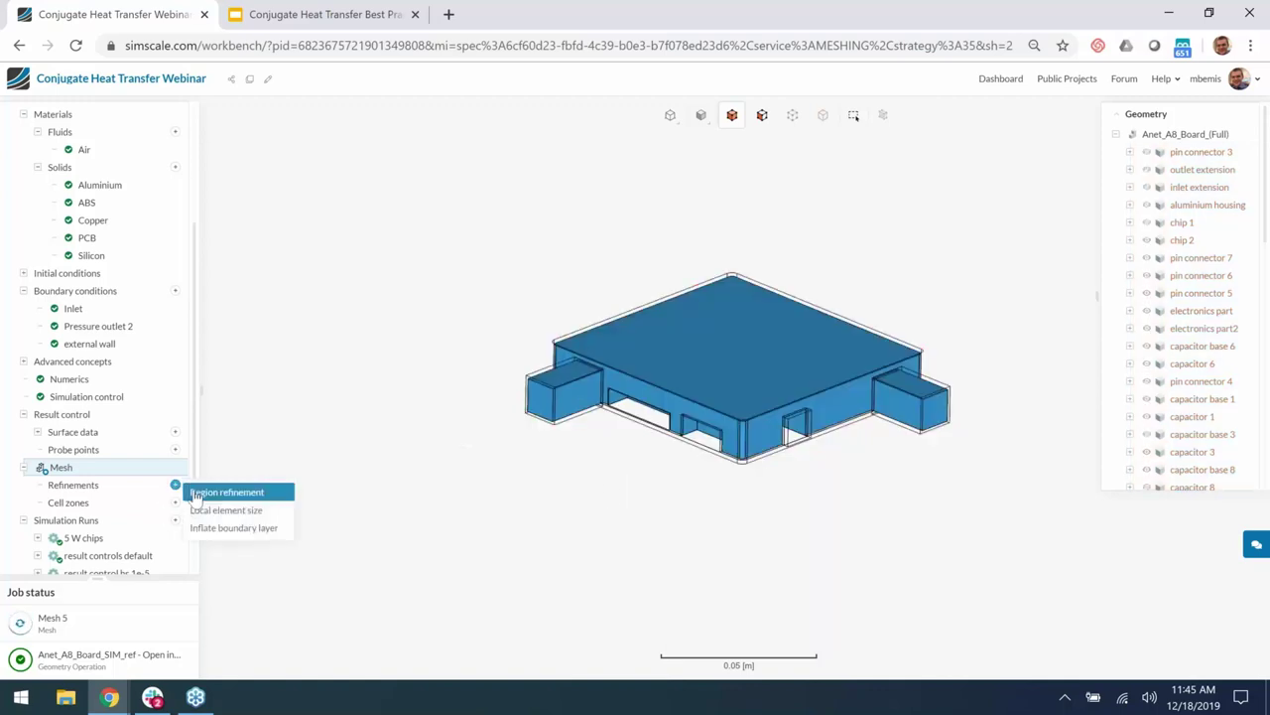
Add Inflate boundary layer 1 on 373 flow-region faces: 3 layers, 0.4 thickness, growth 1.5
left_click(243, 529)
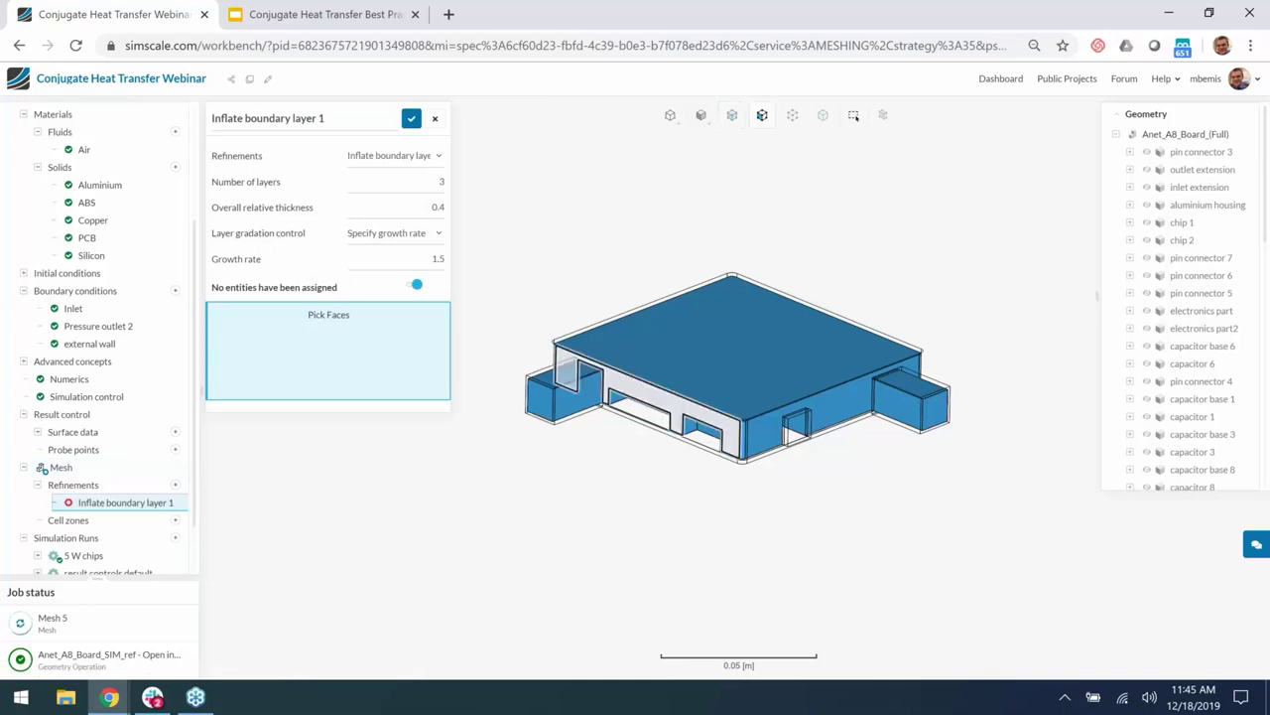
left_click(853, 116)
left_click_drag(494, 217, 968, 531)
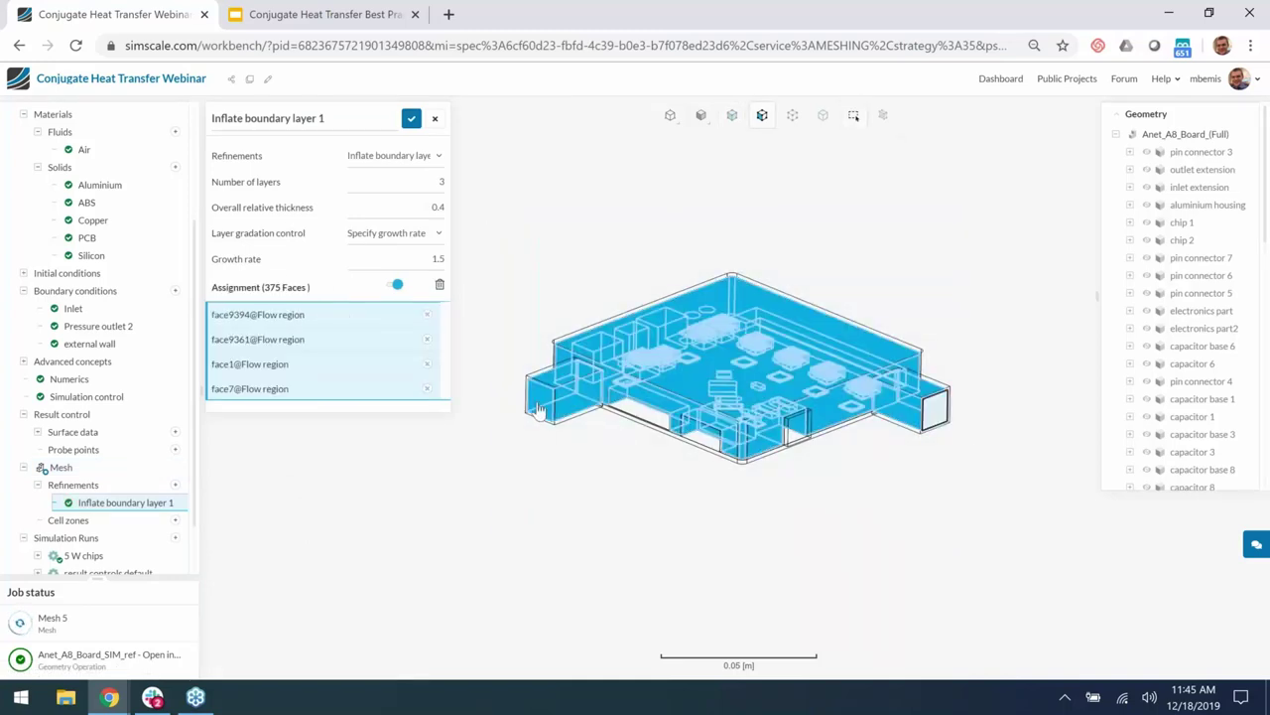
left_click(298, 120)
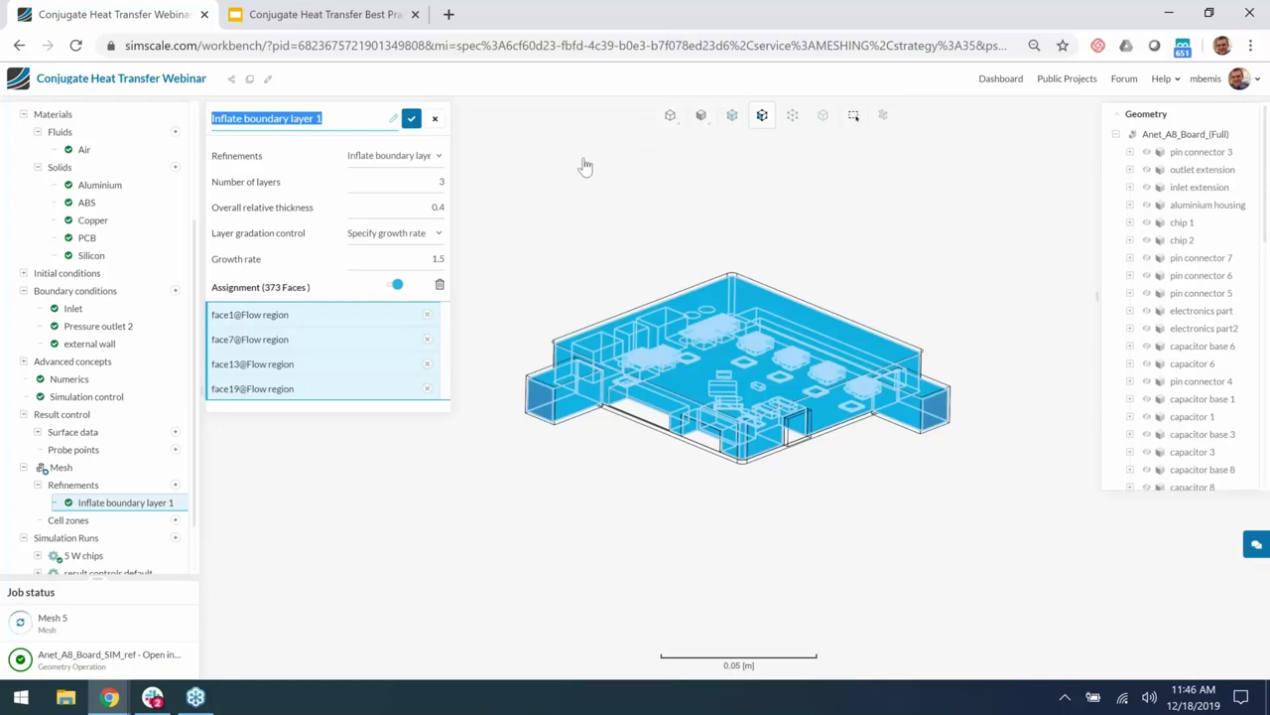
left_click(411, 119)
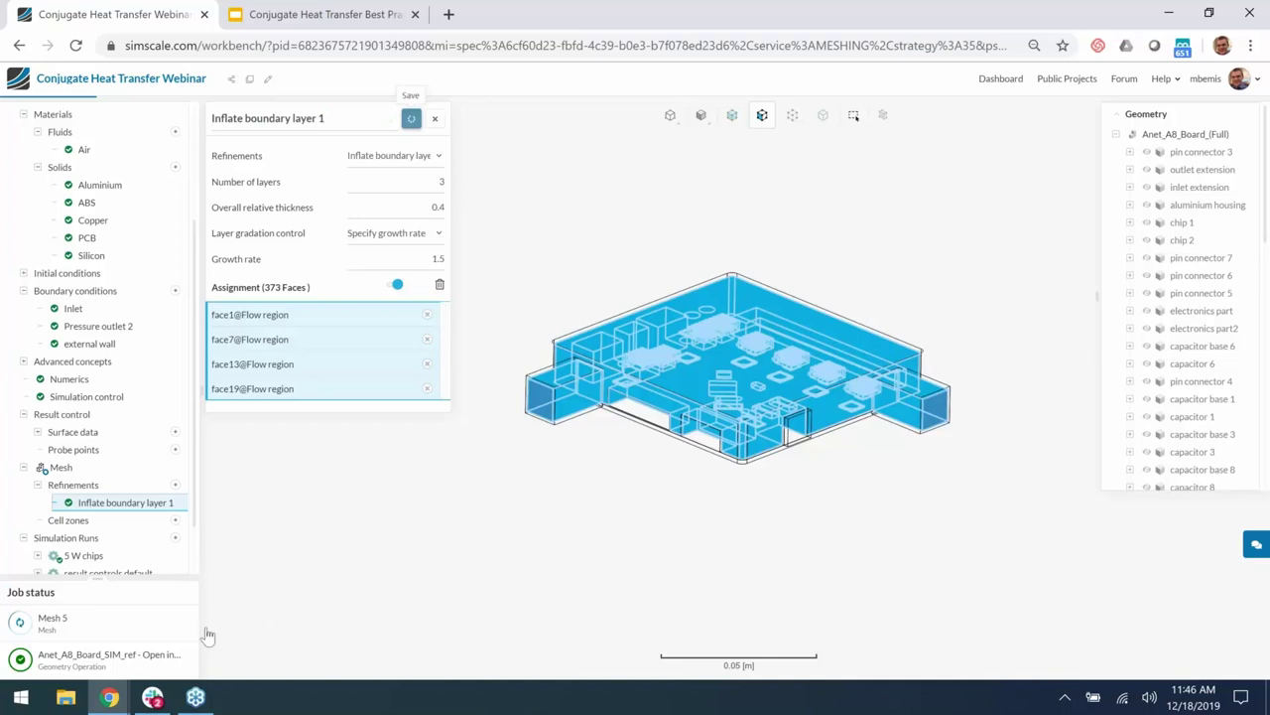
Launch generation of Mesh 6 from its settings panel
left_click(60, 468)
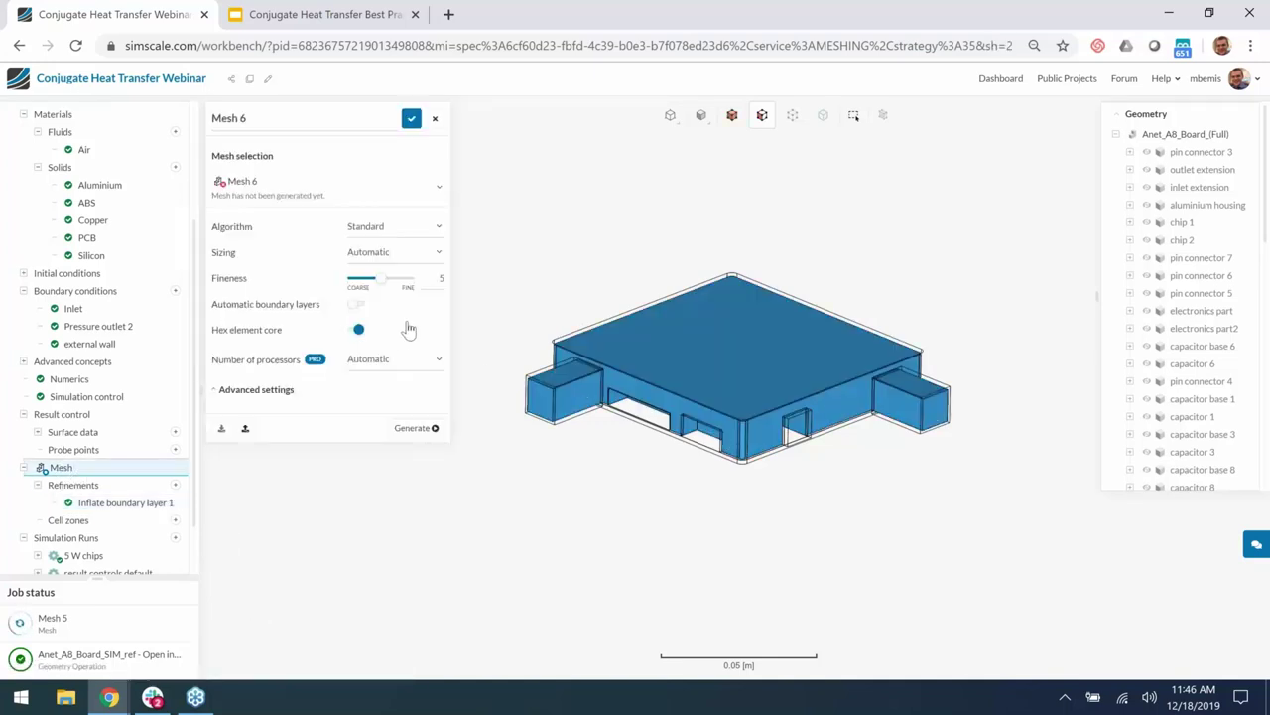
left_click(417, 431)
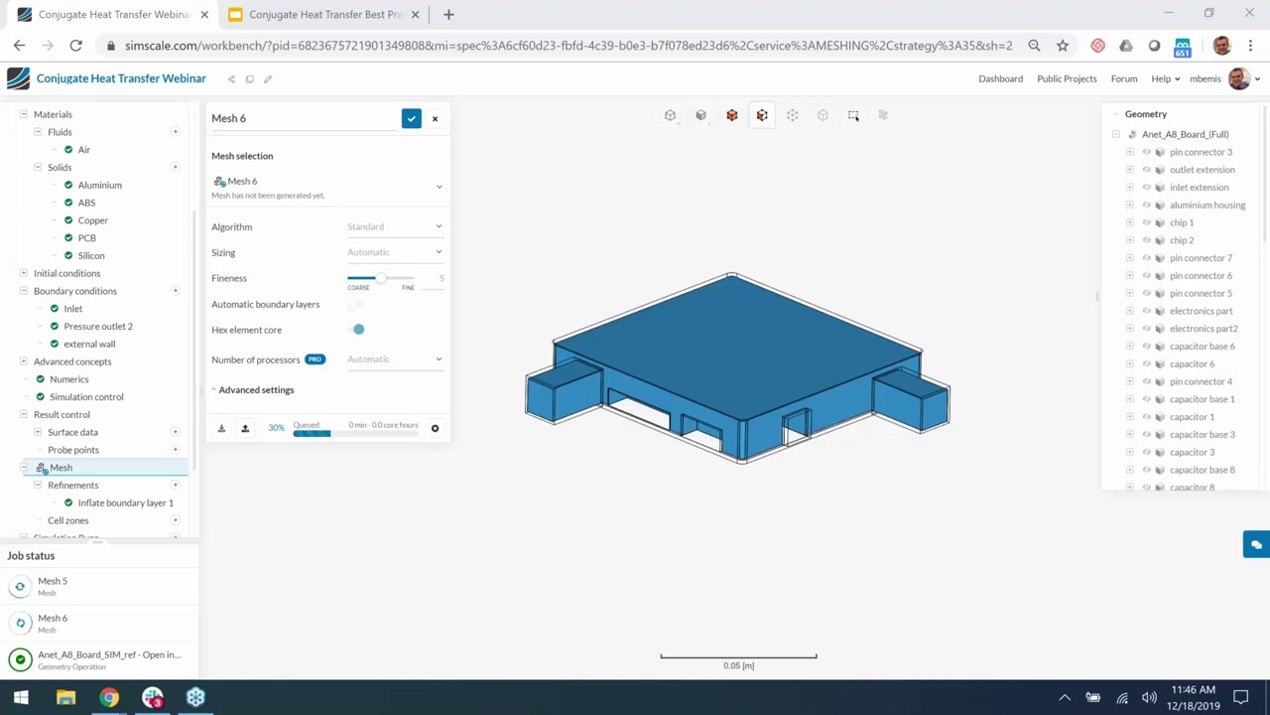
Close the Mesh 6 settings and unhide all model parts in the viewer
left_click(412, 118)
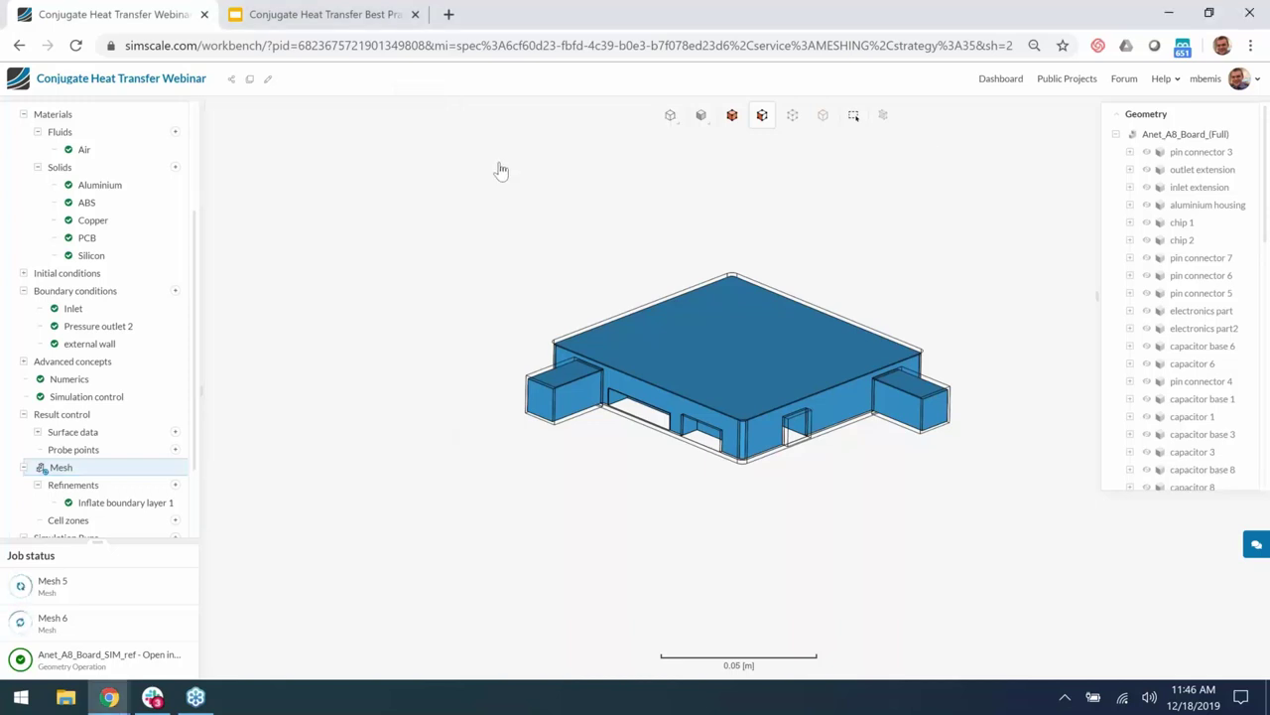
right_click(410, 196)
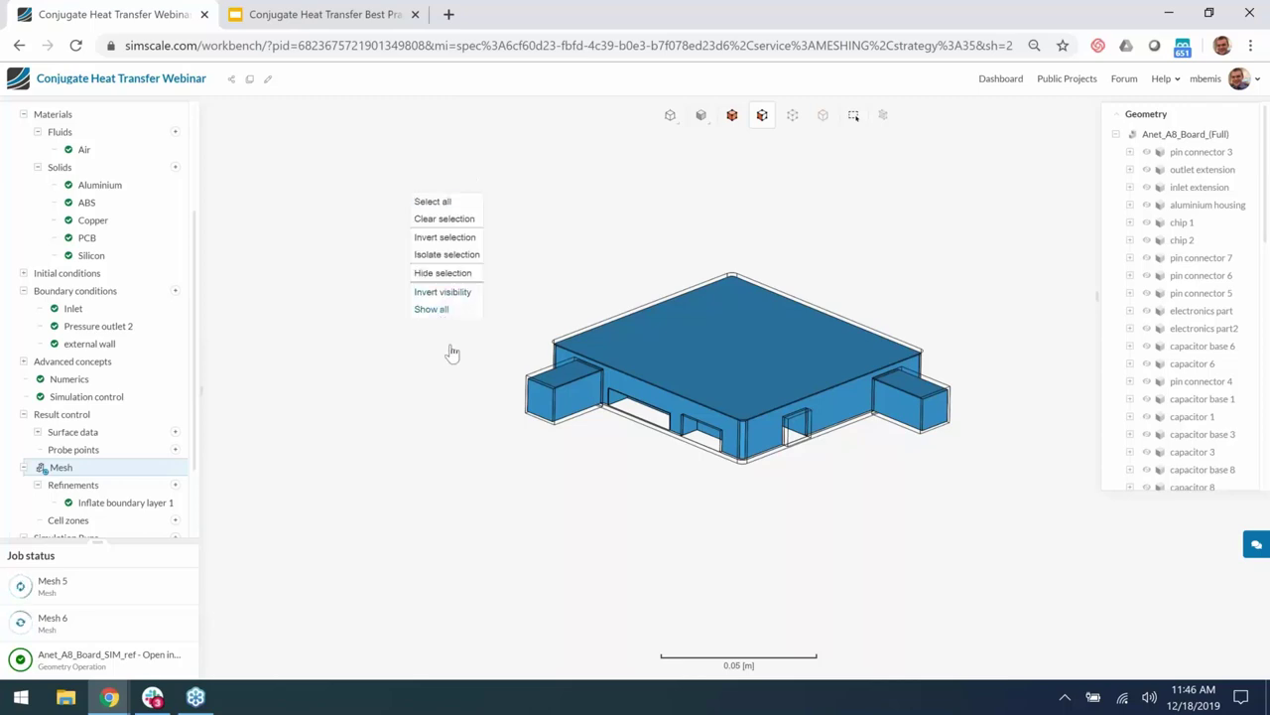
left_click(407, 387)
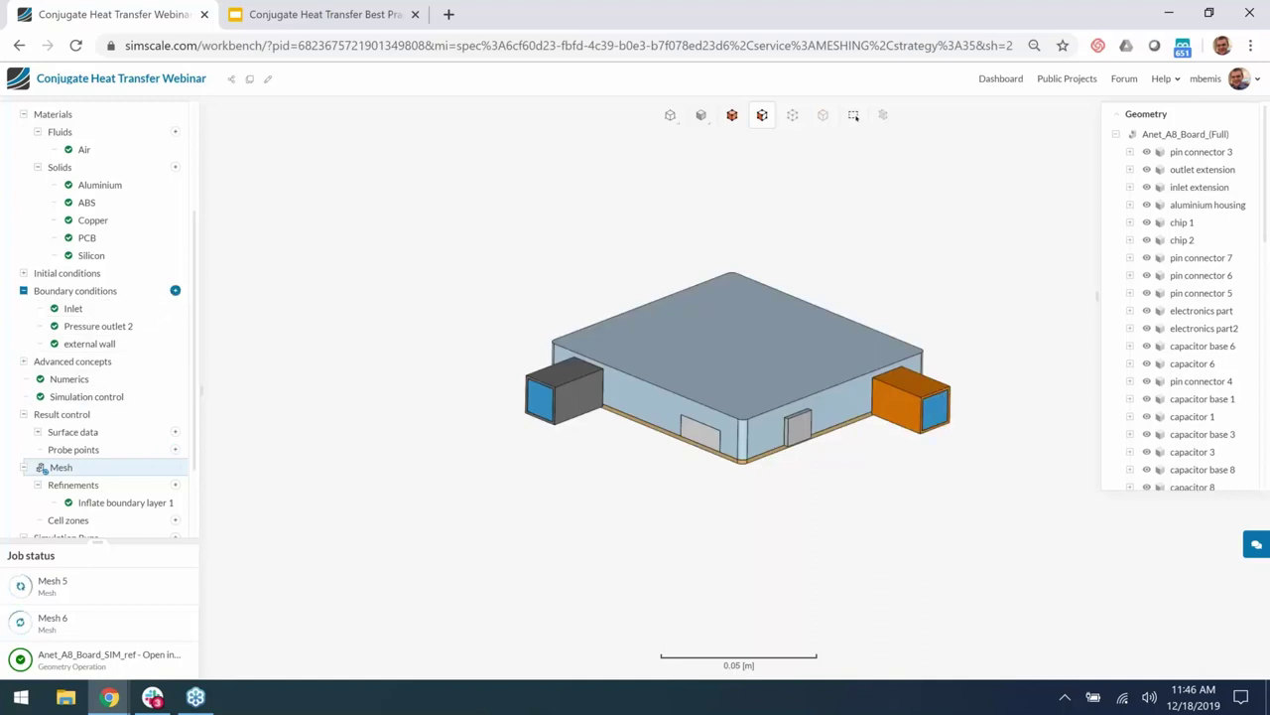
Dismiss the boundary condition type list without adding one, leaving the geometries listed in the tree
left_click(175, 290)
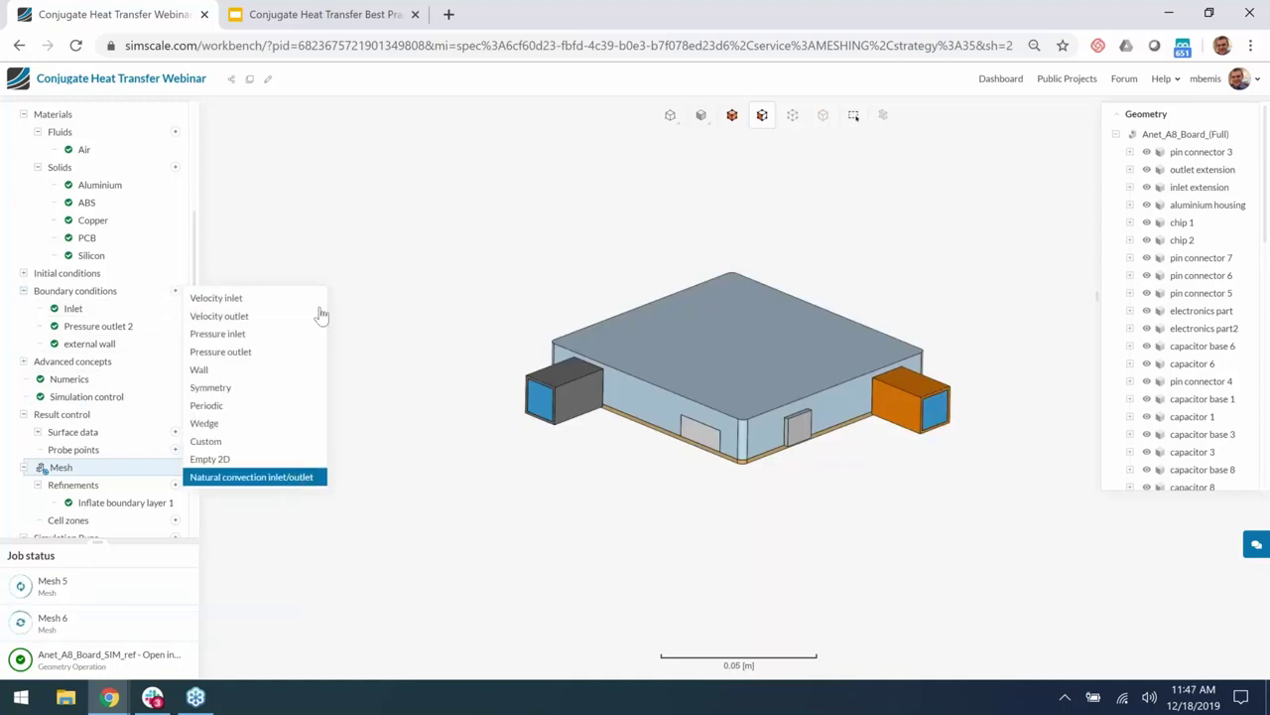
left_click(113, 295)
scroll(349, 266, "down", 5)
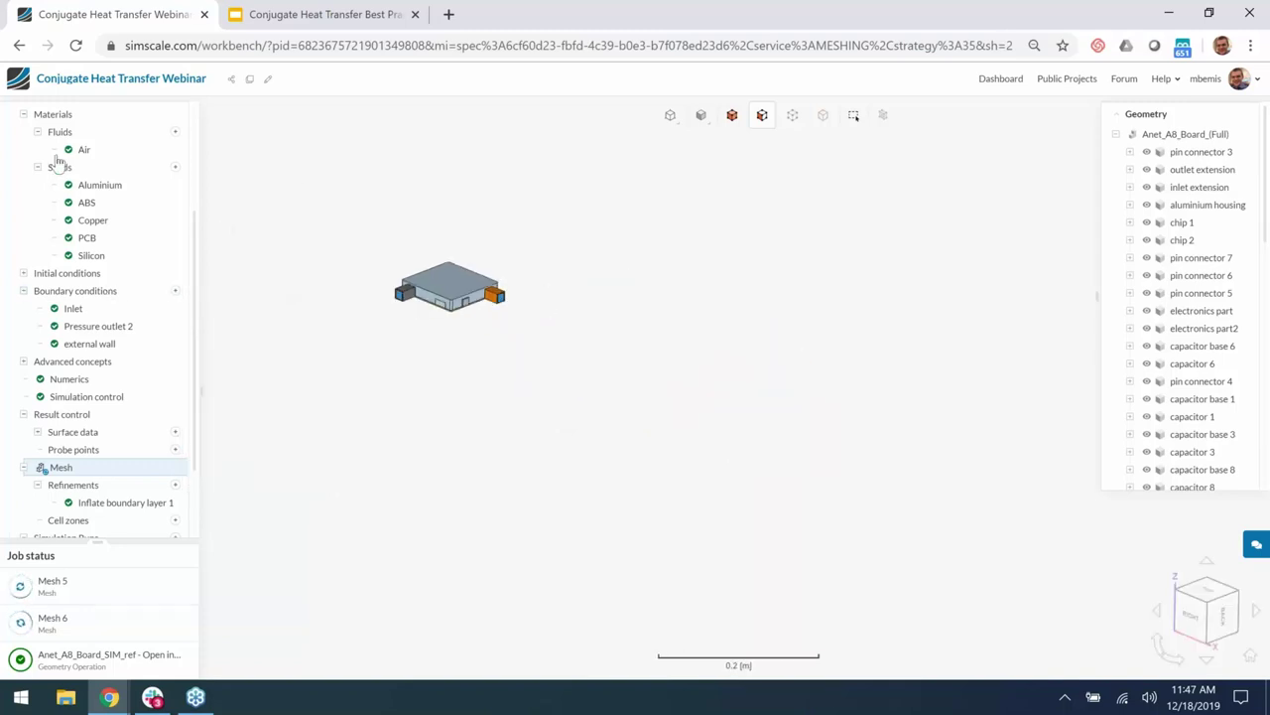
scroll(142, 194, "up", 3)
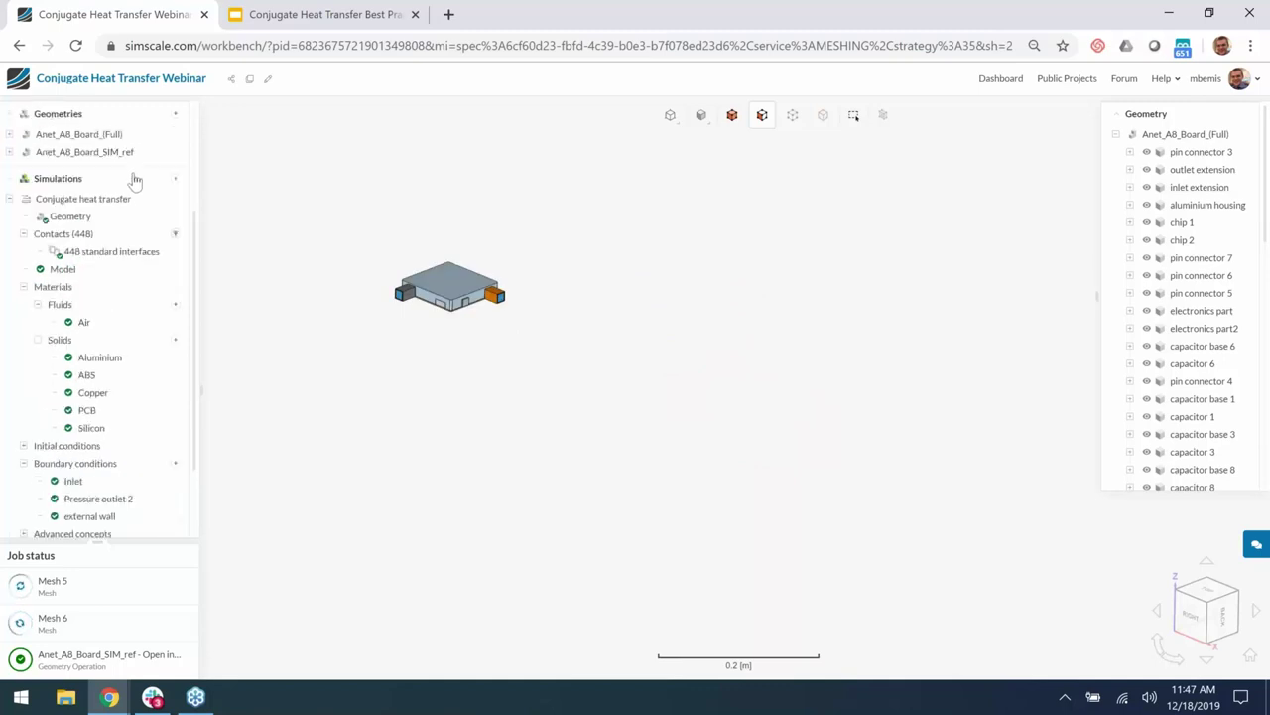
Delete the Open inner region operation from the Anet_A8_Board_SIM_ref geometry
left_click(127, 156)
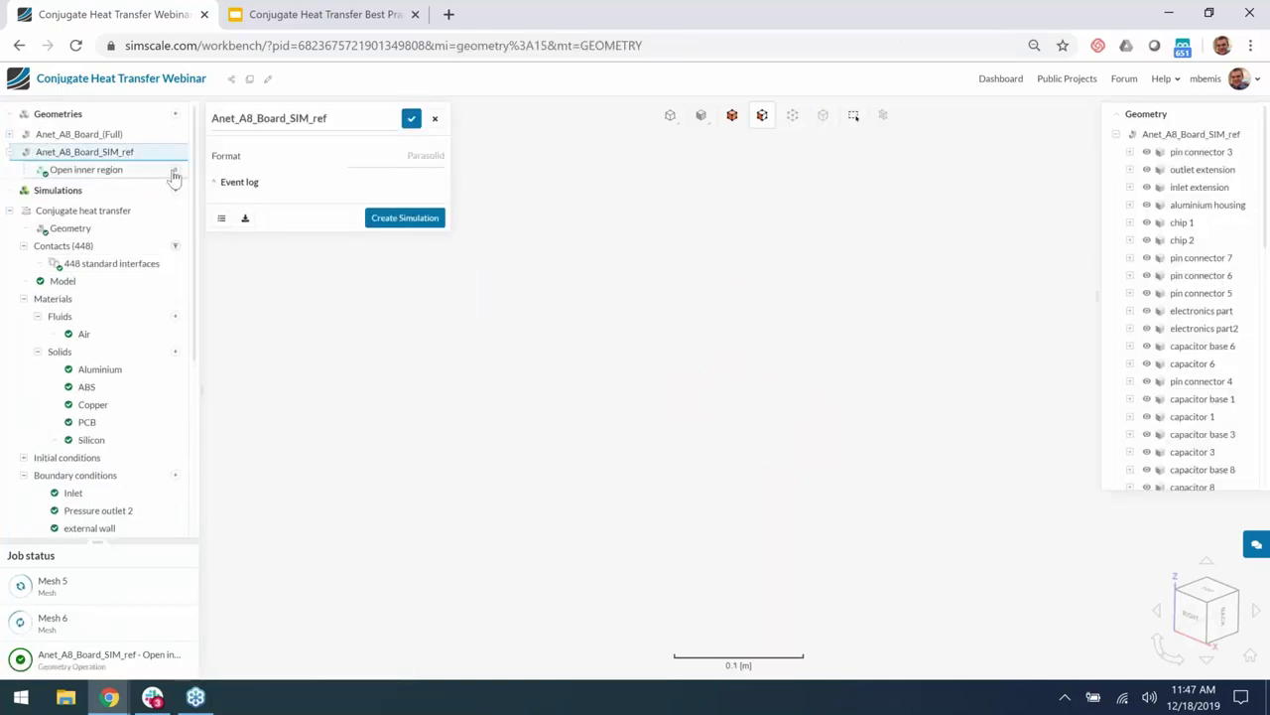
left_click(222, 217)
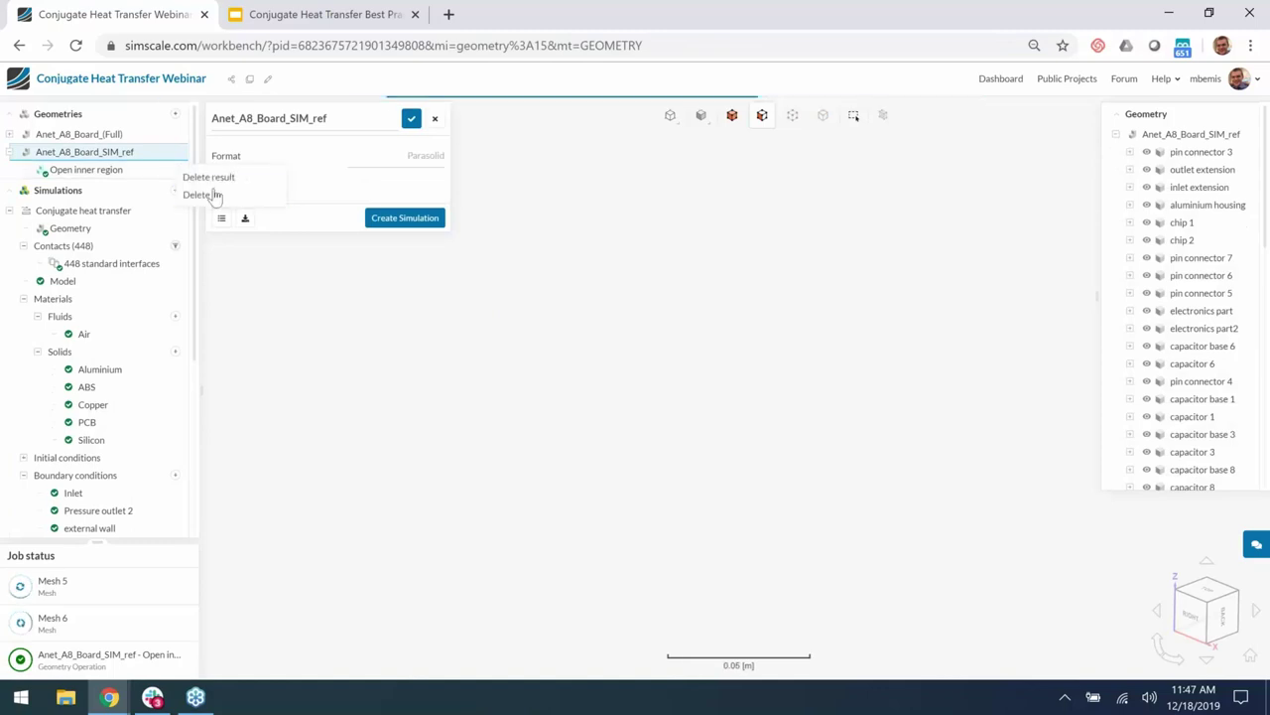
left_click(284, 196)
left_click(487, 129)
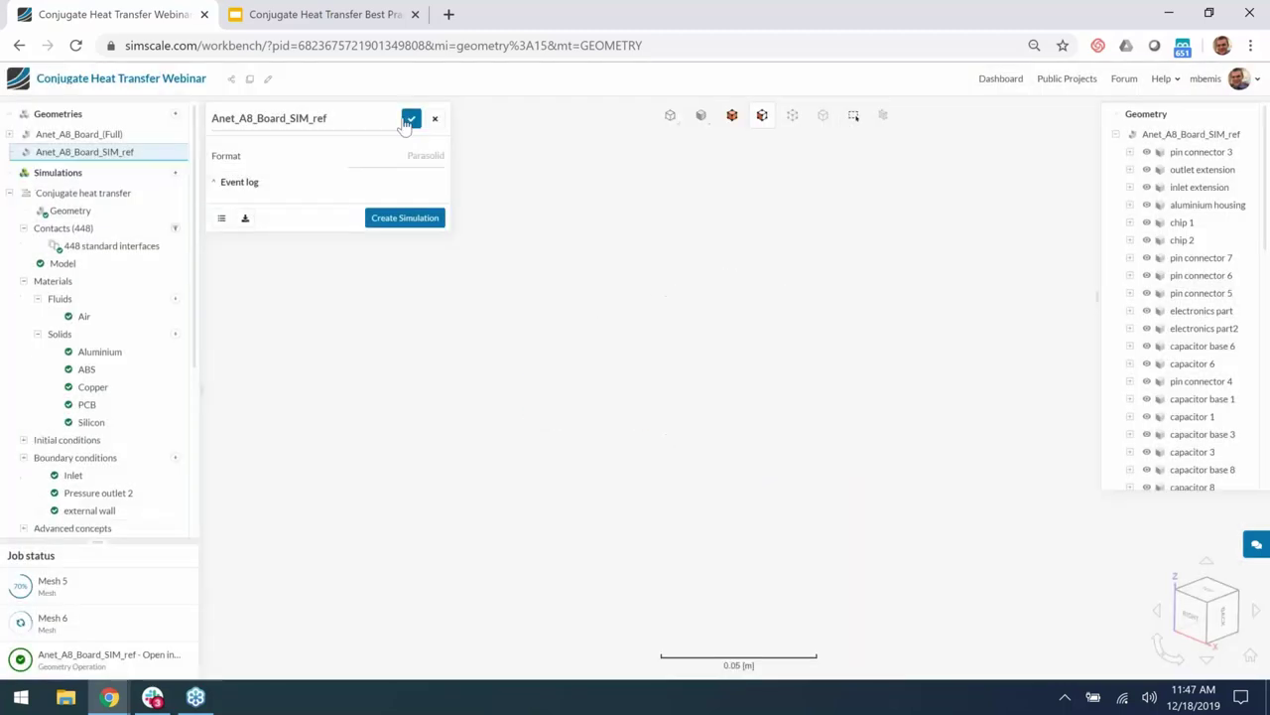
left_click(410, 120)
Add an Enclosure flow-volume extraction operation to Anet_A8_Board_SIM_ref
left_click(137, 157)
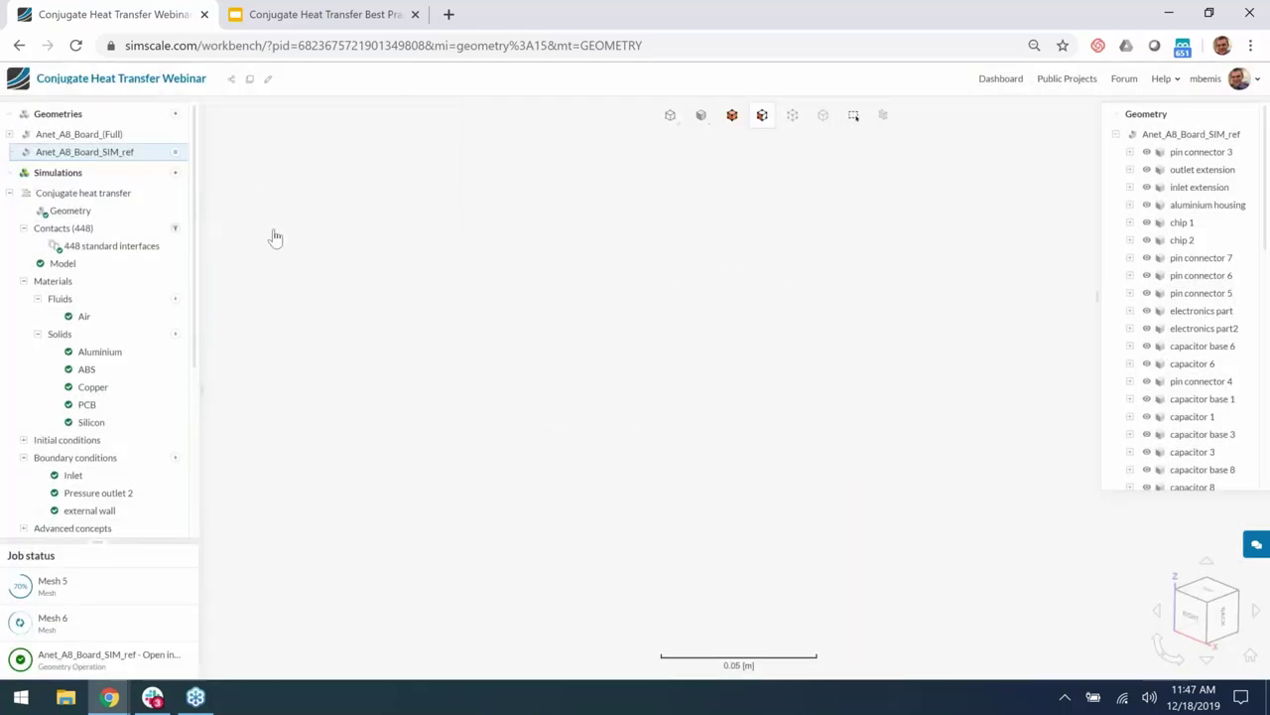
left_click(175, 154)
mouse_move(255, 184)
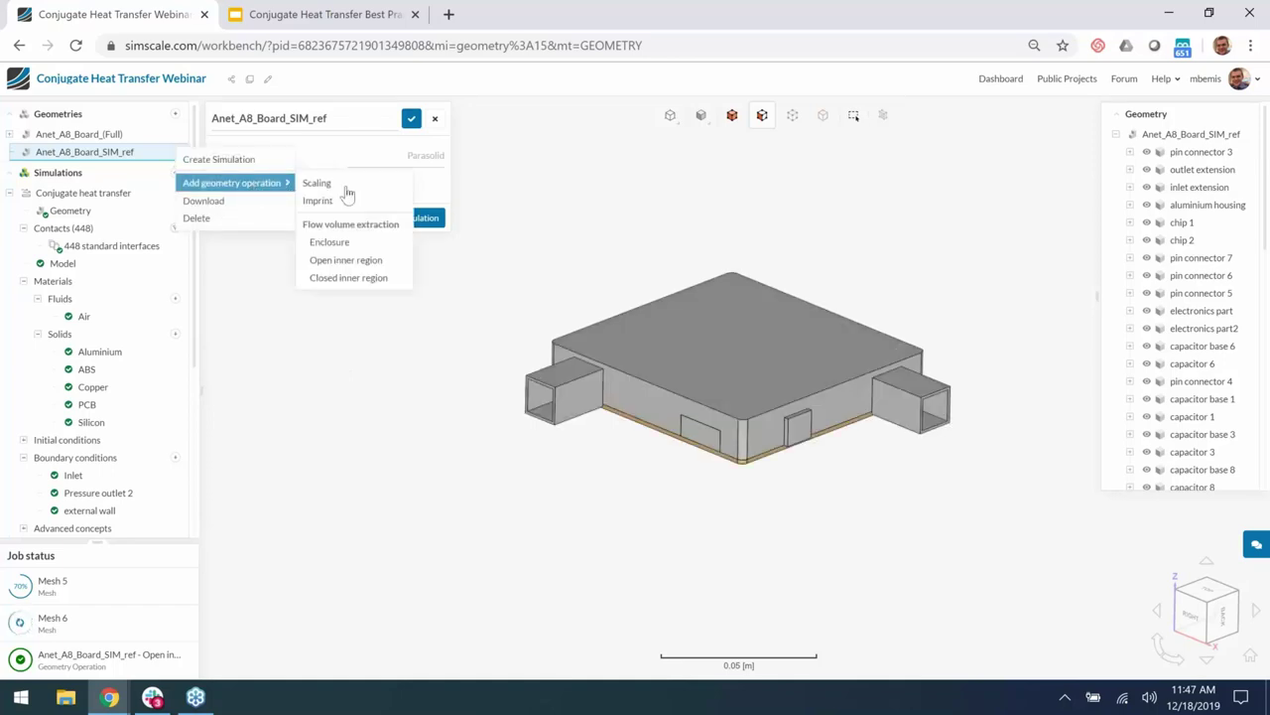
left_click(369, 242)
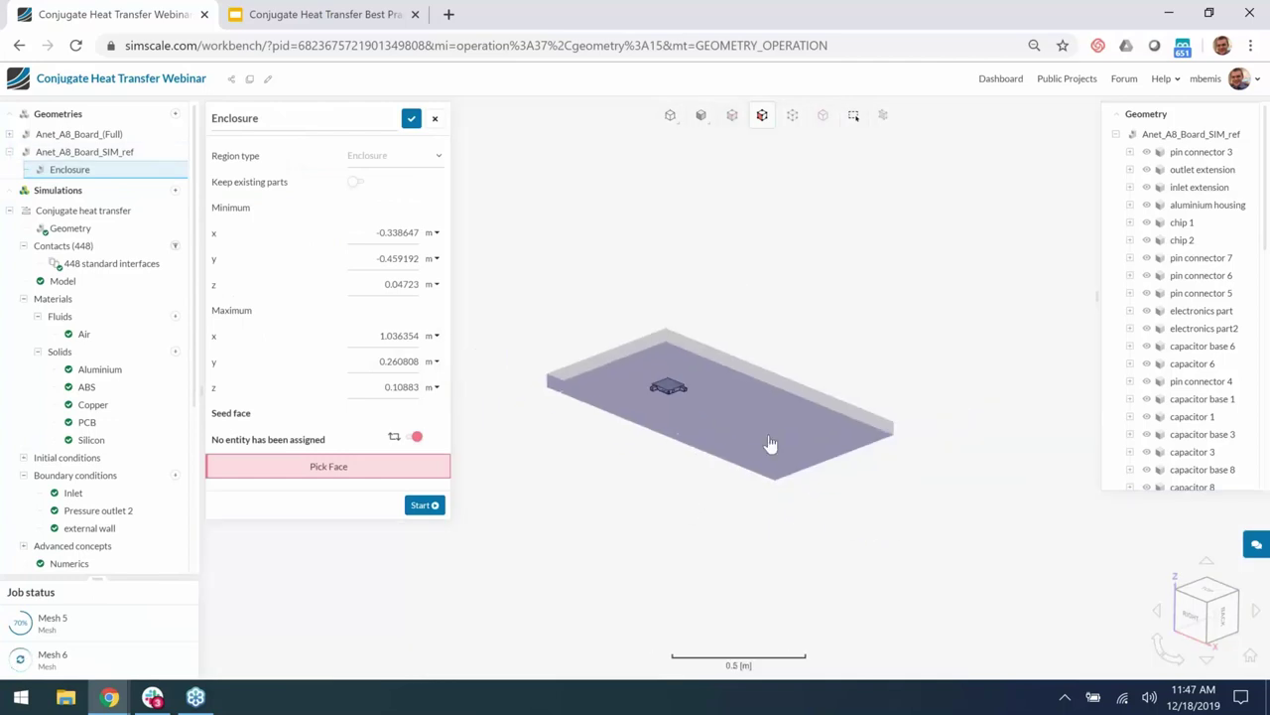
Set the enclosure's Minimum x, y and z to -1
left_click_drag(771, 444, 800, 457)
left_click(1205, 609)
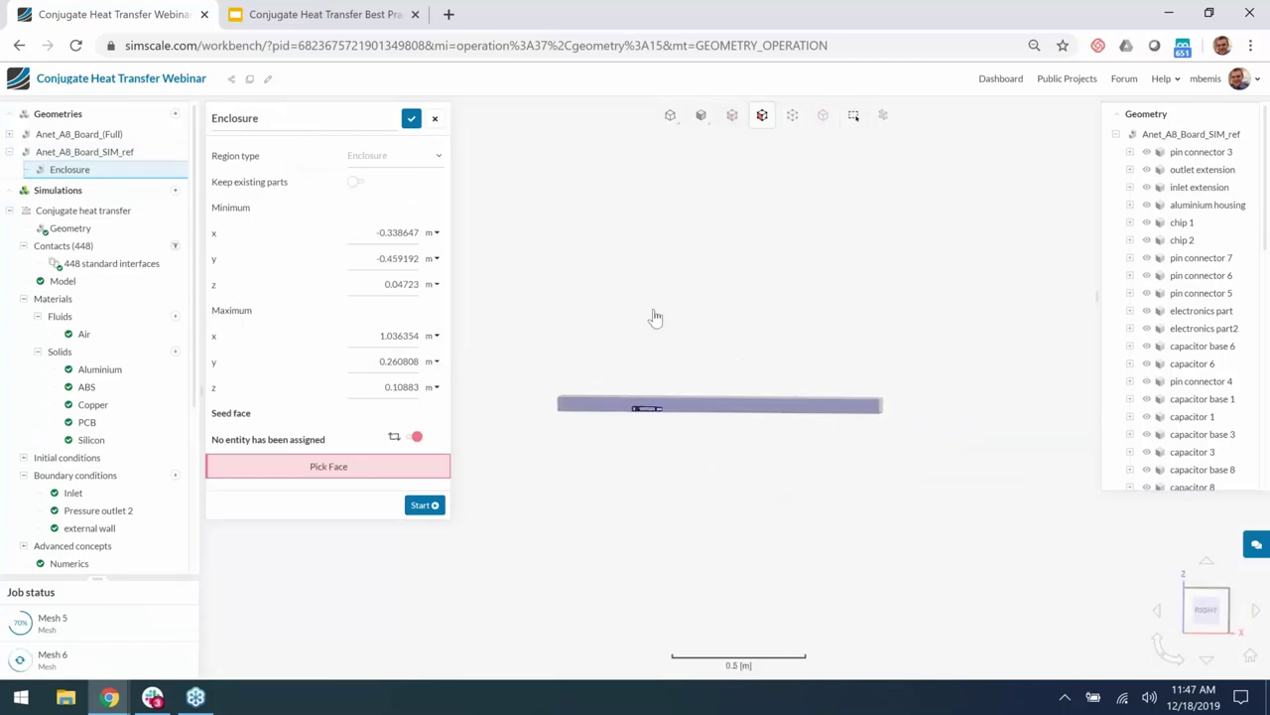
left_click(408, 234)
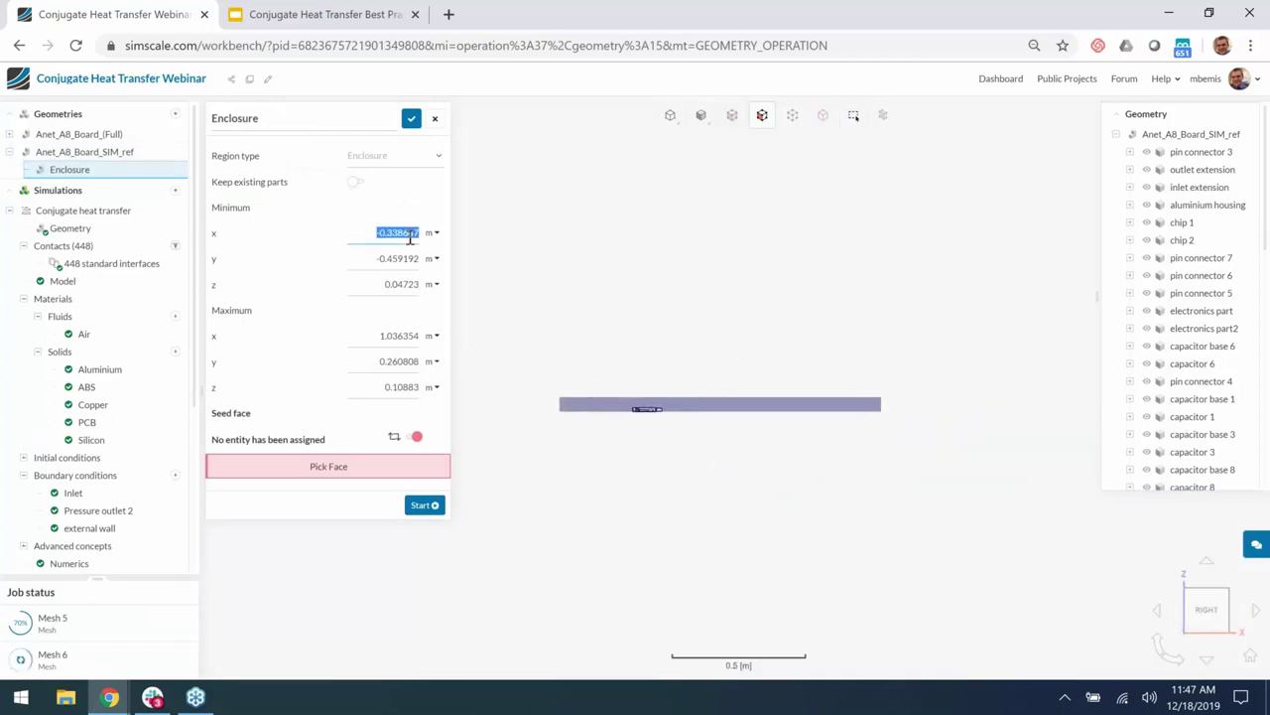
key("BackSpace")
type("-1")
key("Tab")
type("-1")
key("Tab")
key("BackSpace")
type("-1")
Set the enclosure's Maximum x, y and z to 1
key("Tab")
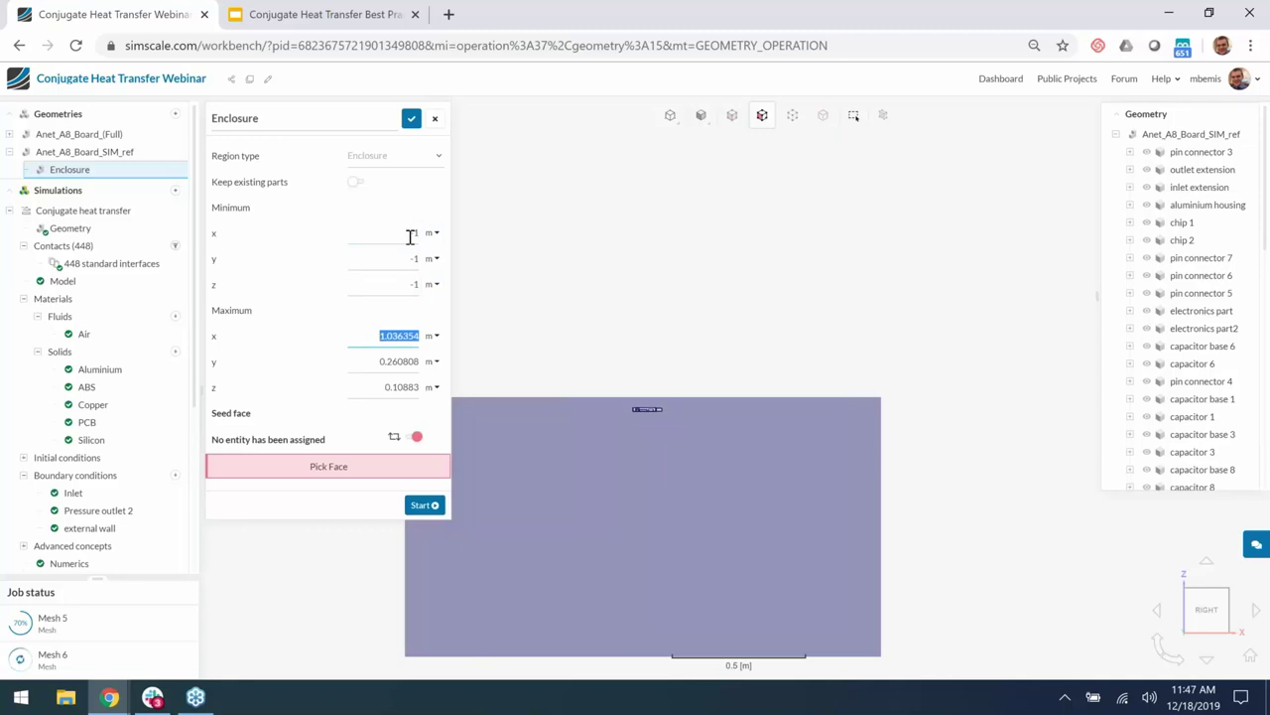
type("1")
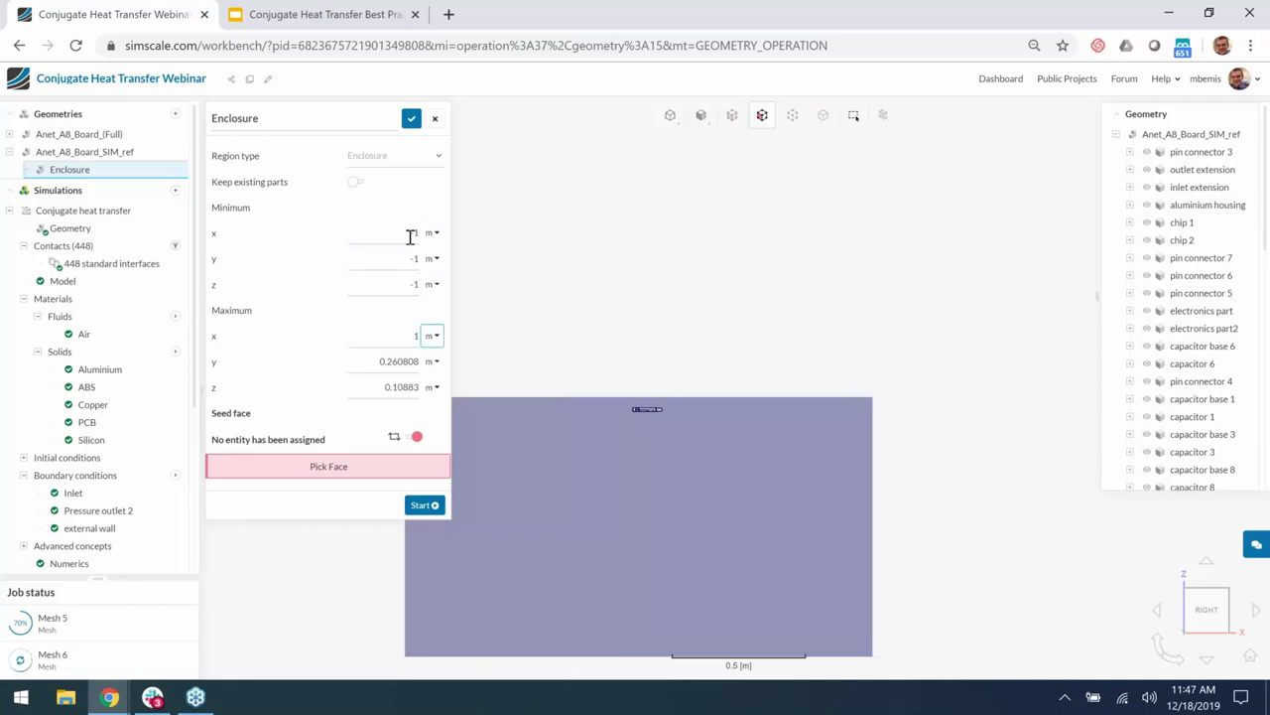
key("Tab")
type("1")
key("Tab")
type("1")
Use the housing's top face as seed face and start the enclosure extraction
left_click_drag(890, 569, 816, 512)
scroll(657, 432, "up", 5)
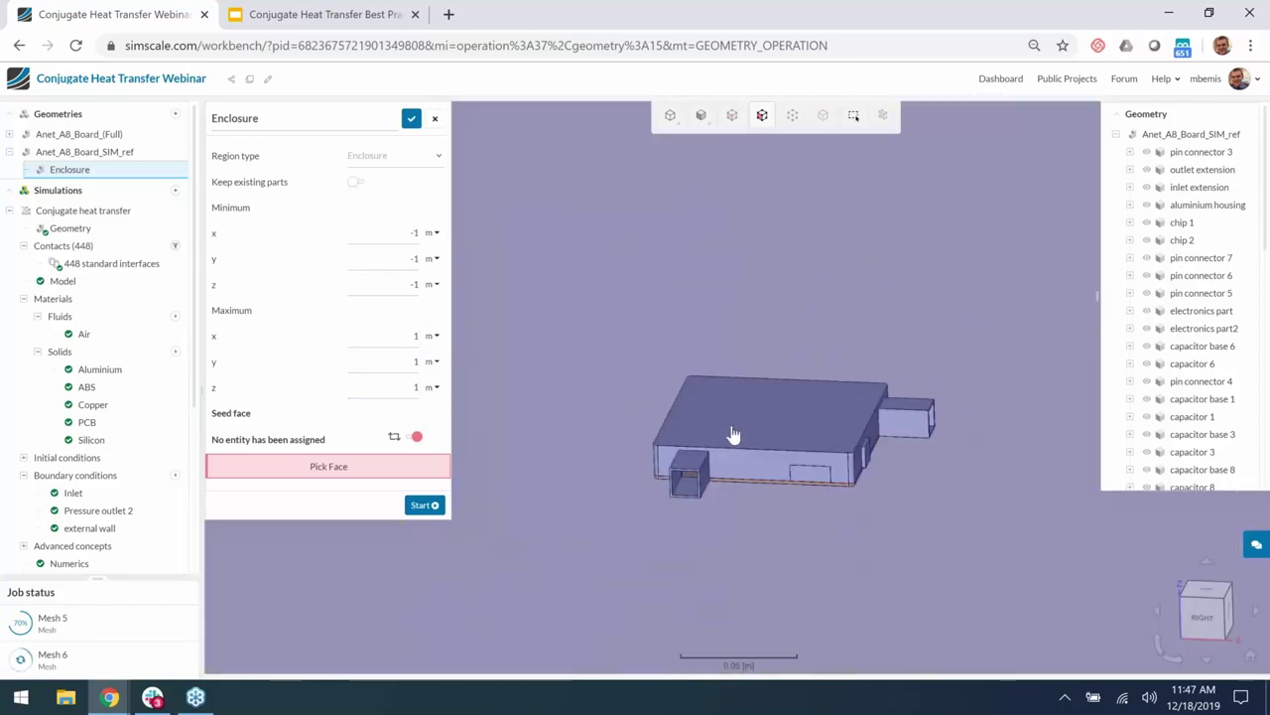
left_click(719, 427)
scroll(754, 466, "down", 5)
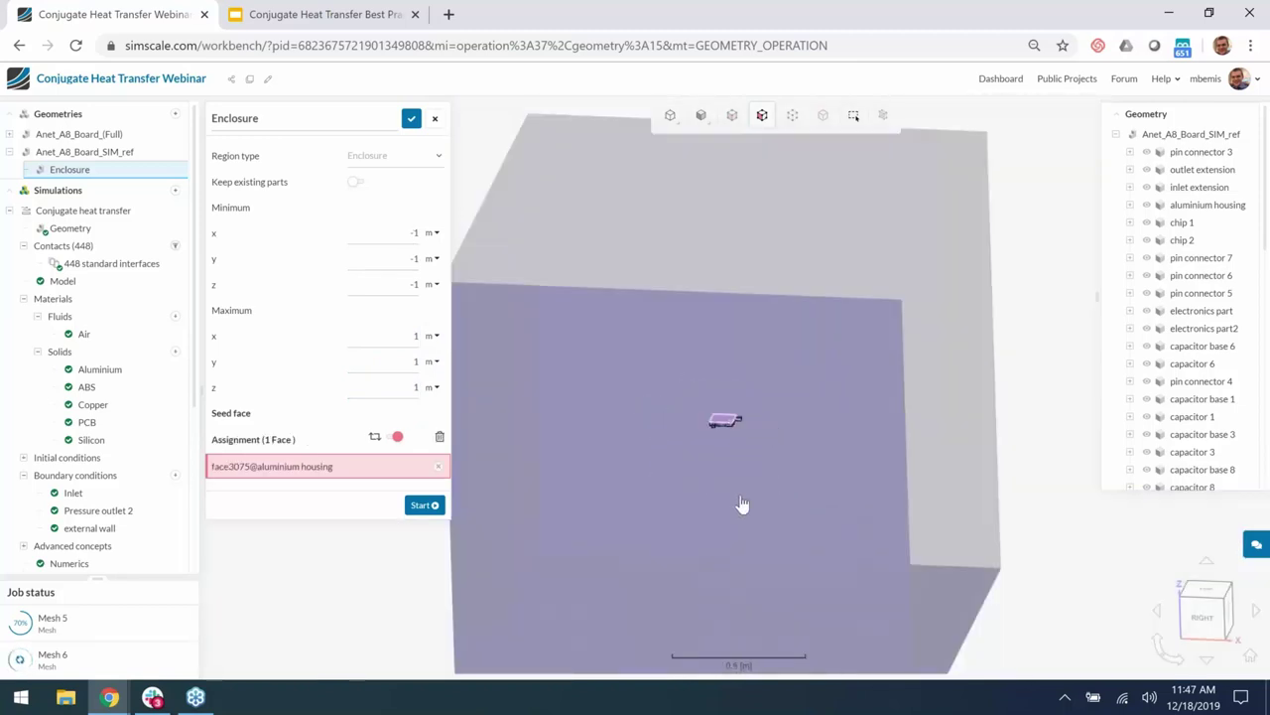
scroll(893, 517, "down", 1)
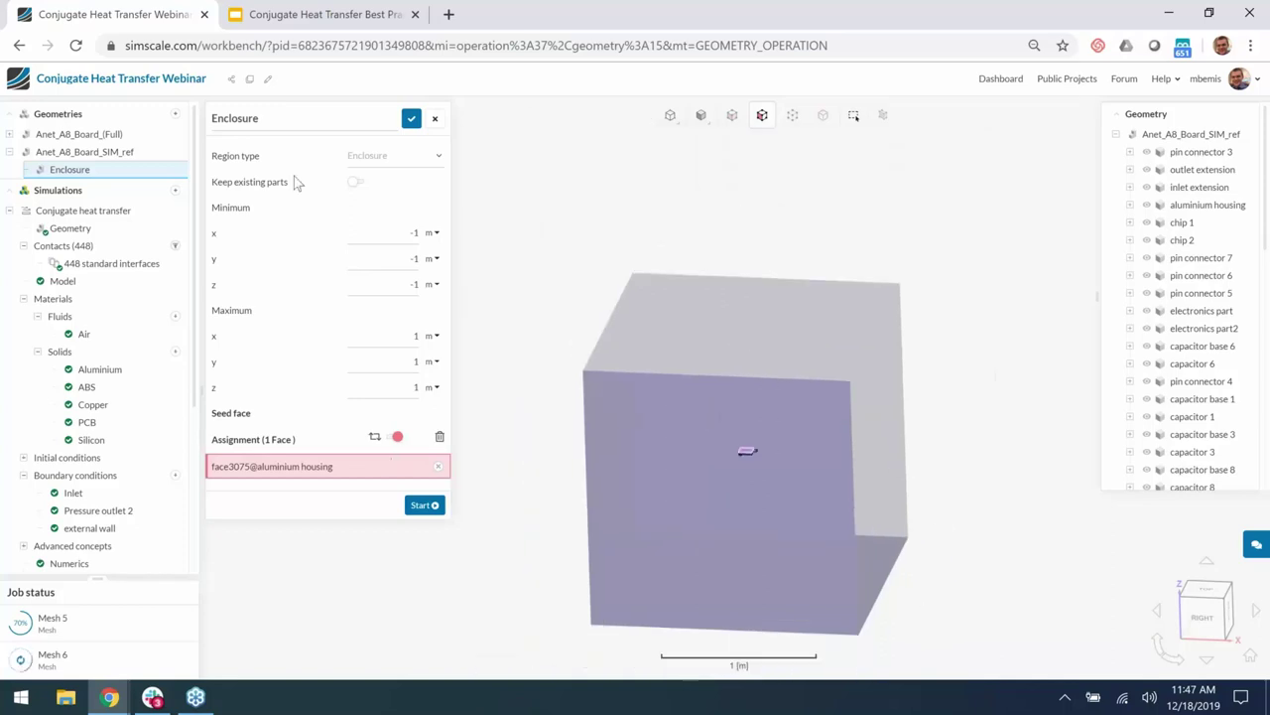
left_click(425, 505)
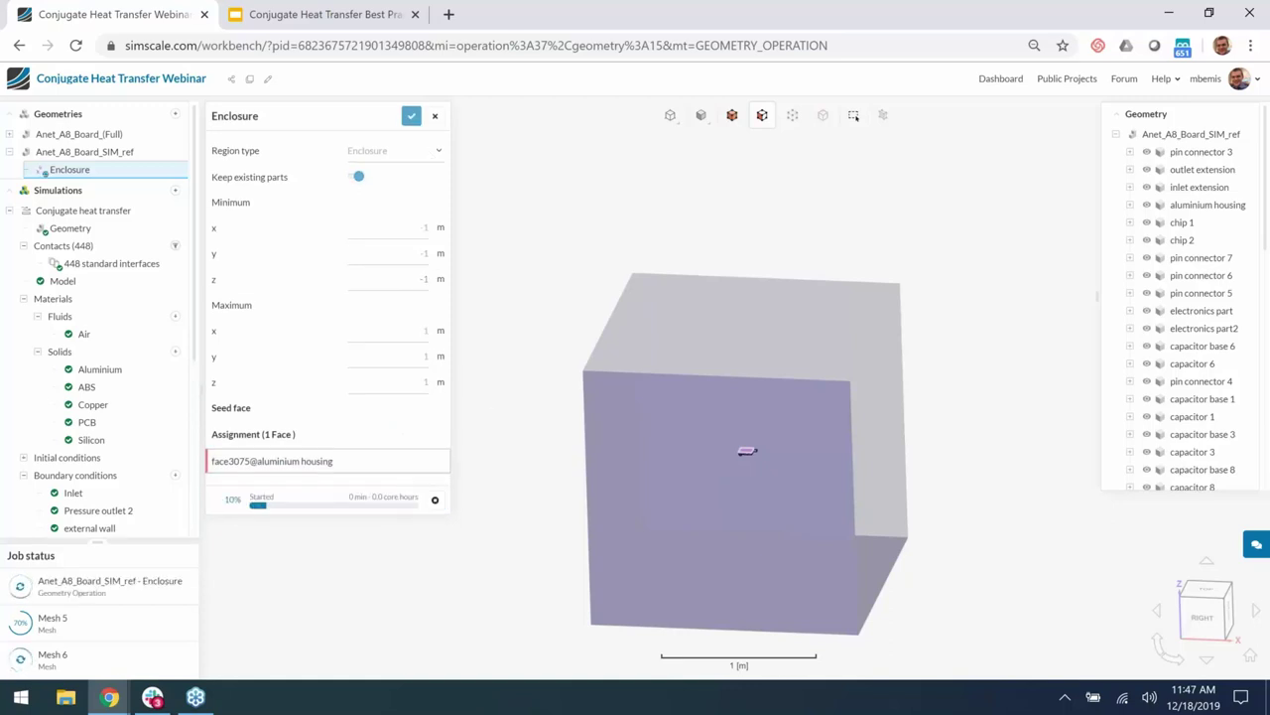
left_click(436, 118)
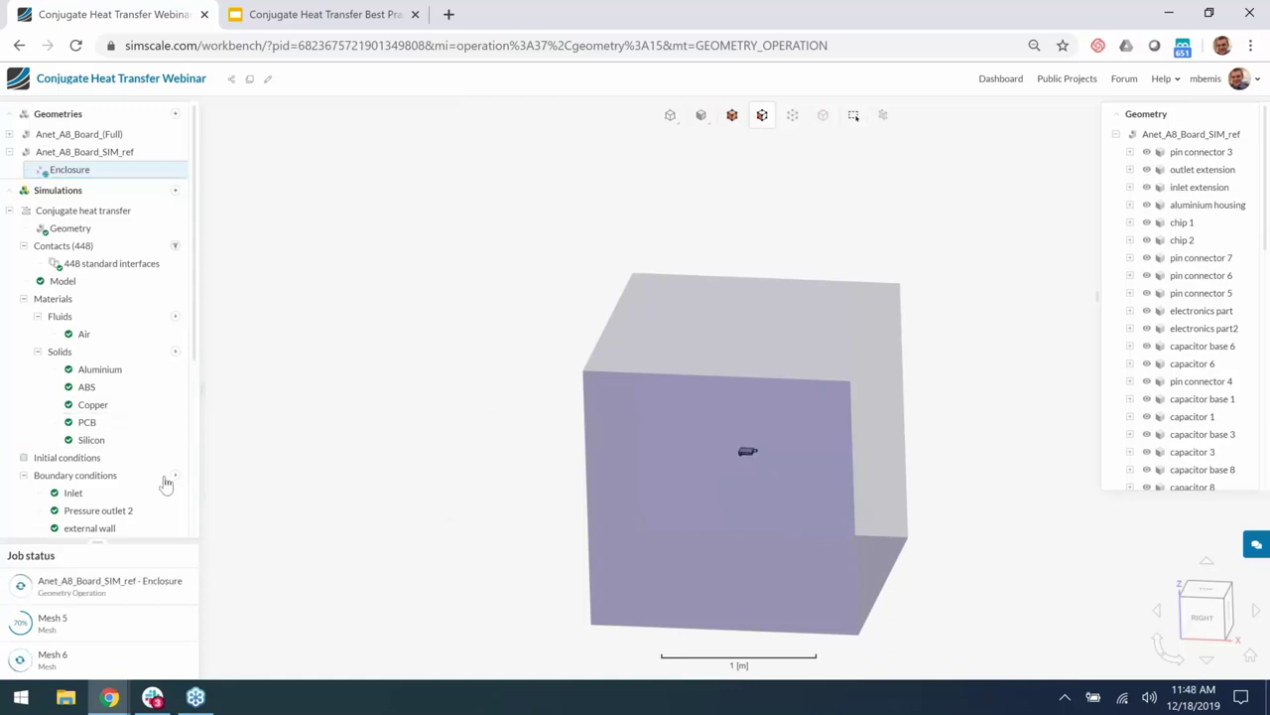
Add a natural convection inlet/outlet boundary condition at 101325 Pa and 19.85 °C
scroll(149, 476, "down", 1)
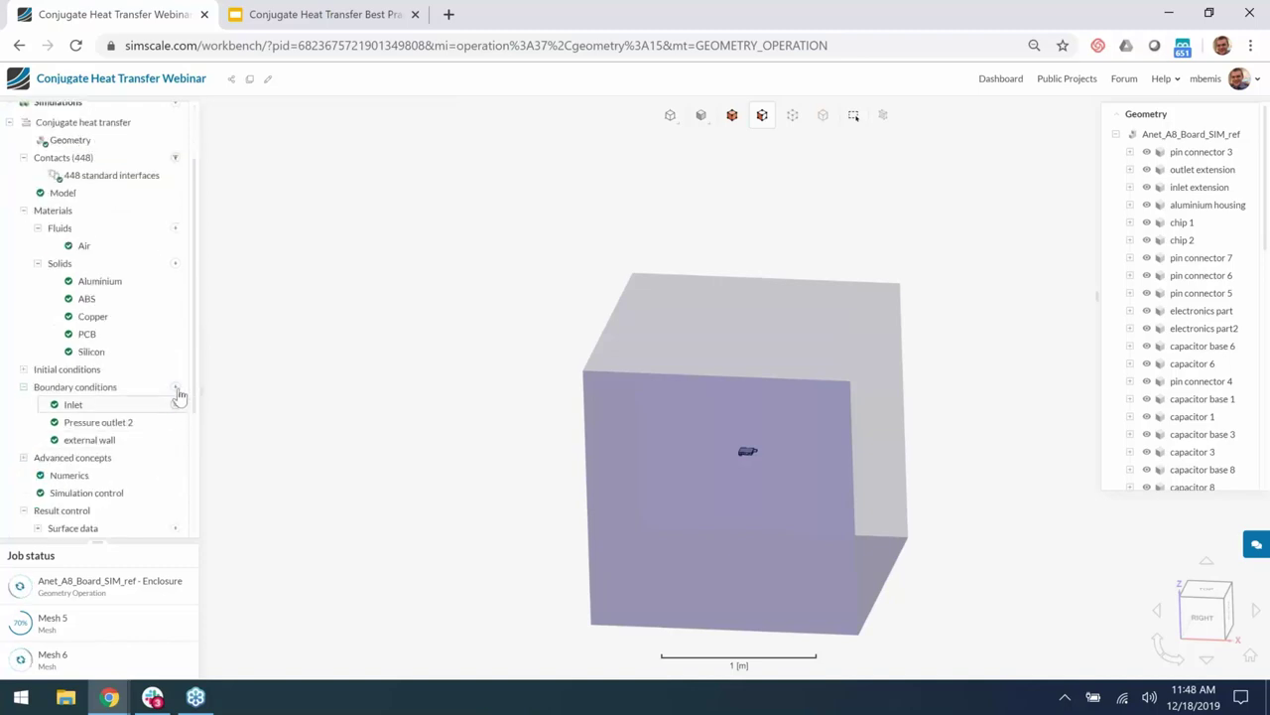
left_click(175, 386)
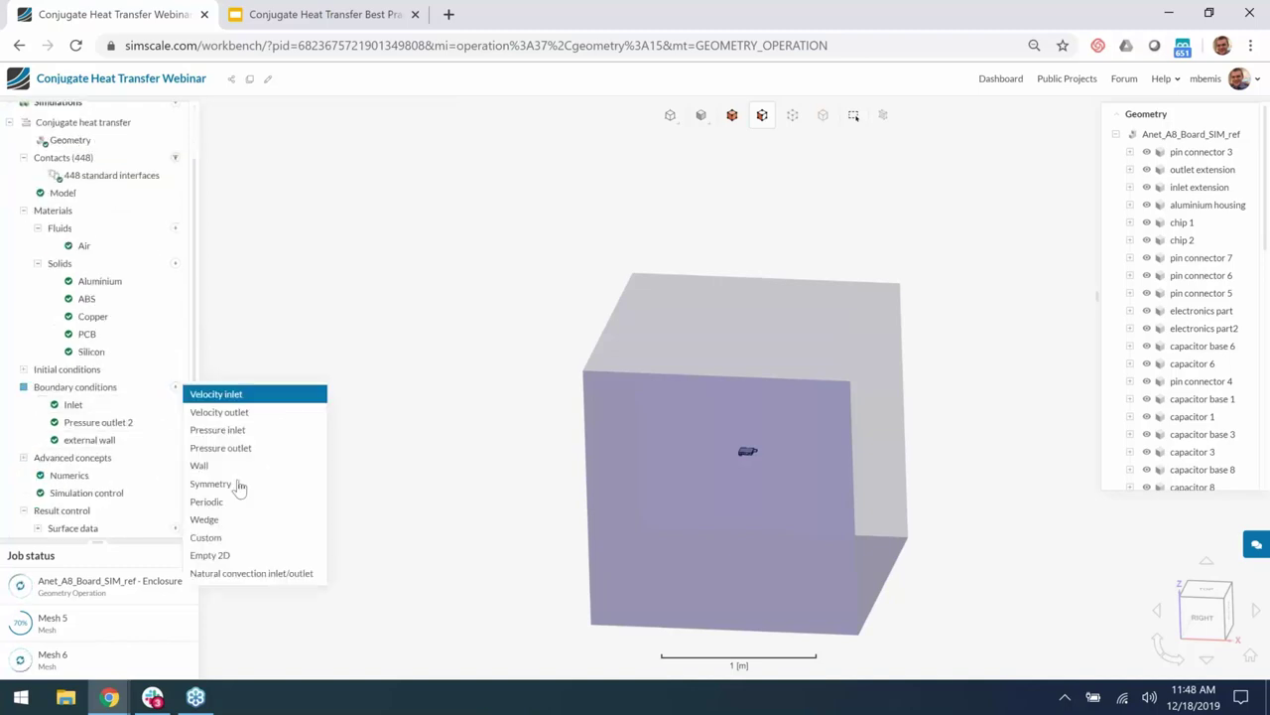
left_click(288, 574)
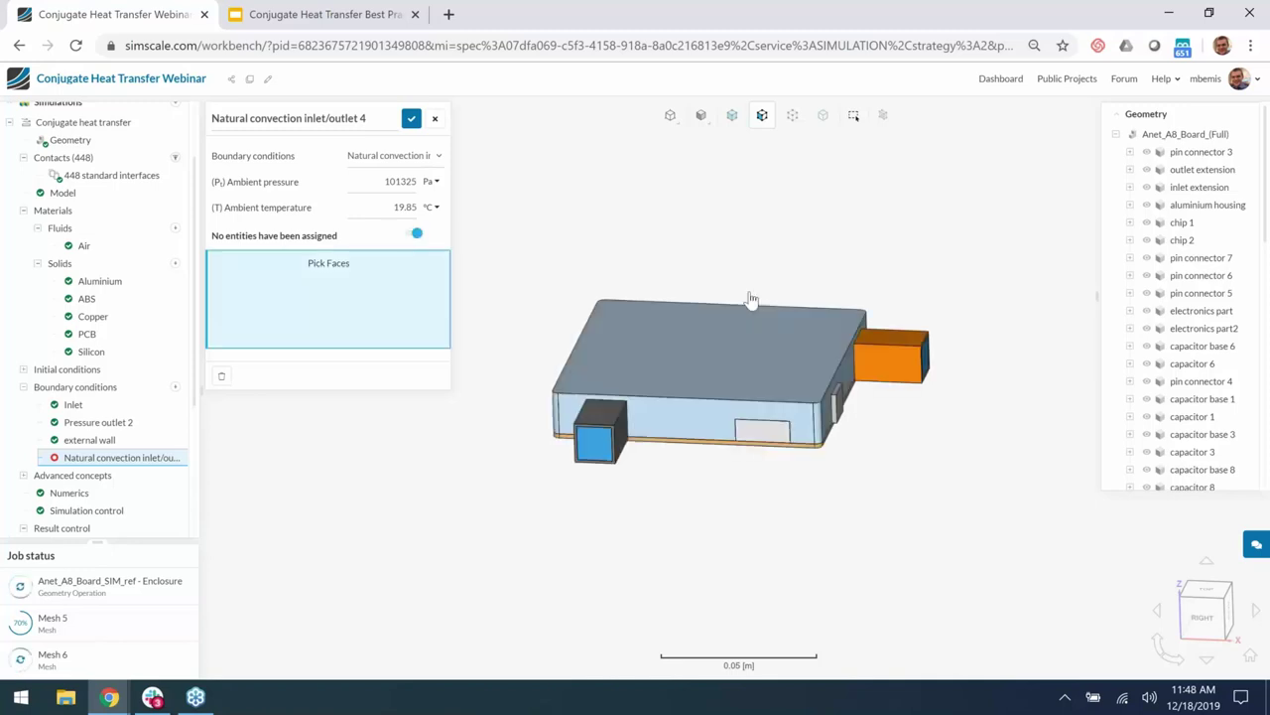
left_click(379, 206)
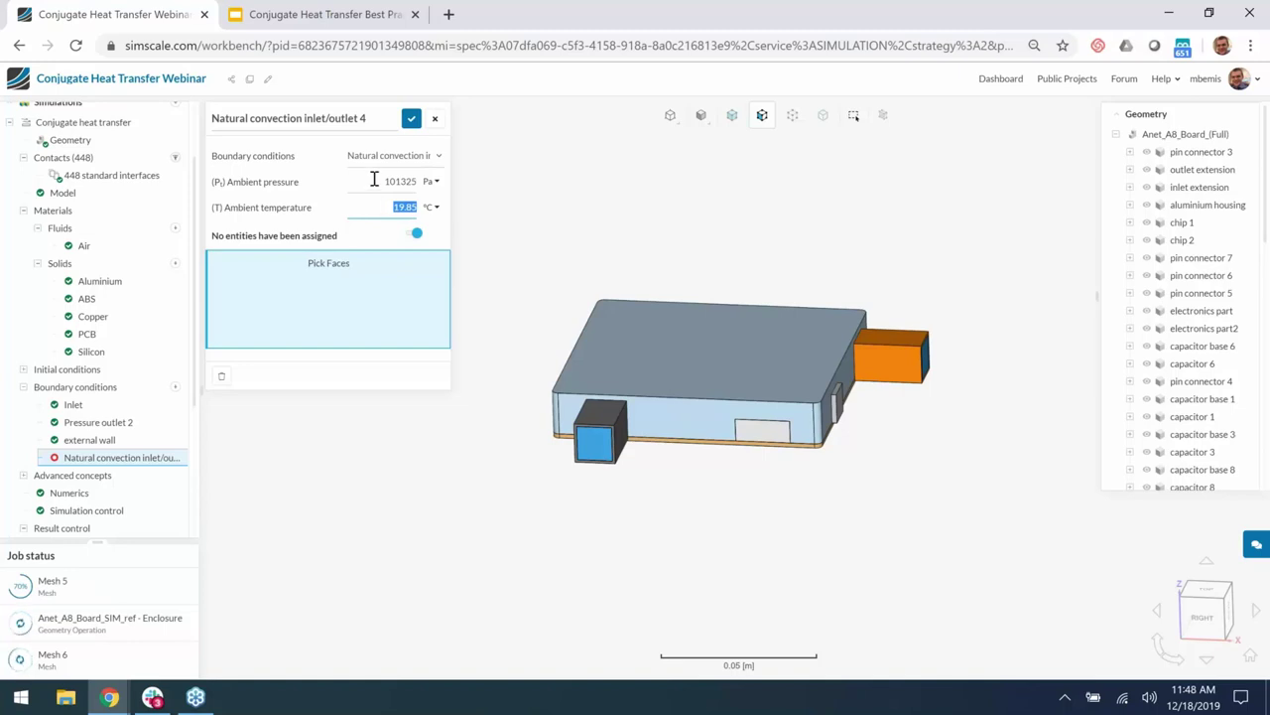
left_click(378, 180)
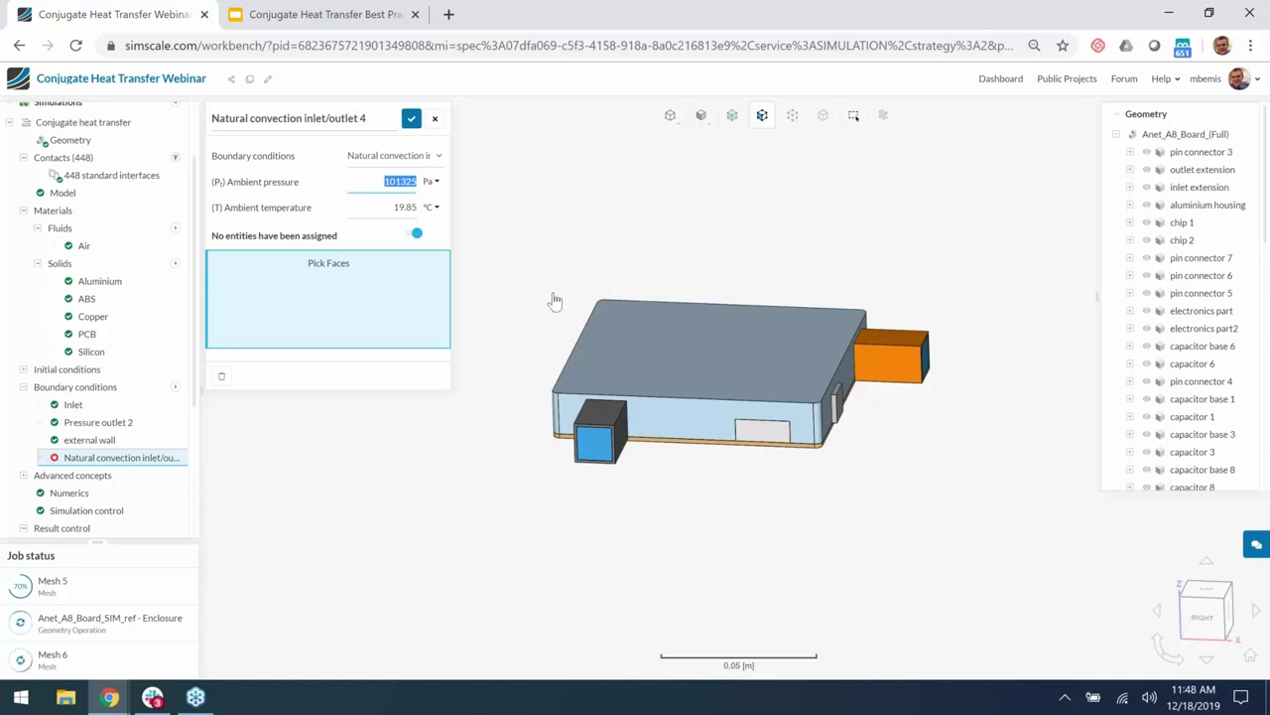
Switch to the Google Slides deck showing the closing Q&A slide
key("alt+Tab")
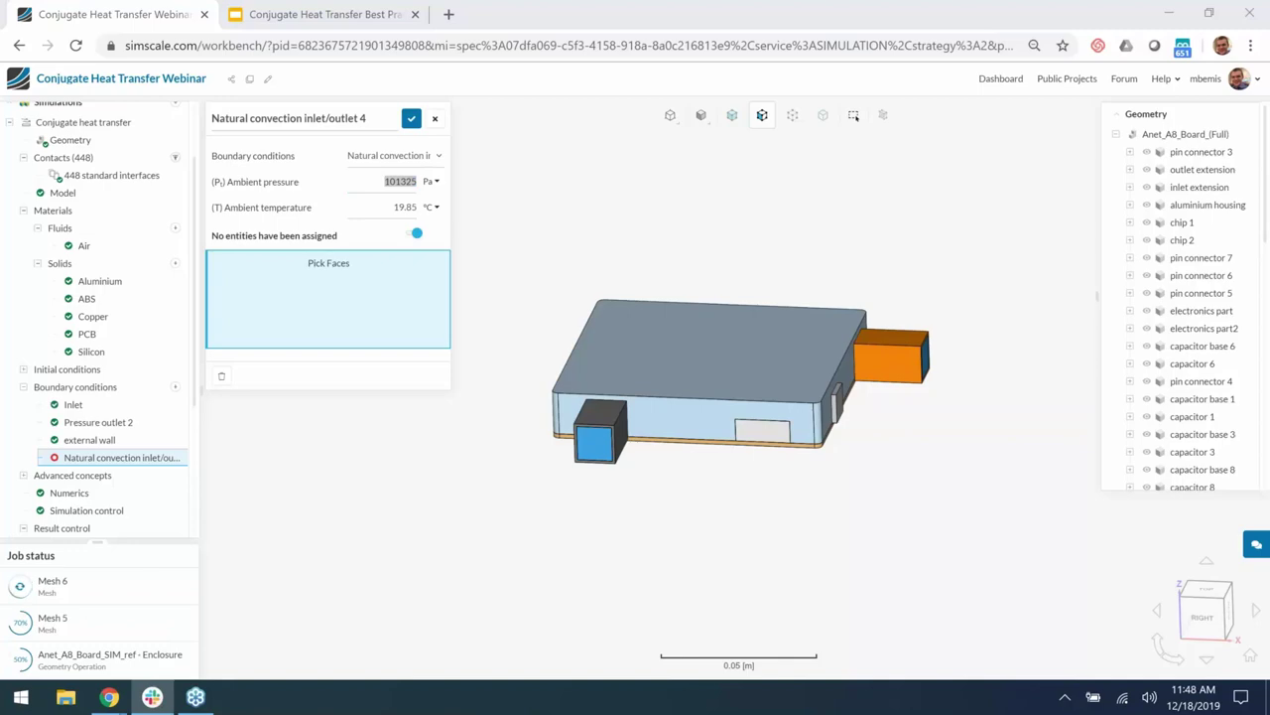
left_click(412, 121)
key("ctrl+Tab")
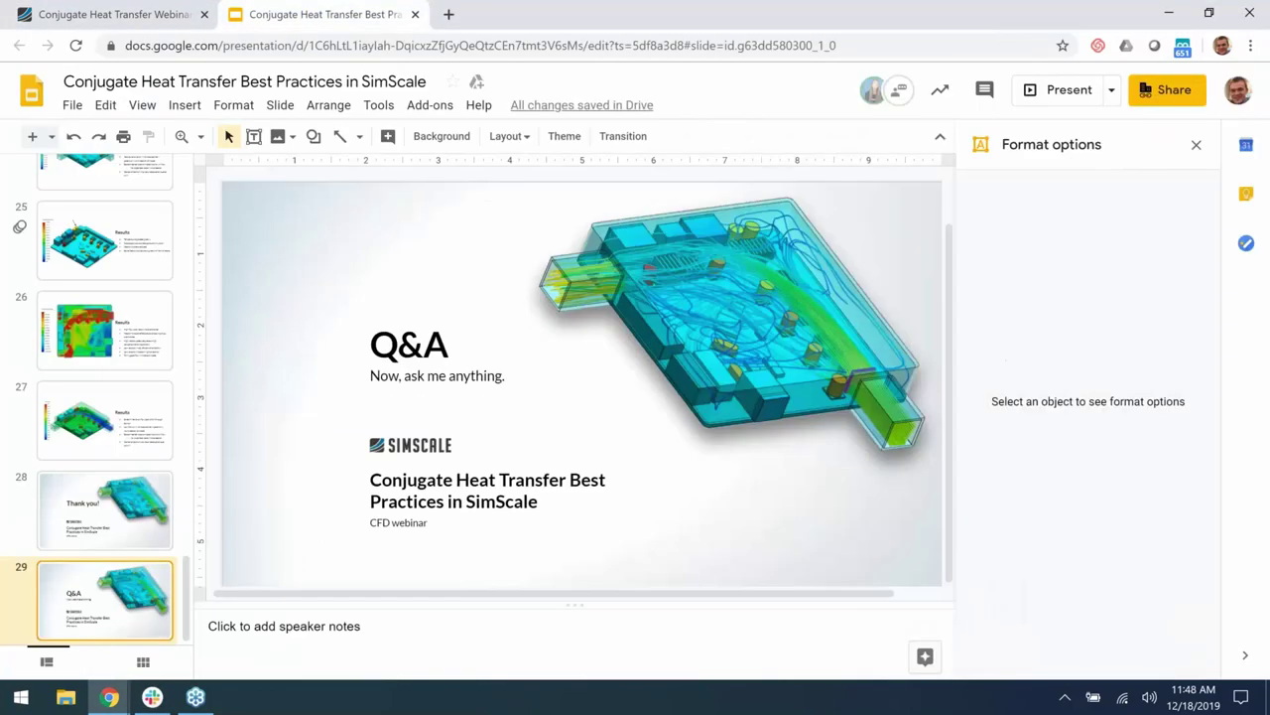